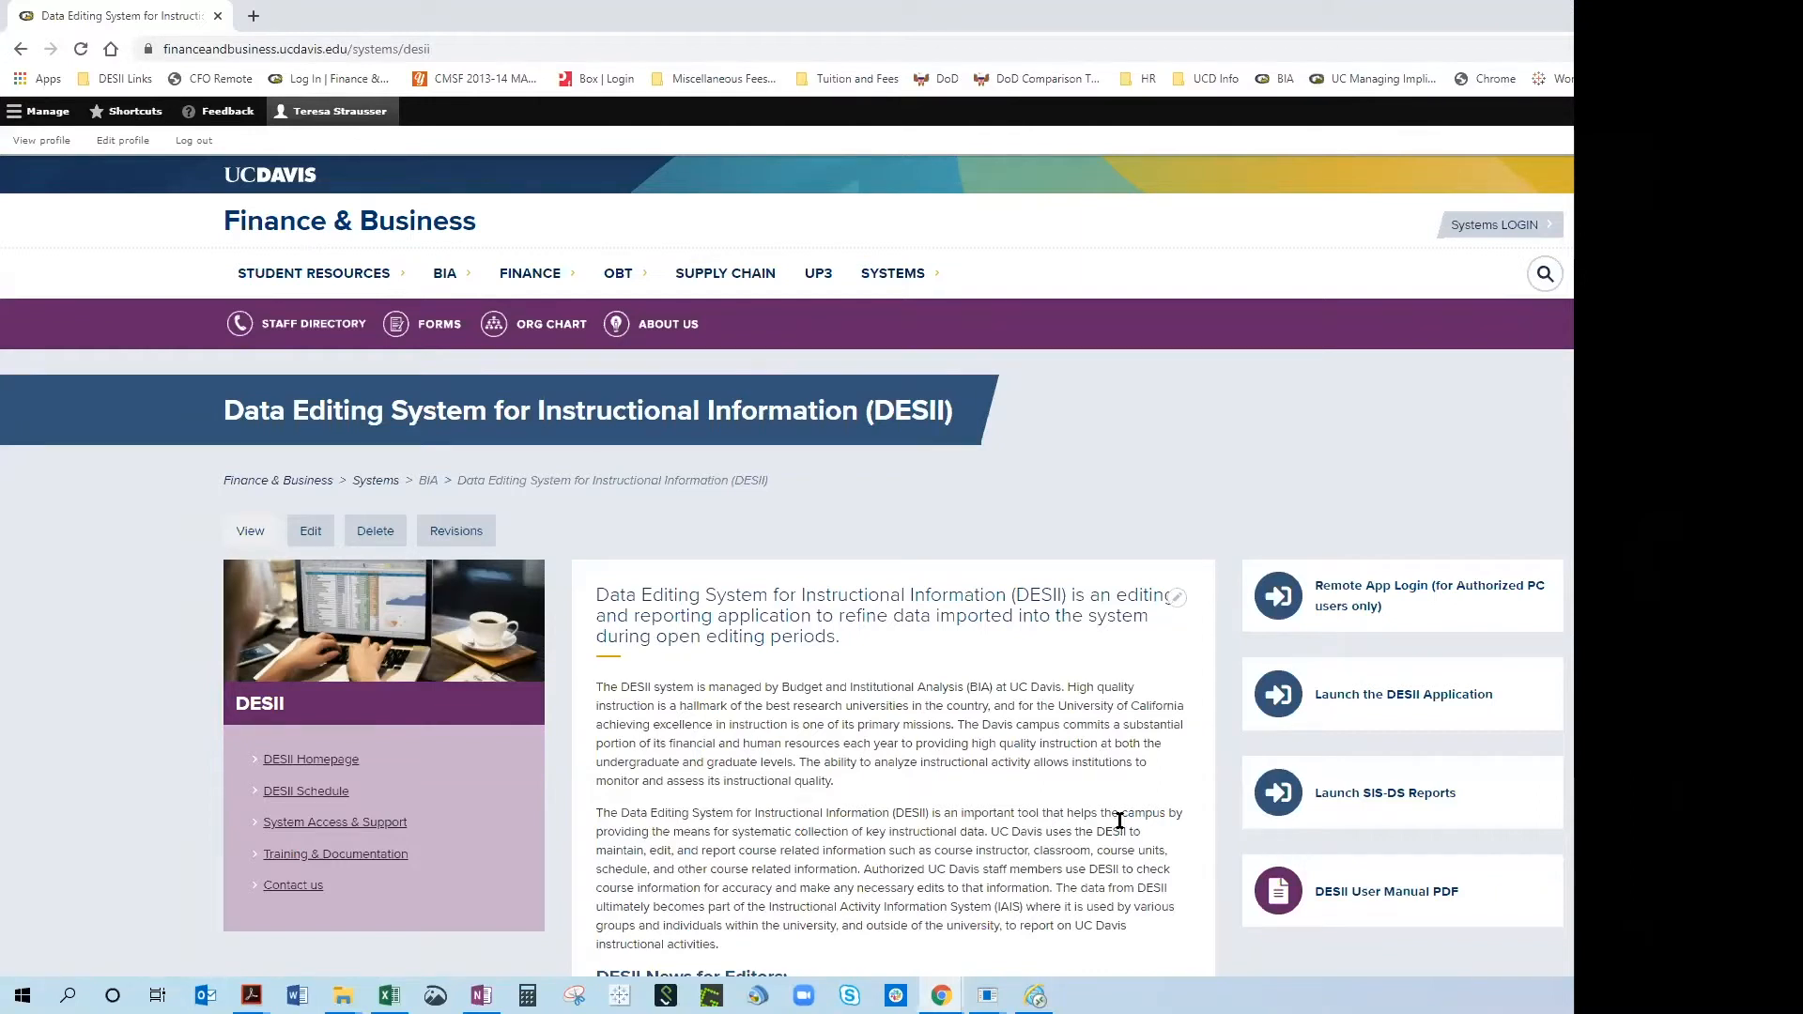
Launch SIS-DS Reports from the DESII page and log in with the UCD Login ID.
click(1405, 798)
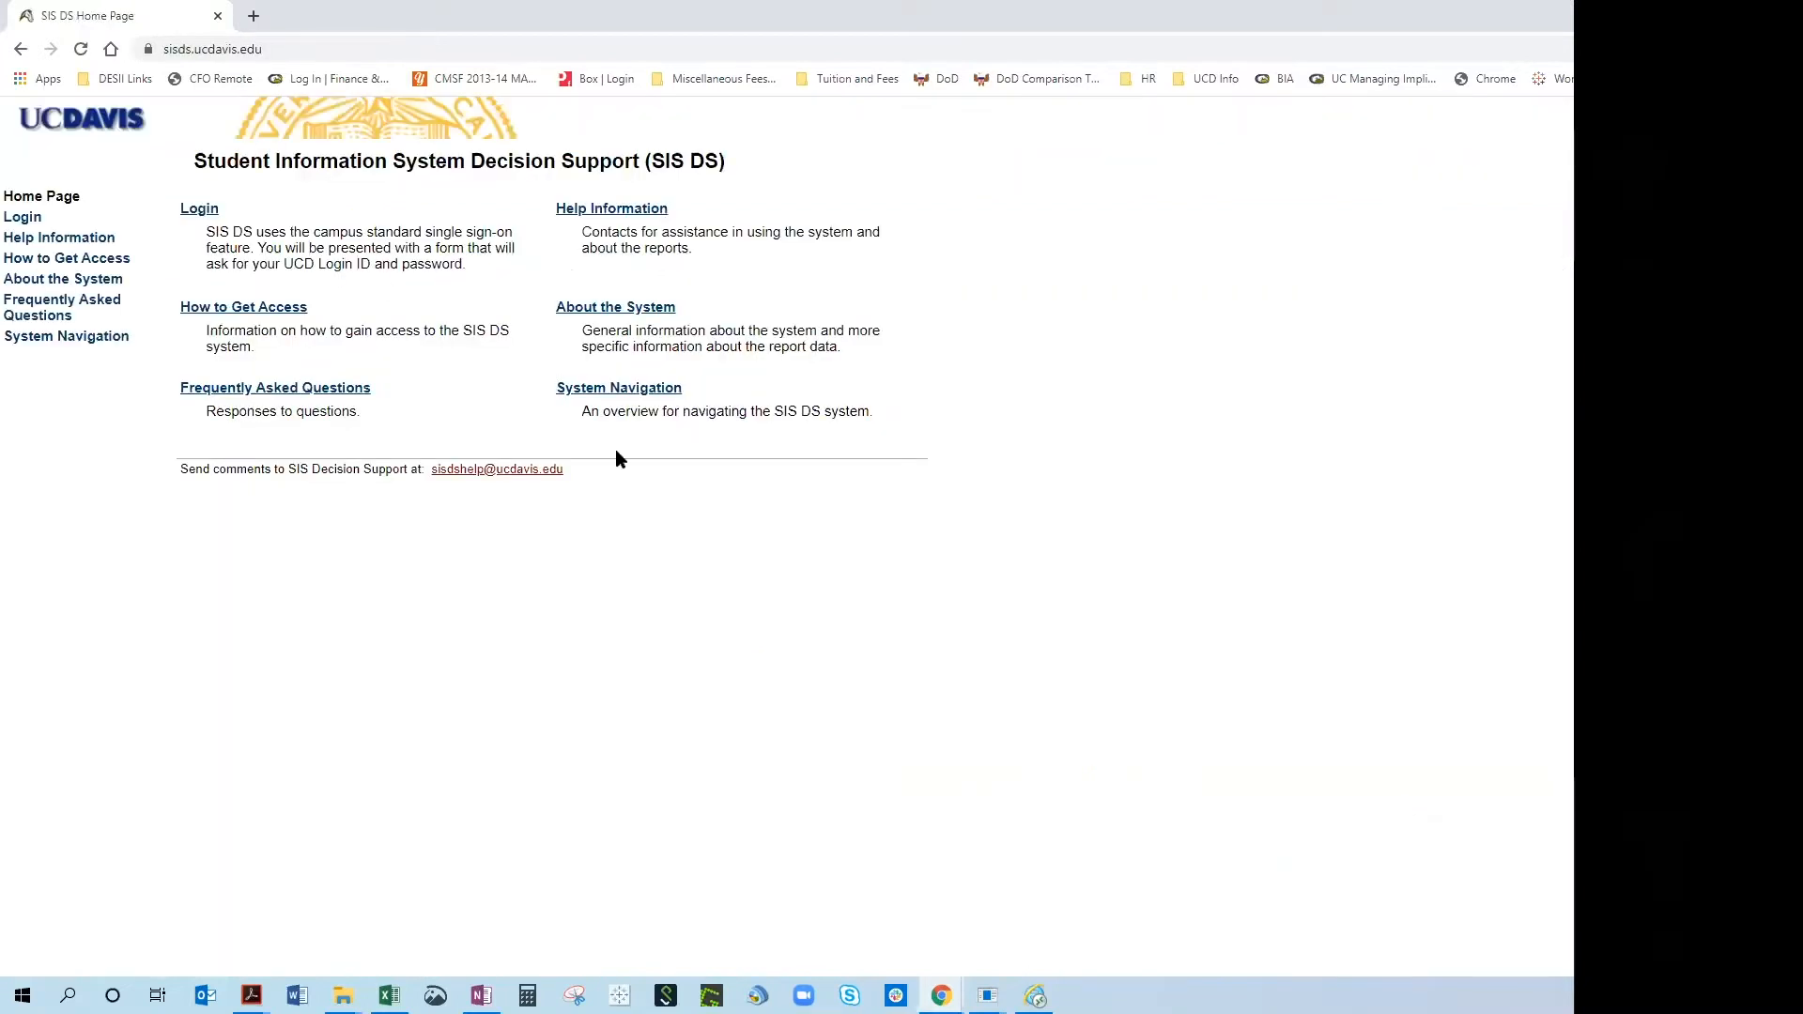
click(209, 216)
click(479, 353)
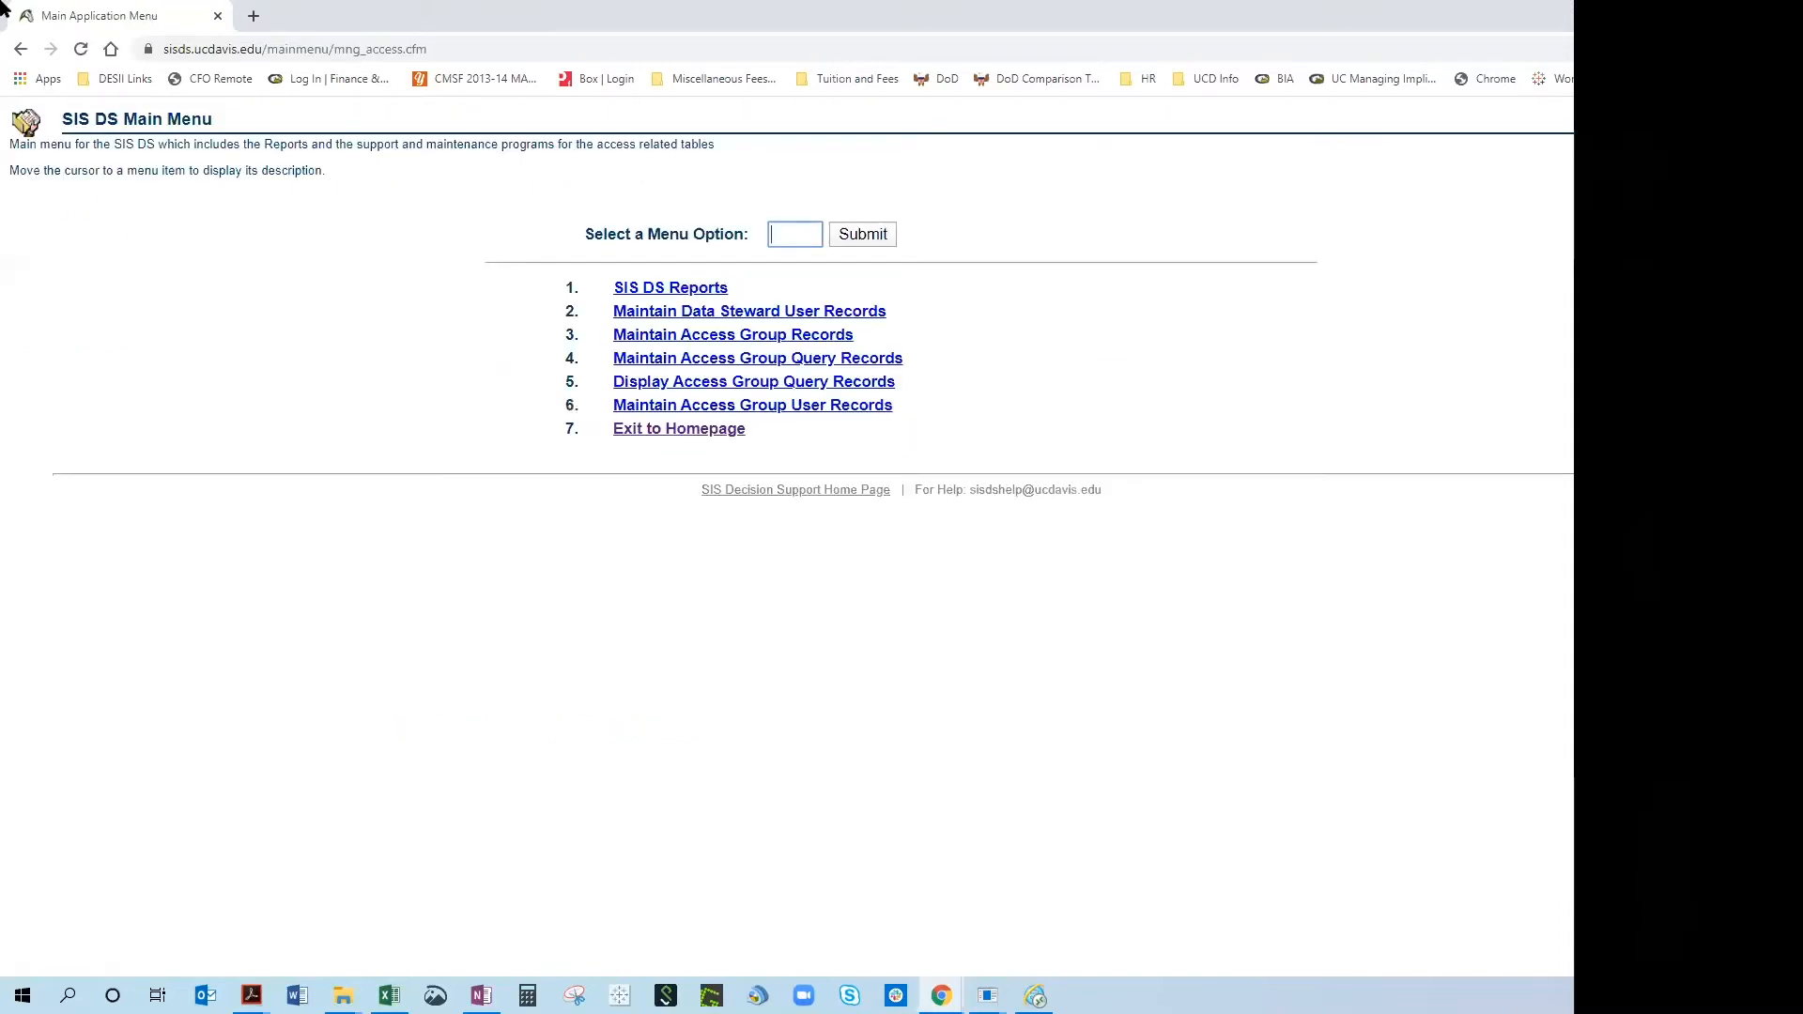
Open the DESII Course Edit Worksheet (423) in the DESII Editing Reports category of the SIS DS Reports.
drag(108, 15, 76, 74)
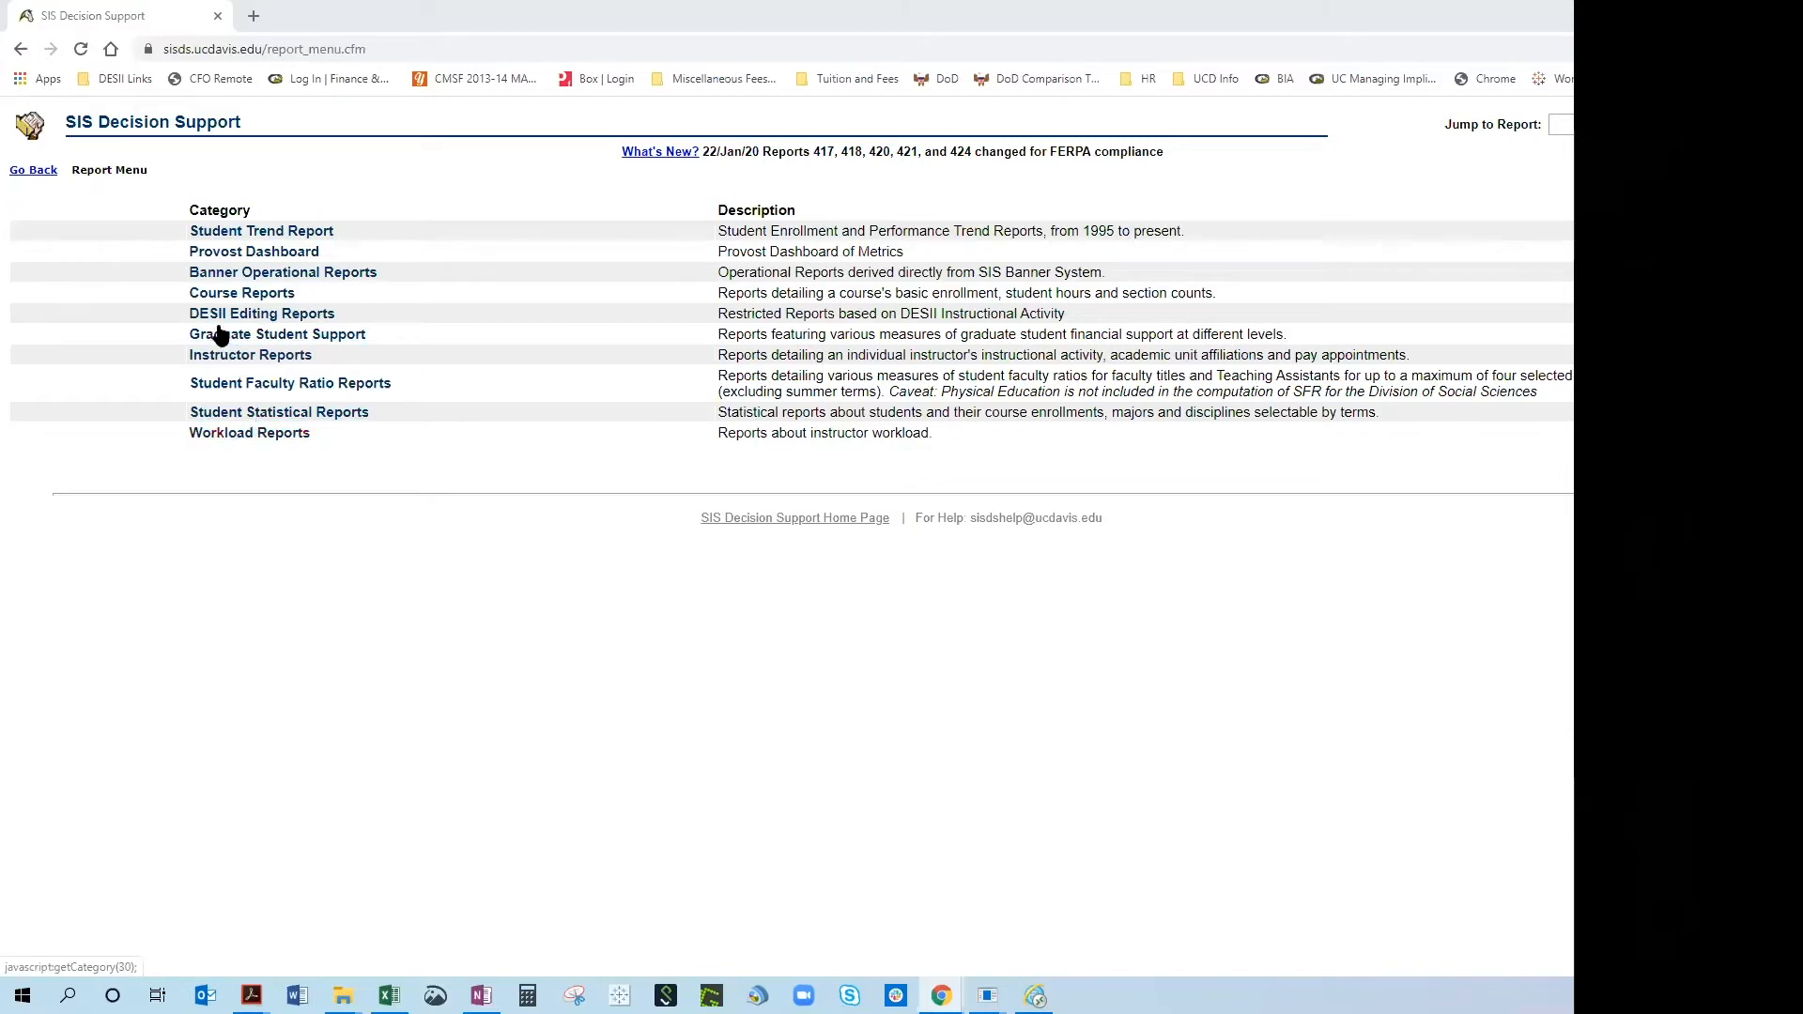
click(265, 317)
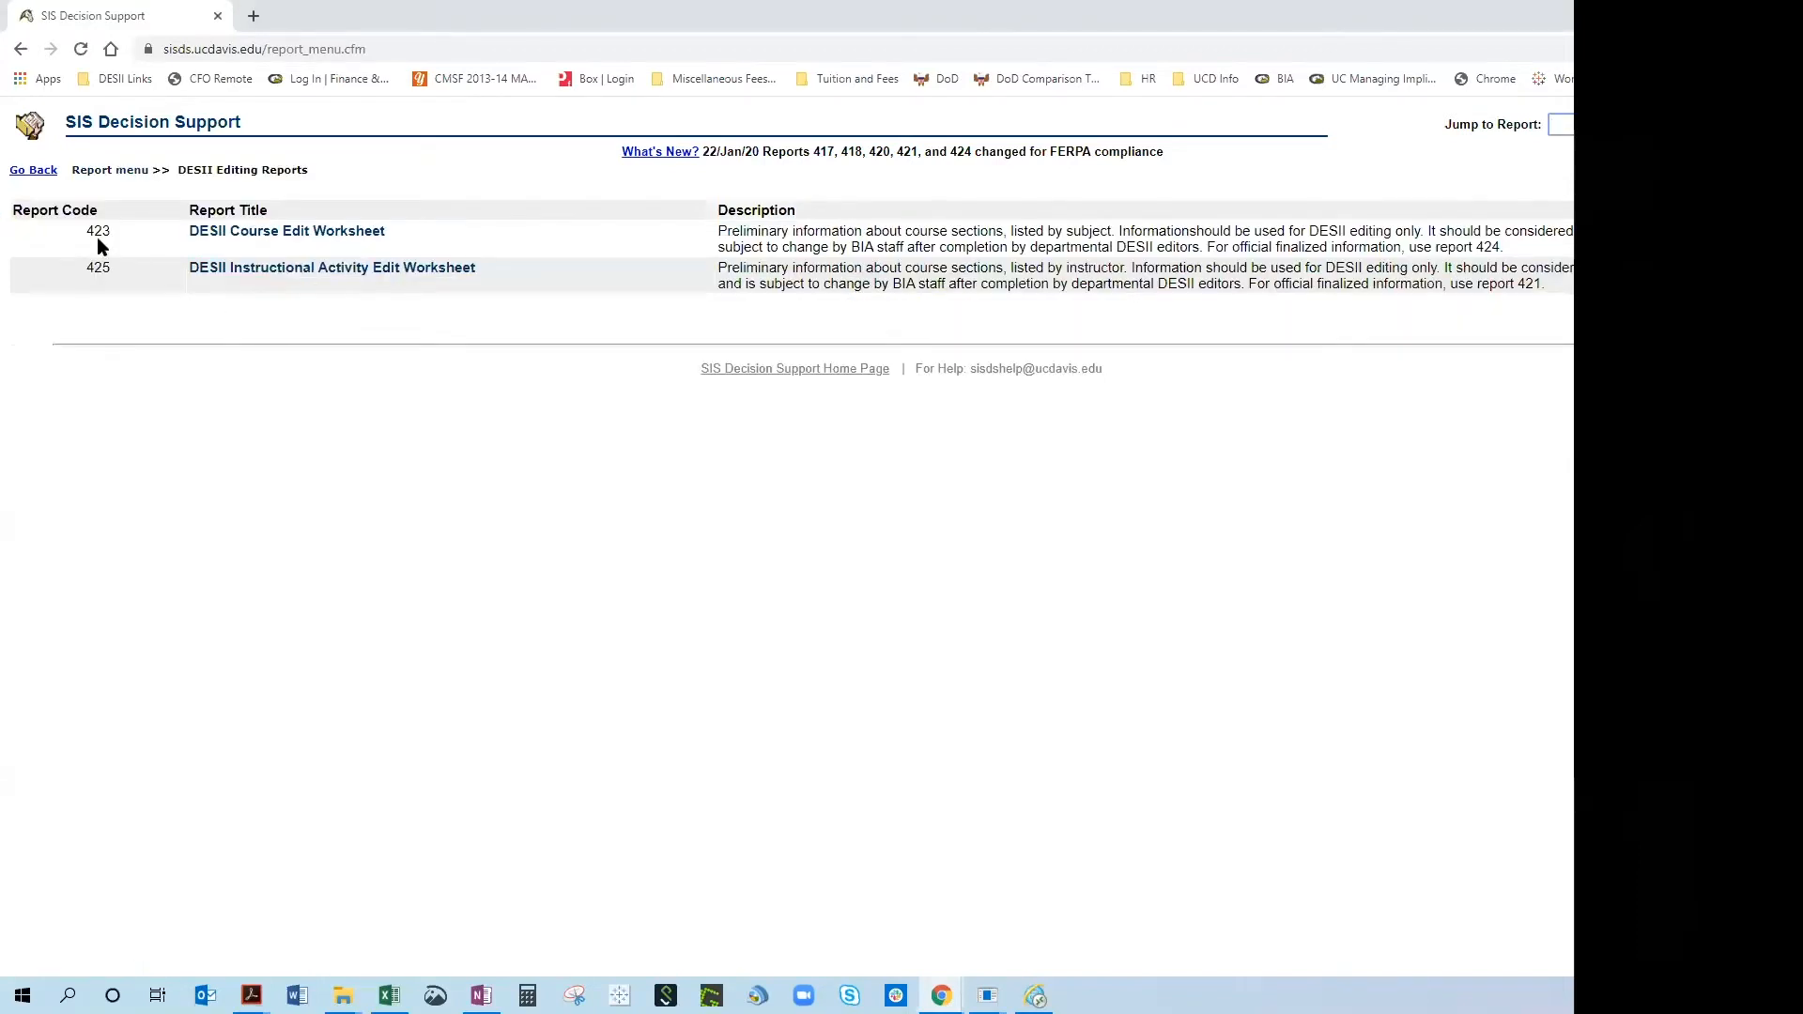
click(347, 234)
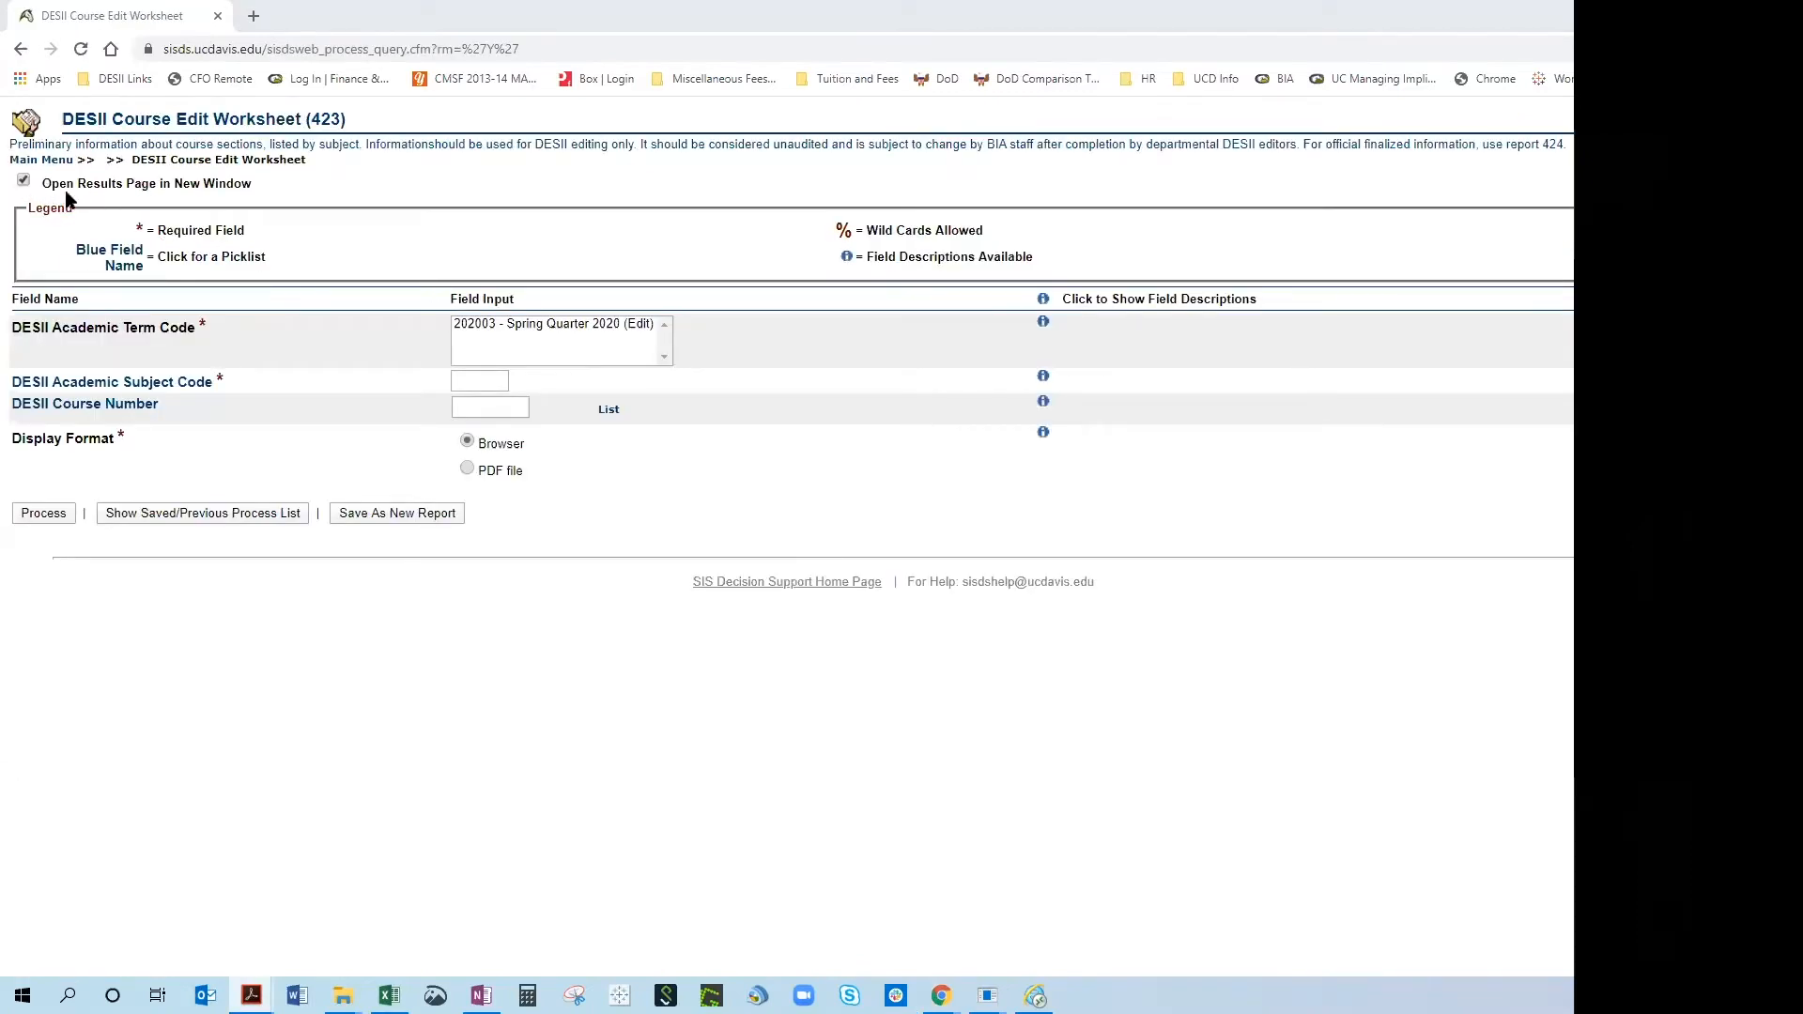
Run the worksheet report in a new window for term 202003 - Spring Quarter 2020 (Edit) and subject code ECN.
click(23, 180)
click(526, 325)
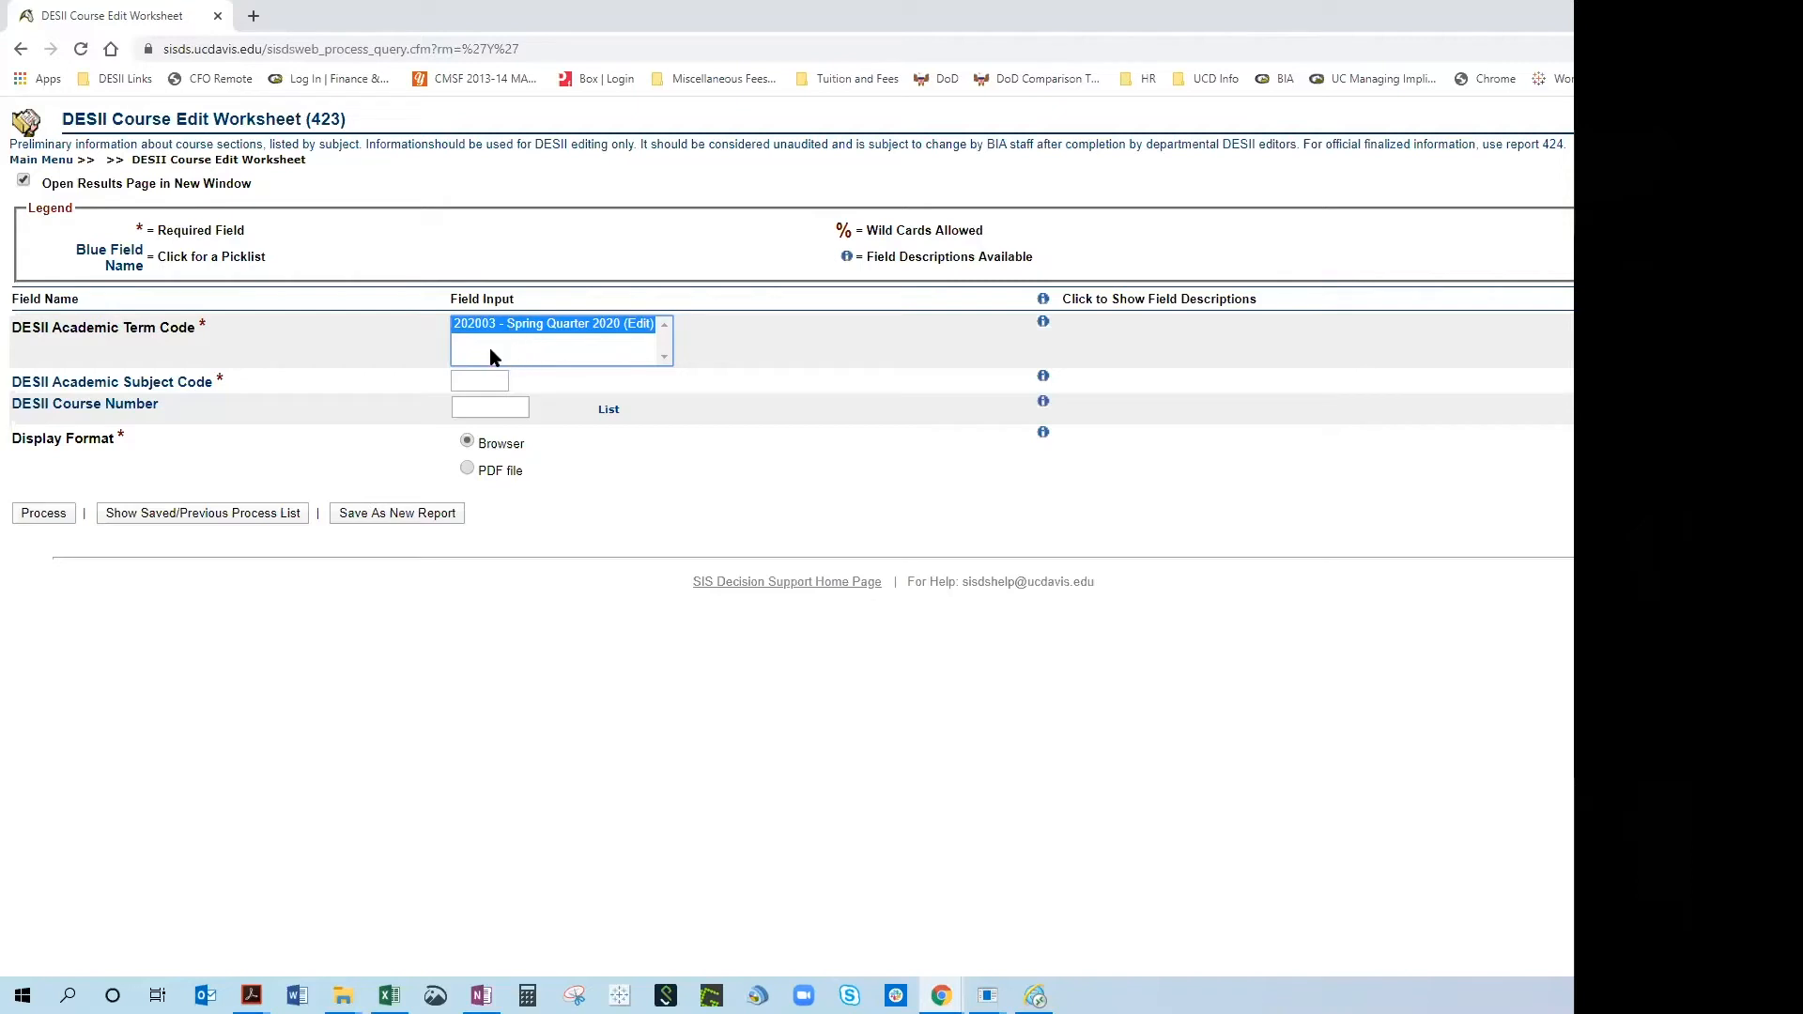
click(479, 381)
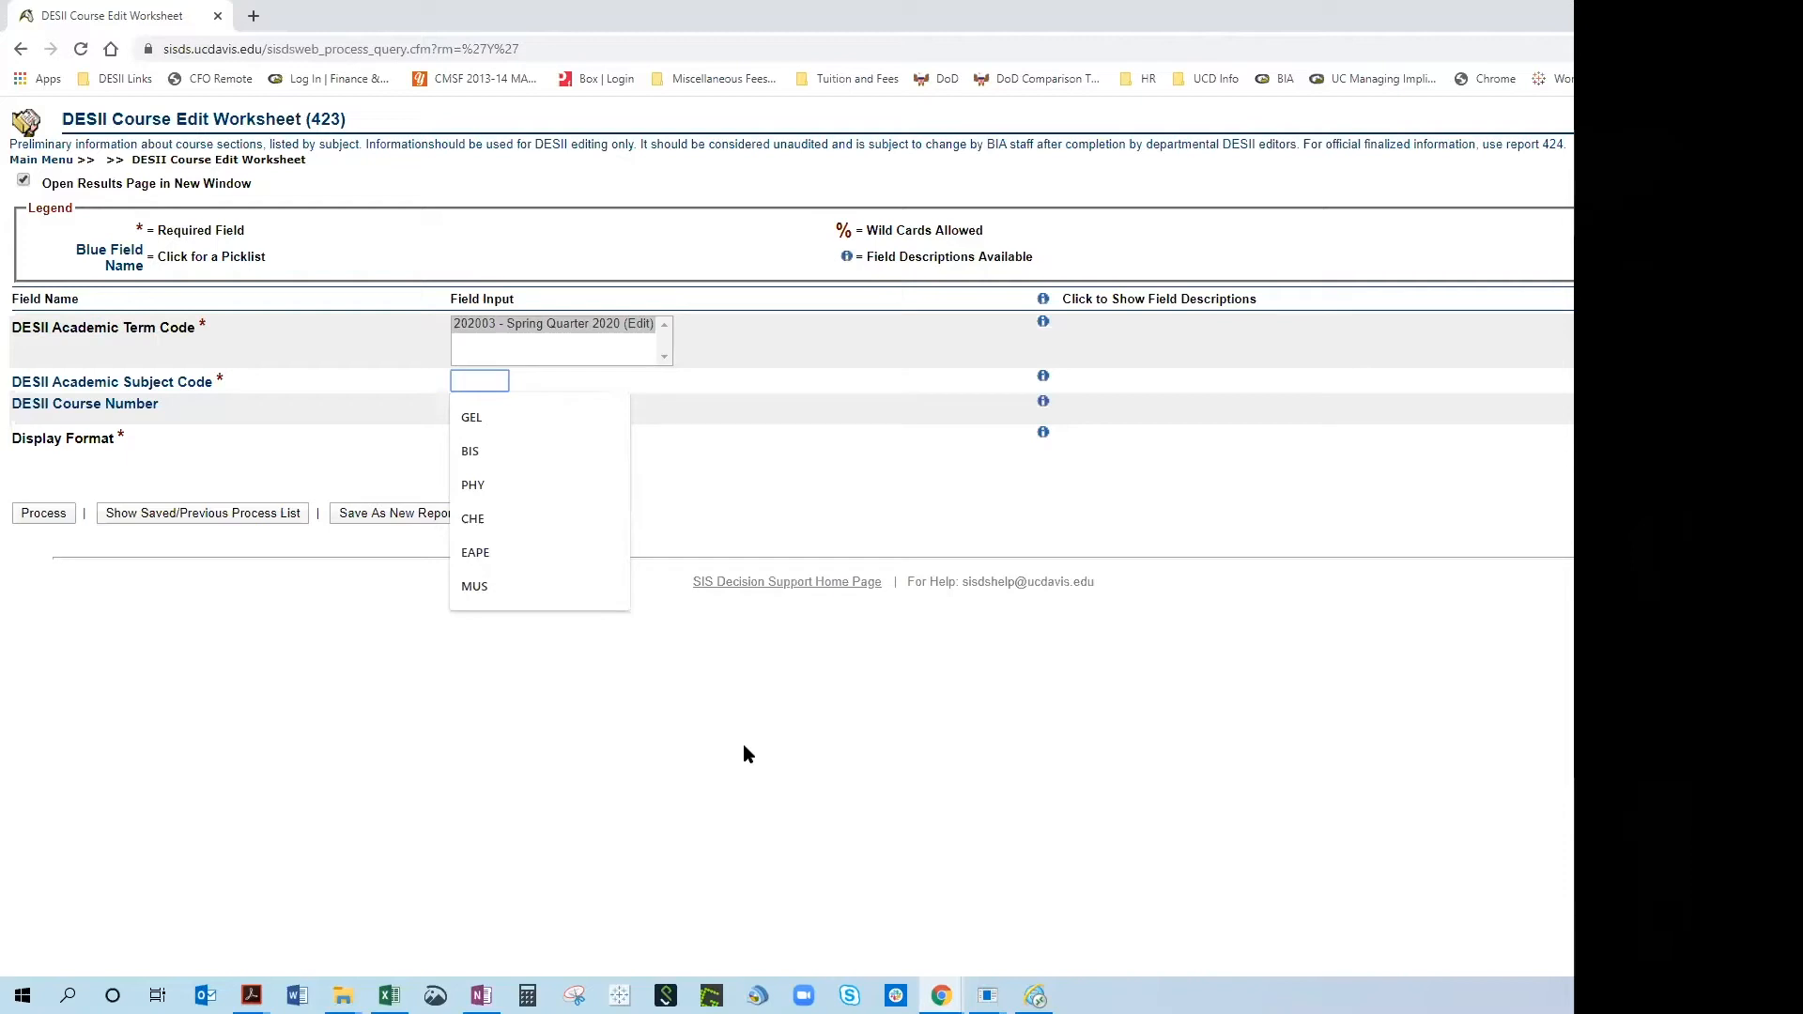
text(ecn)
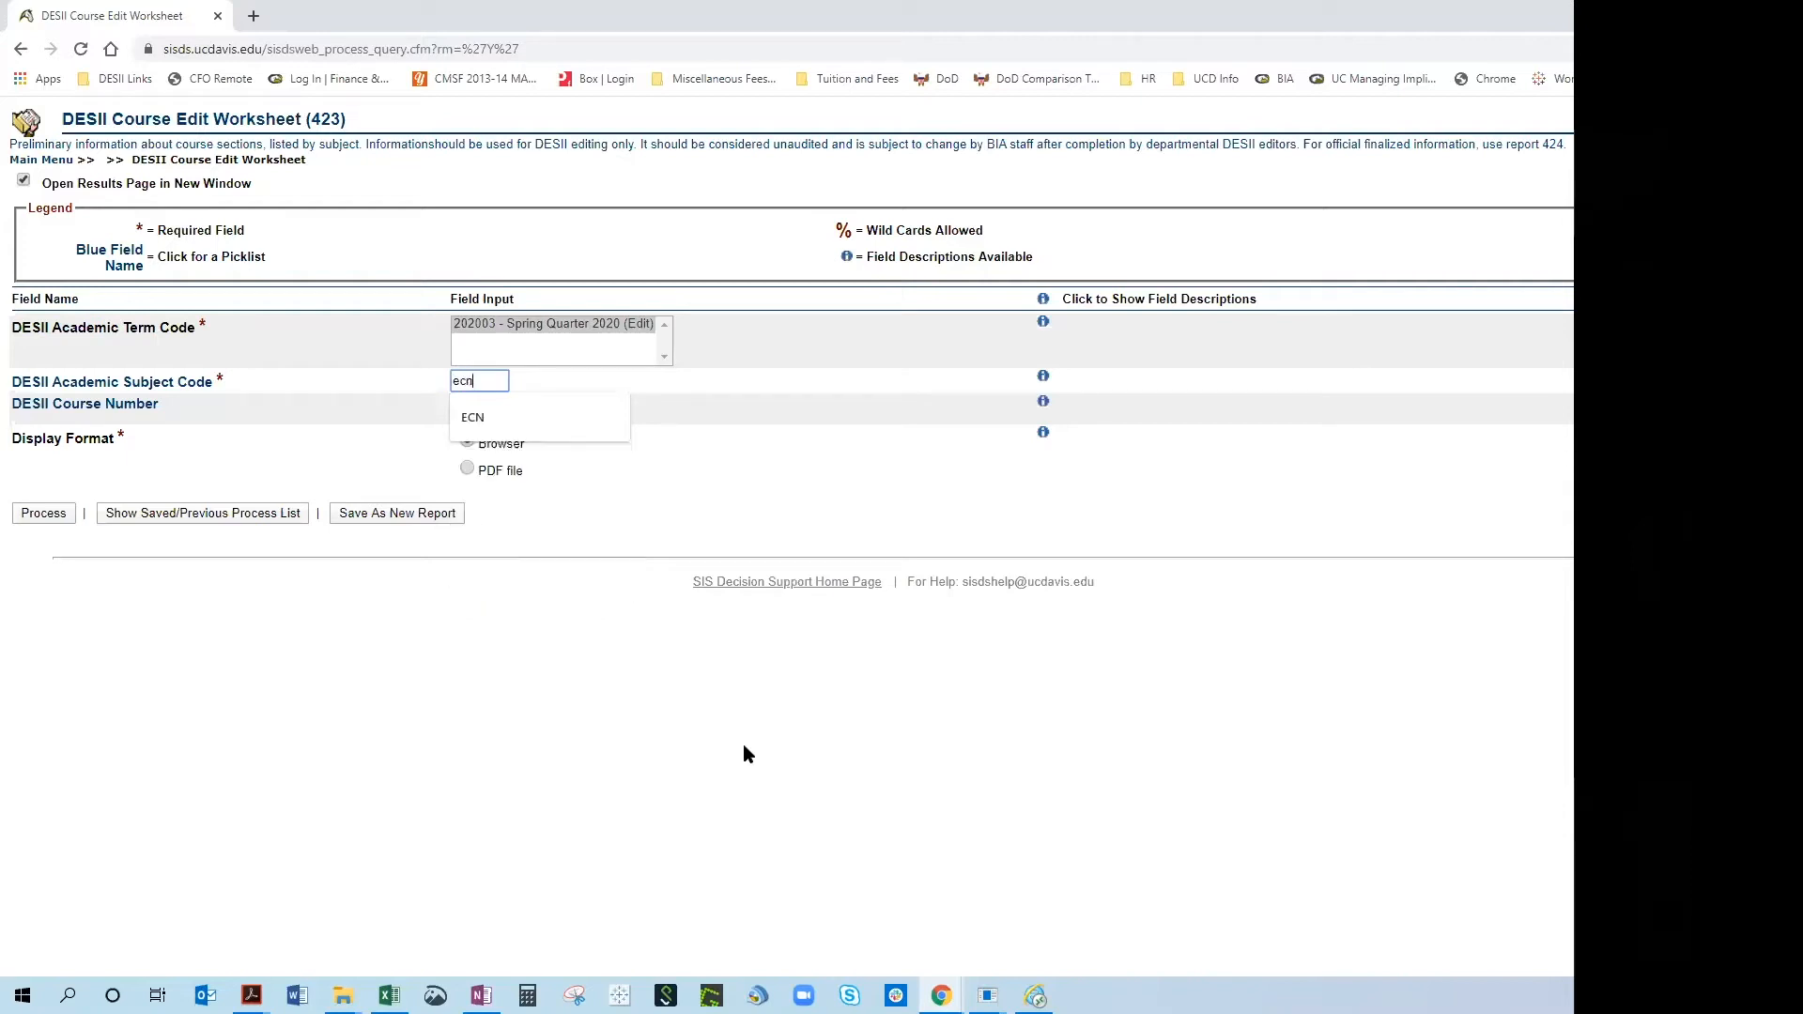
click(491, 420)
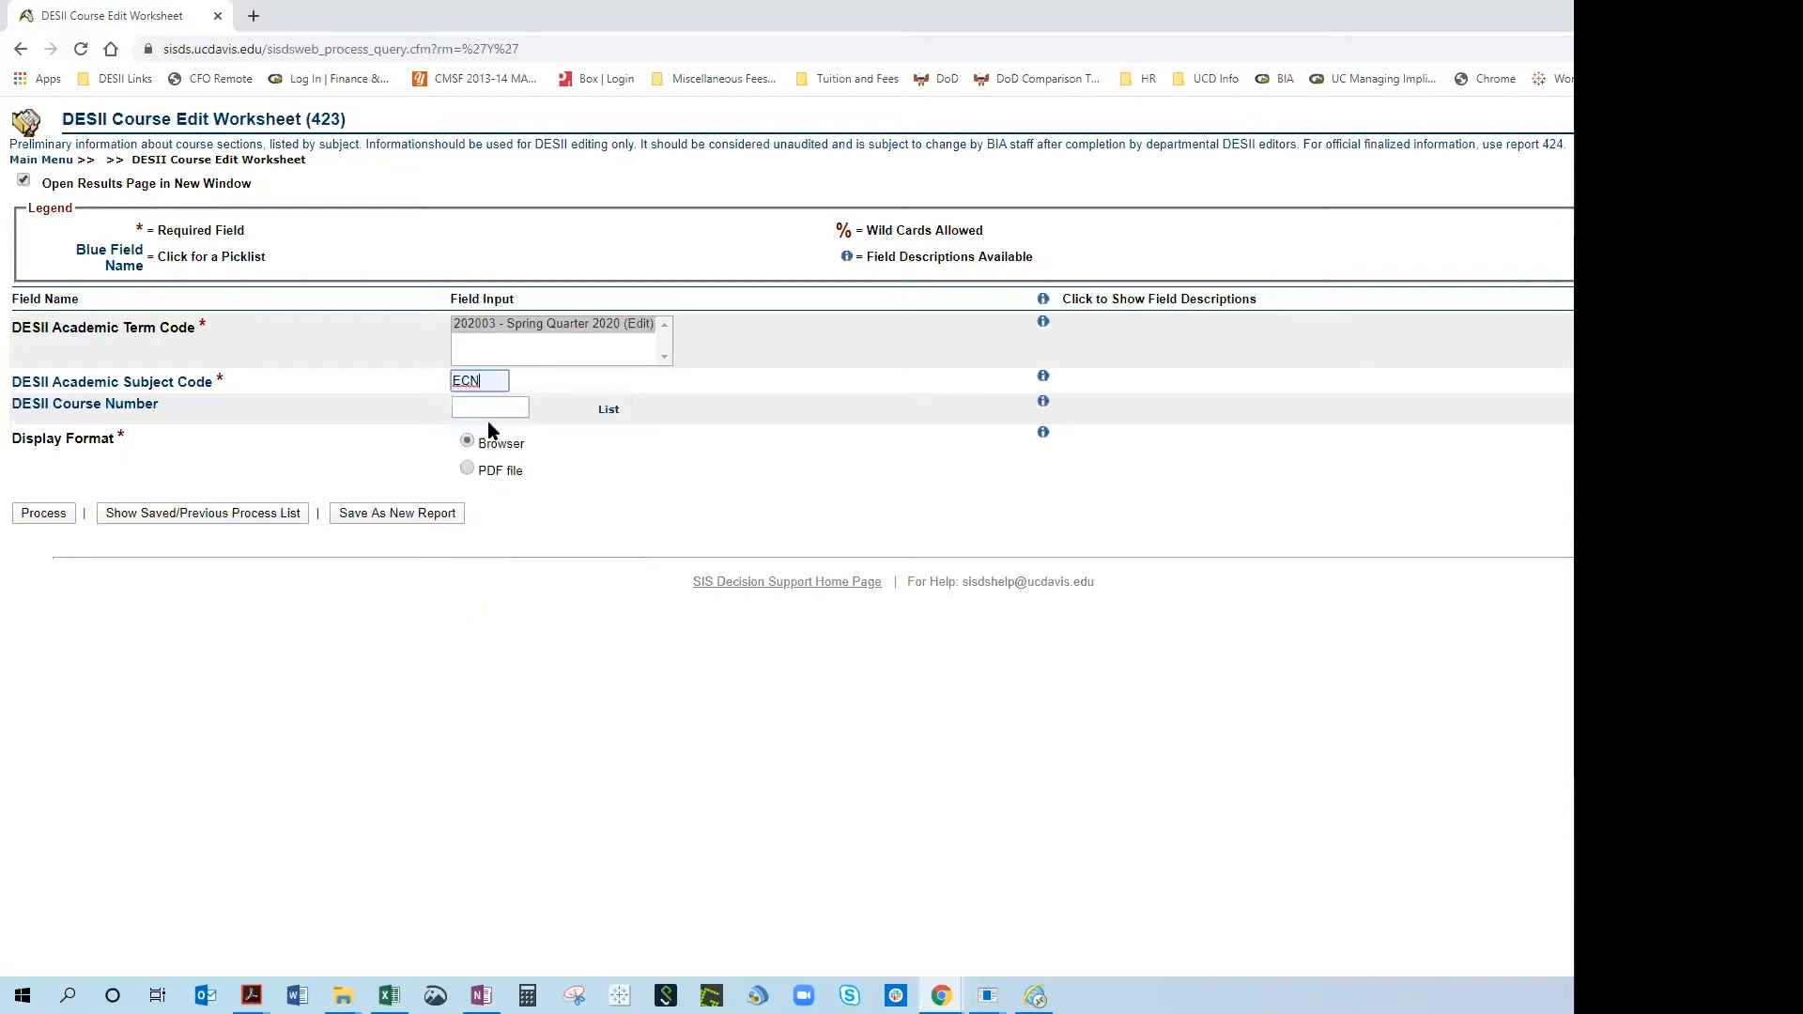
click(37, 516)
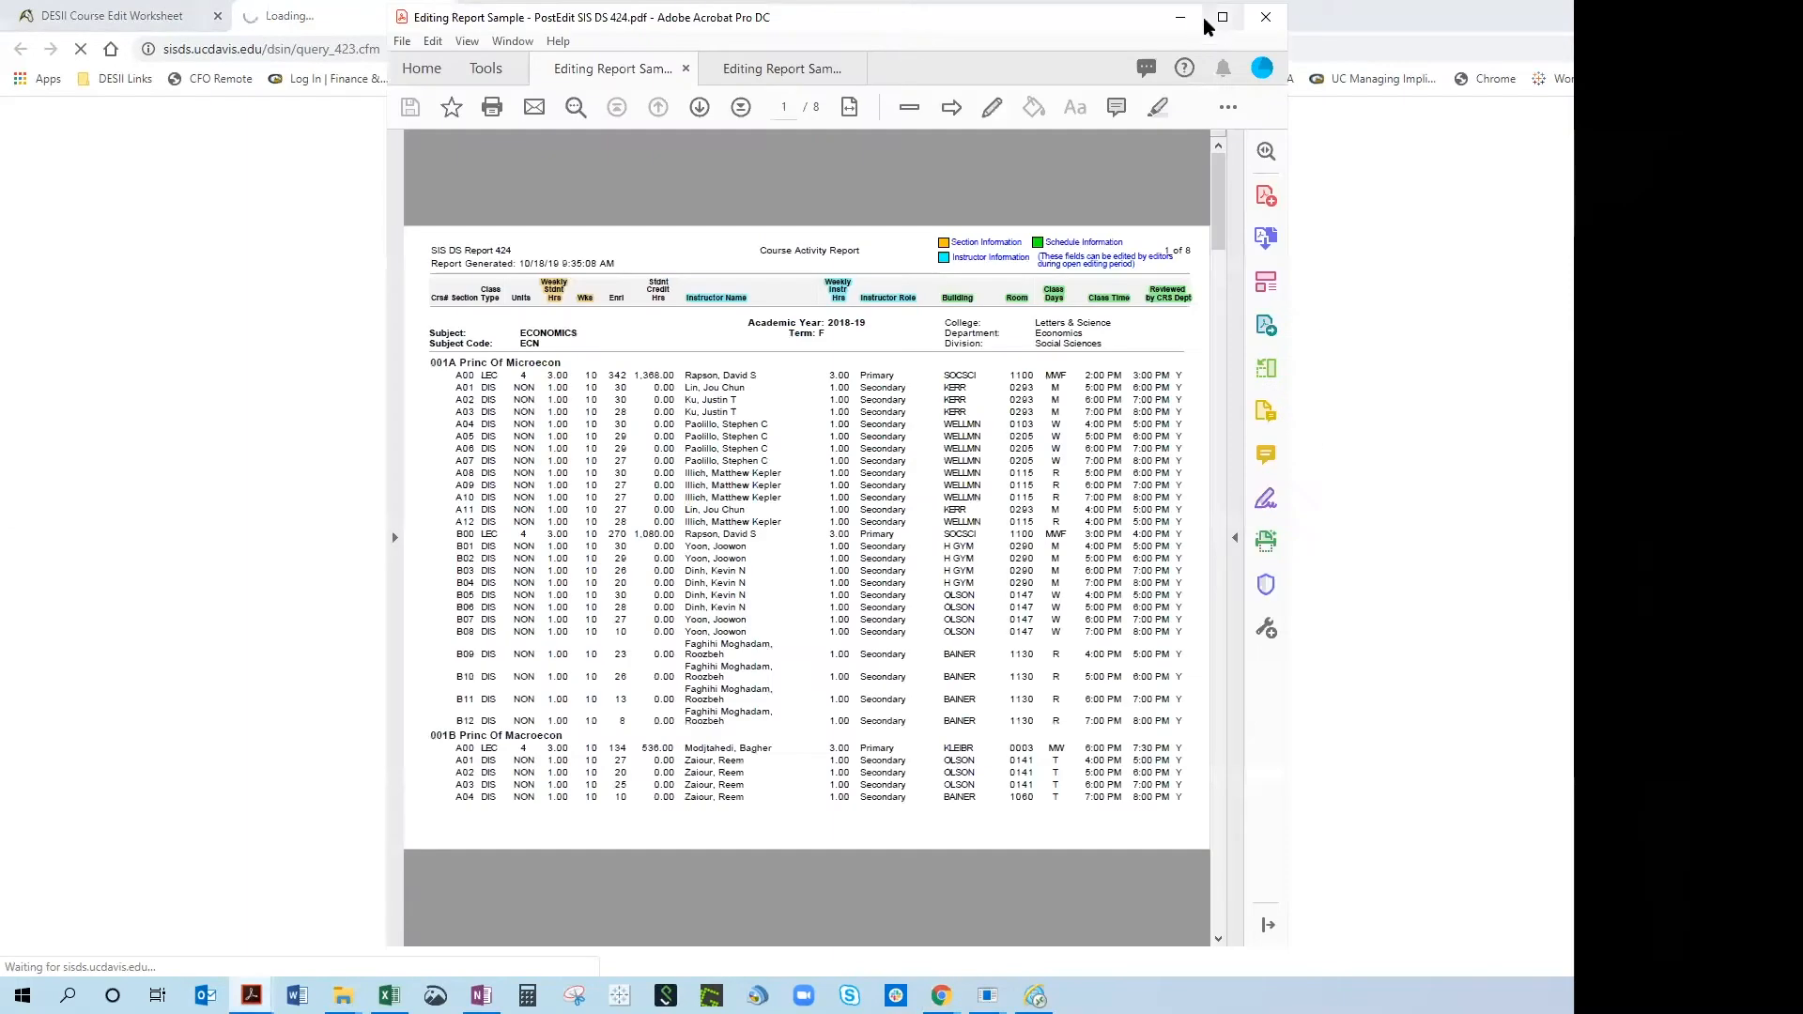
Compare the PreEdit SIS DS 423 sample report with the PostEdit SIS DS 424 sample in a maximized Acrobat window.
click(1222, 17)
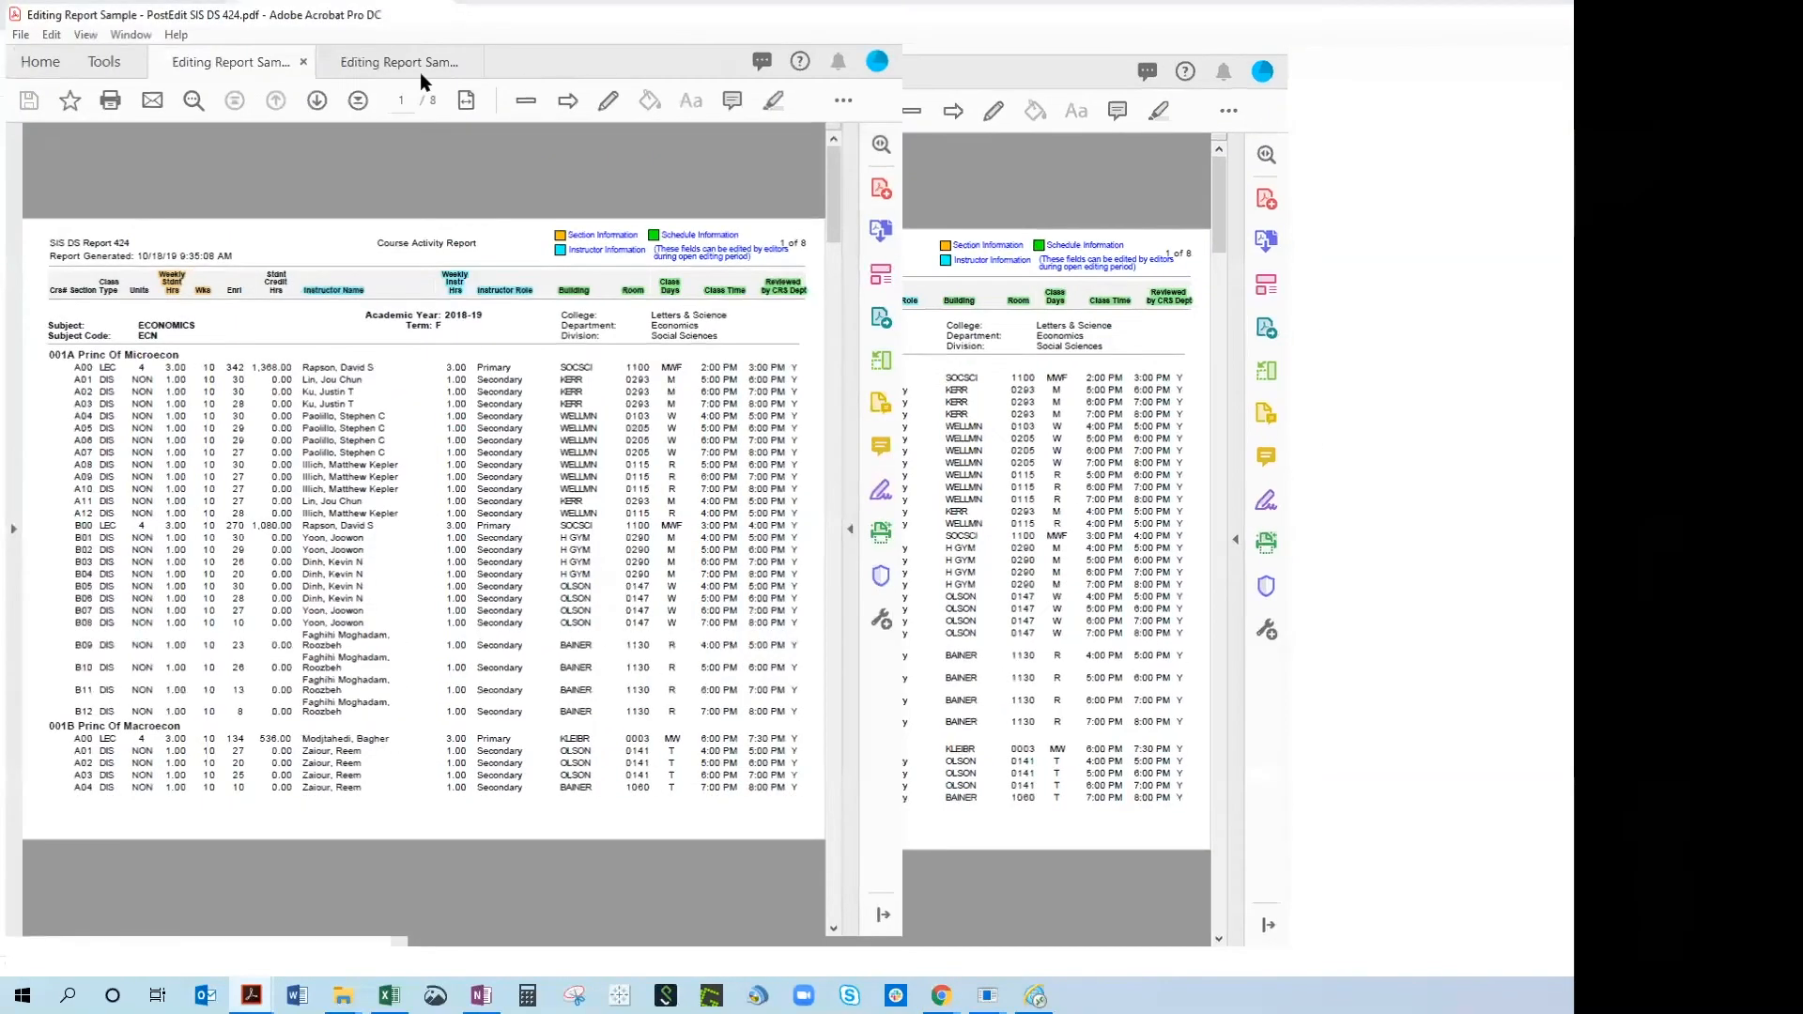
click(388, 59)
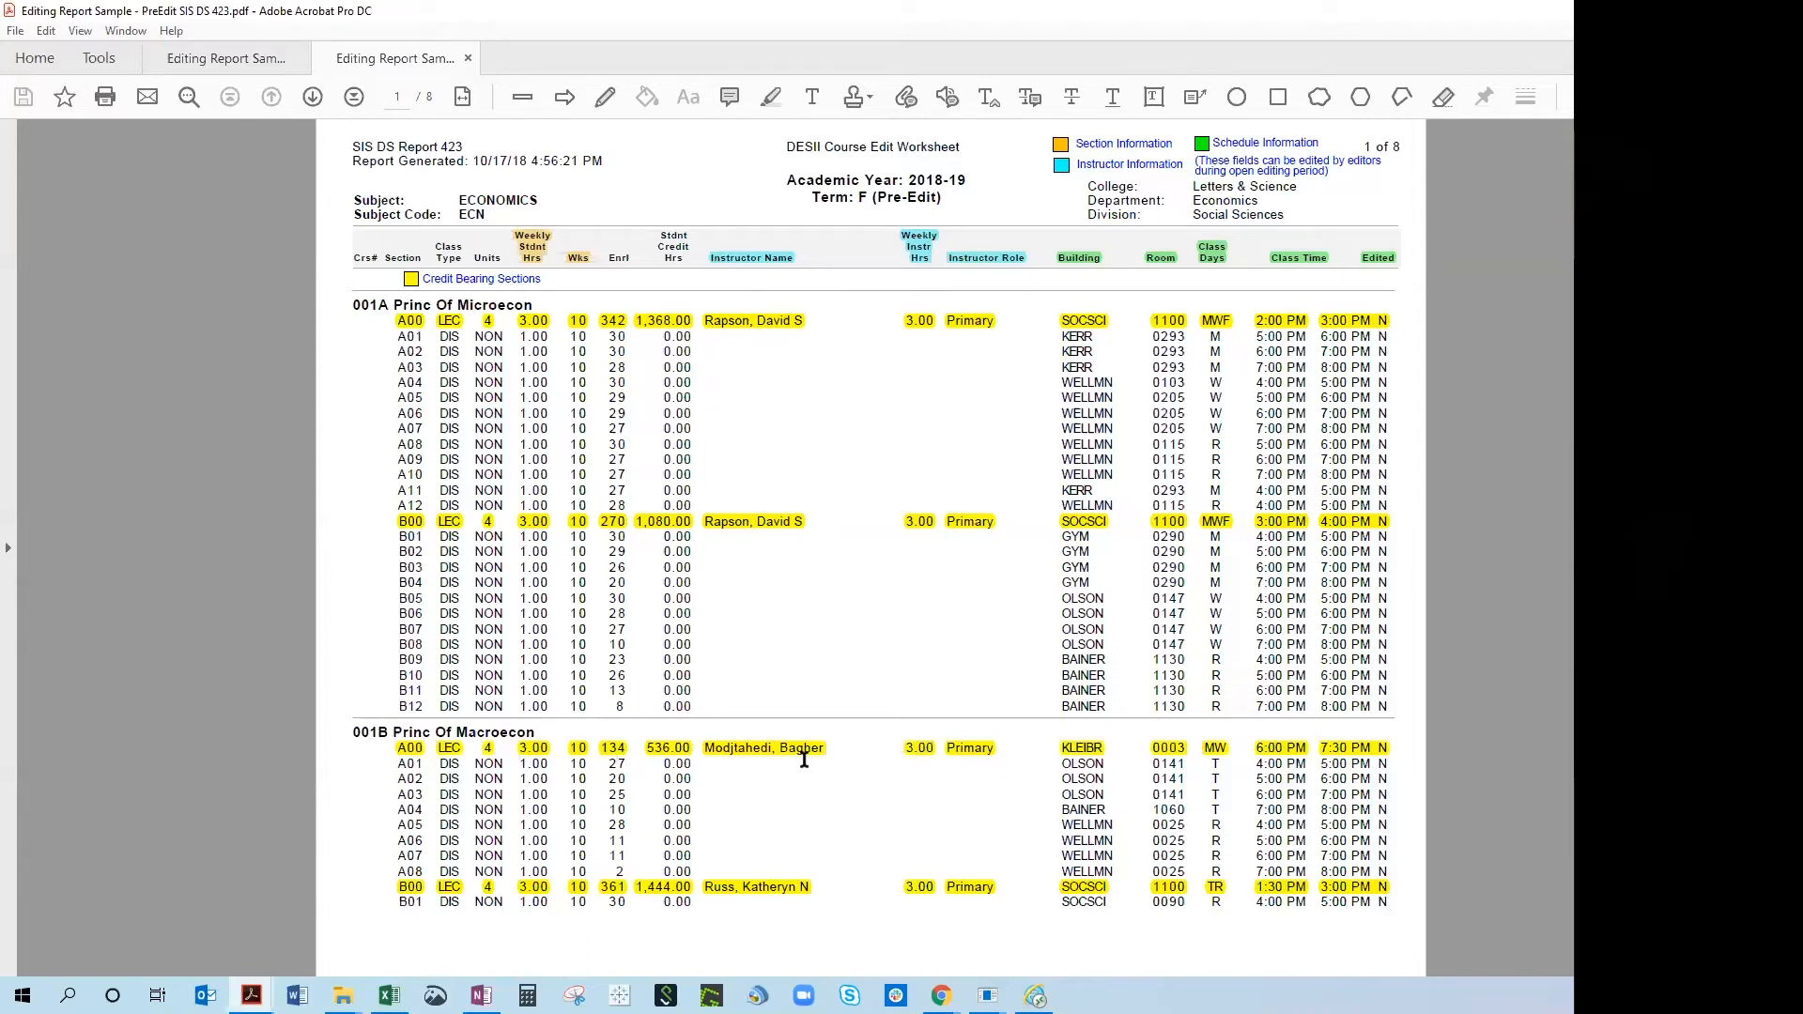
click(254, 58)
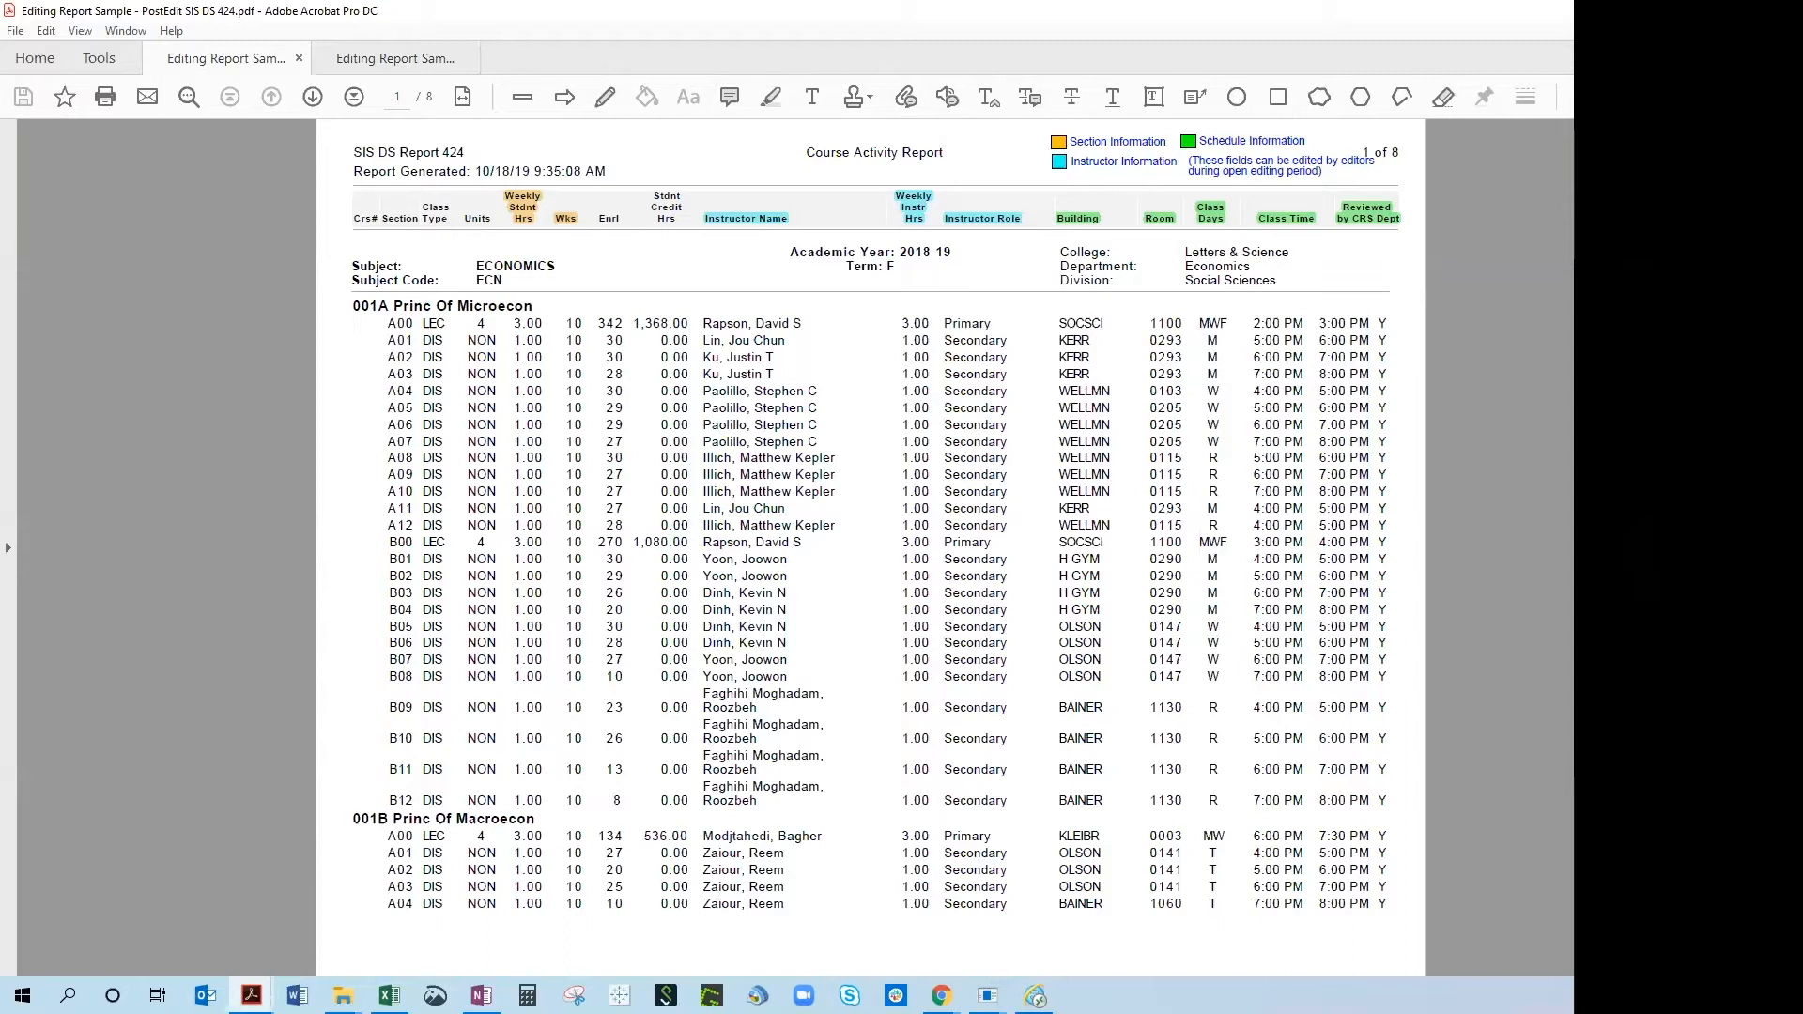
Keep both sample PDFs open and switch back to Chrome to view the generated ECN worksheet.
key(alt+F4)
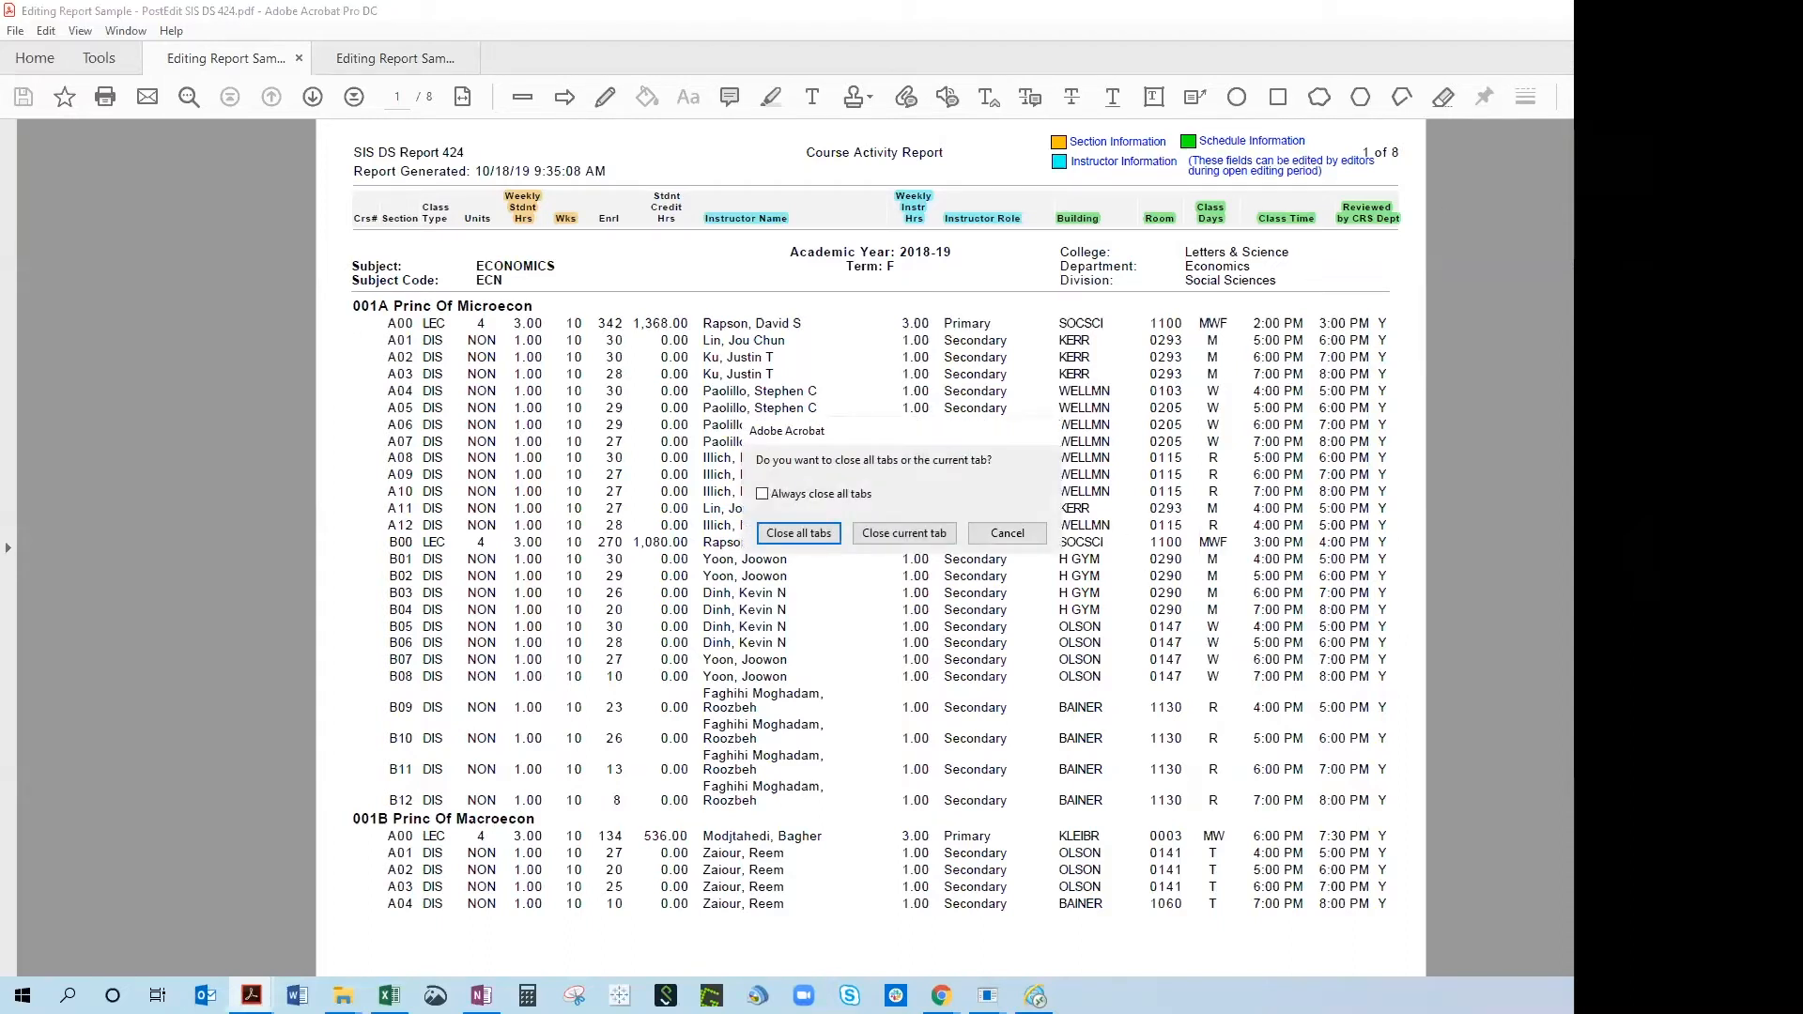
click(1007, 533)
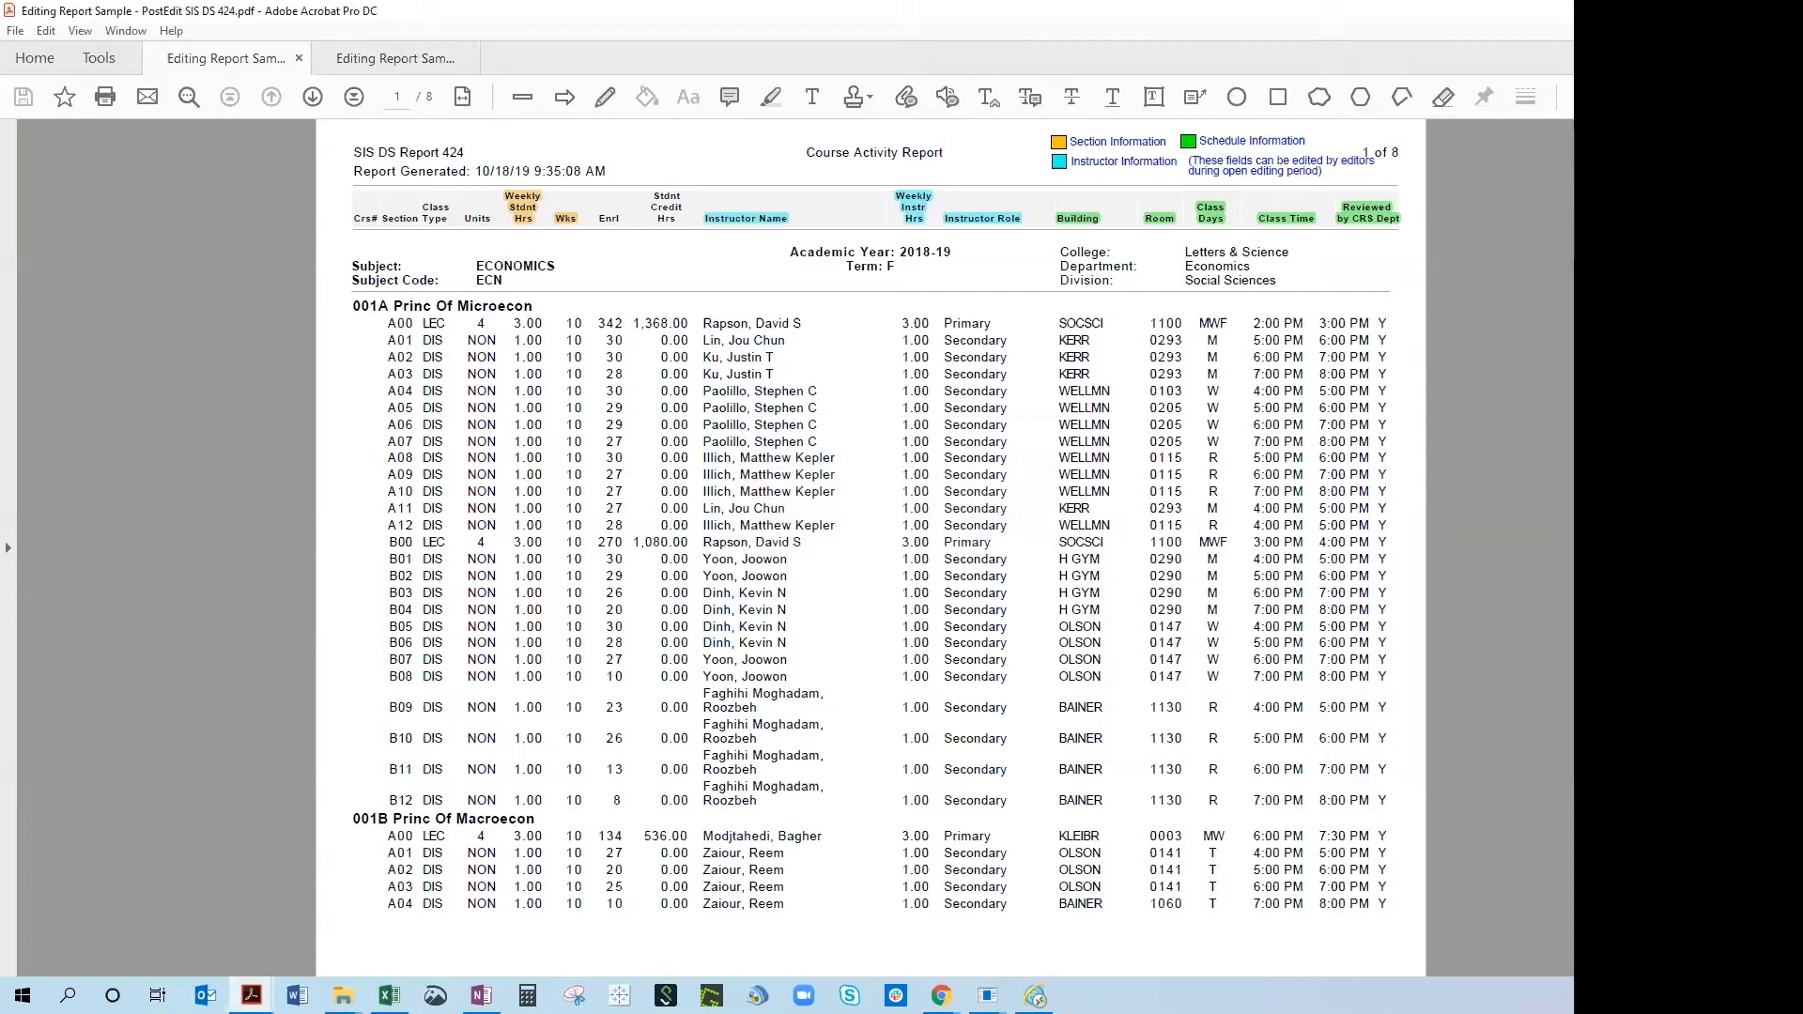
key(alt+Tab)
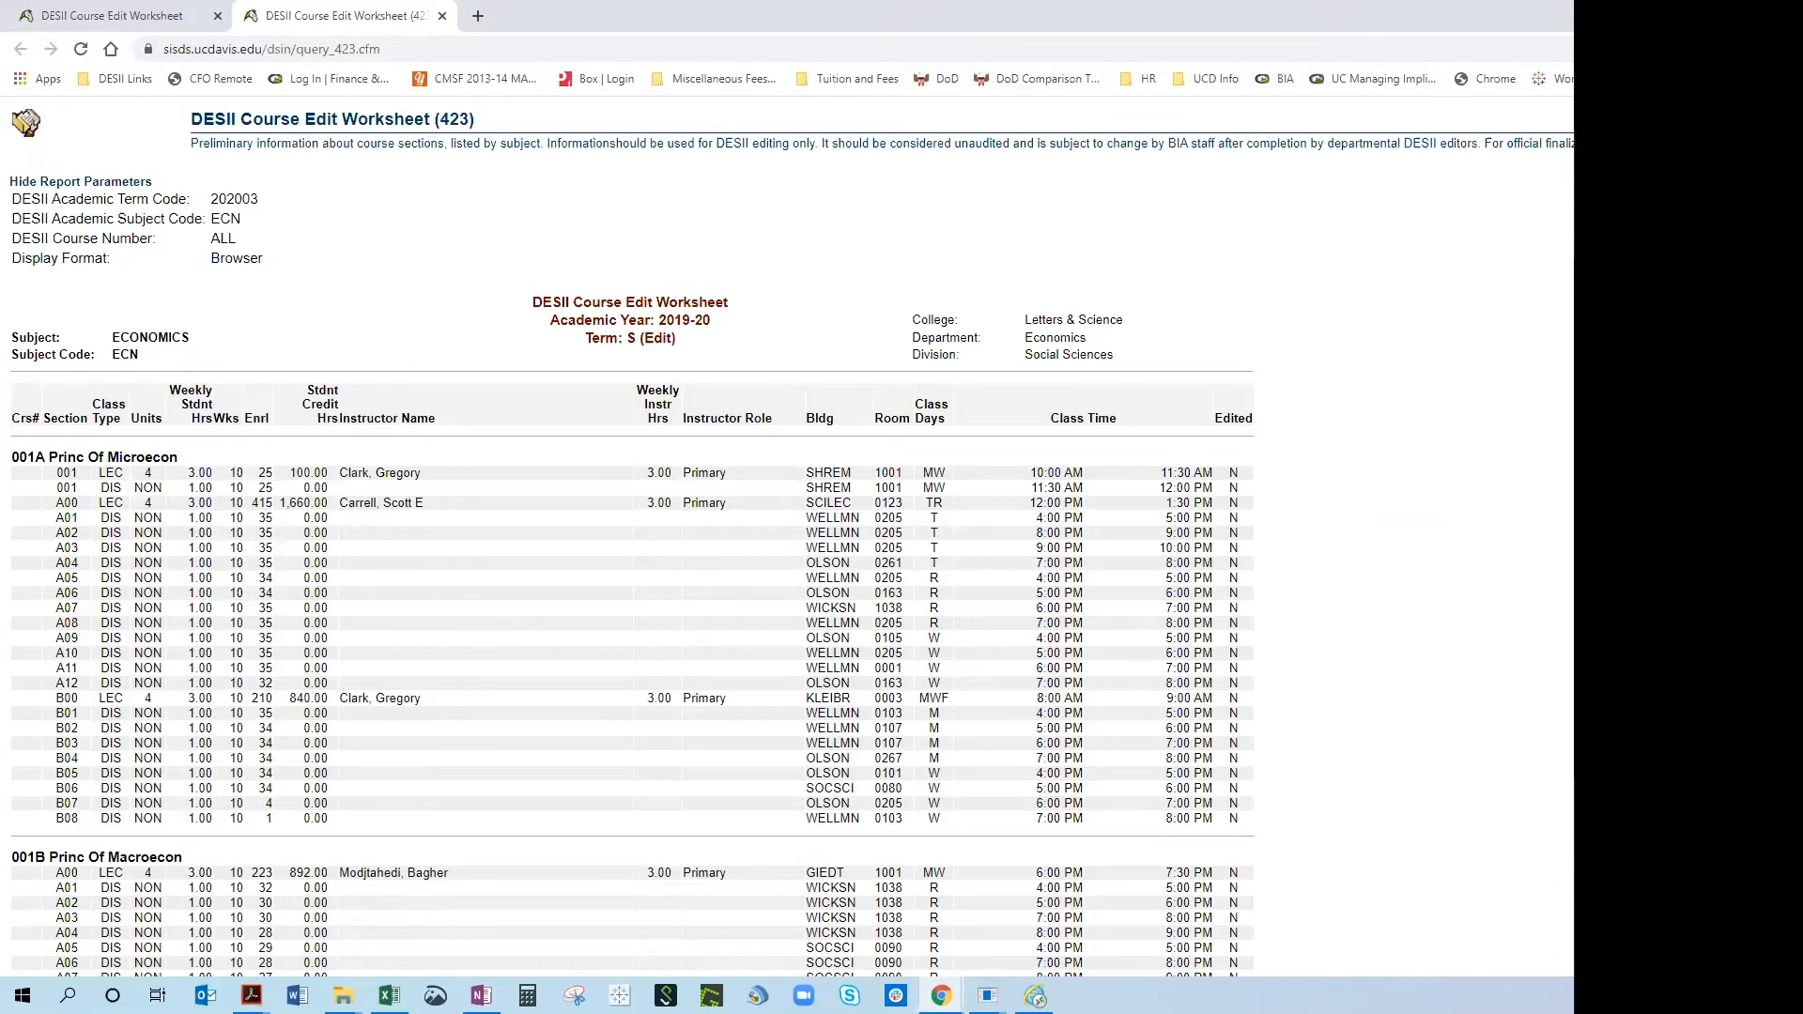
Leave the report form and reopen the DESII page from the DESII Links bookmarks in a maximized browser window.
click(1739, 13)
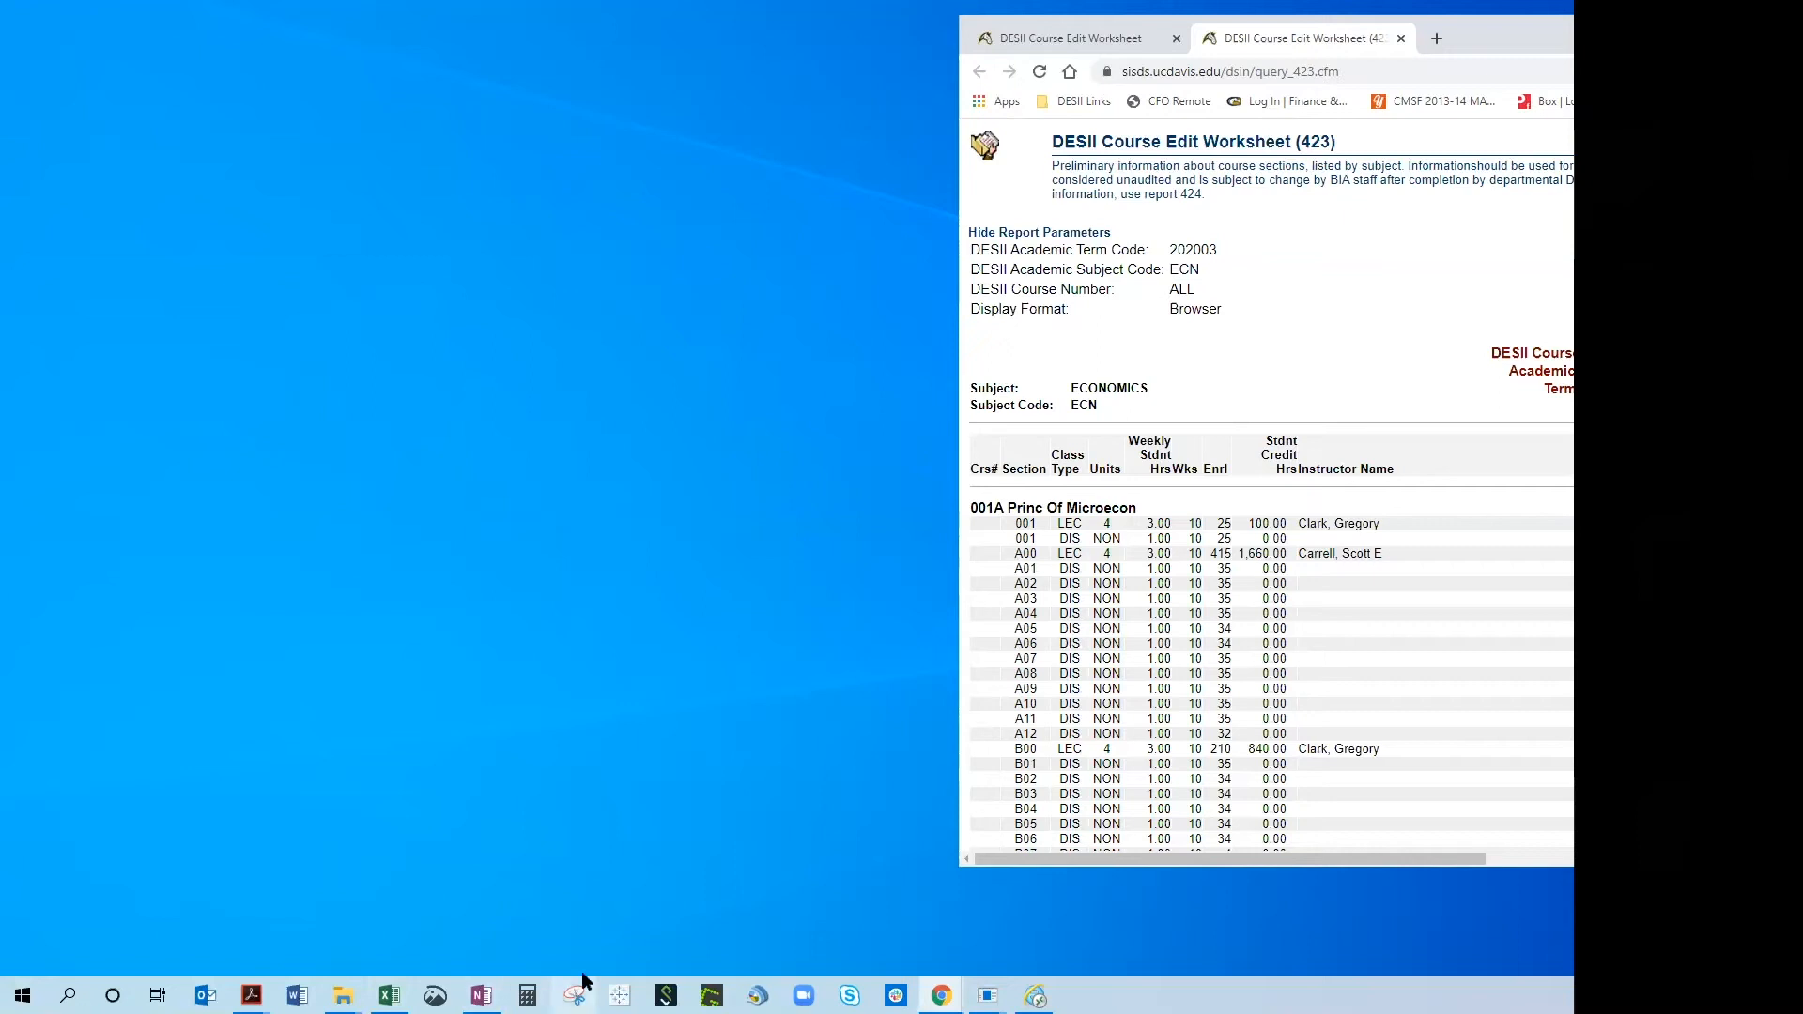
mouse_move(942, 995)
click(1071, 40)
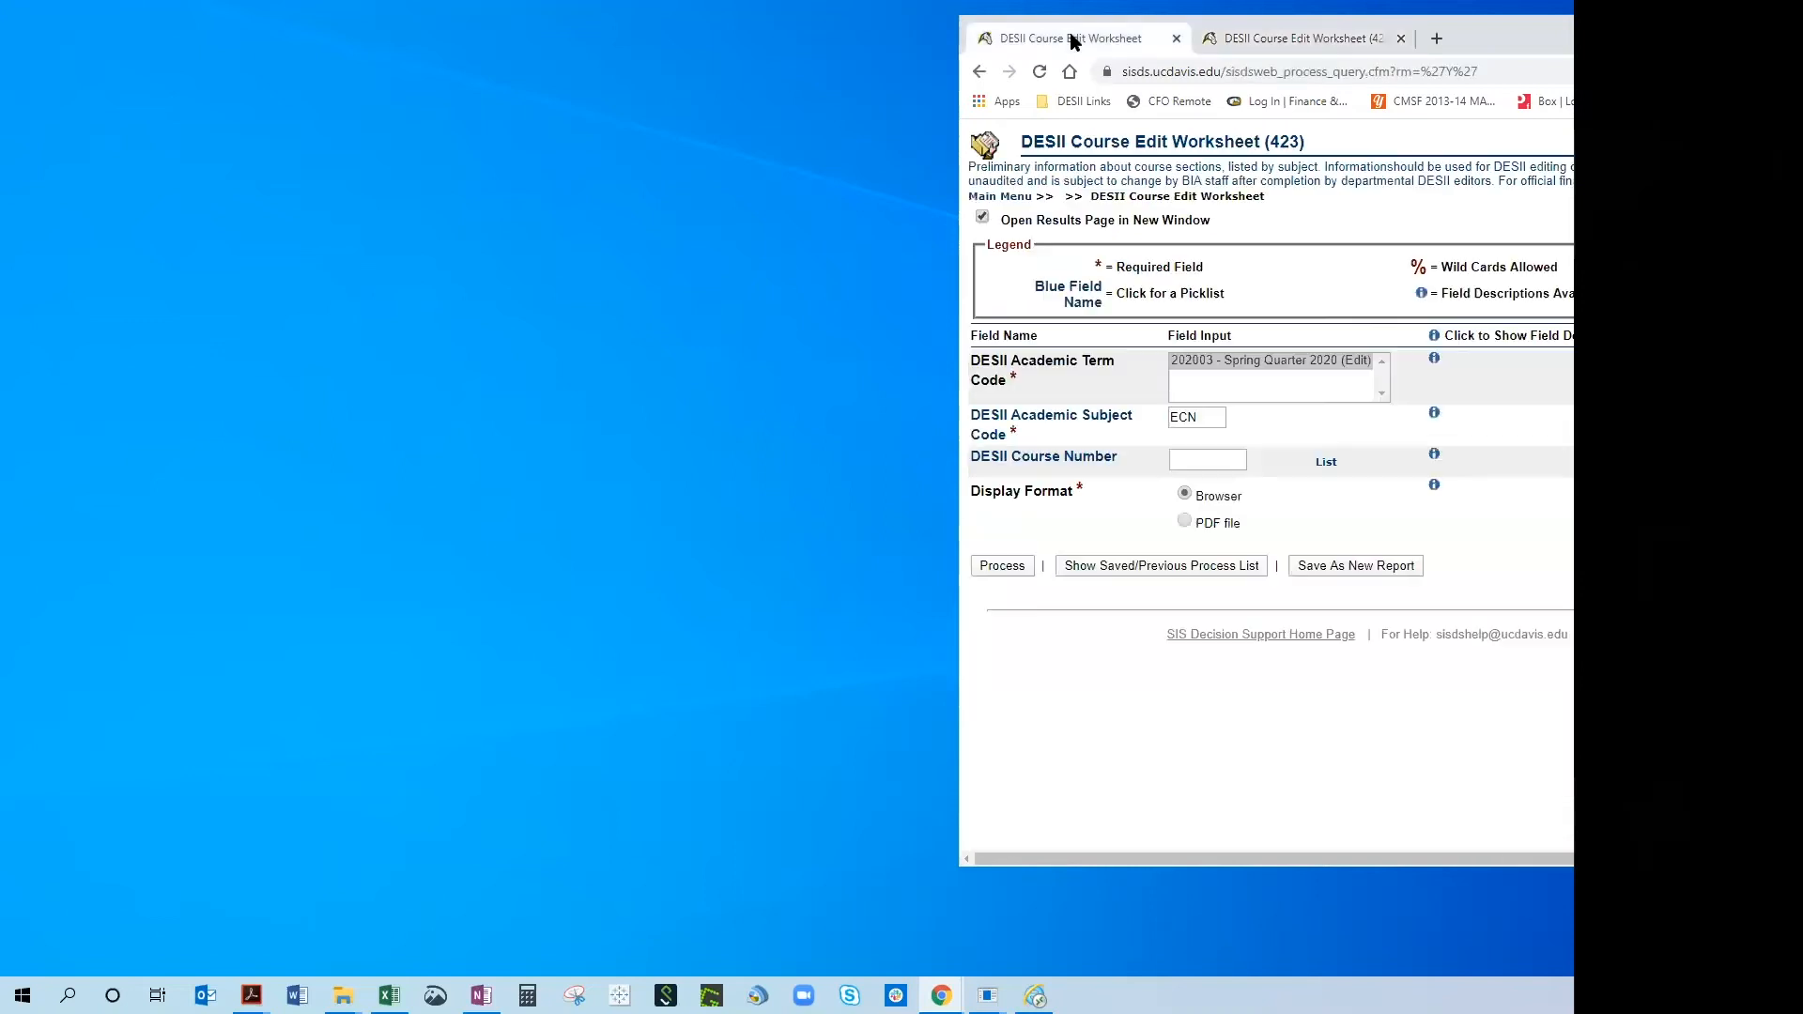
click(979, 71)
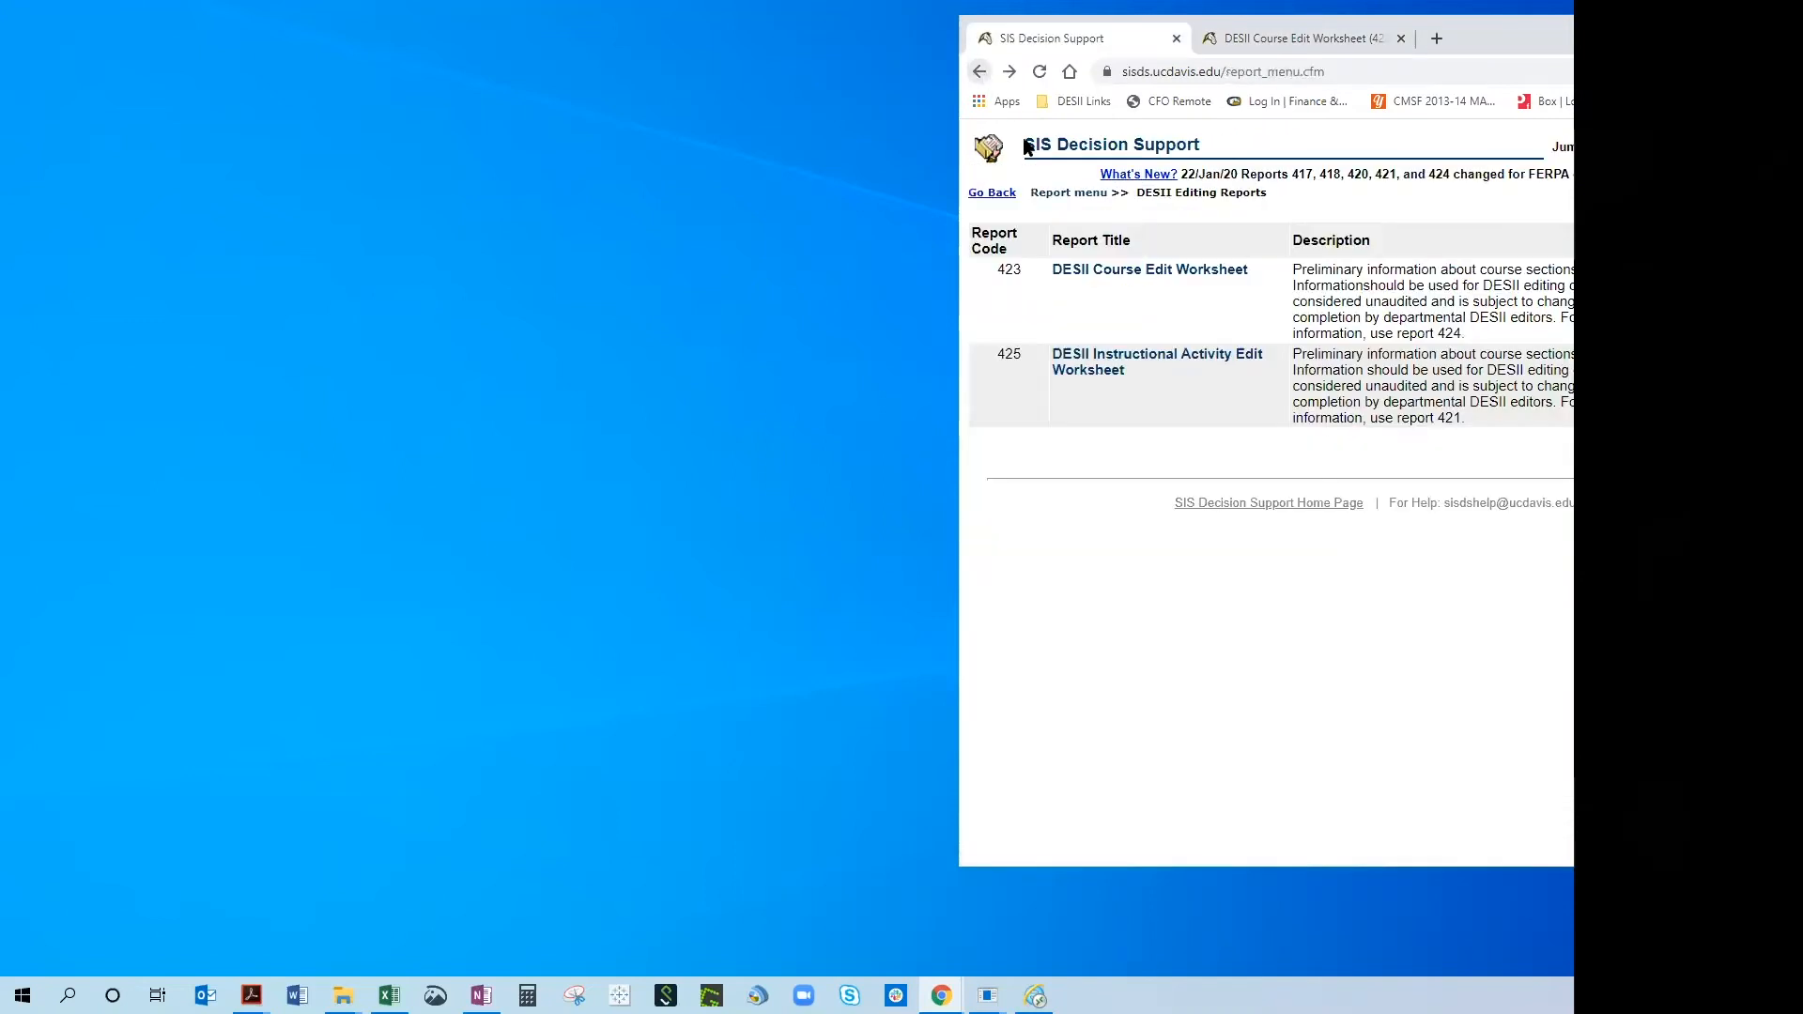
click(983, 71)
click(983, 72)
click(982, 72)
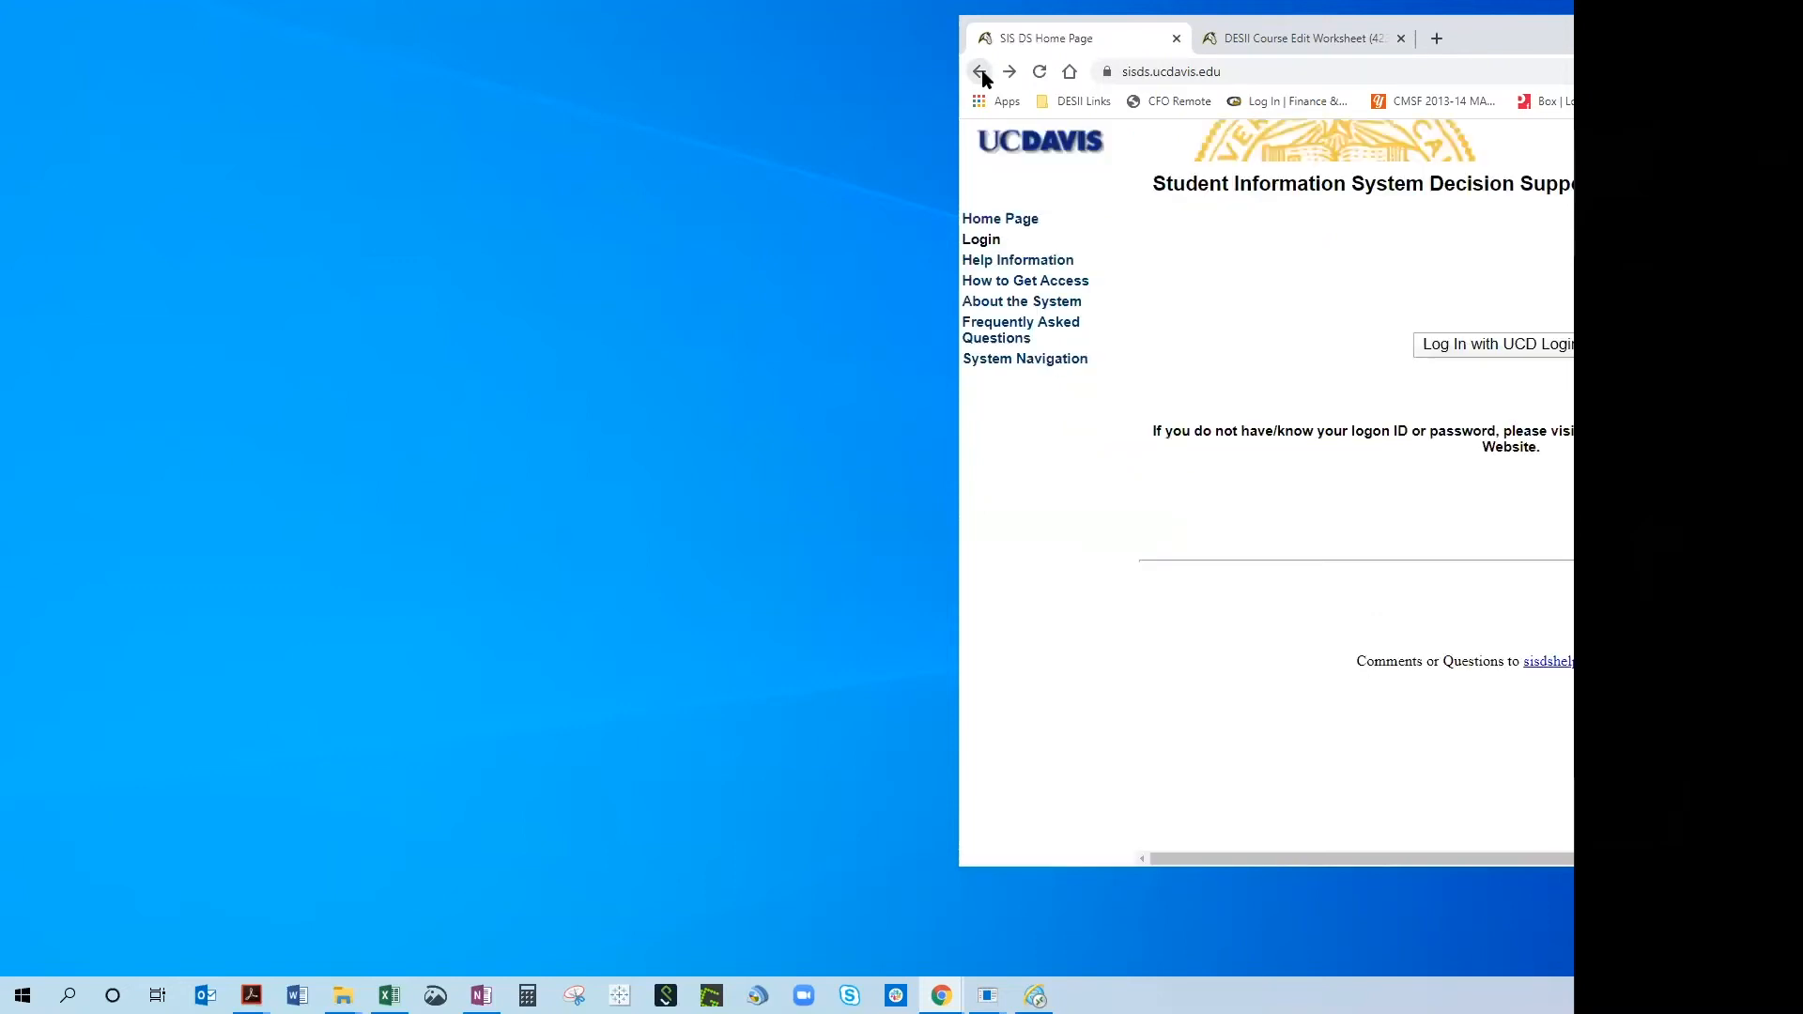
click(1068, 101)
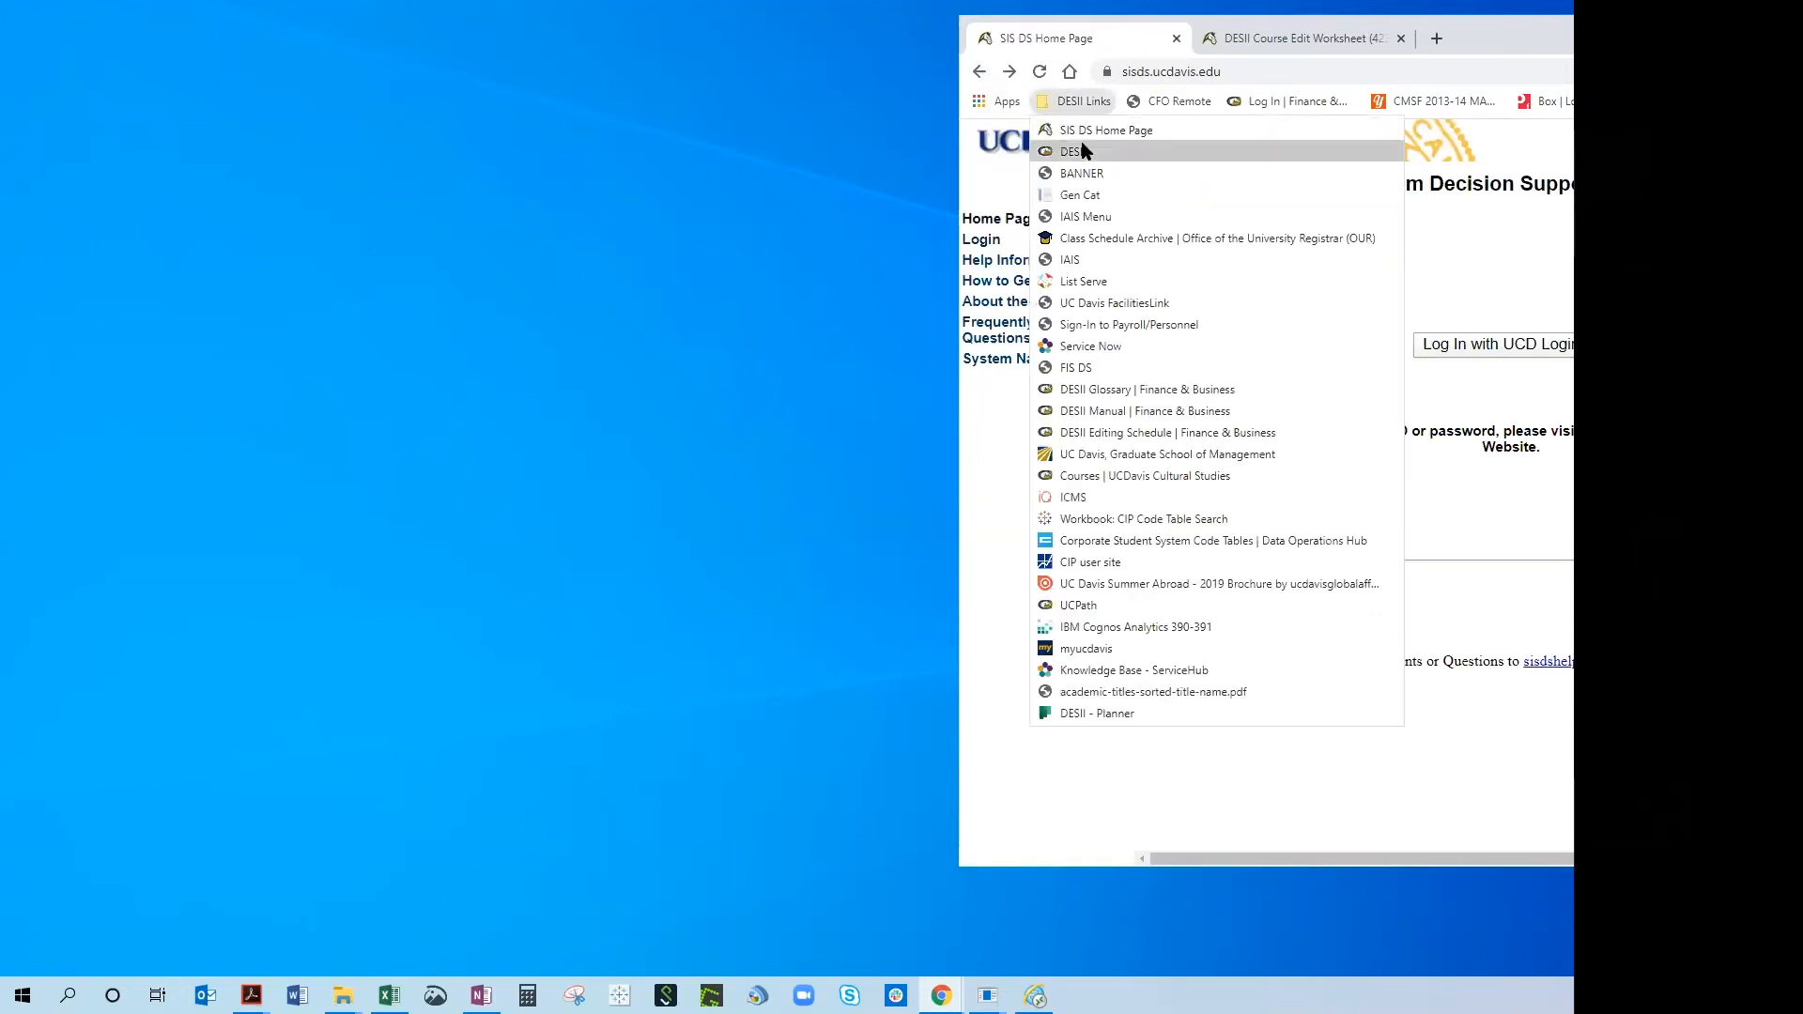
click(1080, 153)
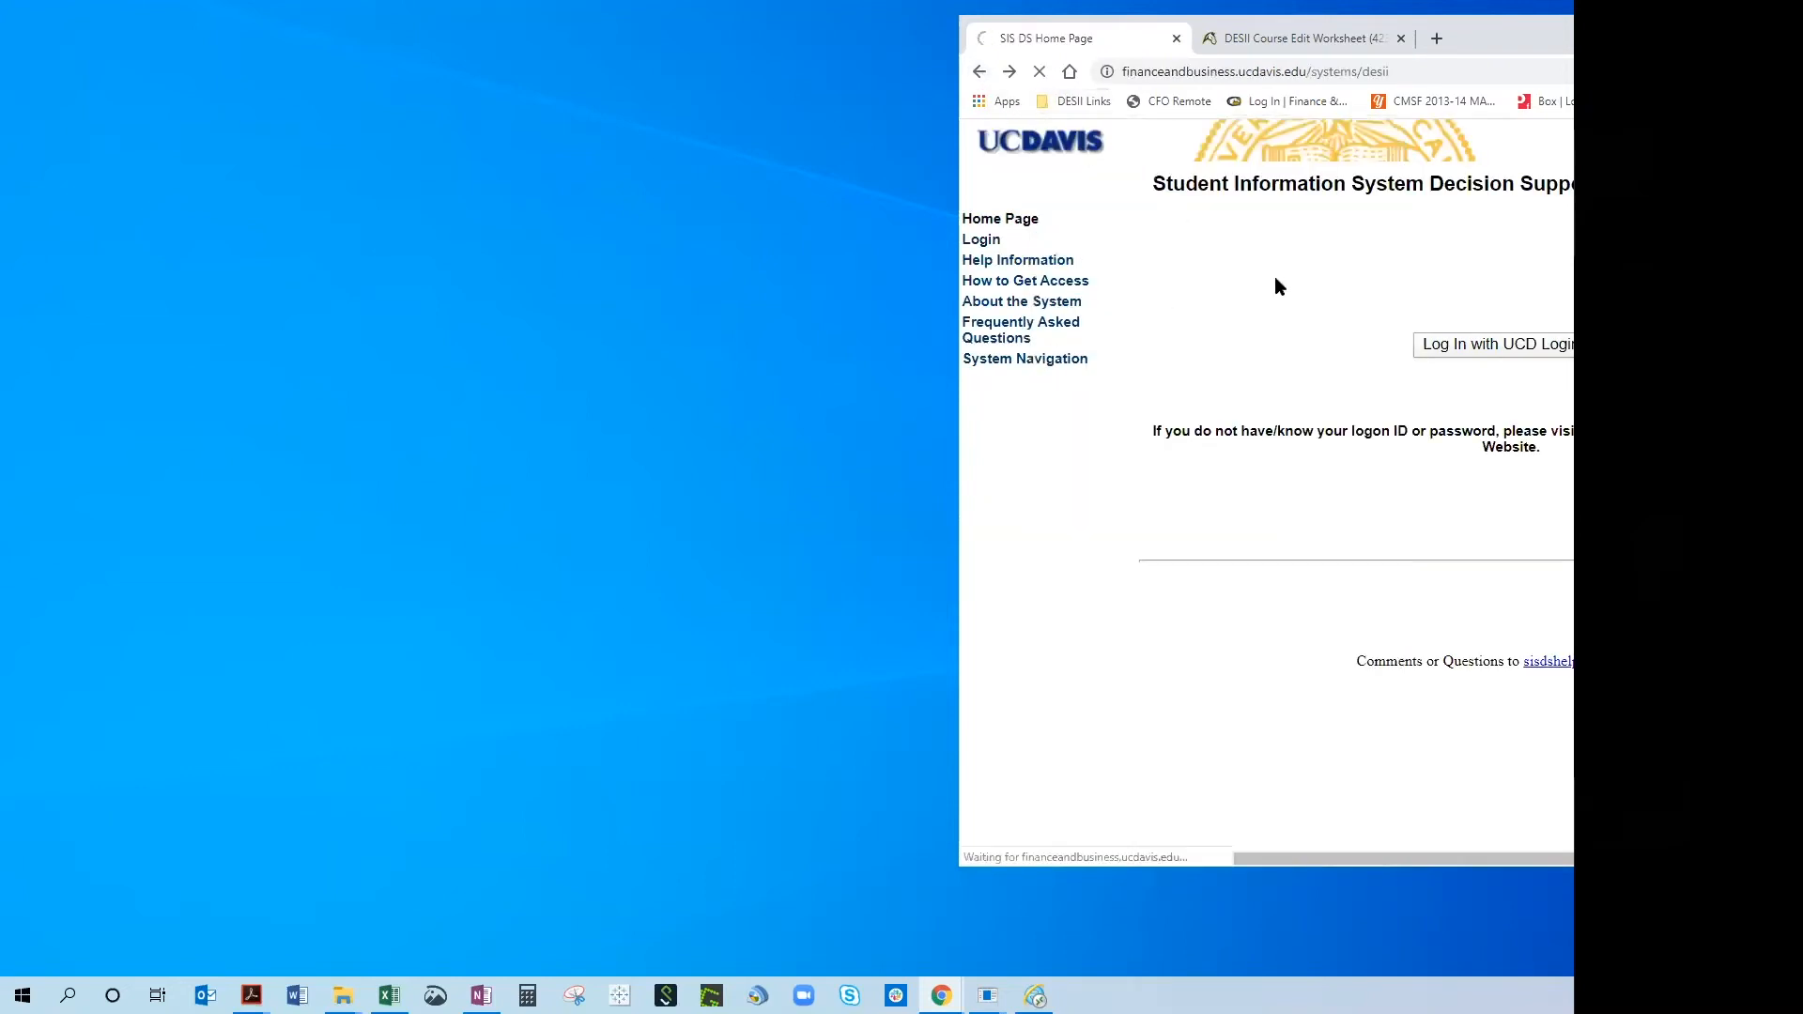
click(1706, 30)
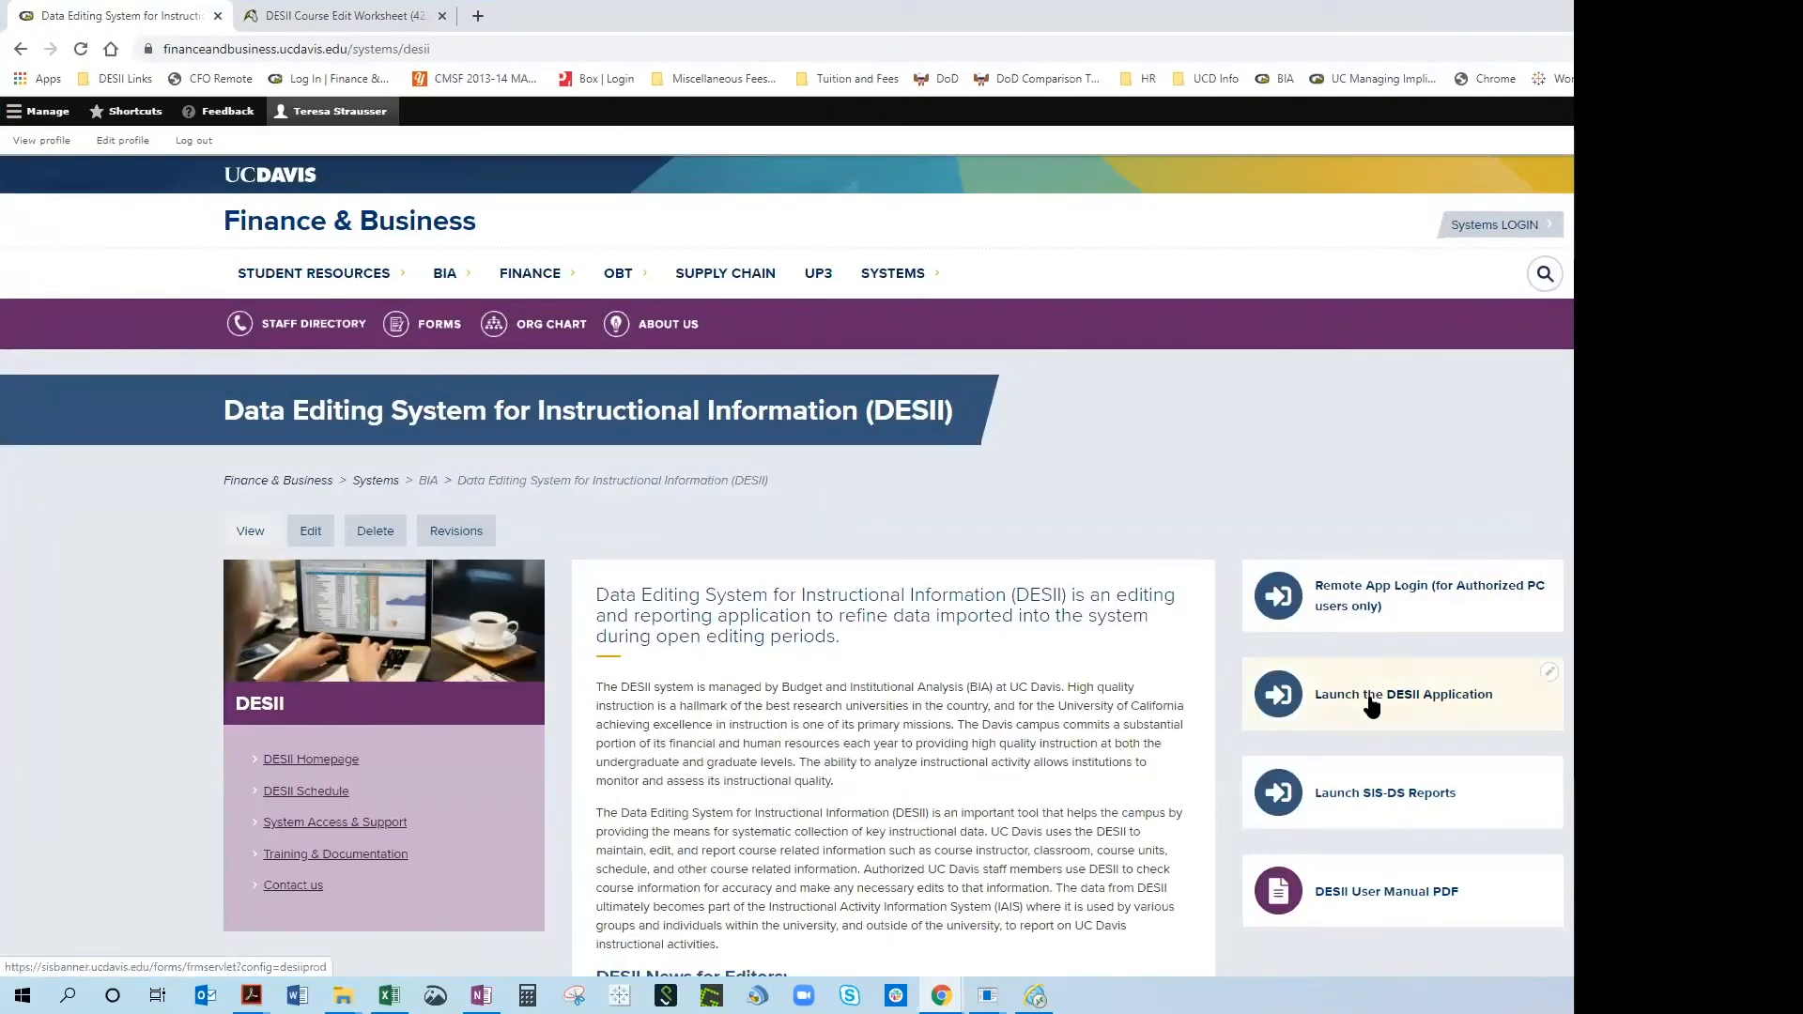
Try to launch the DESII Application directly, and reopen the DESII page from the DESII Links bookmarks.
click(1373, 706)
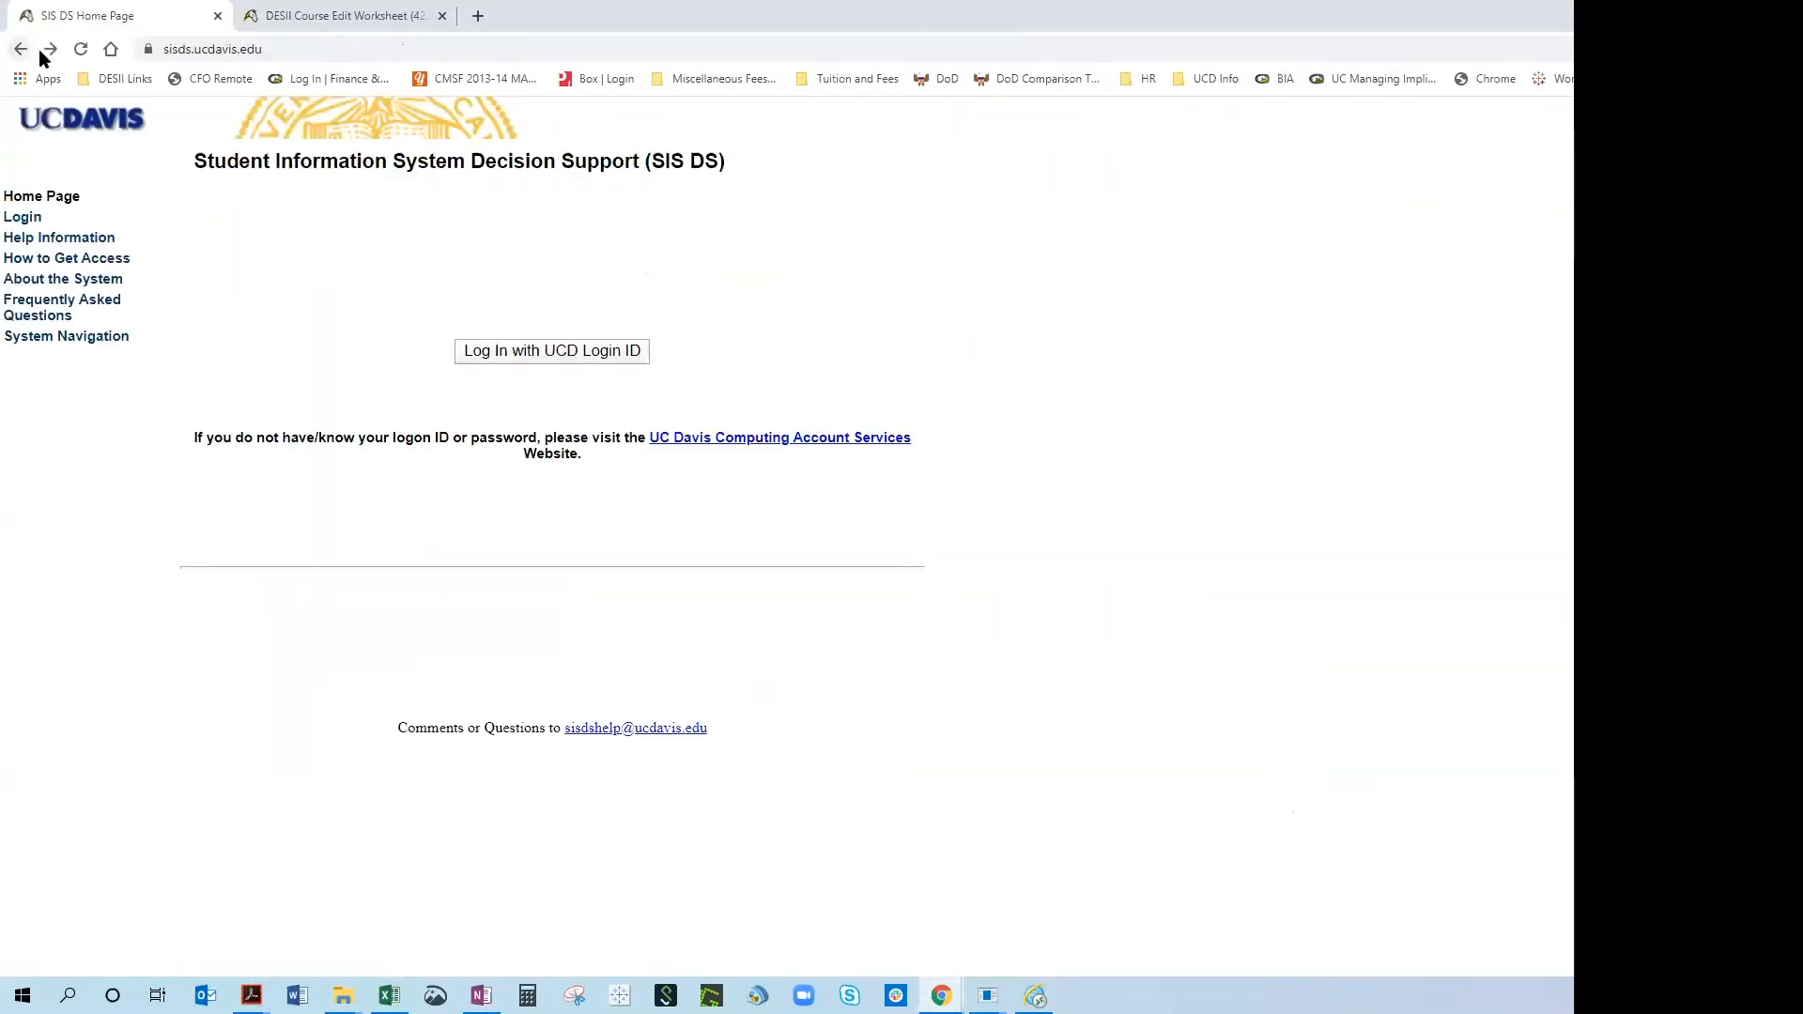
click(105, 81)
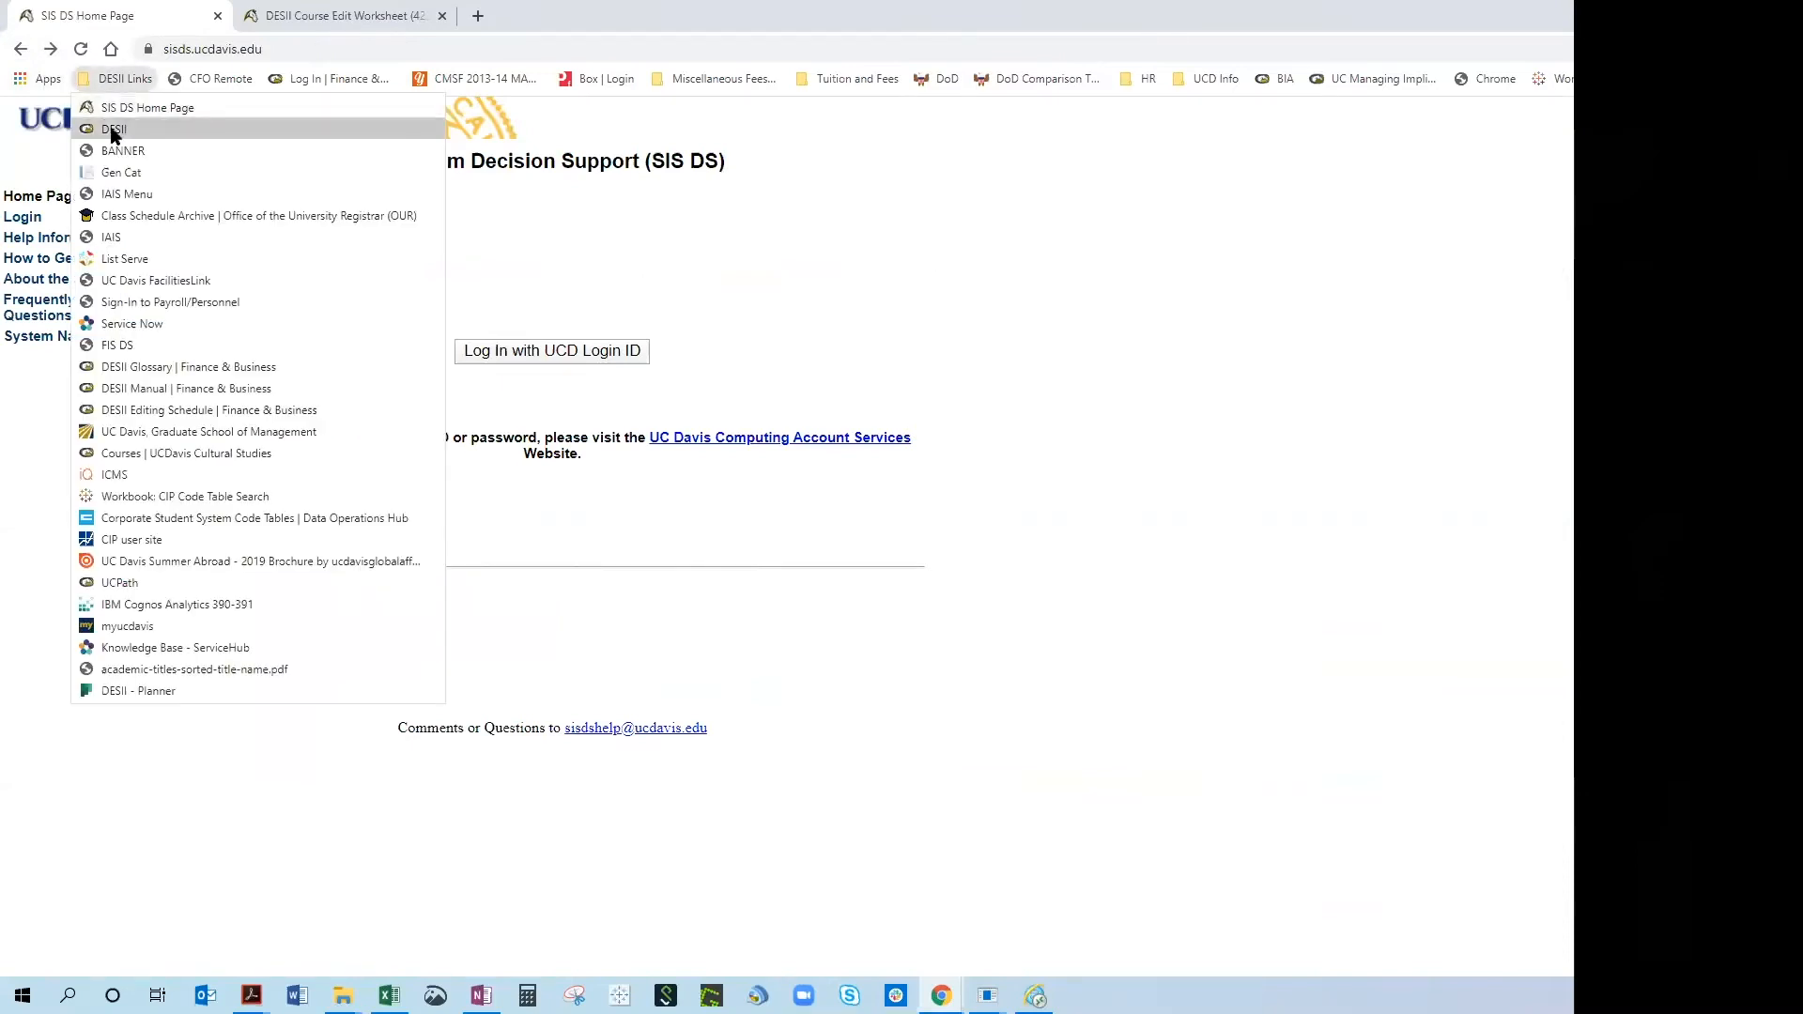
click(113, 131)
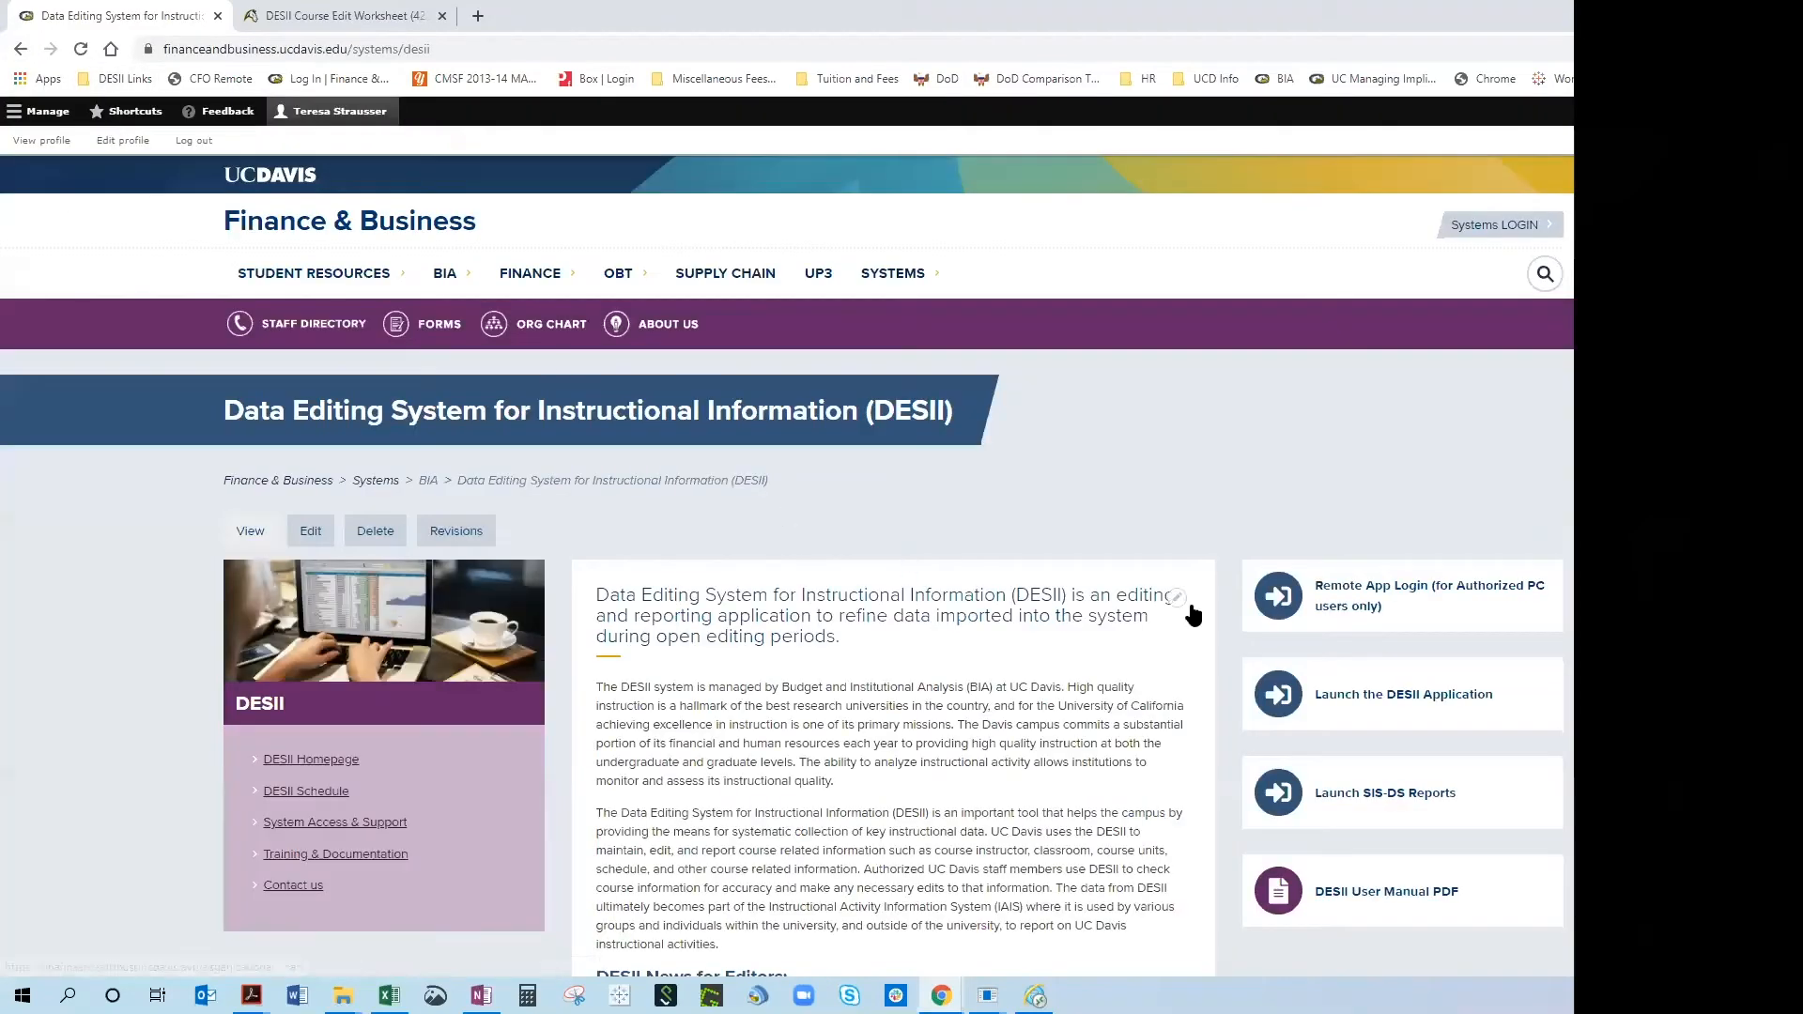
Open the Remote App Login for authorized PC users and switch to the DESII session running in the remote browser.
click(1335, 597)
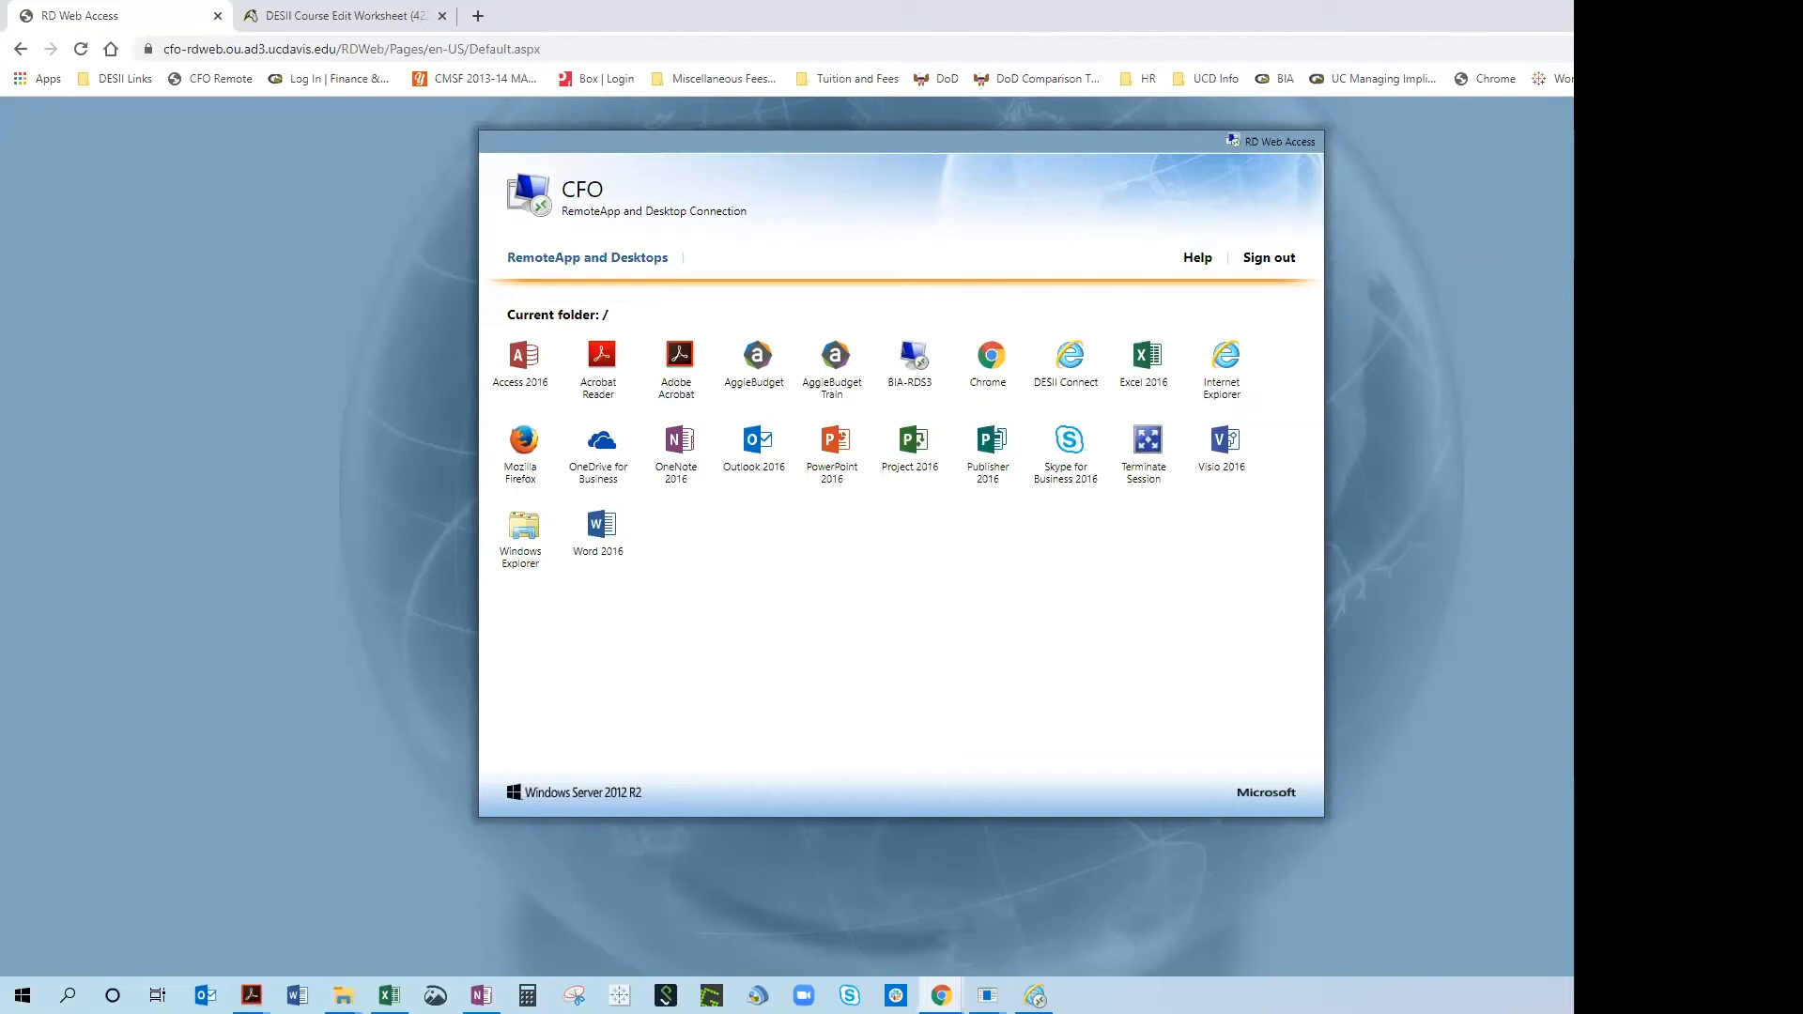
click(1694, 14)
click(1035, 995)
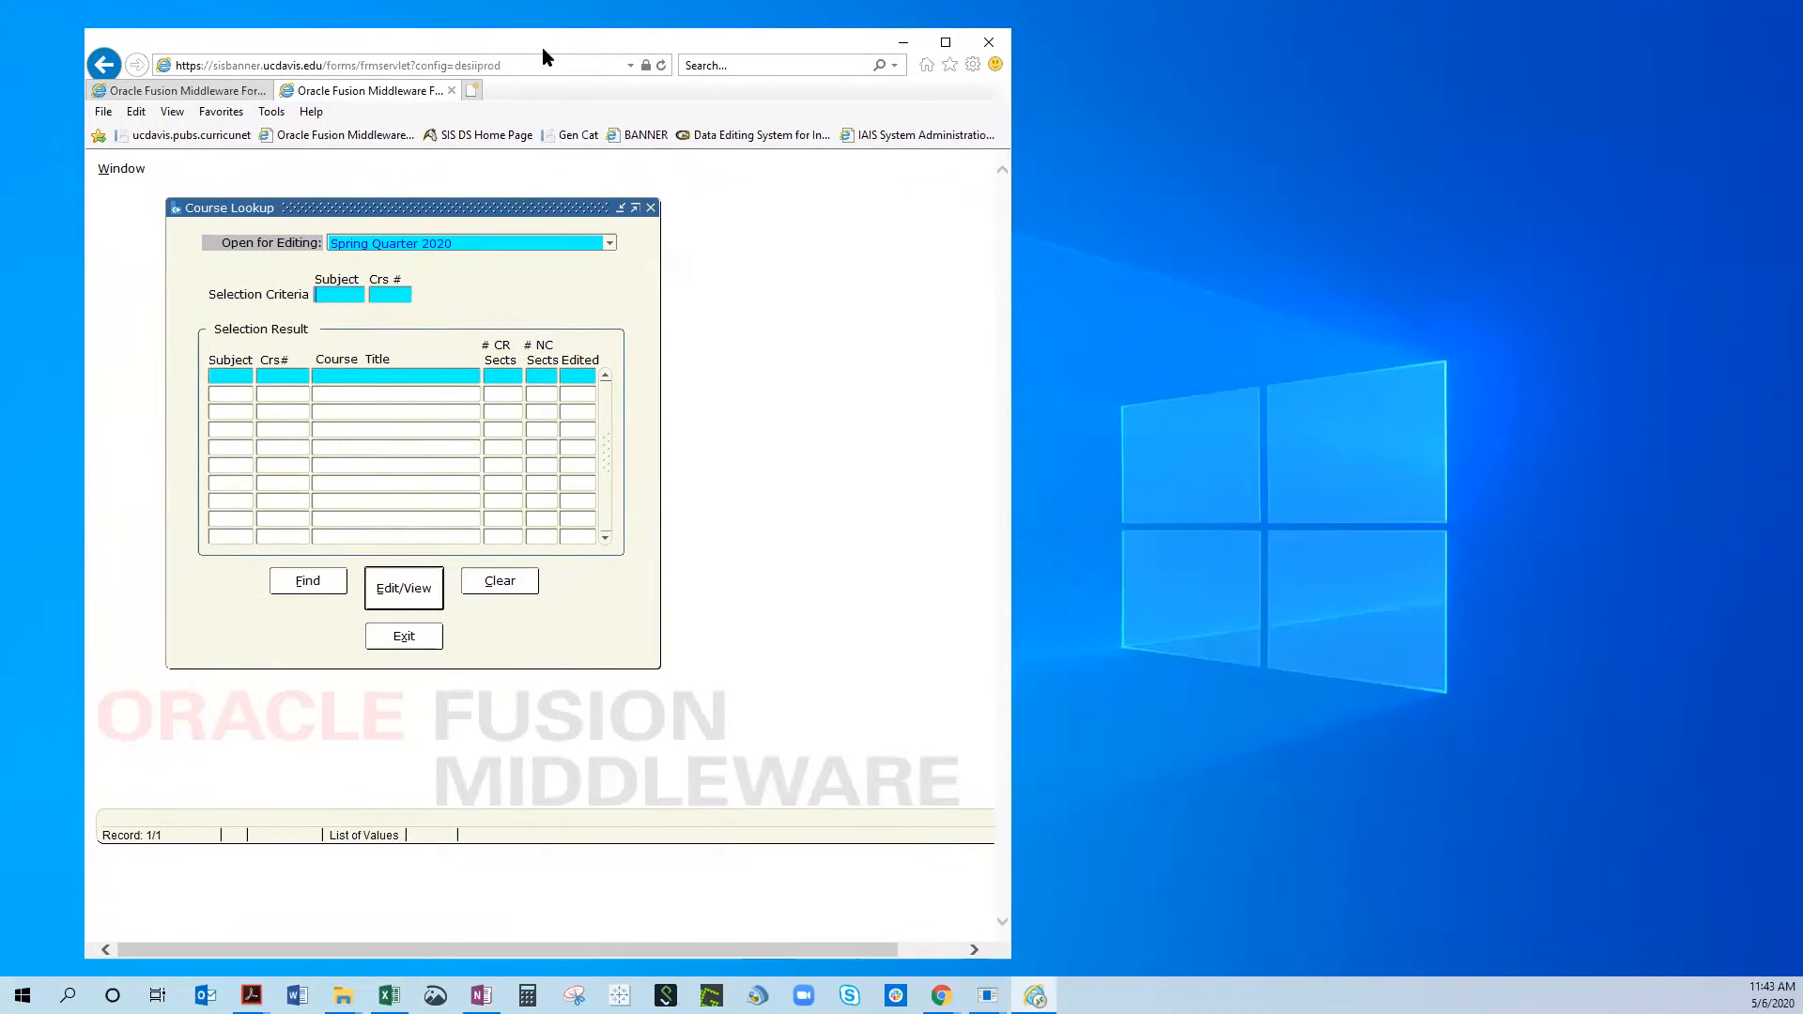
Exit Course Lookup to the DESII News screen and reopen the Course Edit Screen.
click(407, 632)
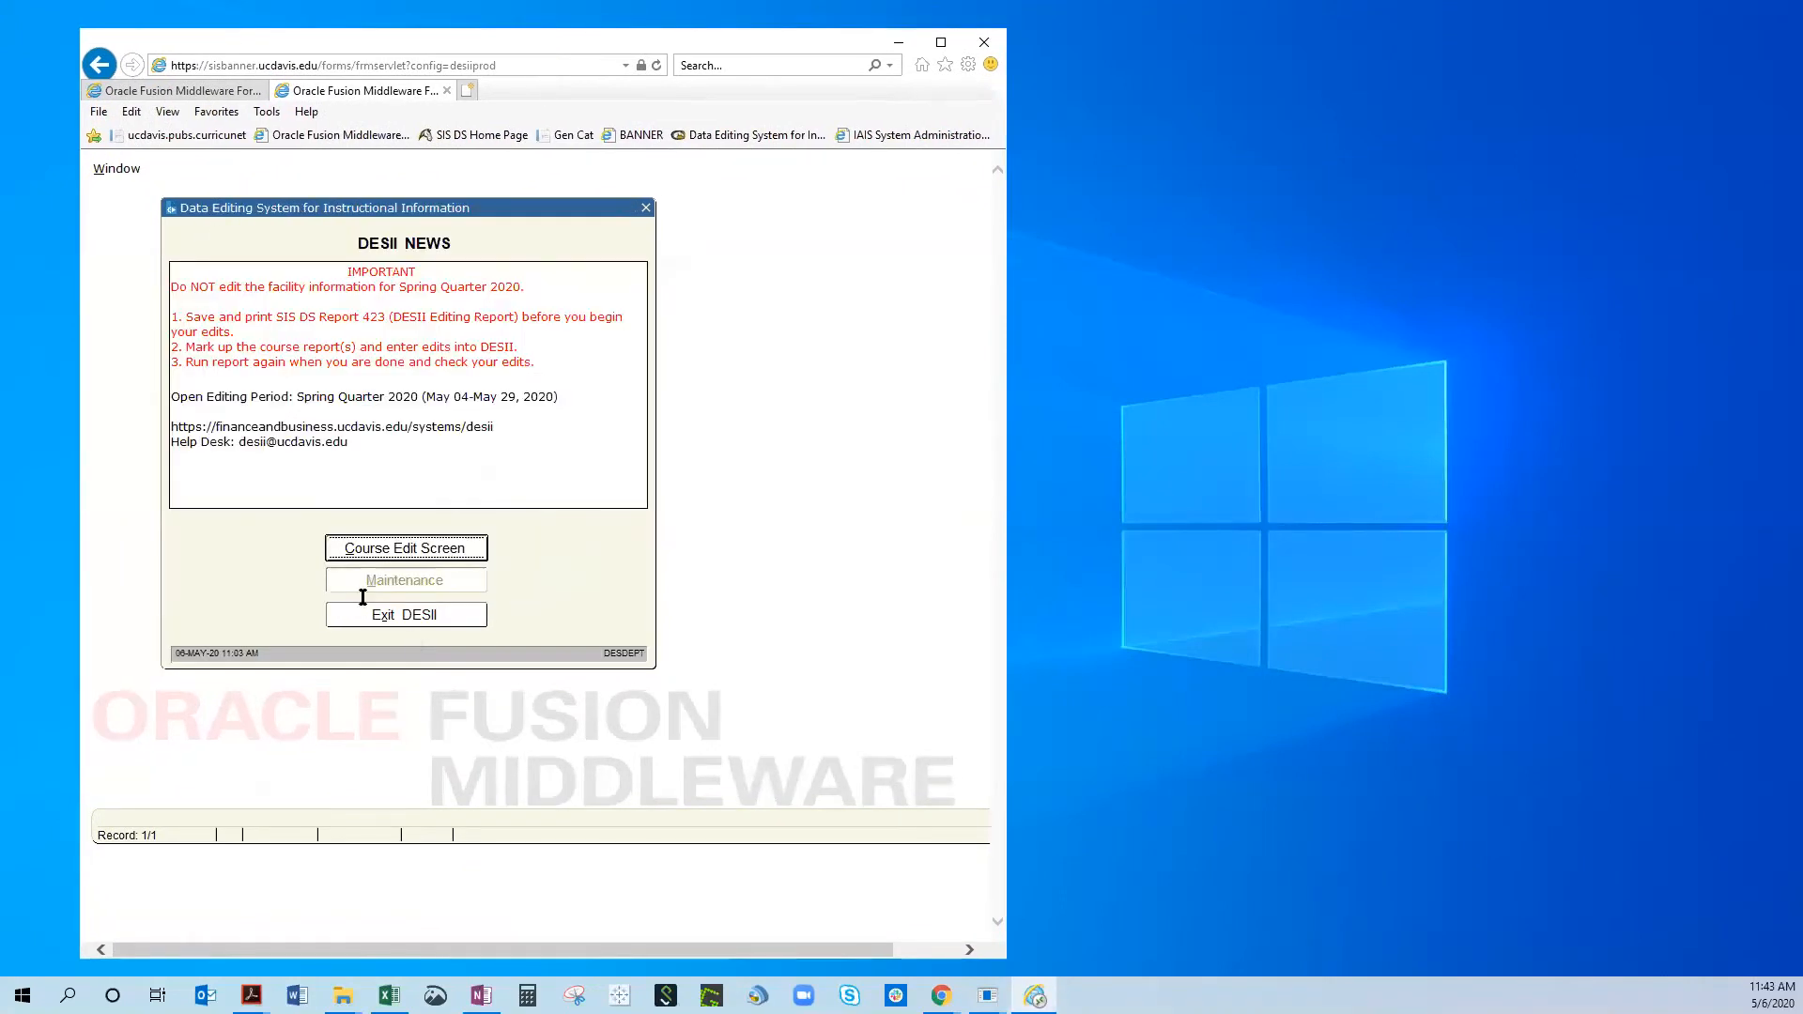
click(172, 90)
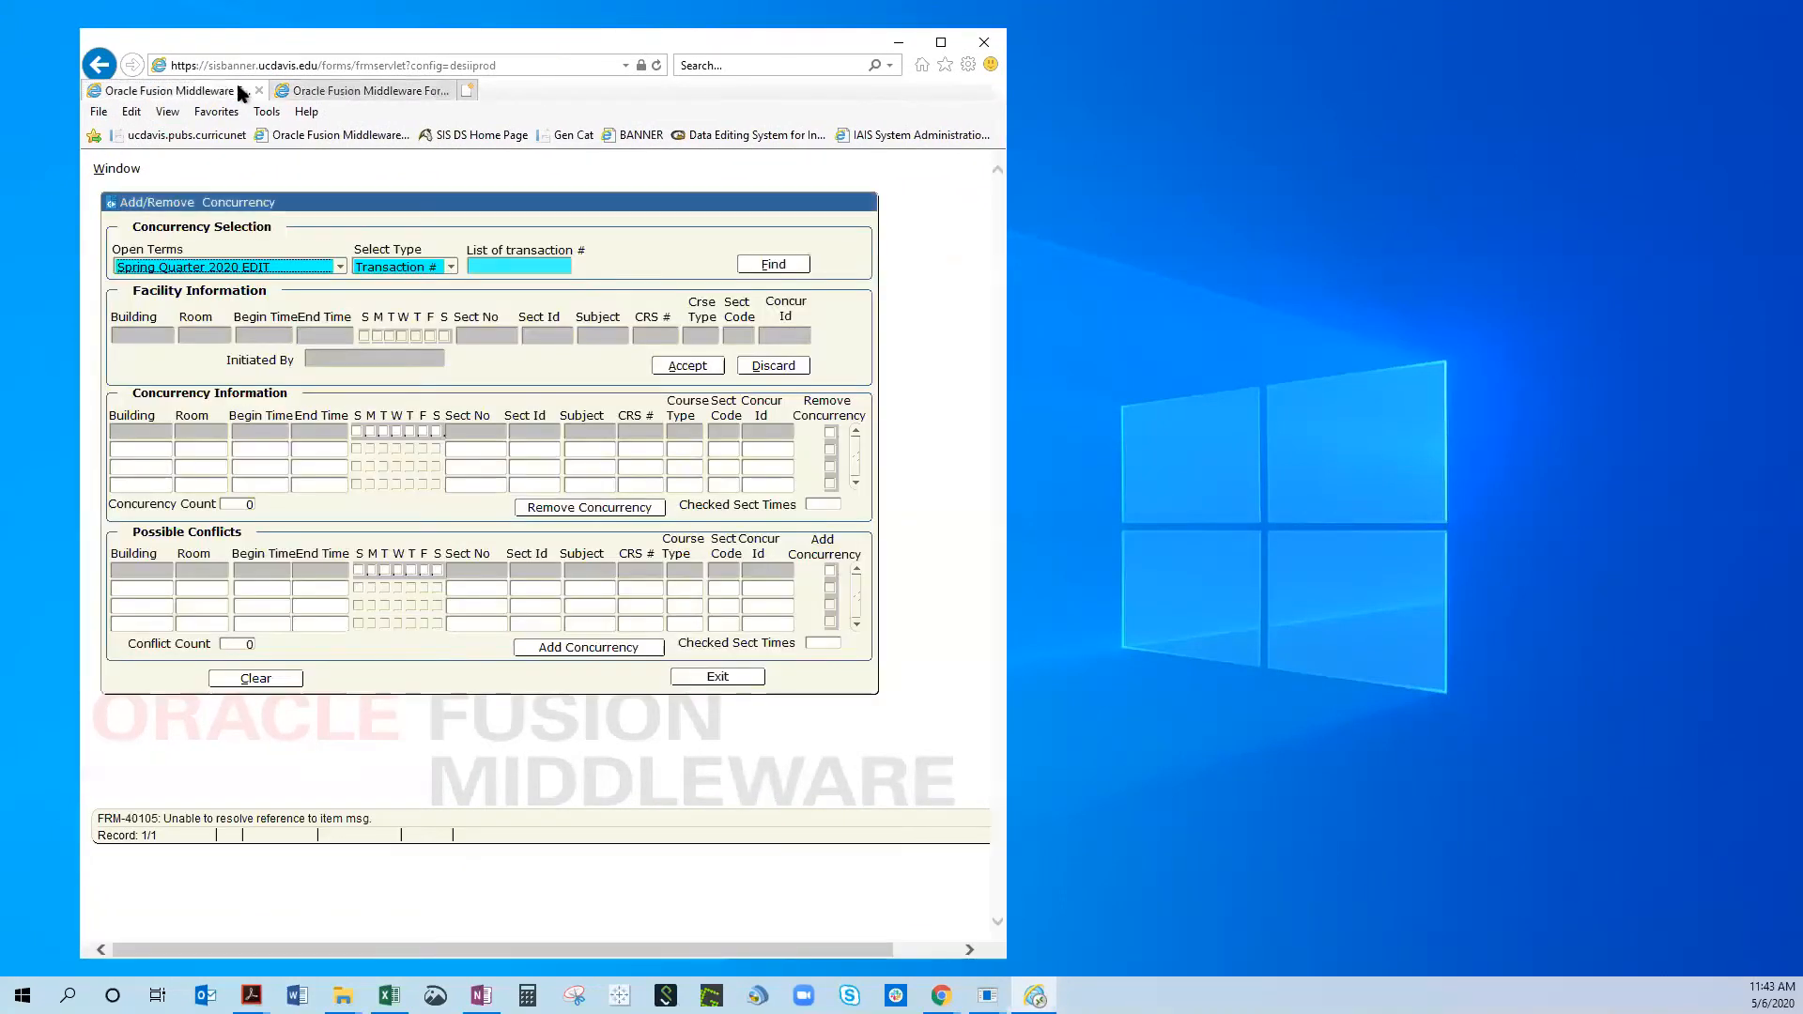
click(315, 90)
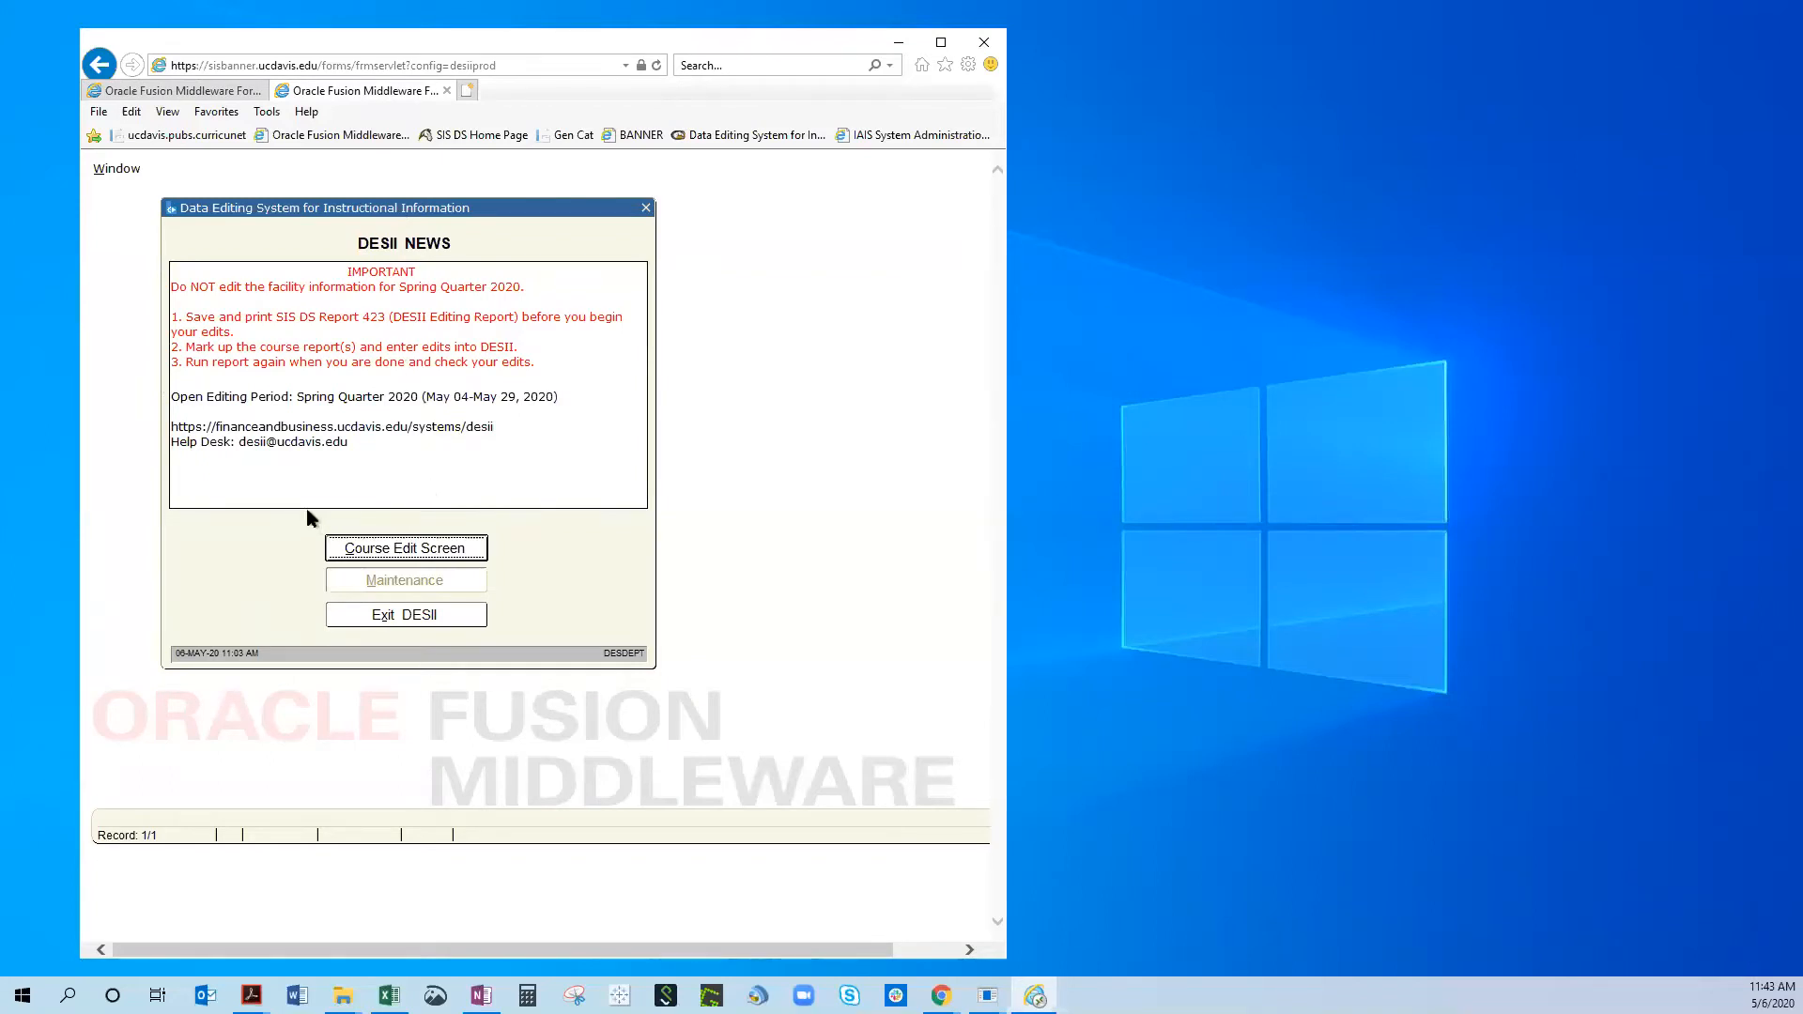
click(364, 549)
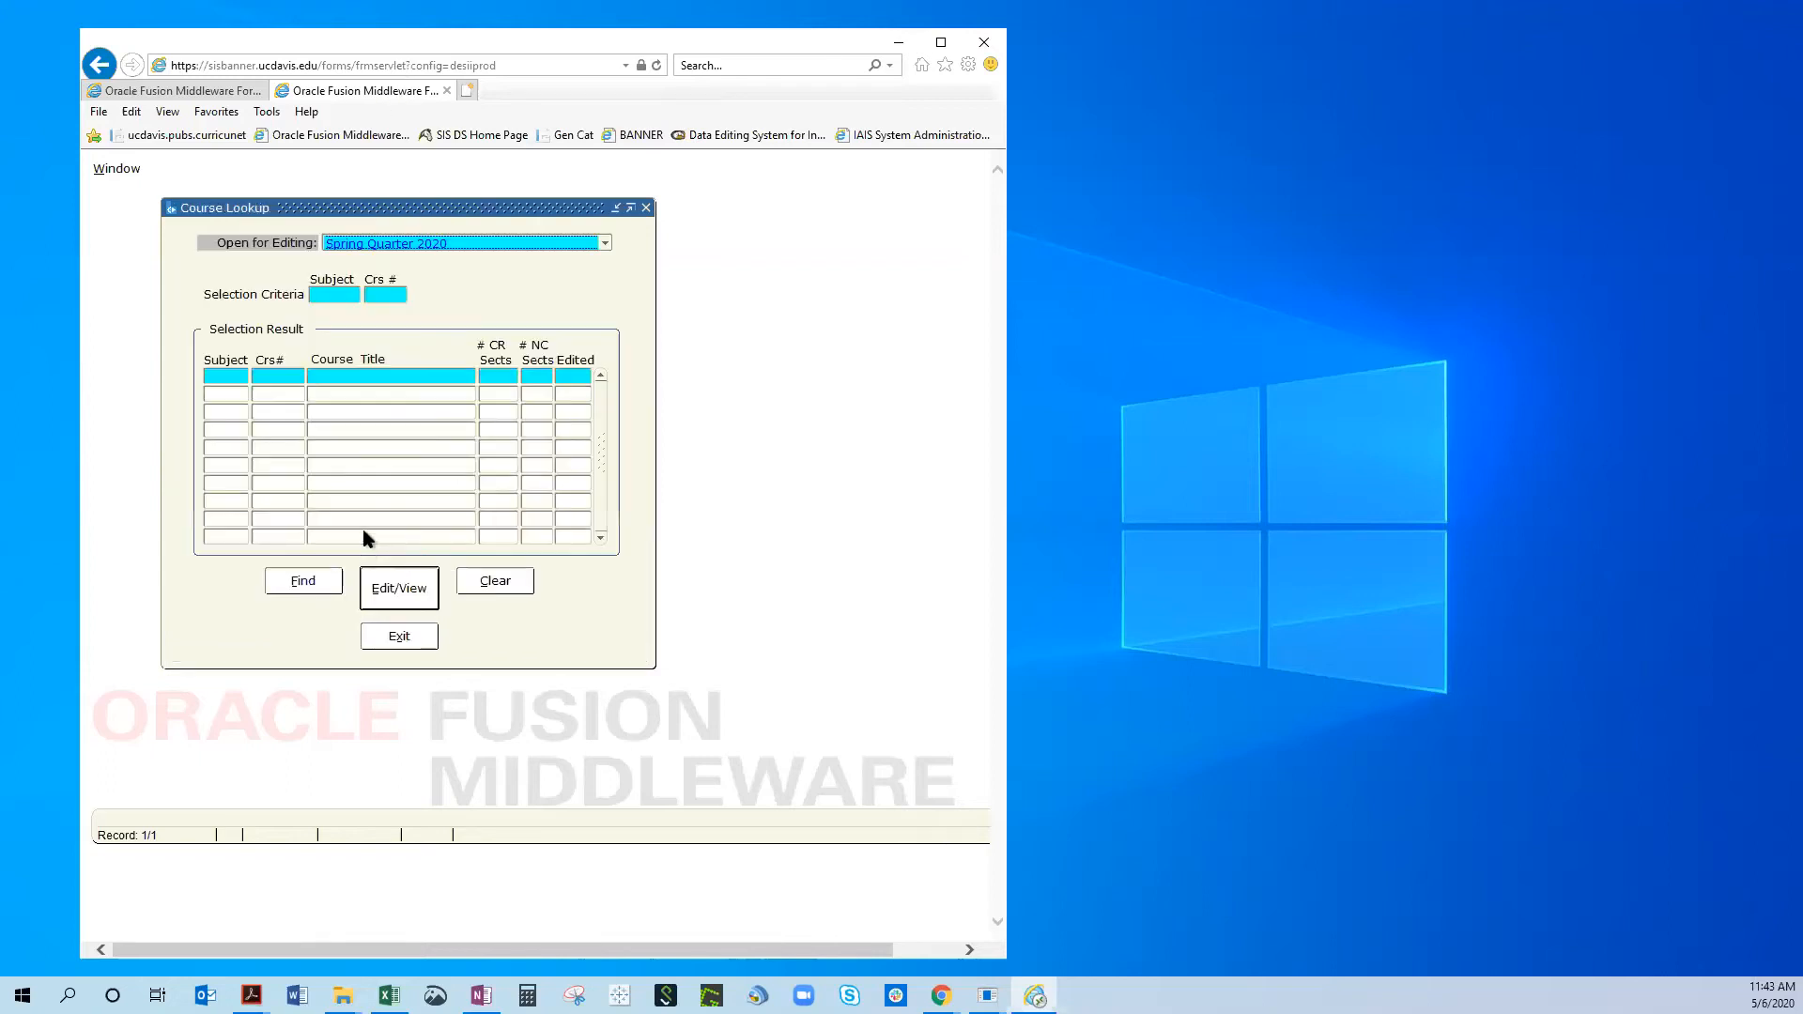
Find all courses with subject ECN for Spring Quarter 2020 in Course Lookup.
click(357, 244)
click(357, 250)
click(333, 287)
text(ECN)
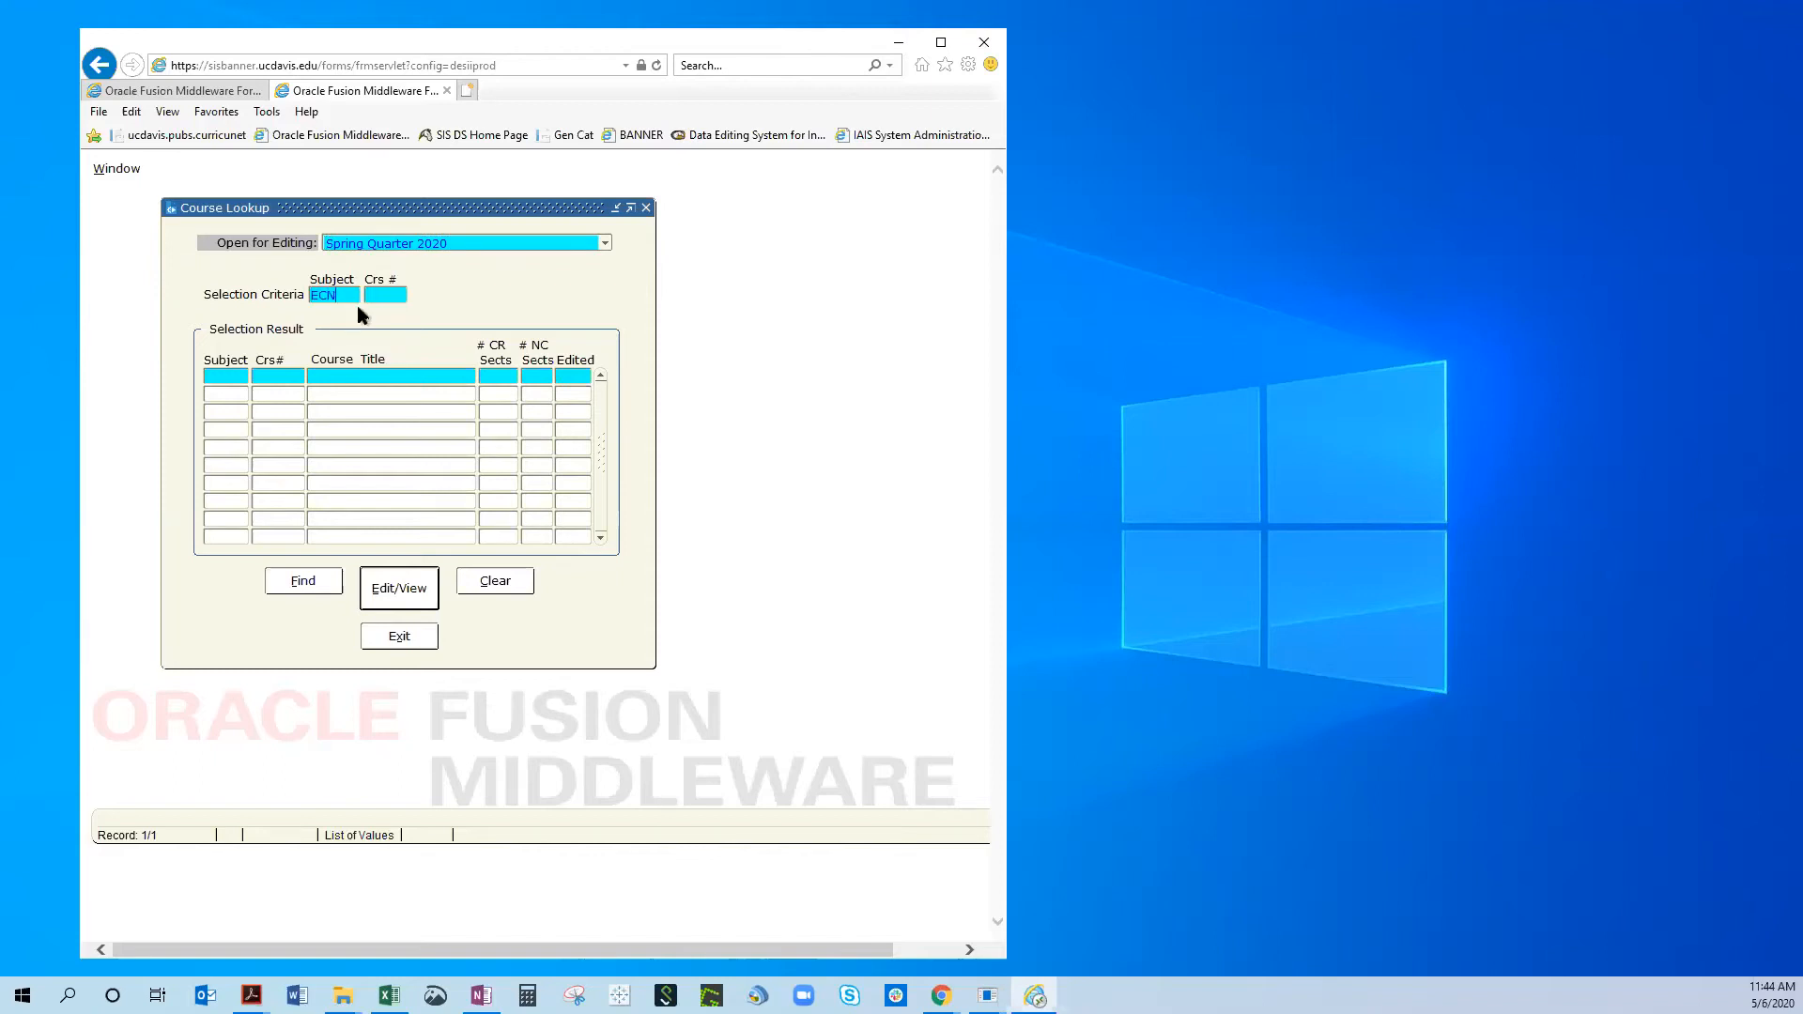
click(299, 589)
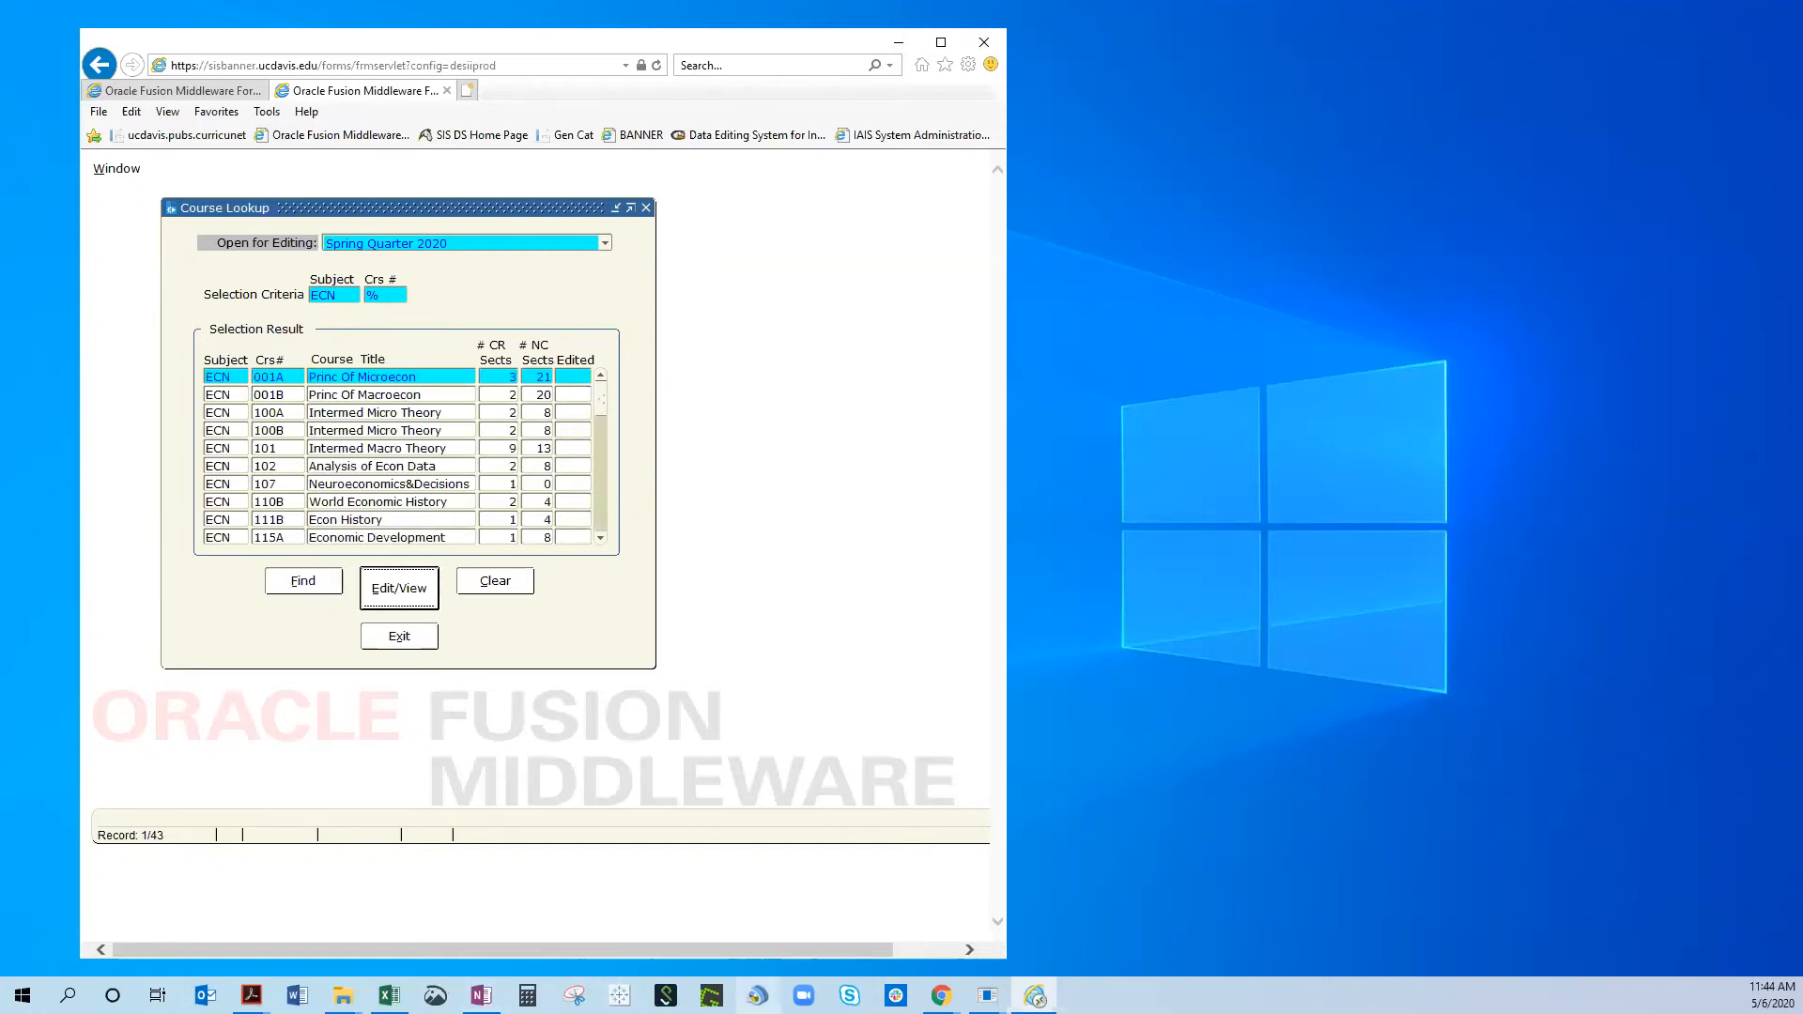
Switch to the DESII Course Edit Worksheet browser window and arrange it side by side with the Course Lookup window.
mouse_move(1034, 995)
mouse_move(941, 996)
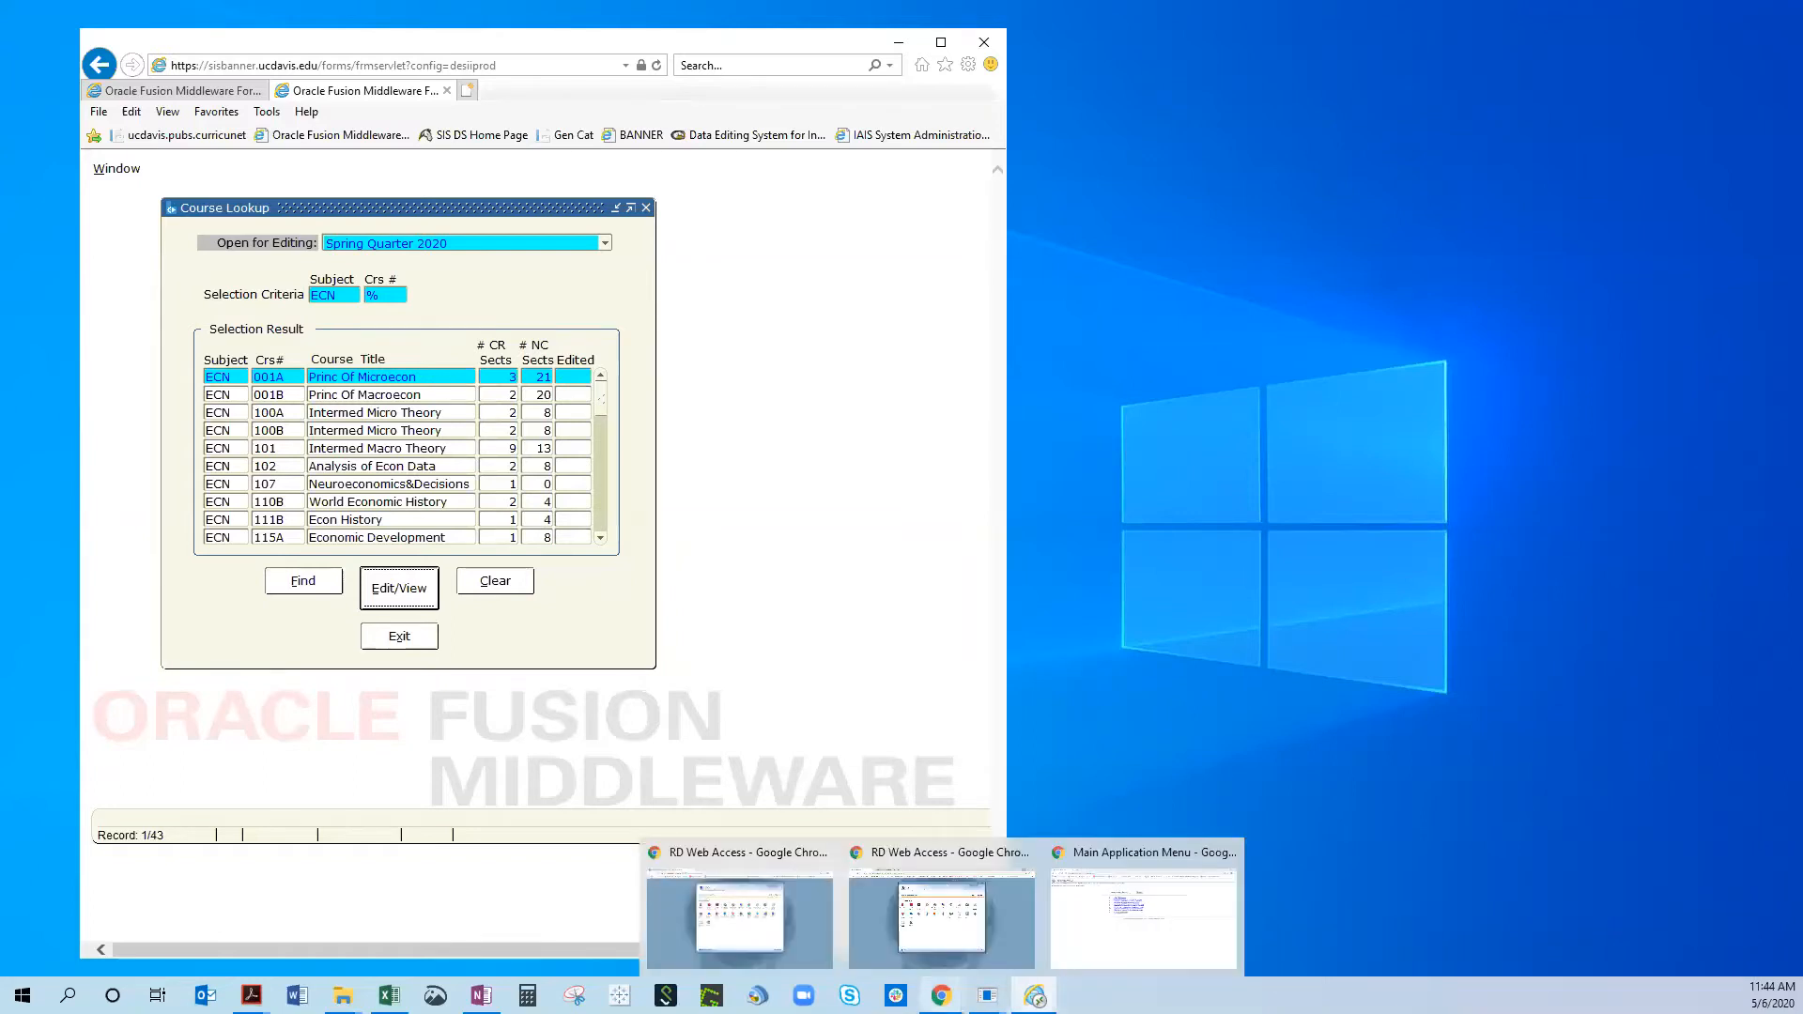
click(1125, 930)
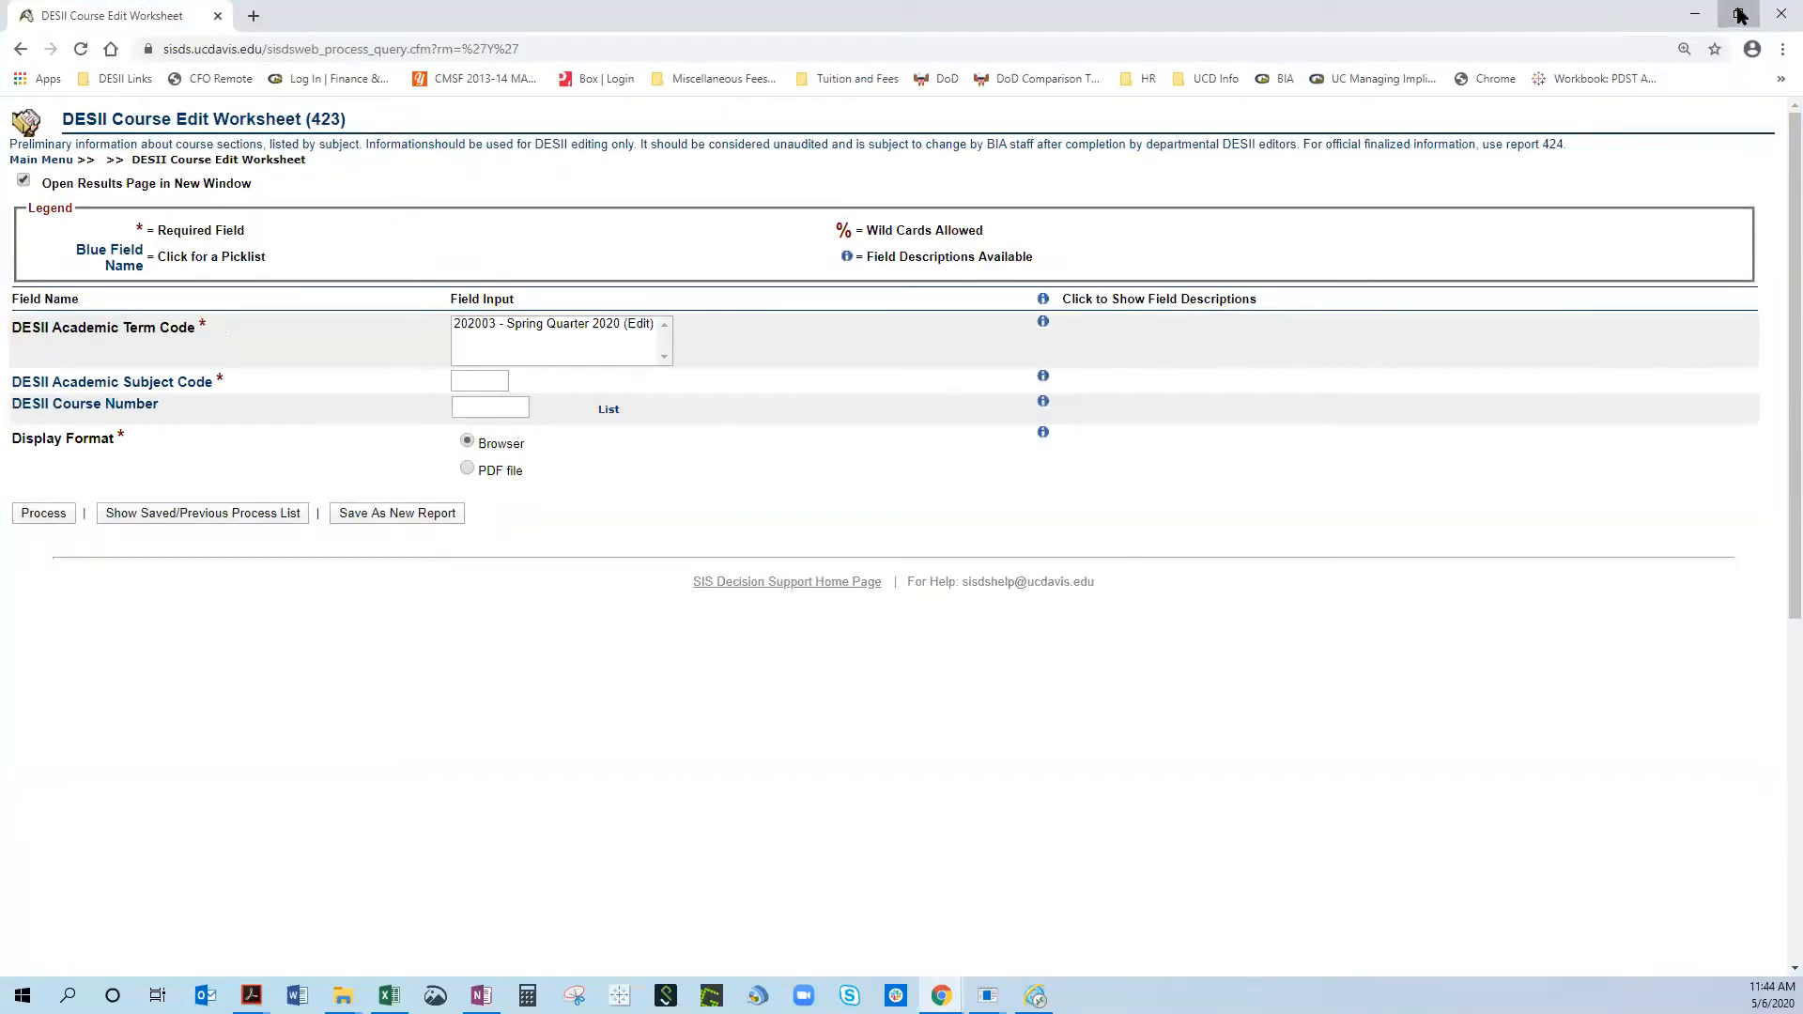
click(1740, 15)
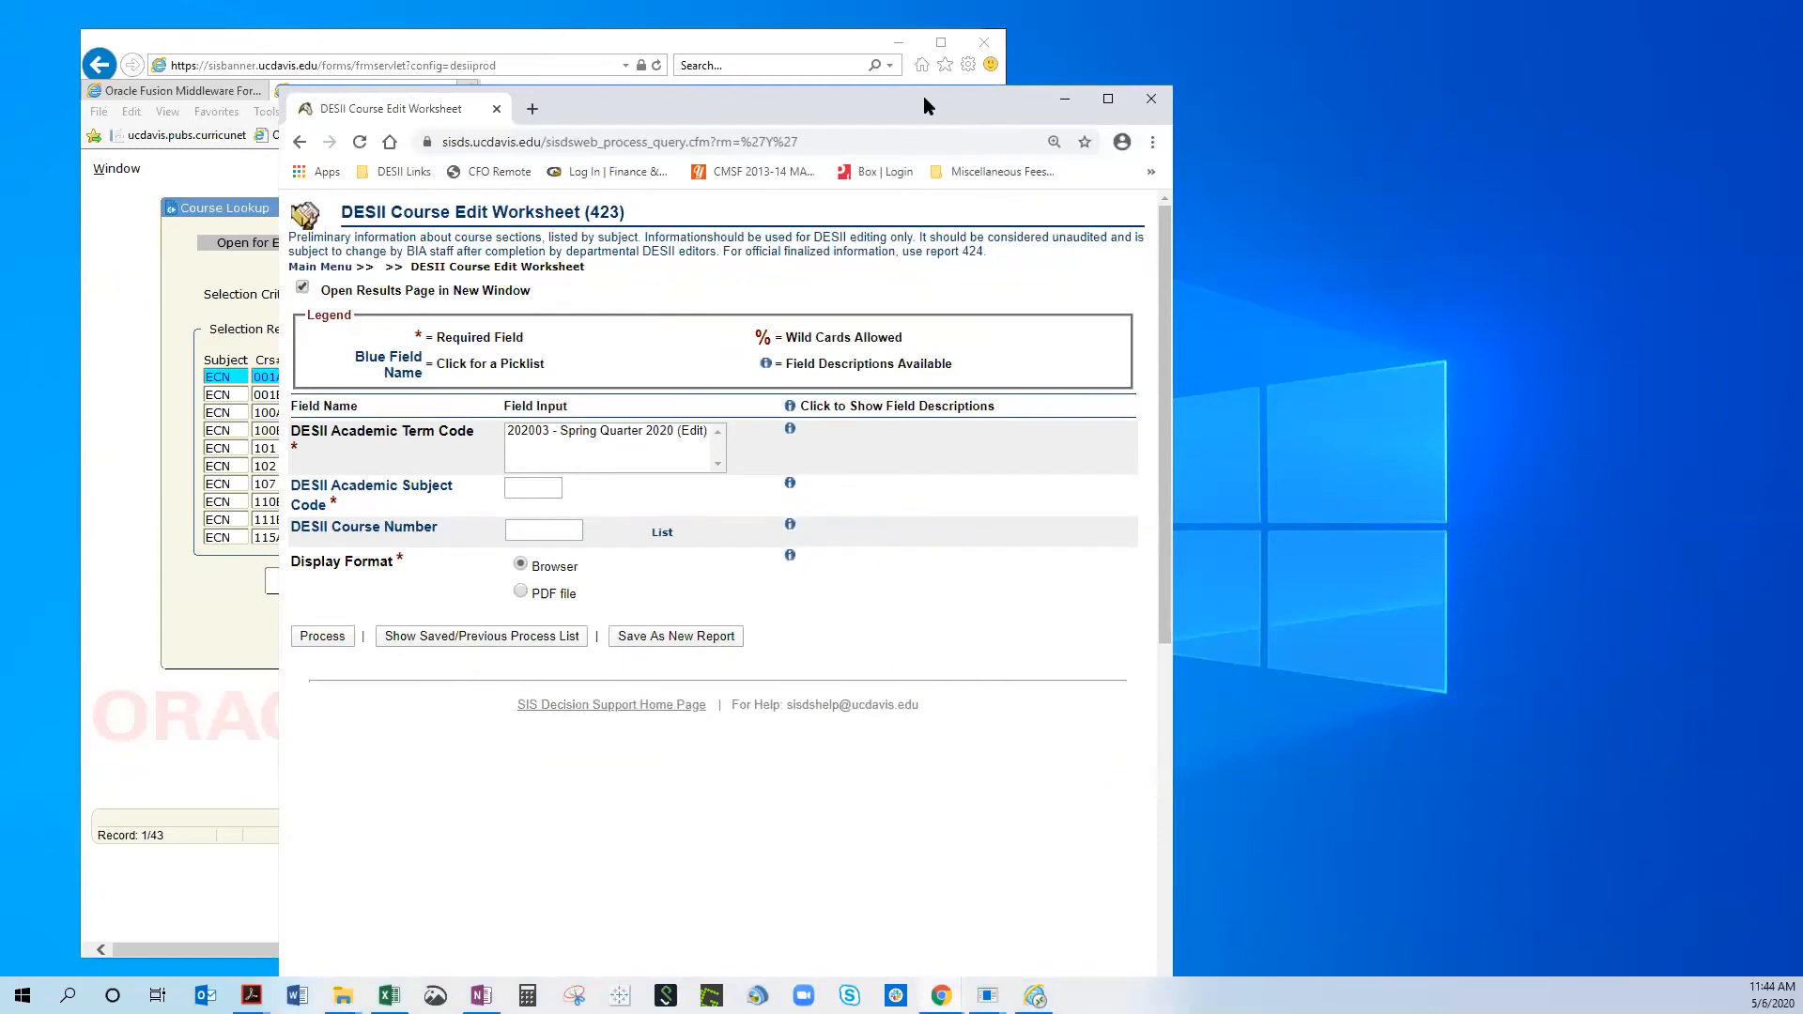
drag(922, 96, 1564, 25)
drag(690, 45, 621, 32)
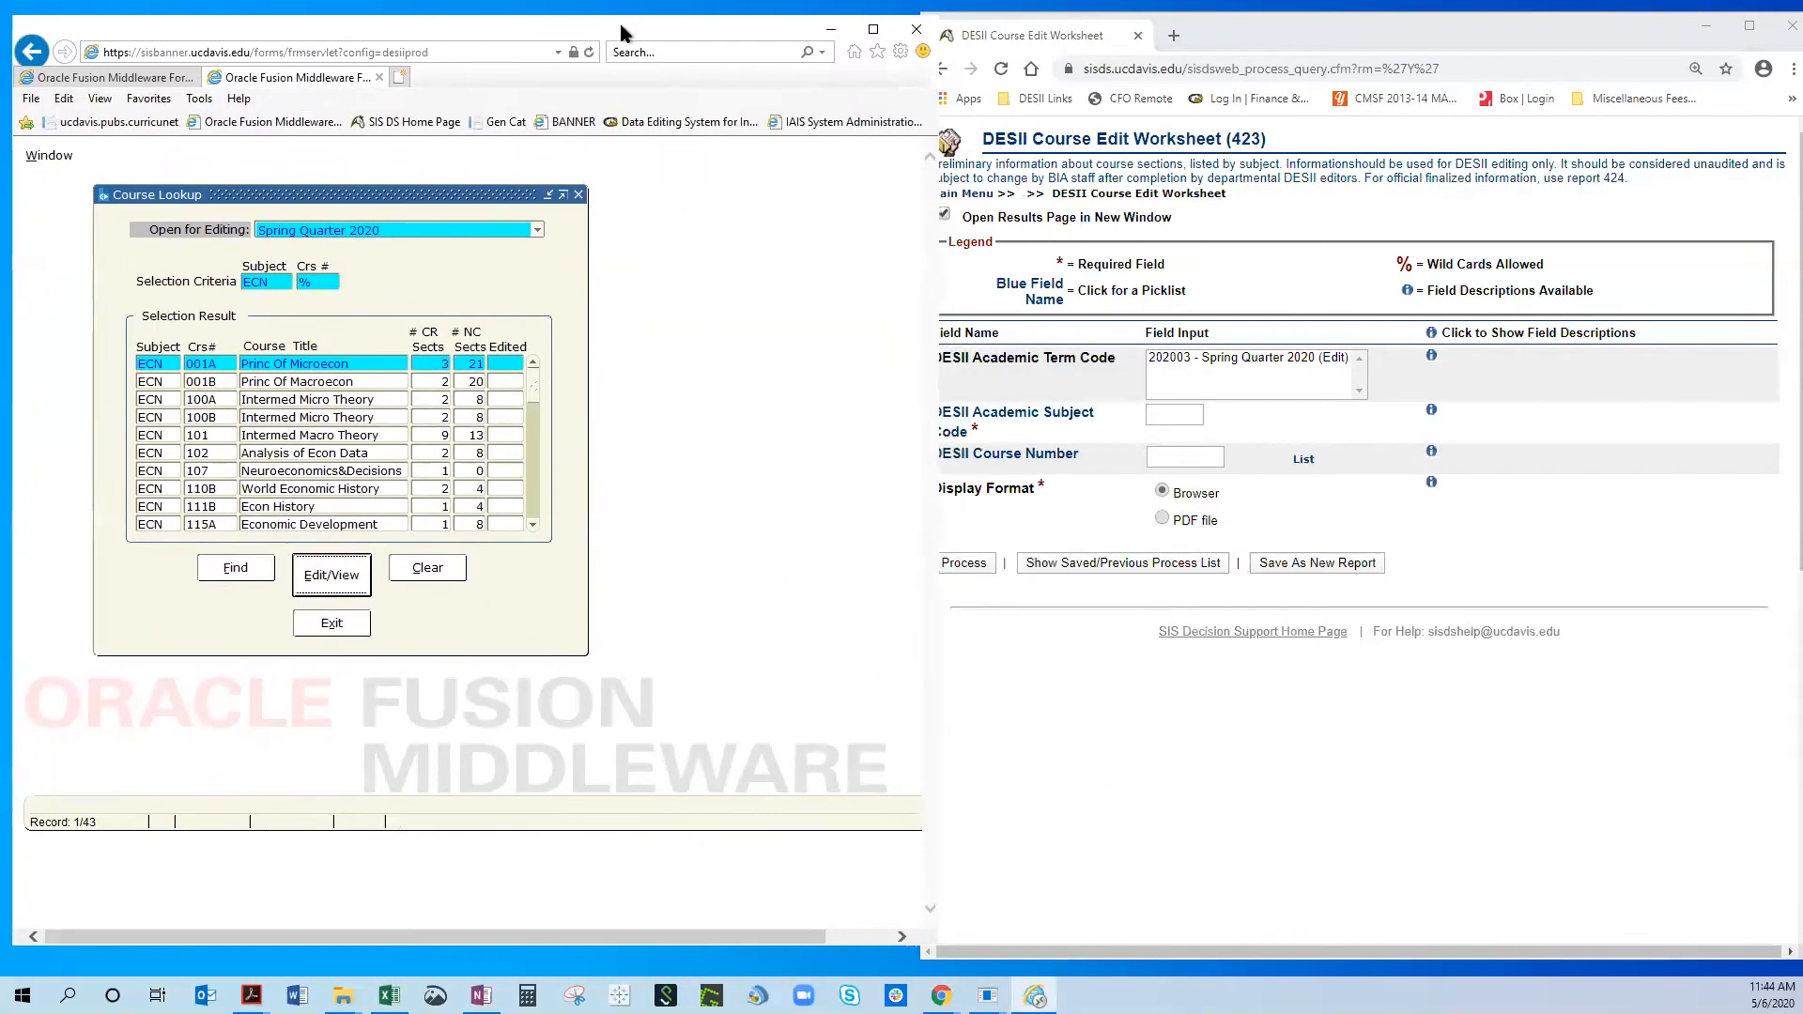
drag(937, 944, 885, 945)
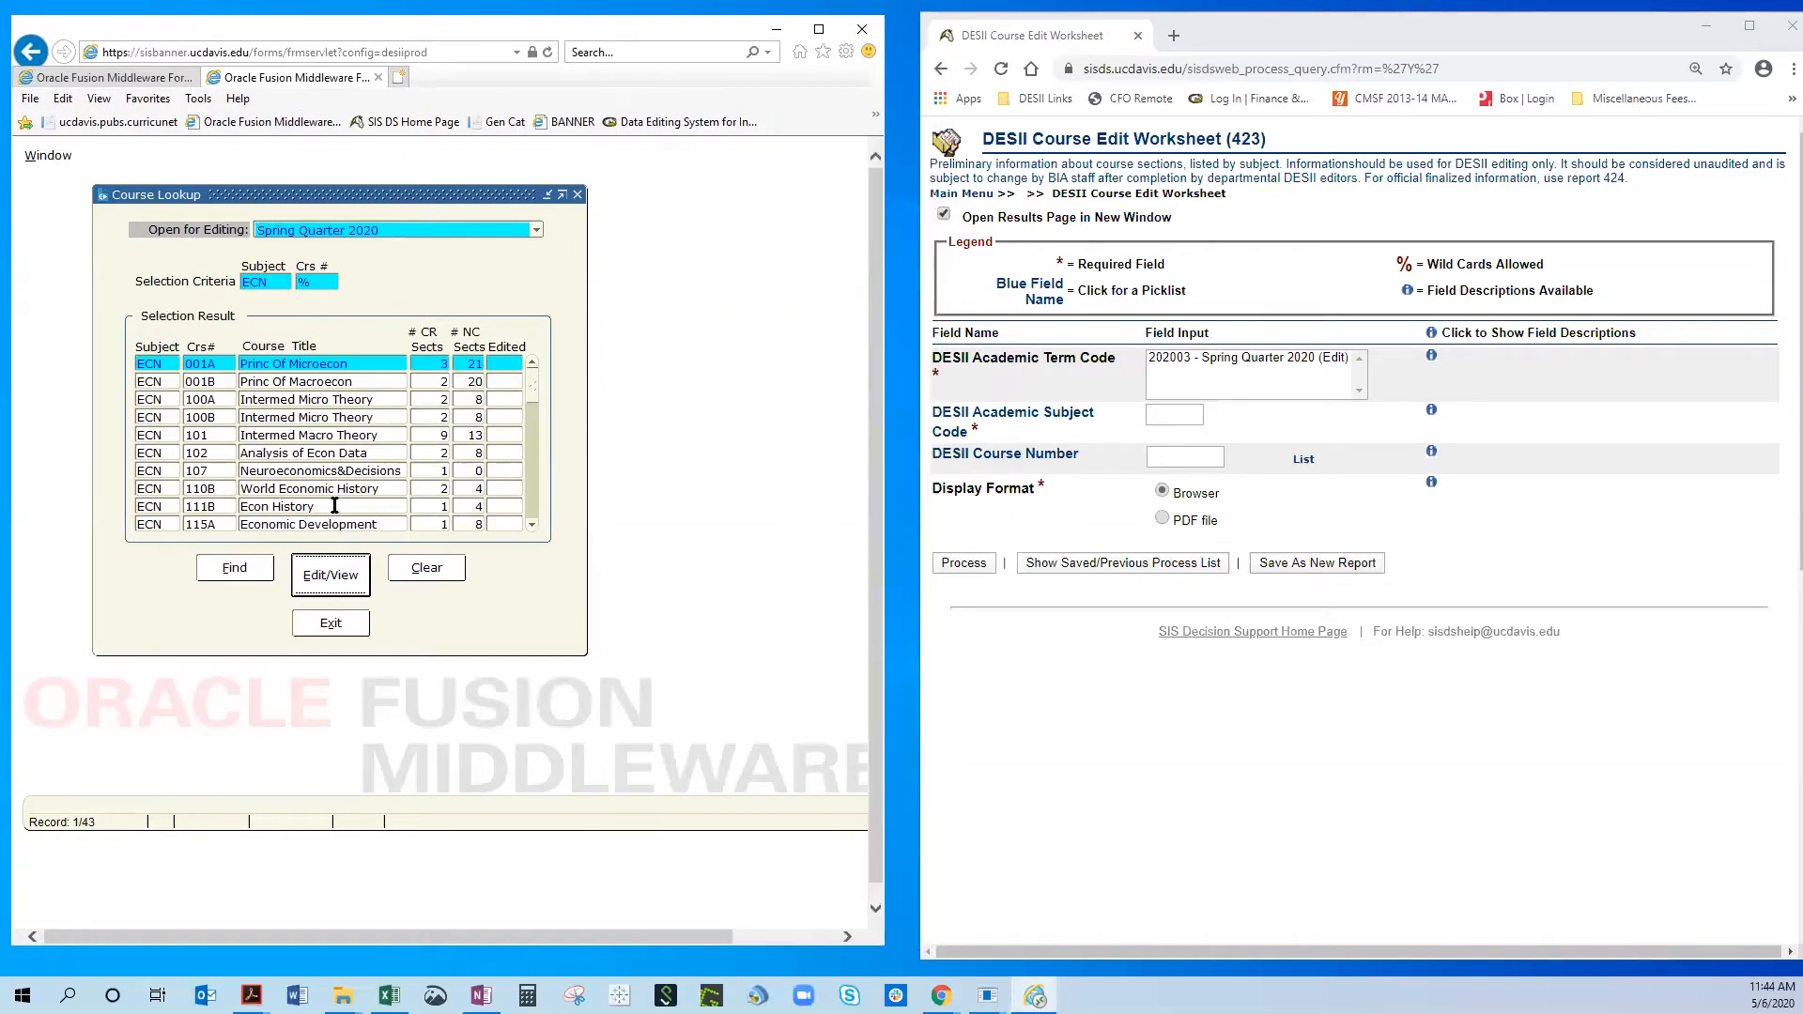
Process the DESII Course Edit Worksheet for term 202003 - Spring Quarter 2020 (Edit) and subject code ECN.
click(1188, 363)
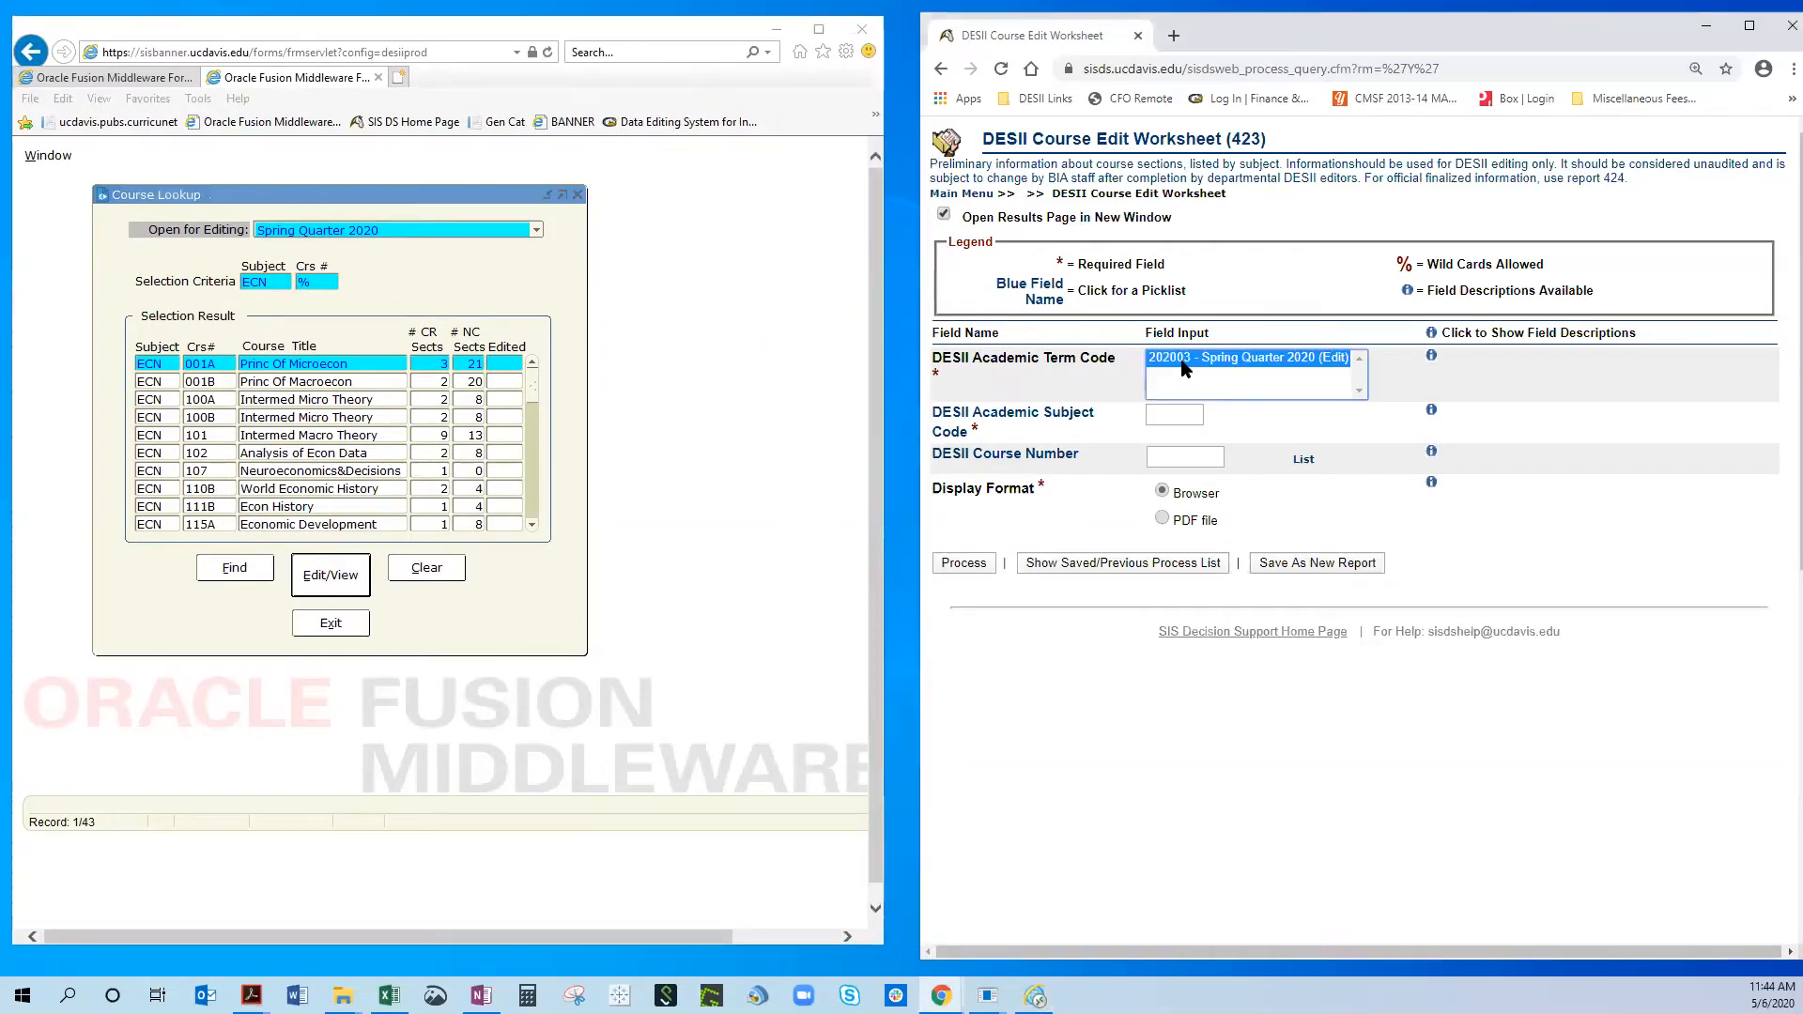
click(1174, 417)
text(ecn)
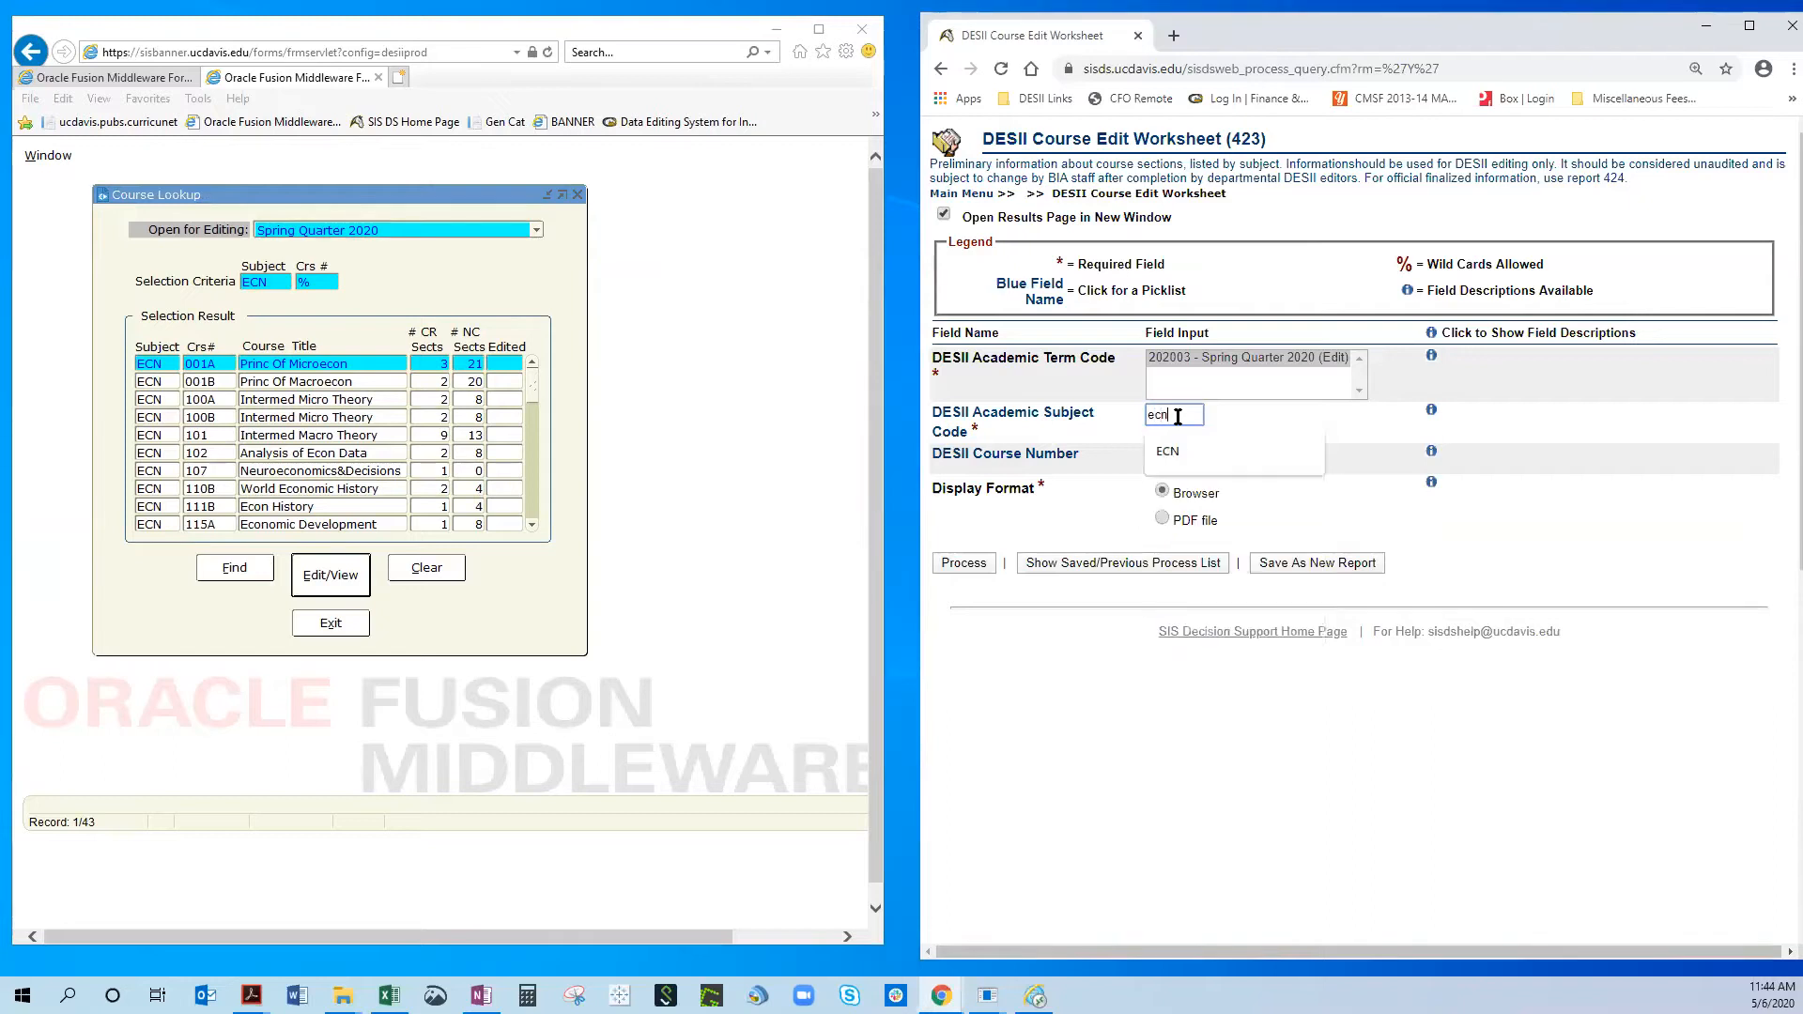
click(1174, 450)
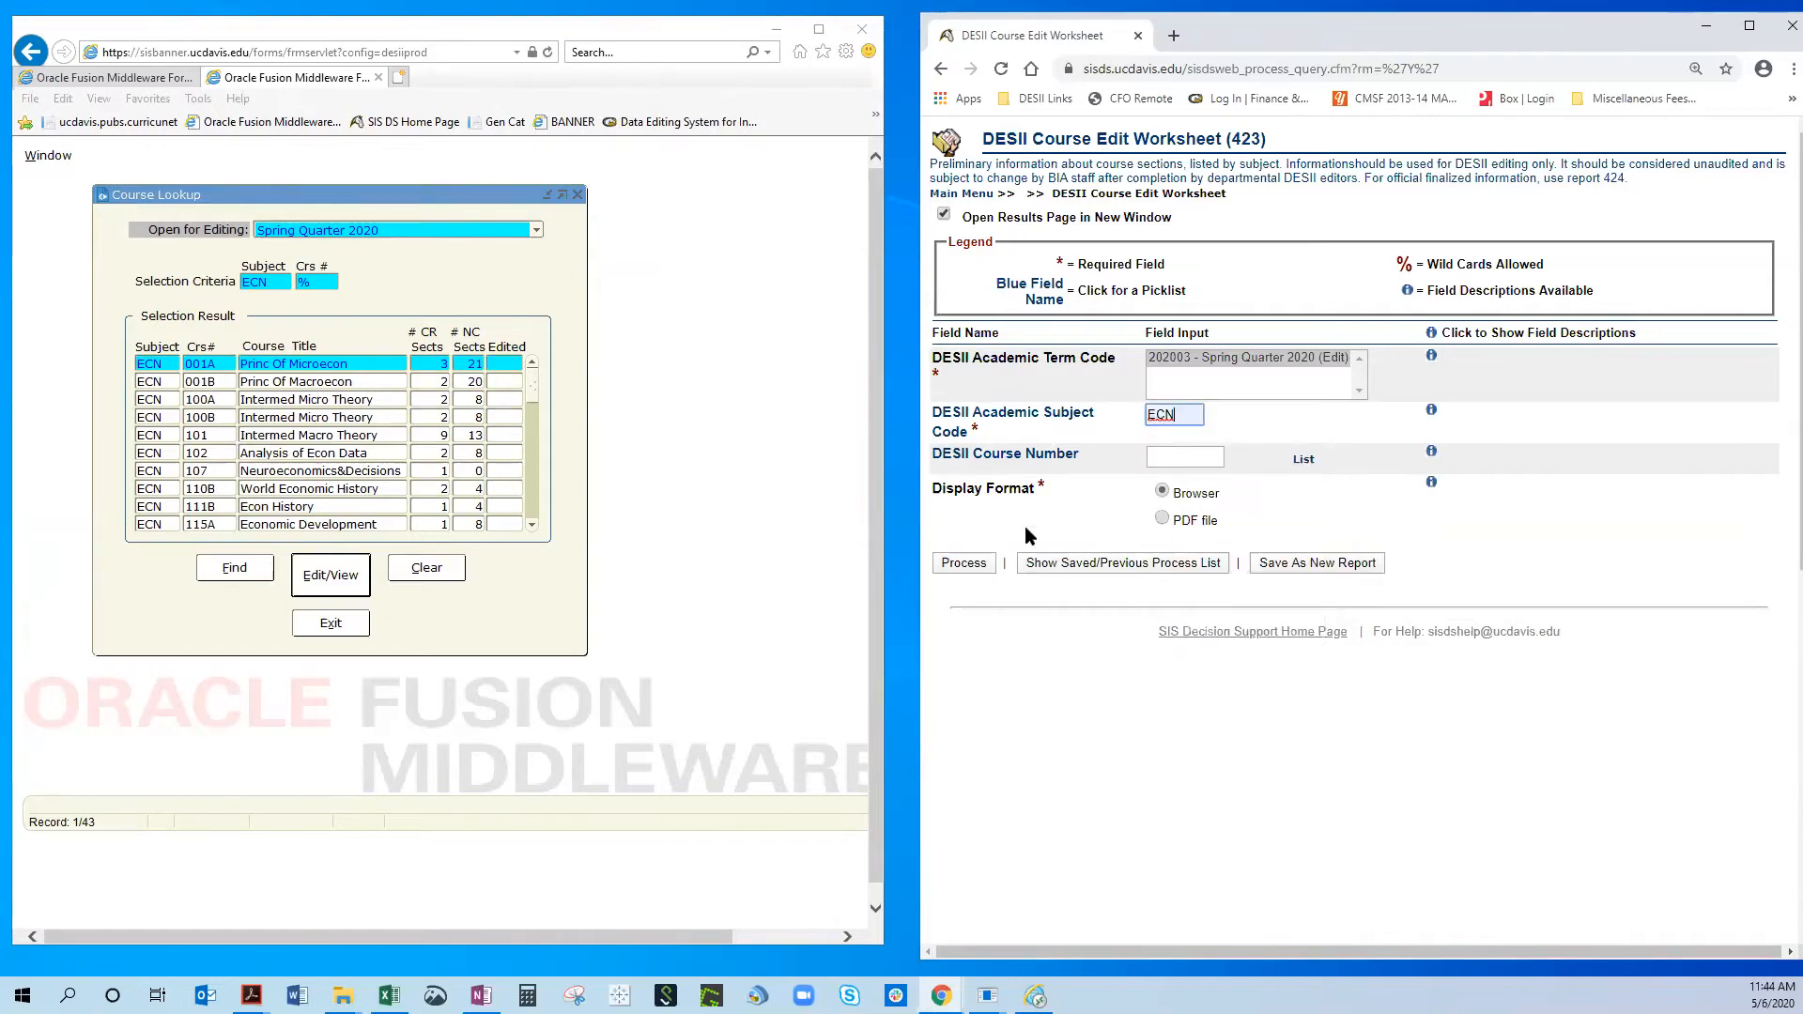
click(964, 564)
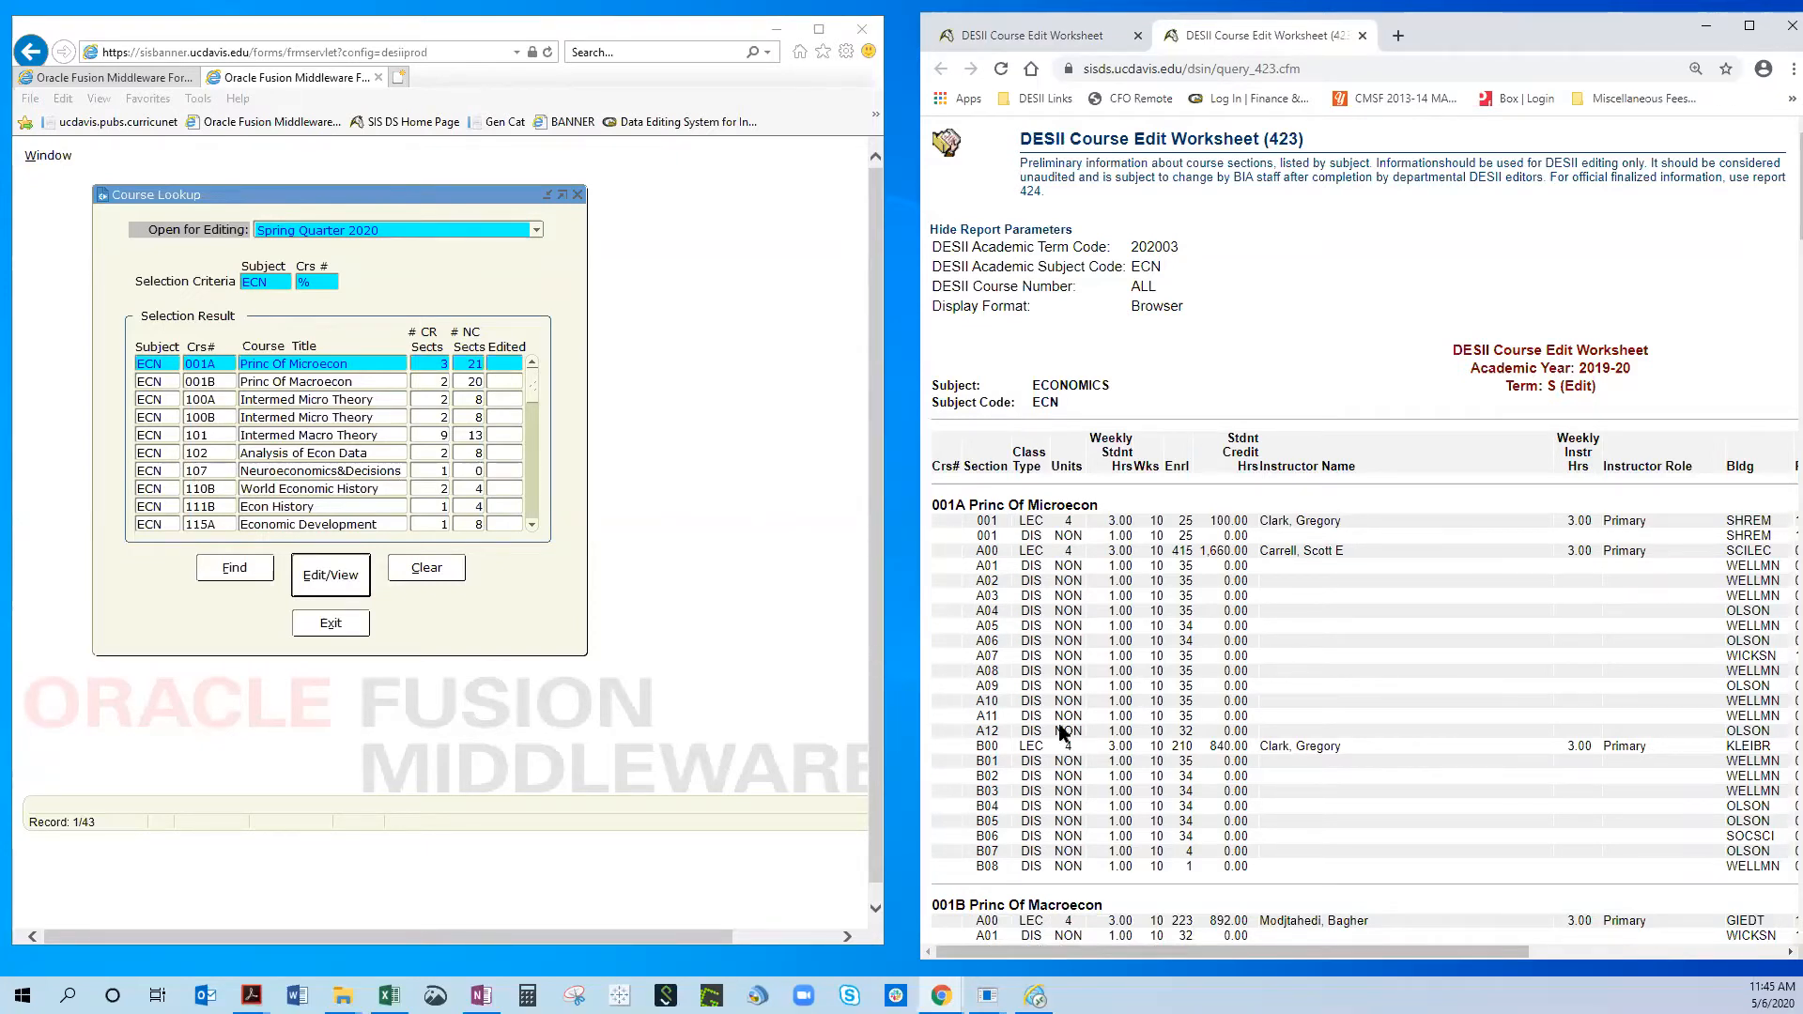
Locate course 107 Neuroeconomics&Decisions in the worksheet and open that ECN course for editing from Course Lookup.
scroll(1134, 627, down, 10)
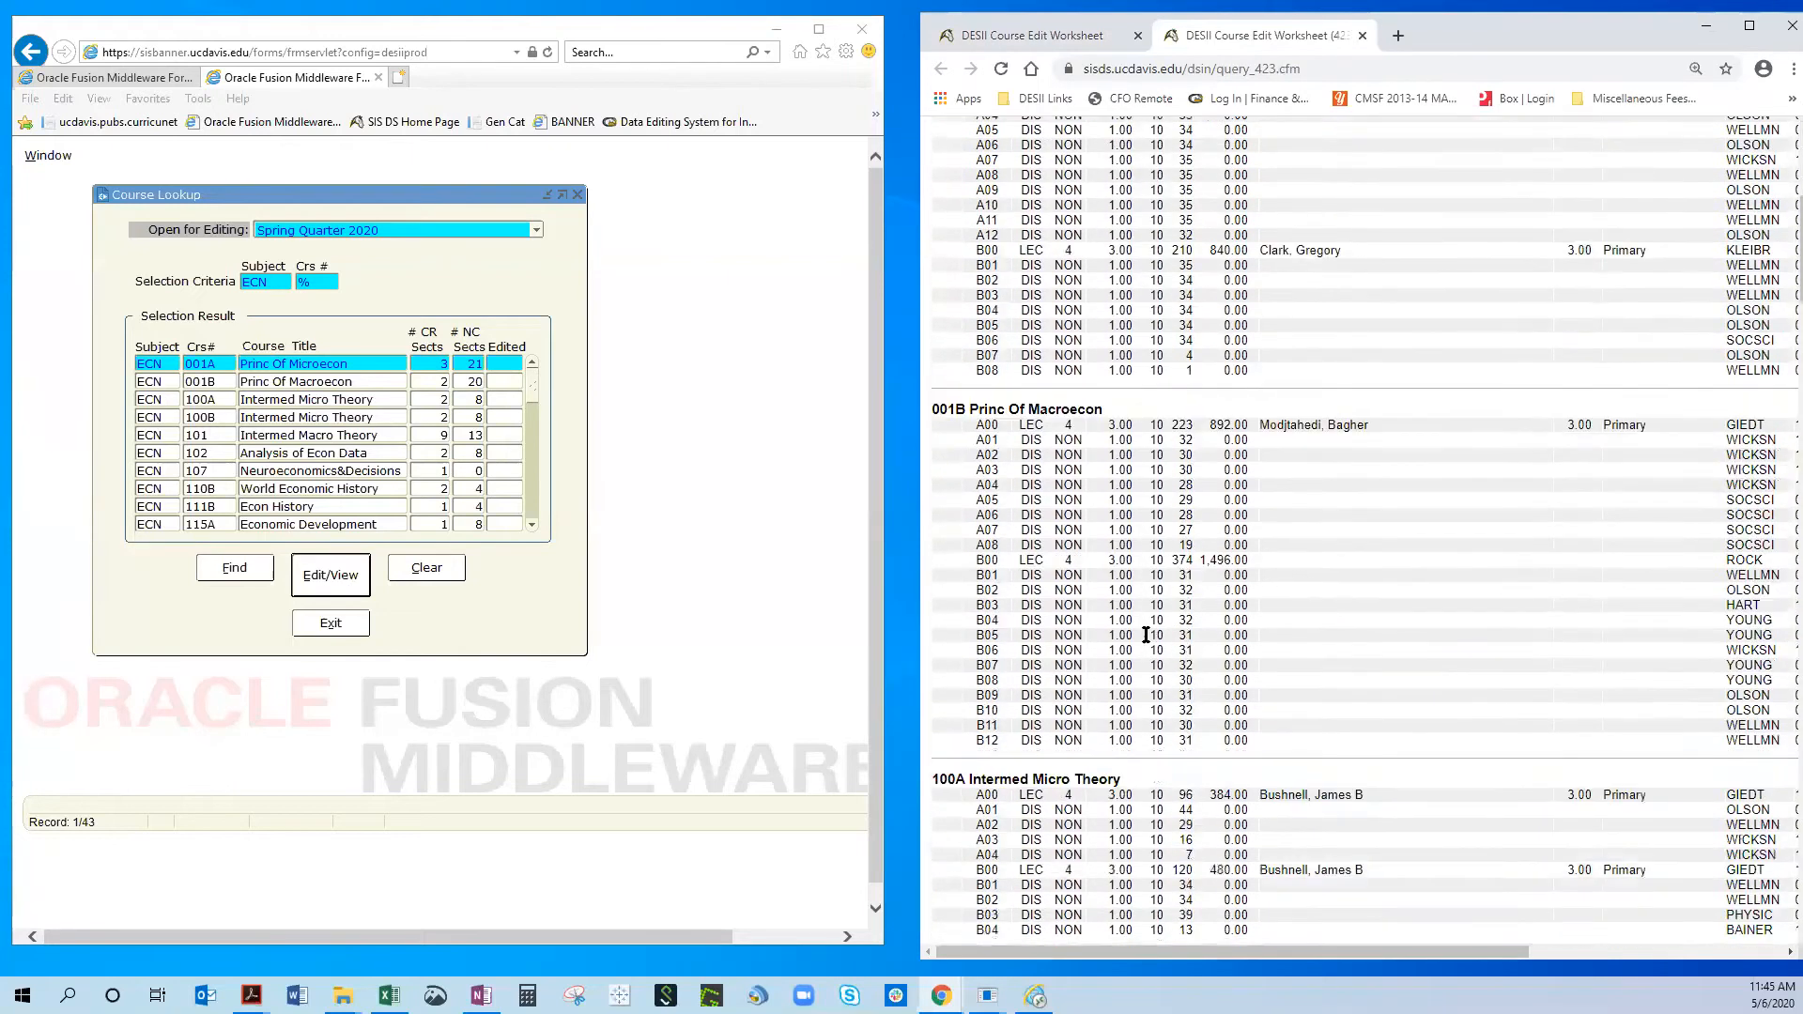
scroll(1146, 636, down, 10)
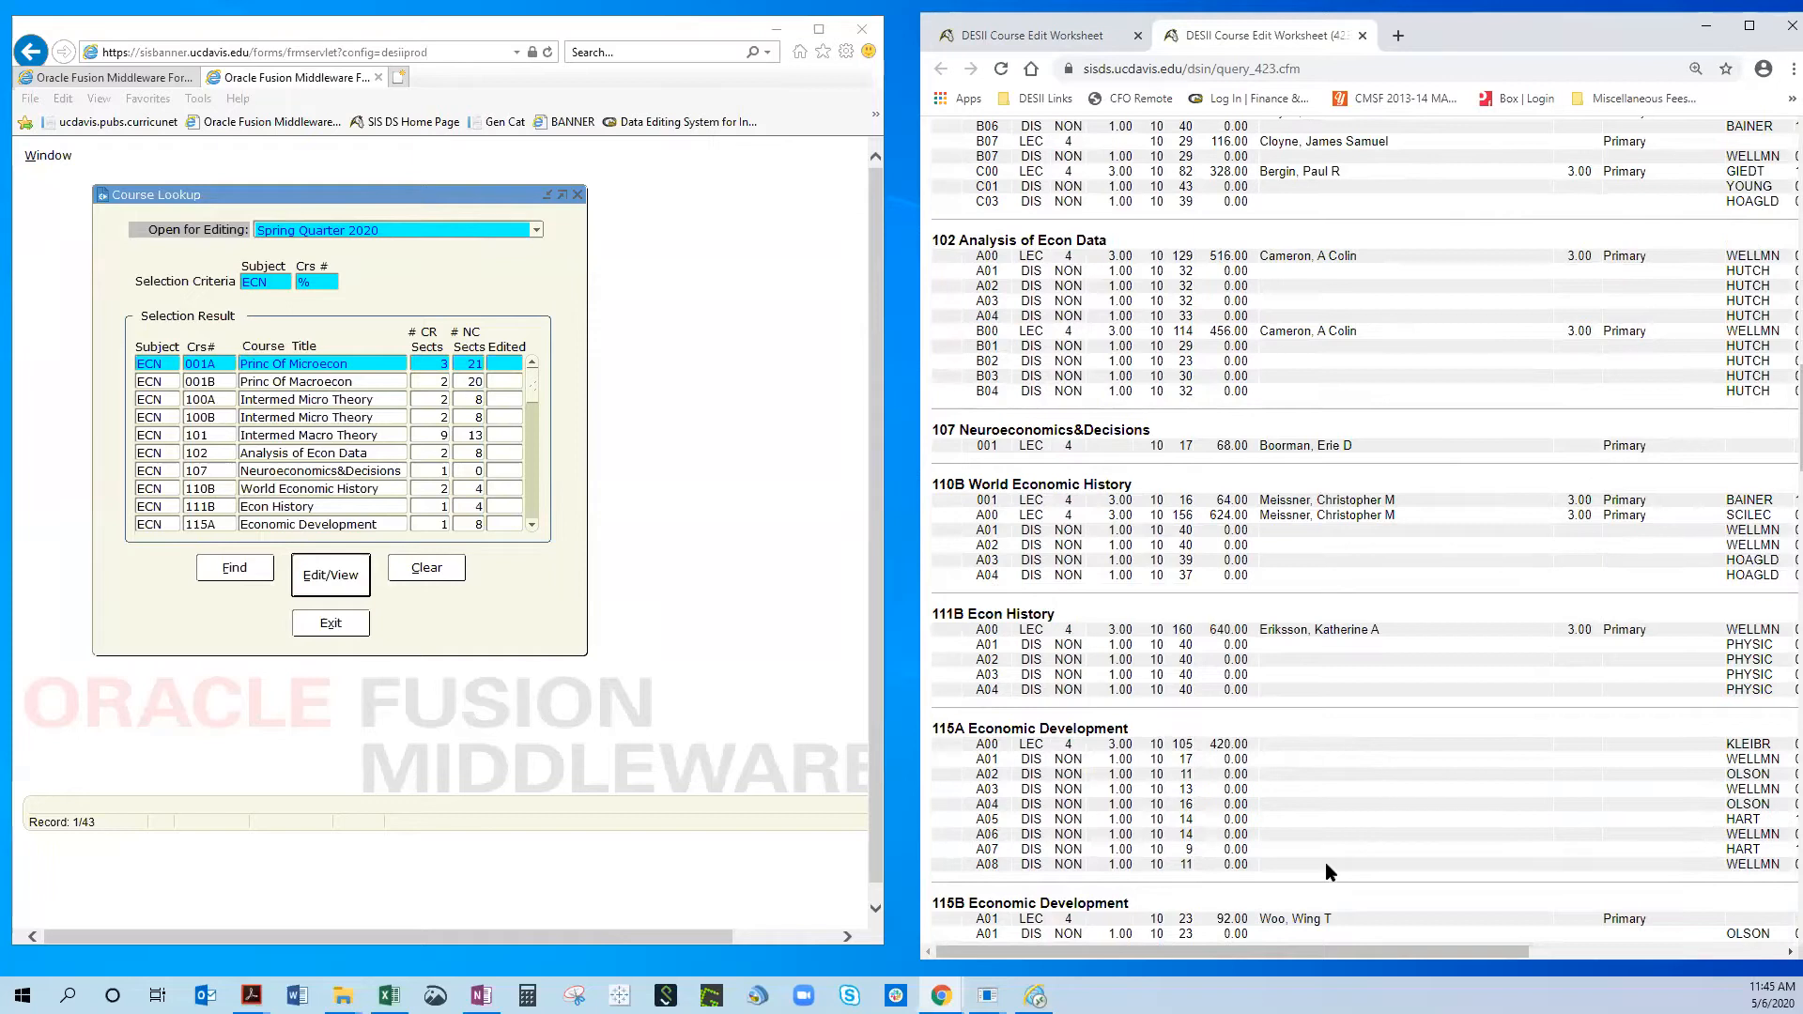
drag(1324, 952, 1338, 955)
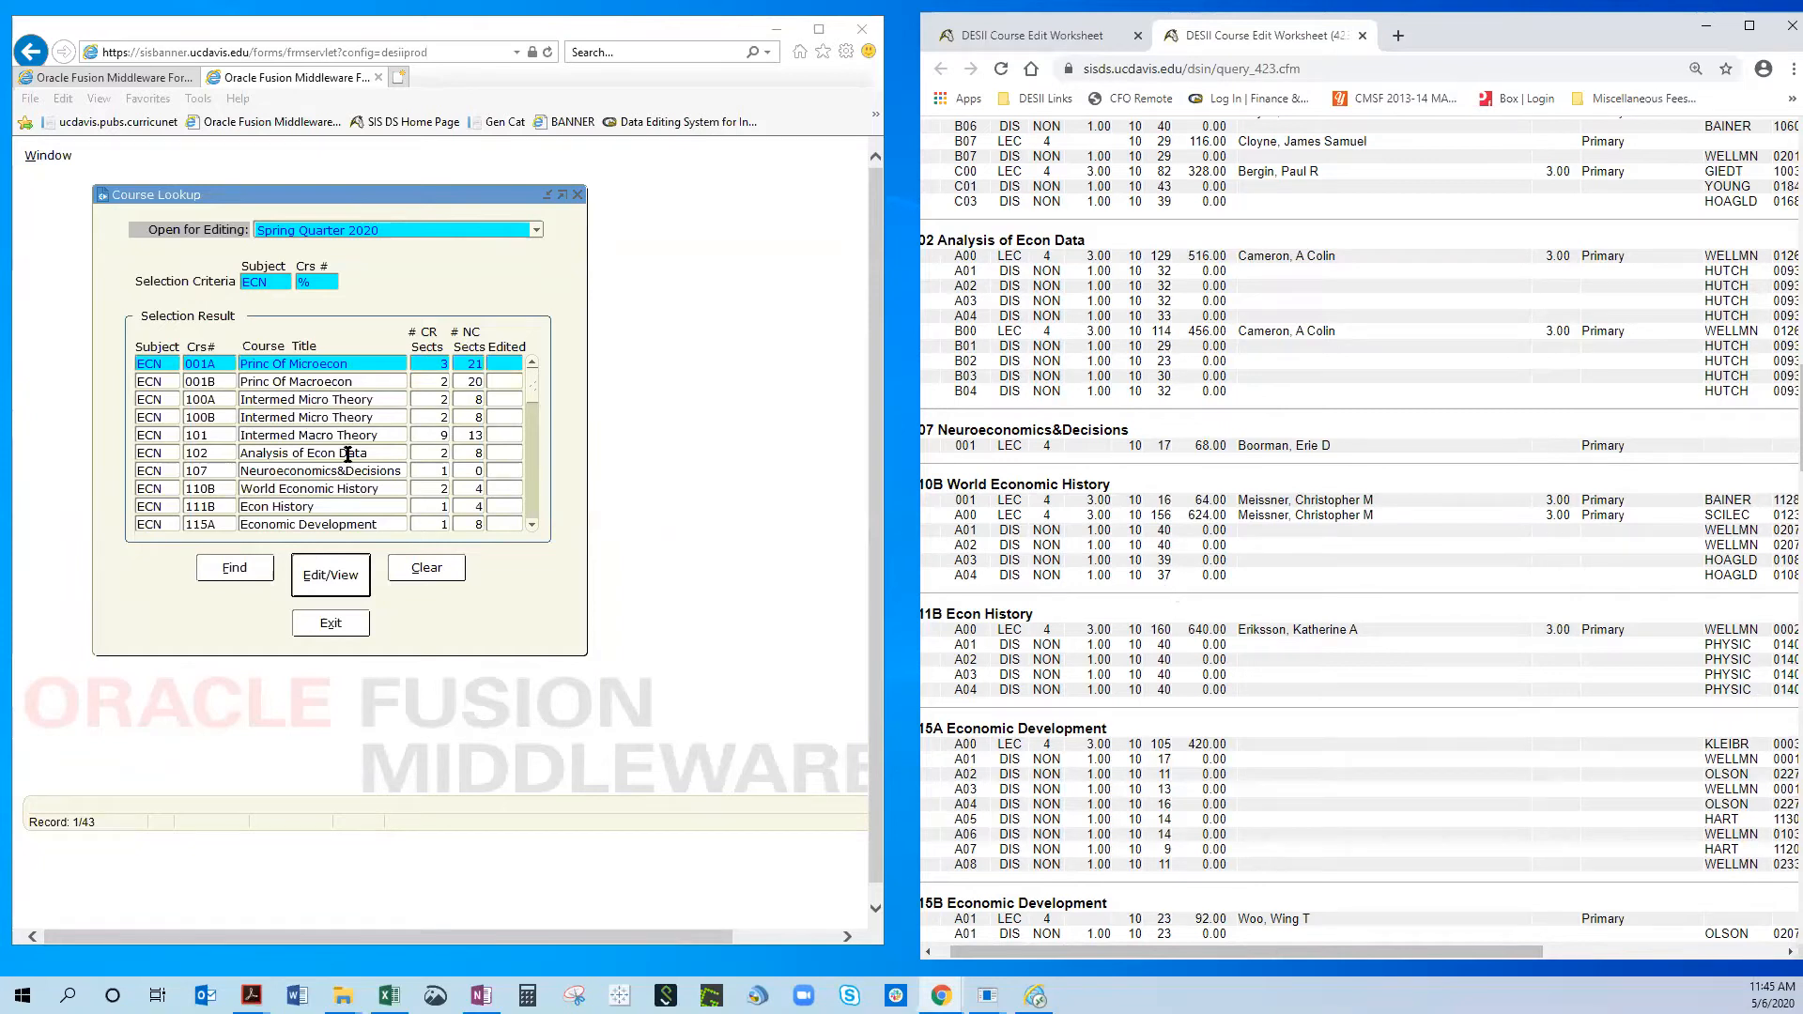
drag(1286, 953, 1247, 953)
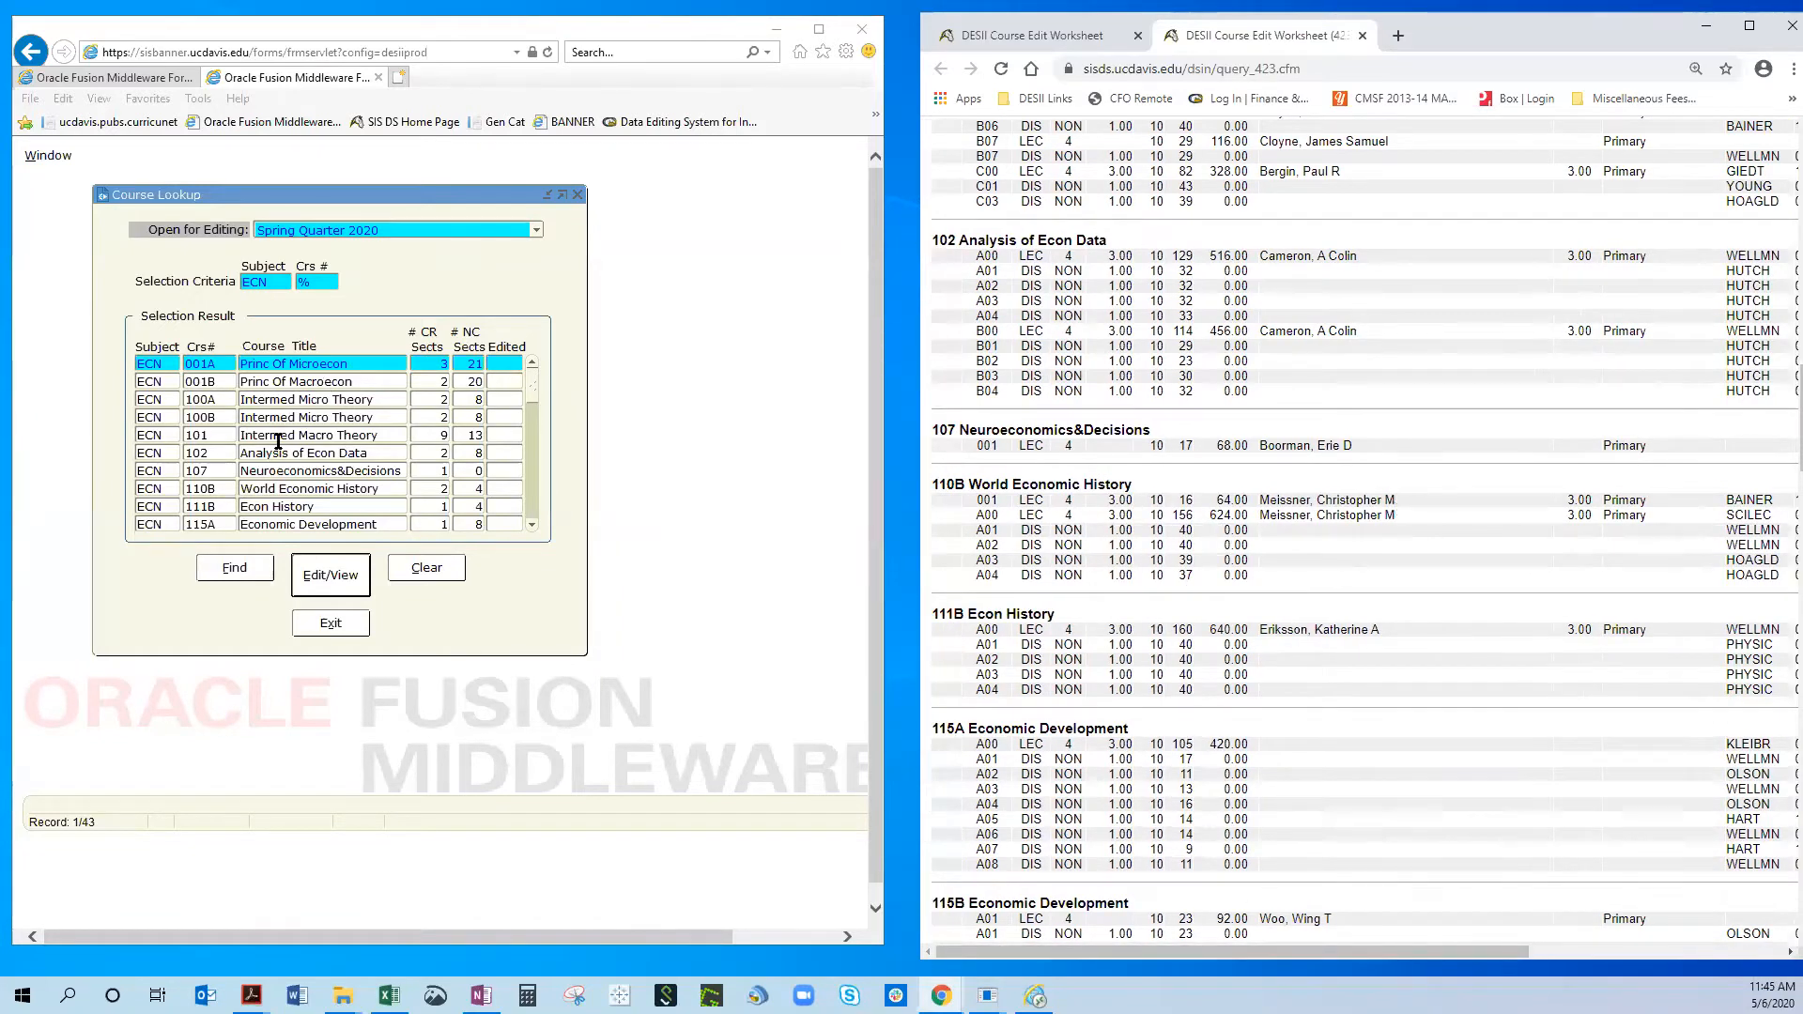
click(291, 470)
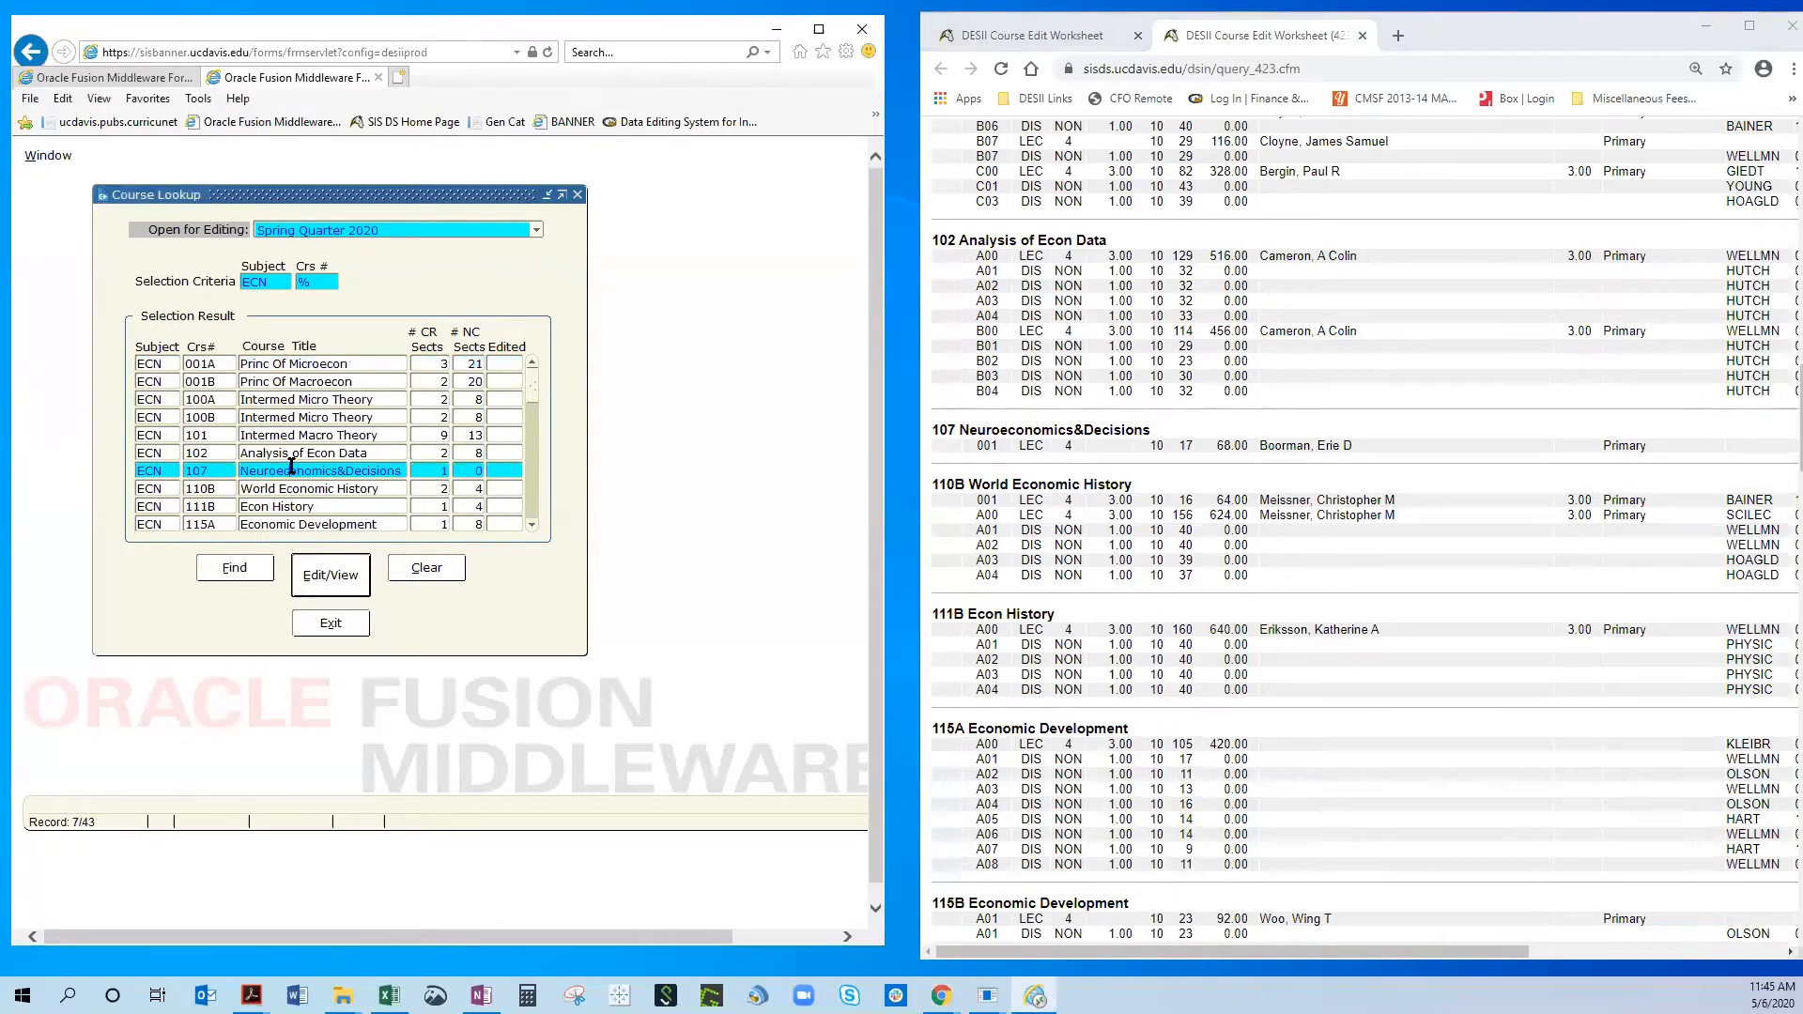
click(350, 584)
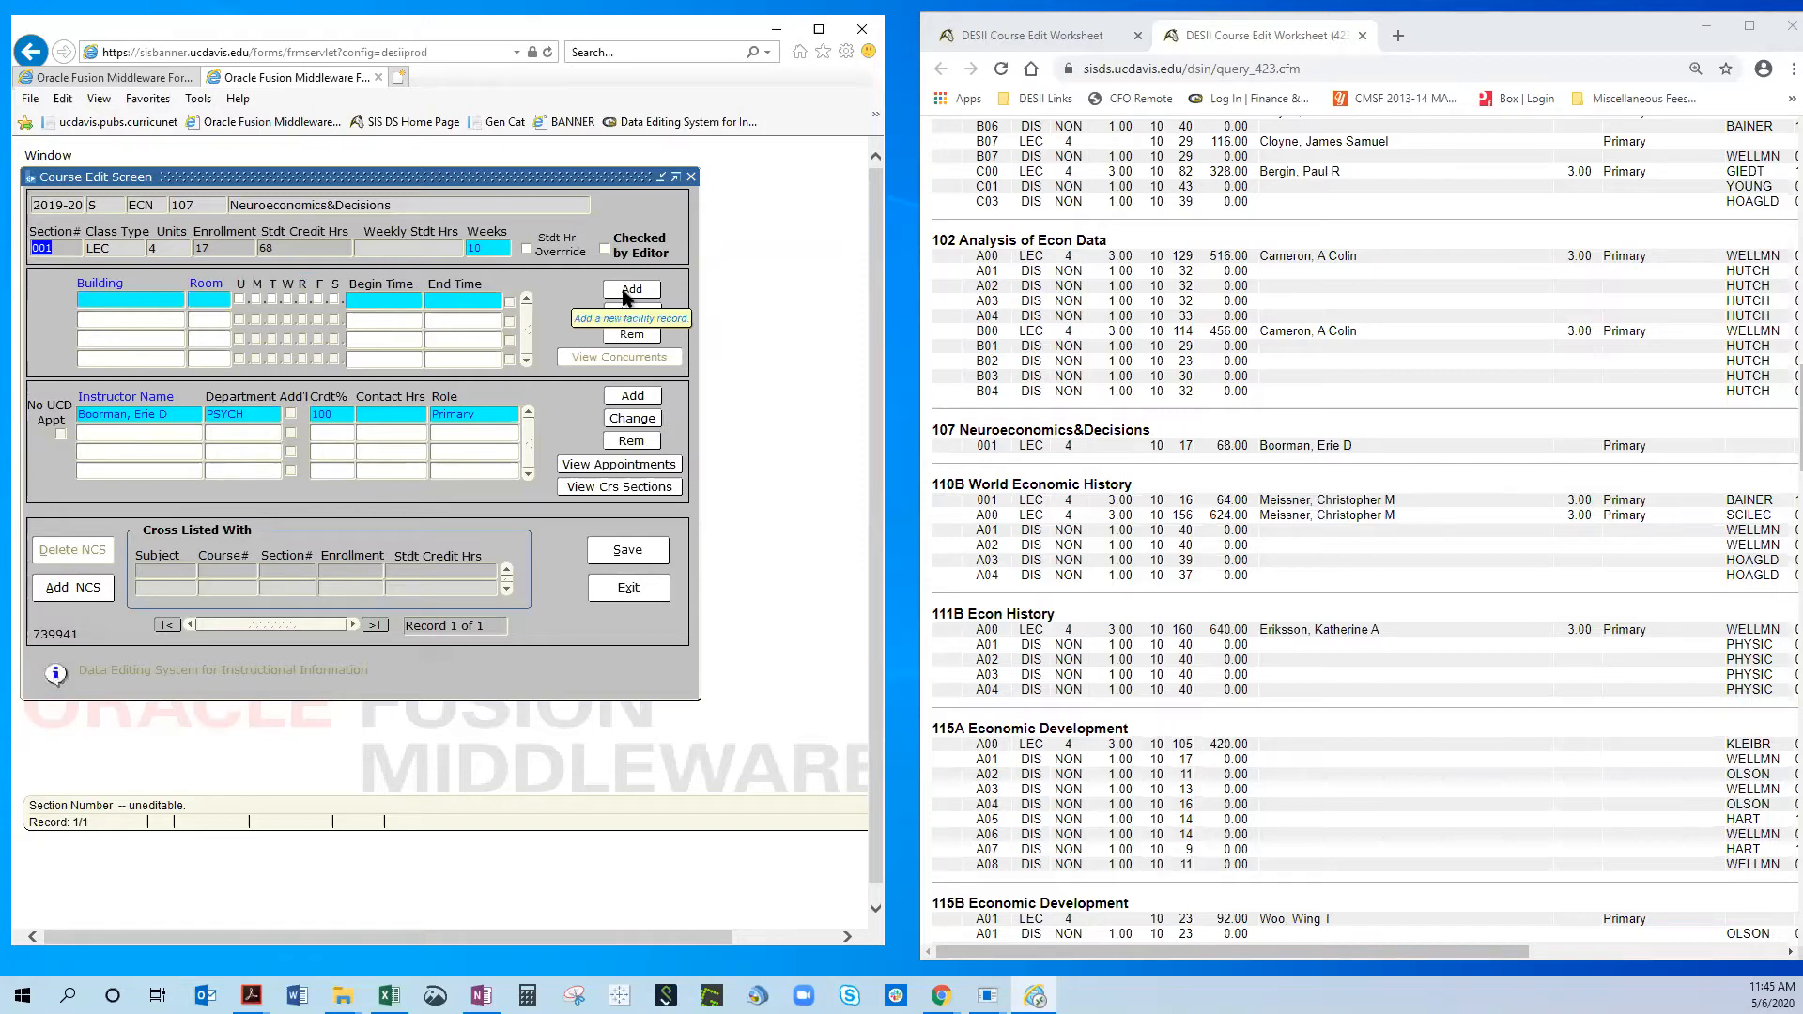
Add a facility record to the 107 lecture section with building WELLMN, Monday, 8:00 AM to 9:00 AM.
click(624, 293)
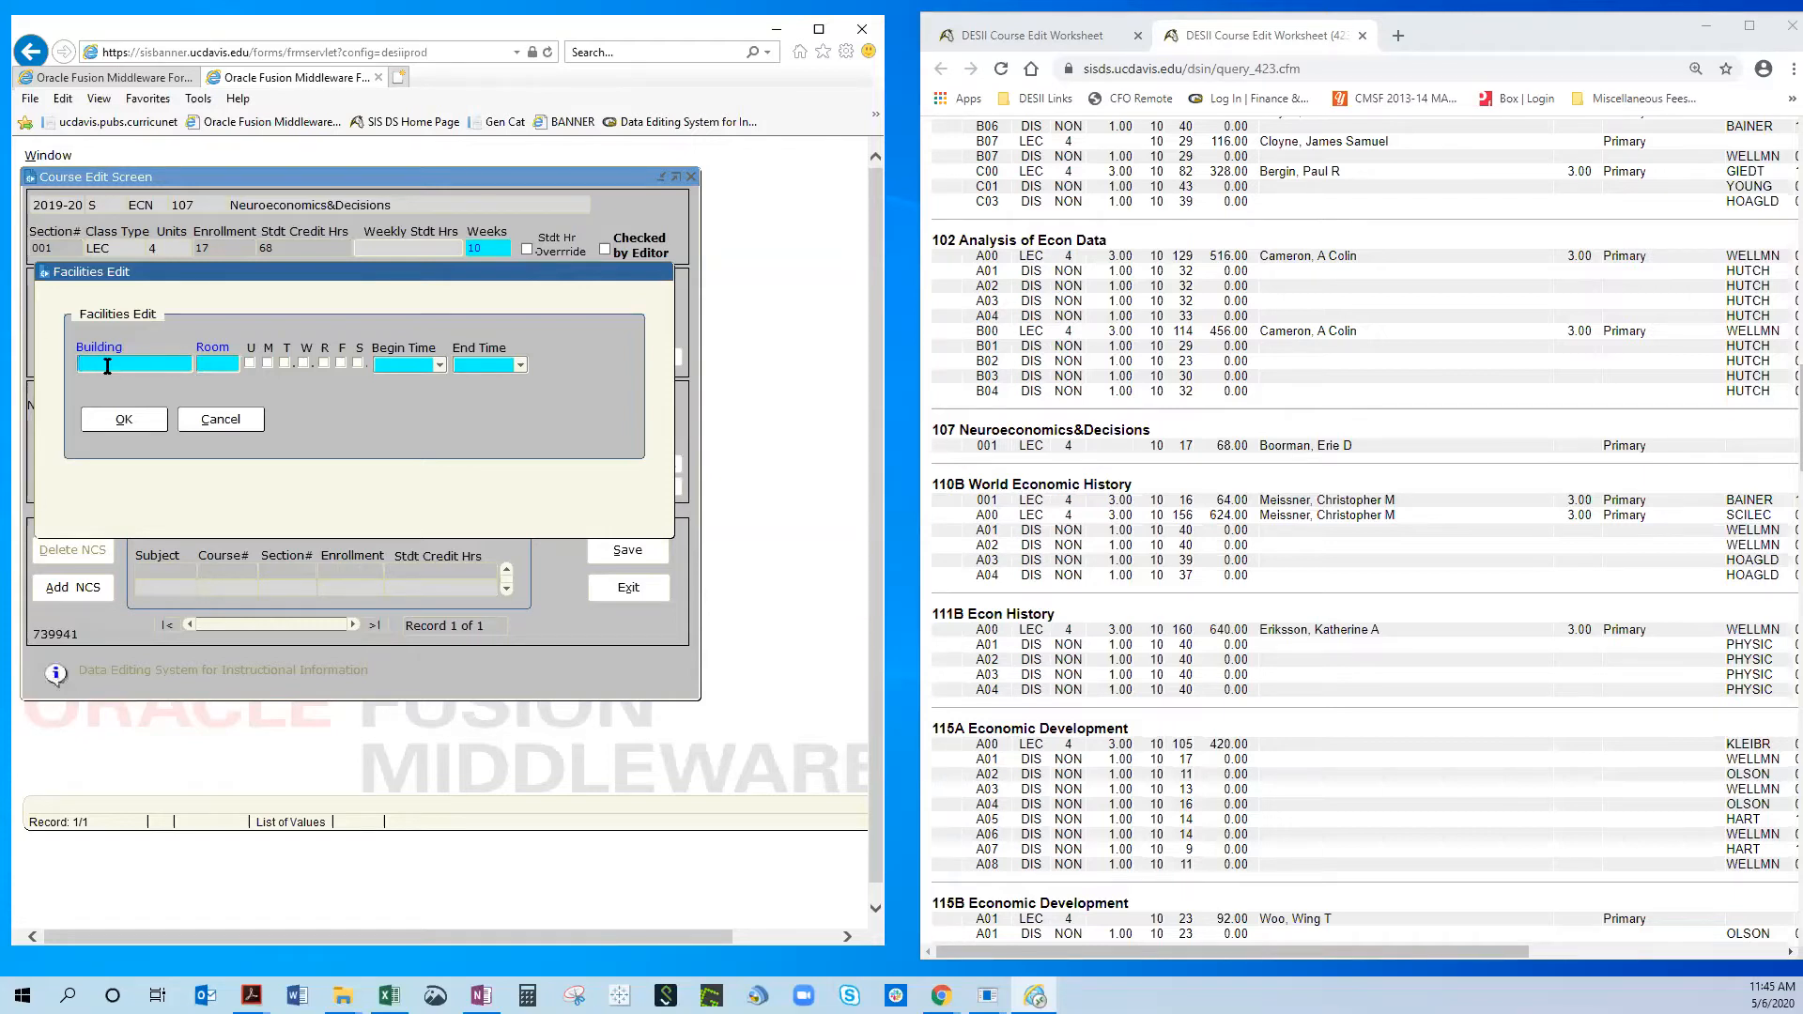
text(wellmn)
click(268, 362)
click(439, 365)
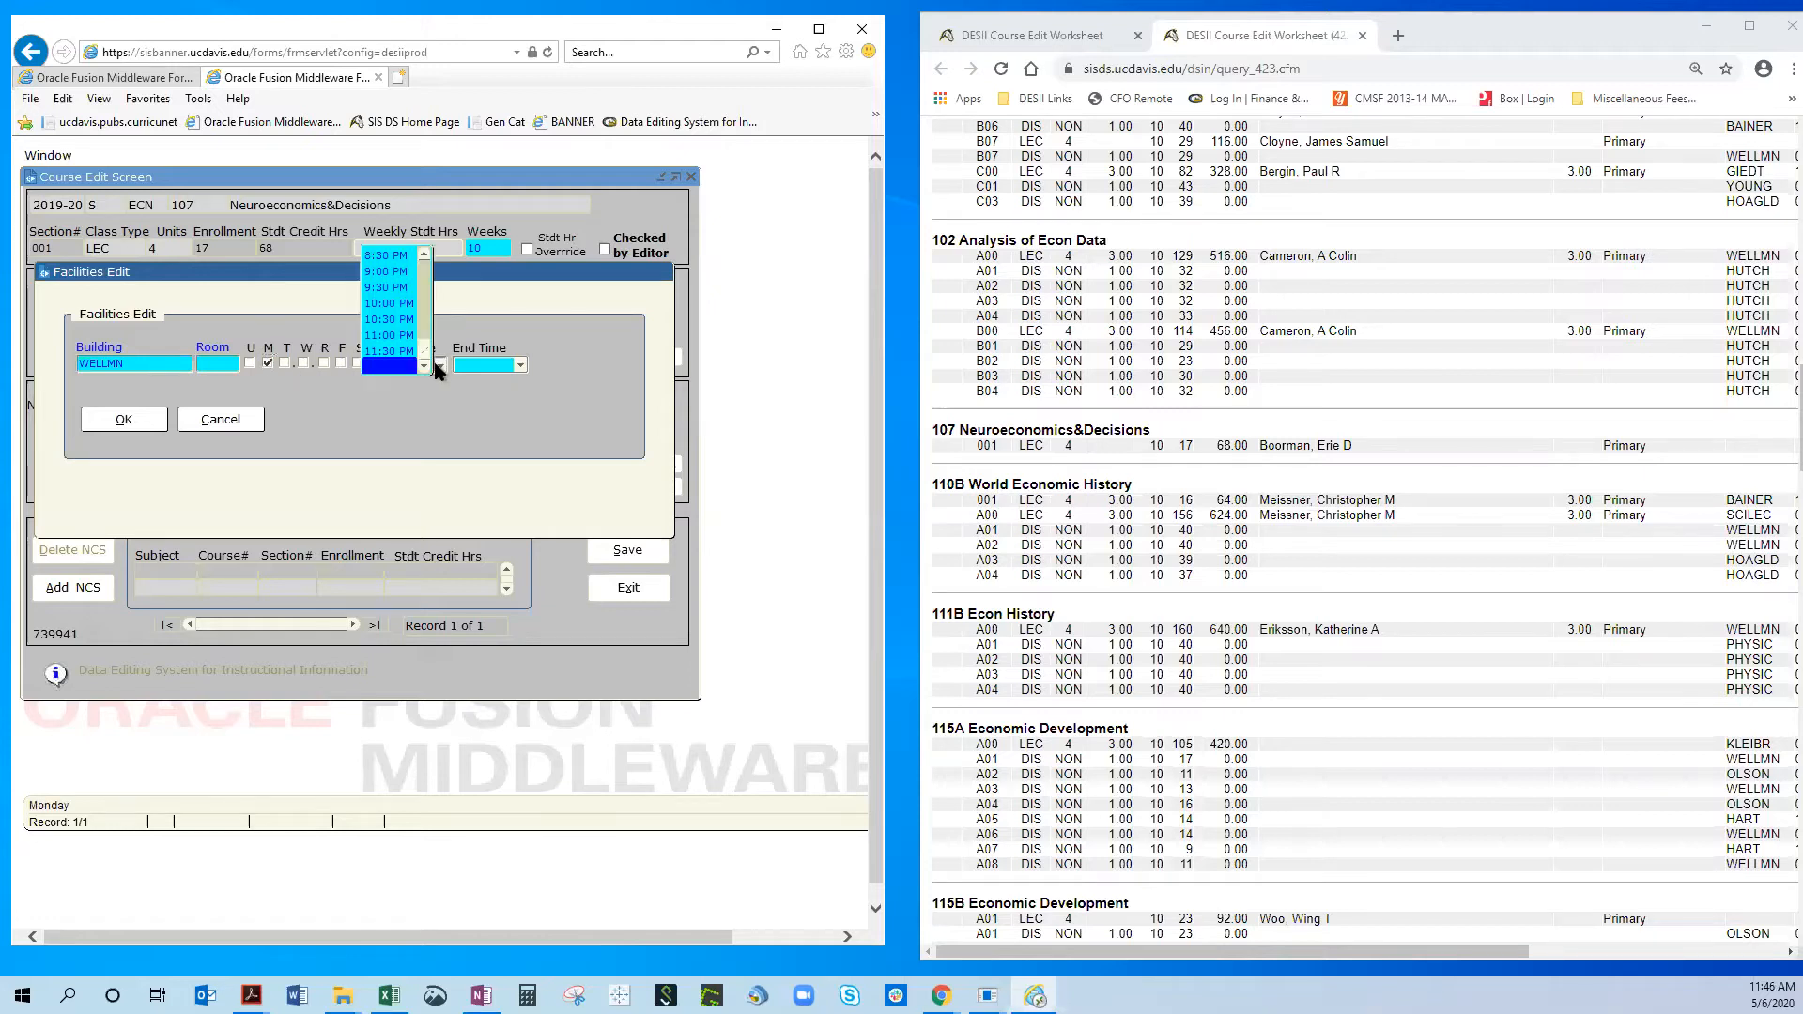
key(8)
key(Tab)
key(9)
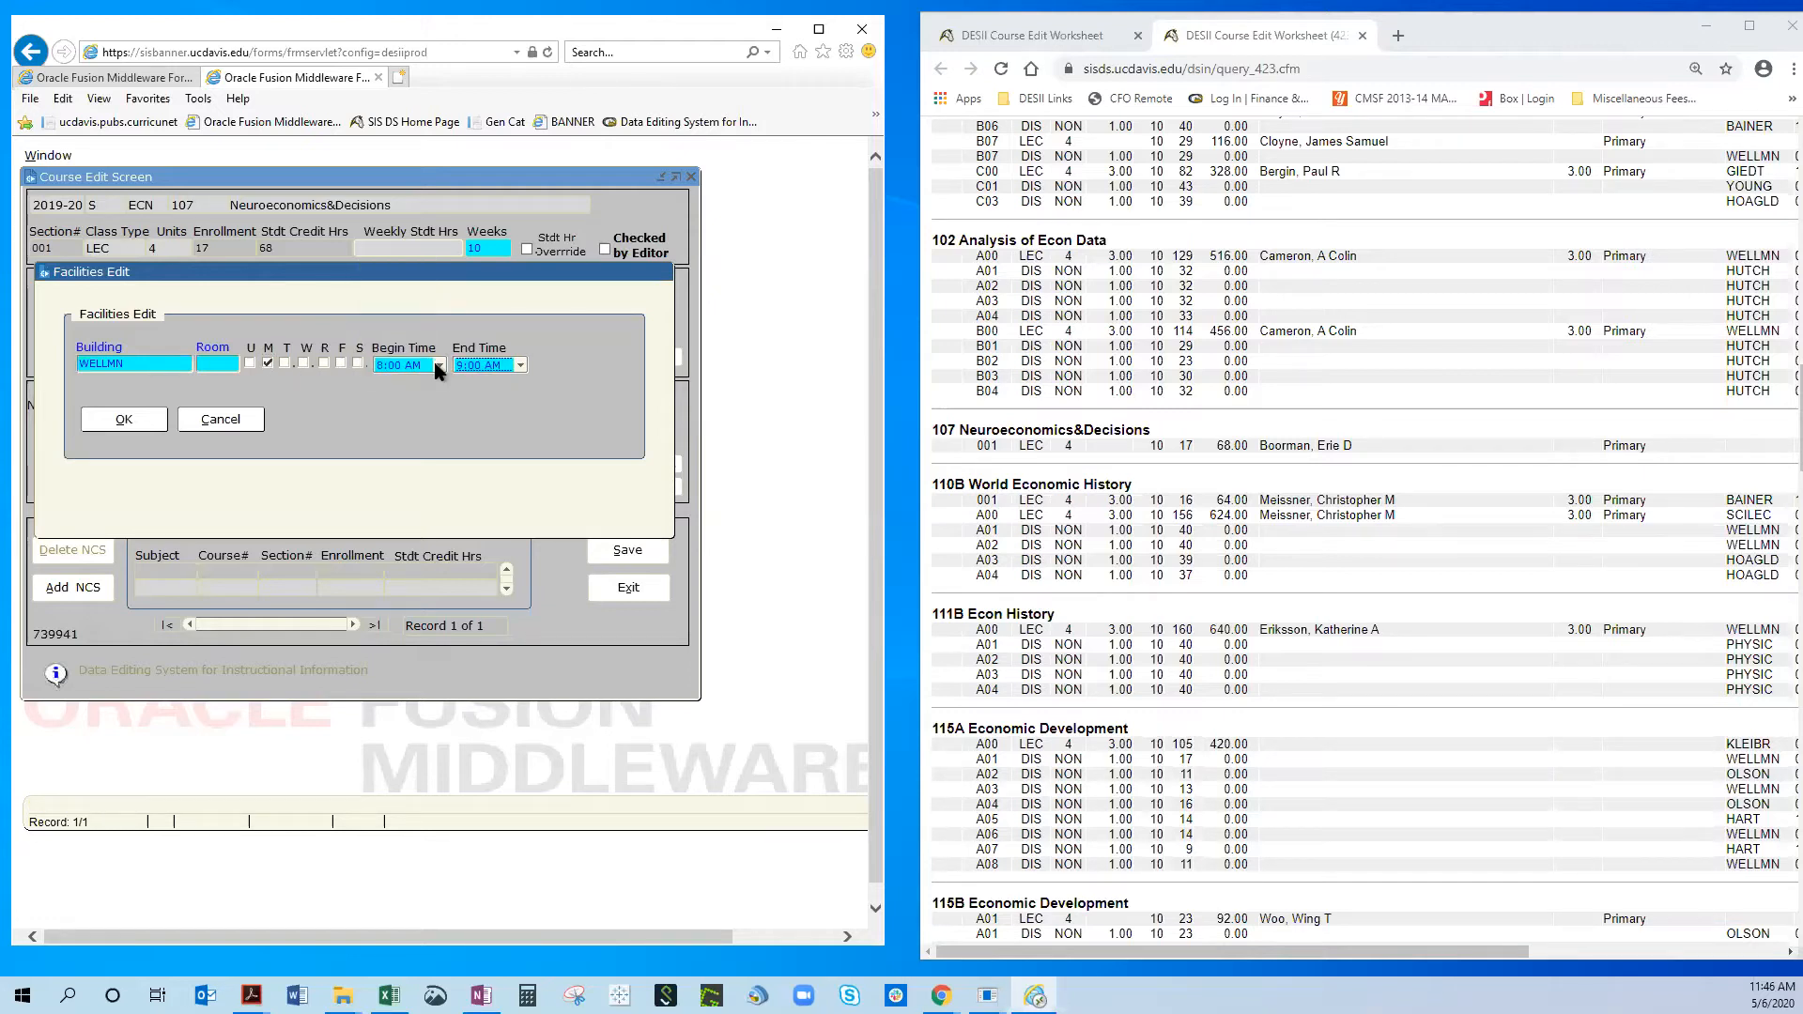
click(127, 419)
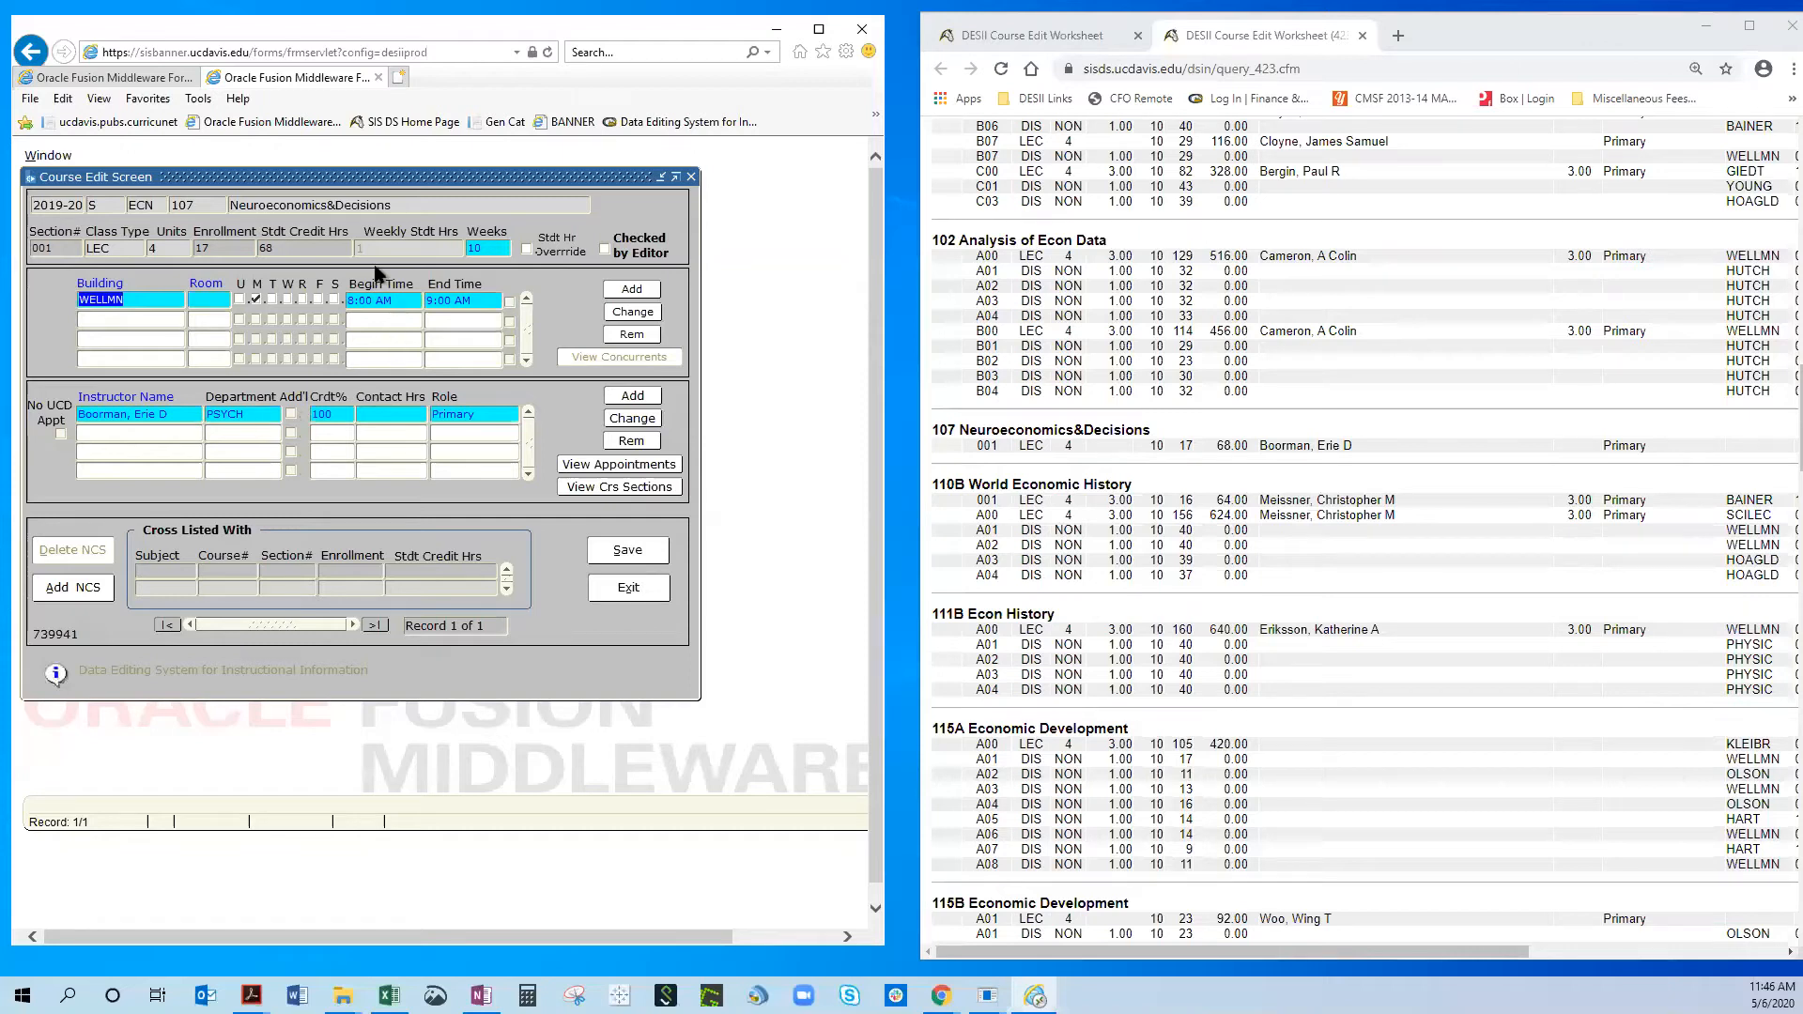
Update the lecture instructor's record with 1 contact hour and the Primary role, and save the section.
mouse_move(382, 256)
click(647, 424)
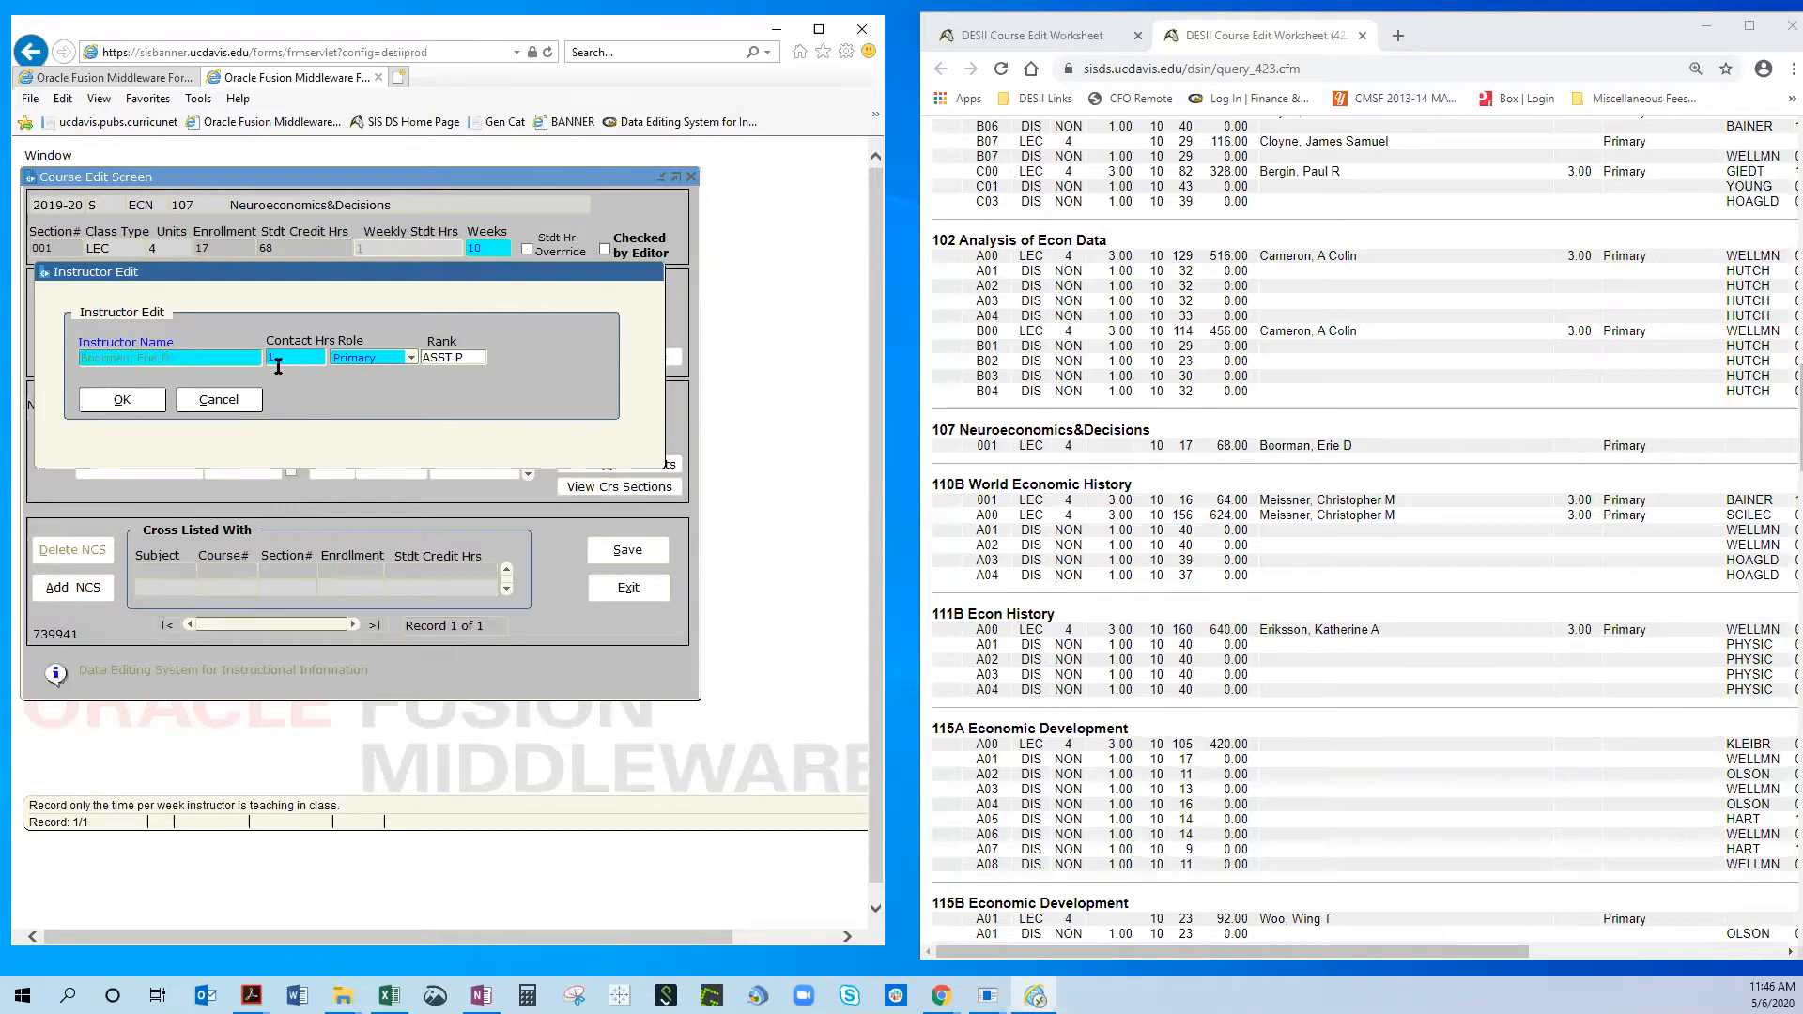
click(123, 401)
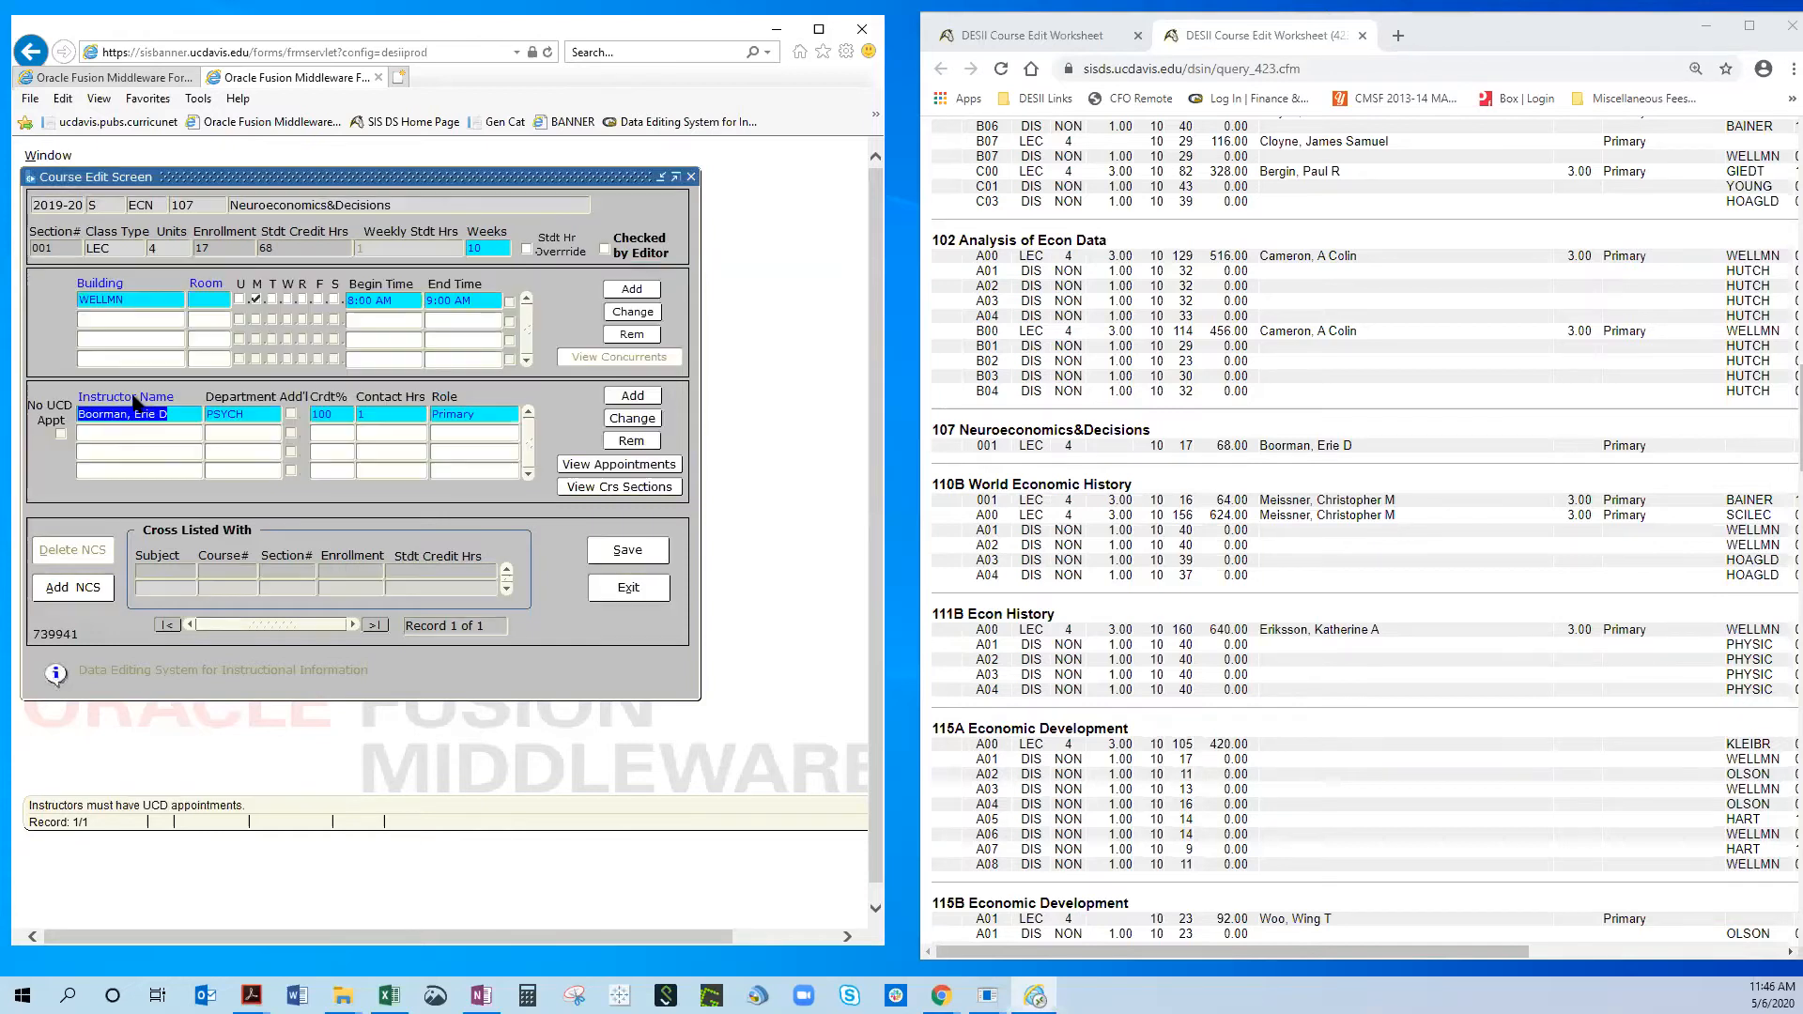
click(621, 552)
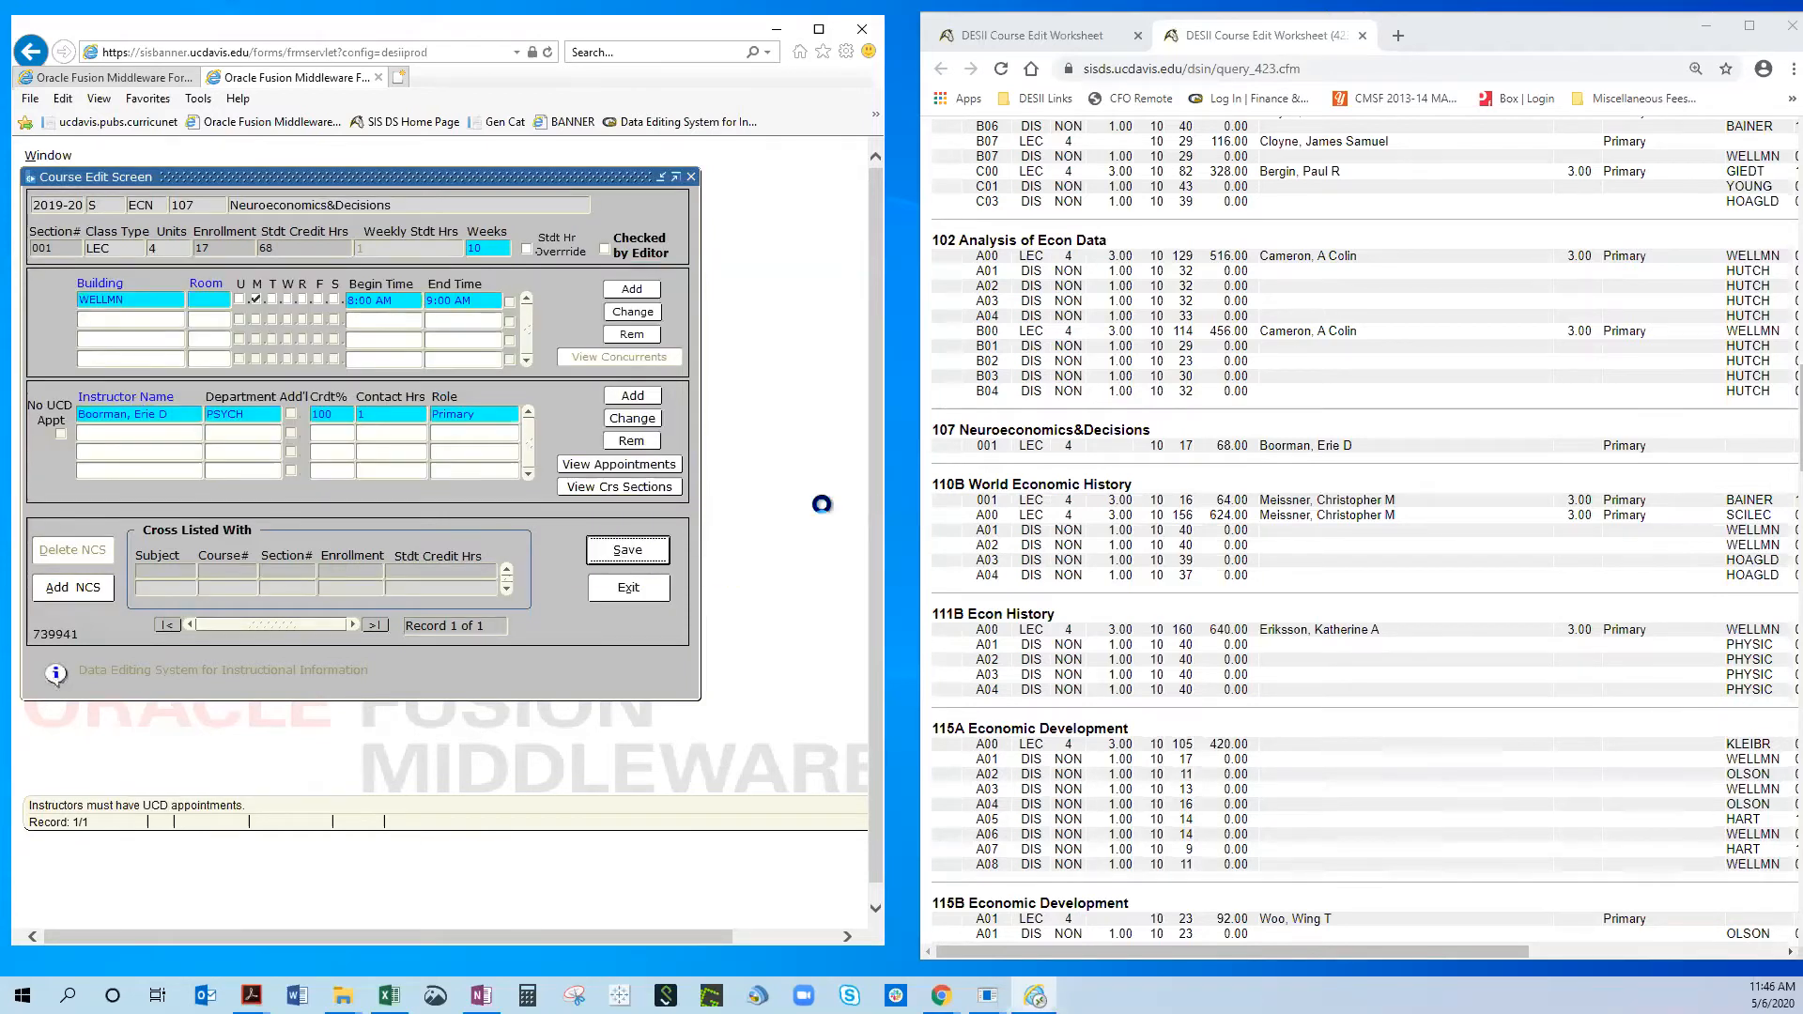
Refresh the Course Edit Worksheet report and review the hours, instructor and building details for course 107.
click(1001, 69)
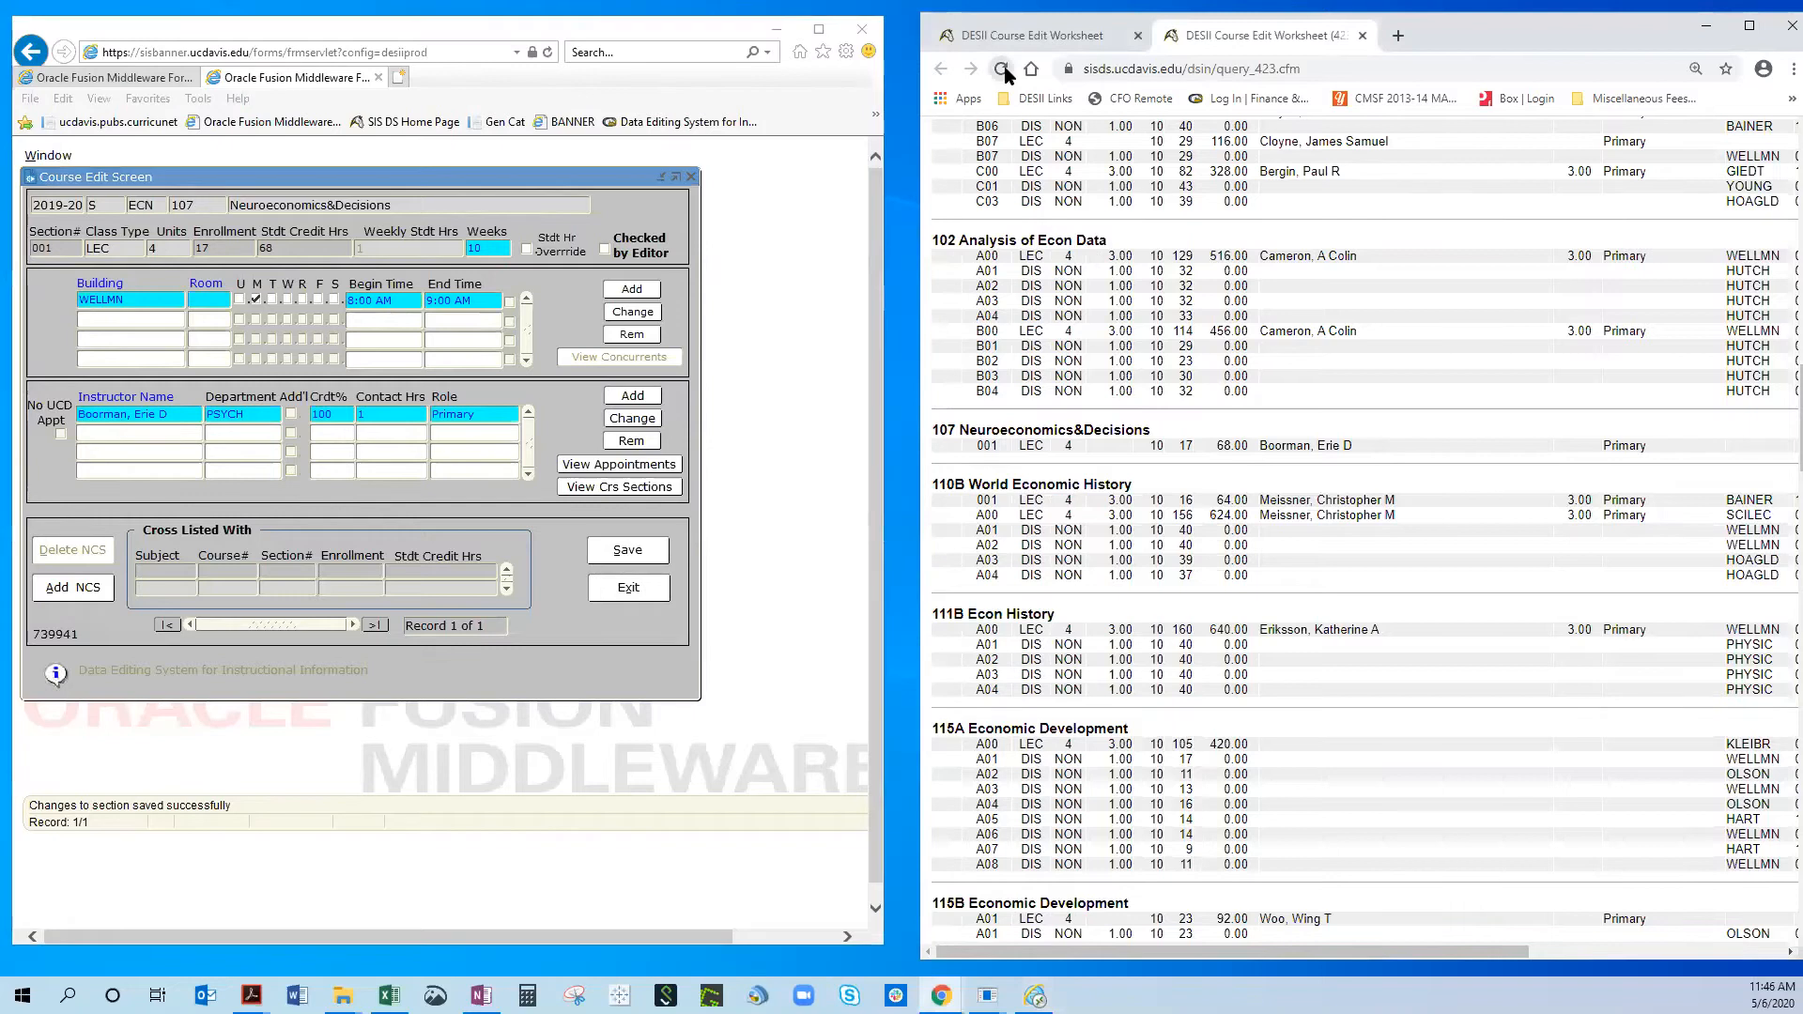
click(1440, 211)
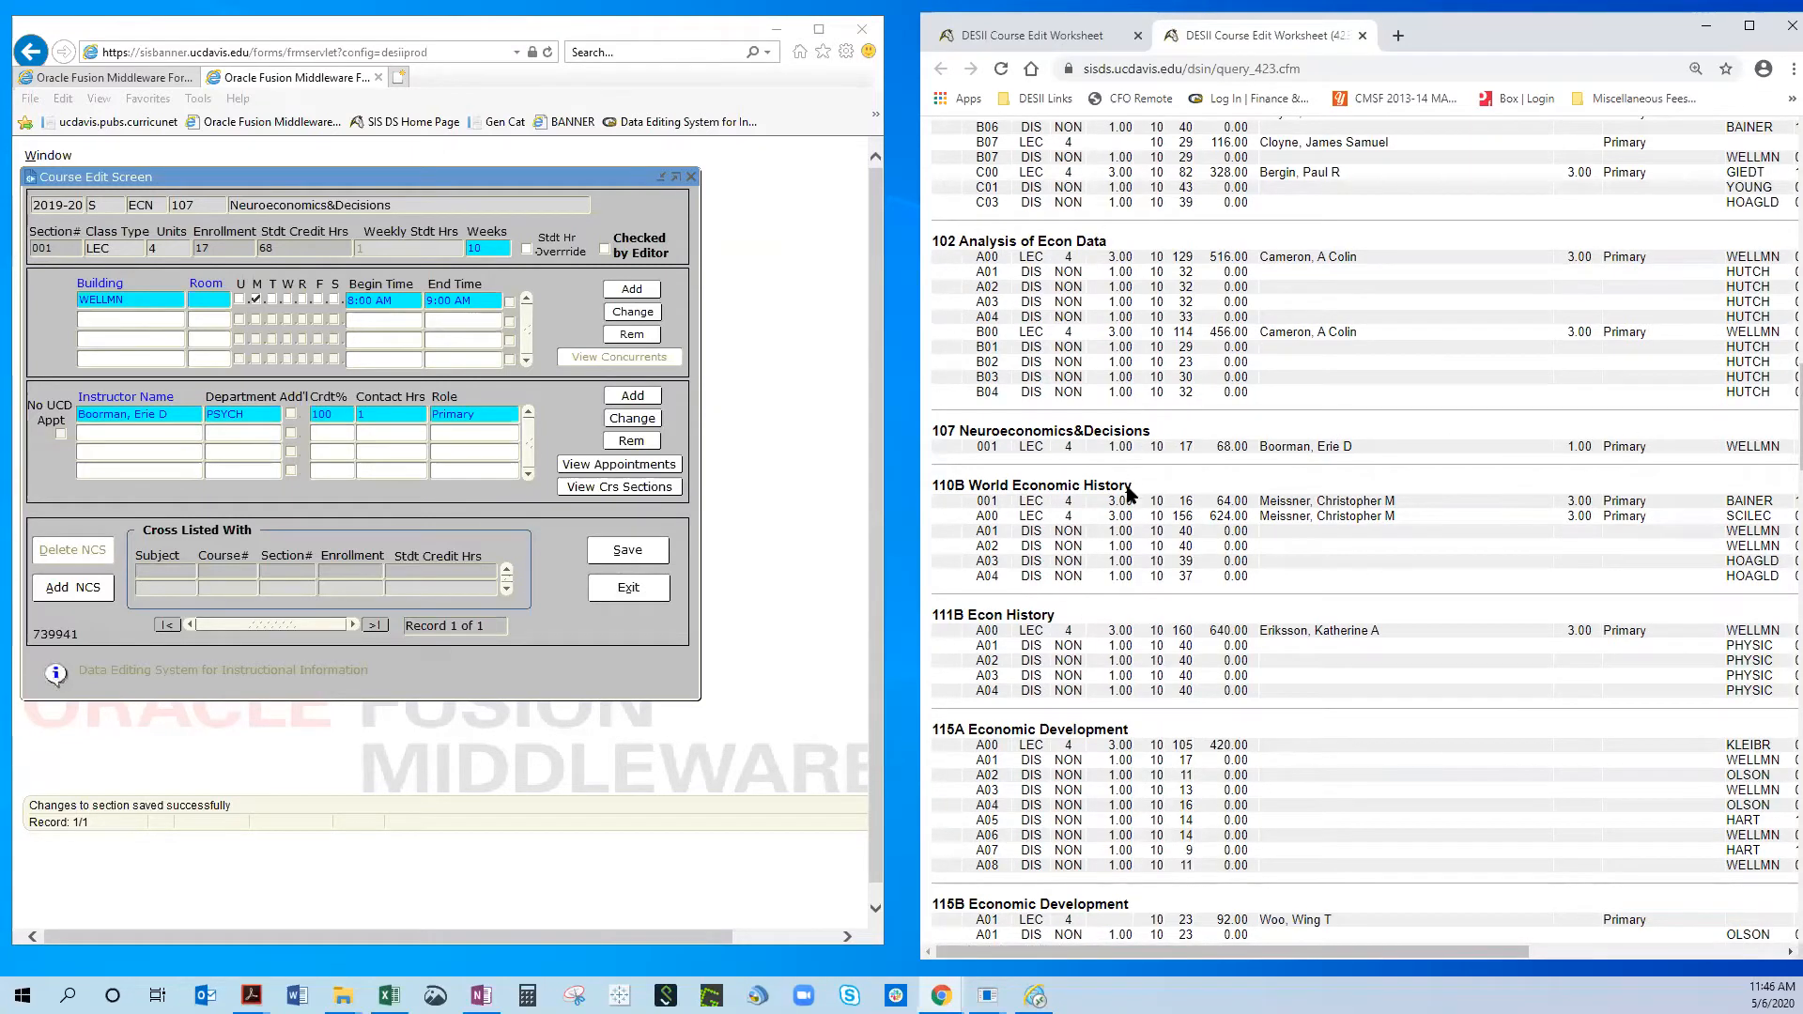
mouse_move(1339, 953)
mouse_down()
mouse_move(1489, 954)
mouse_move(1352, 958)
mouse_up()
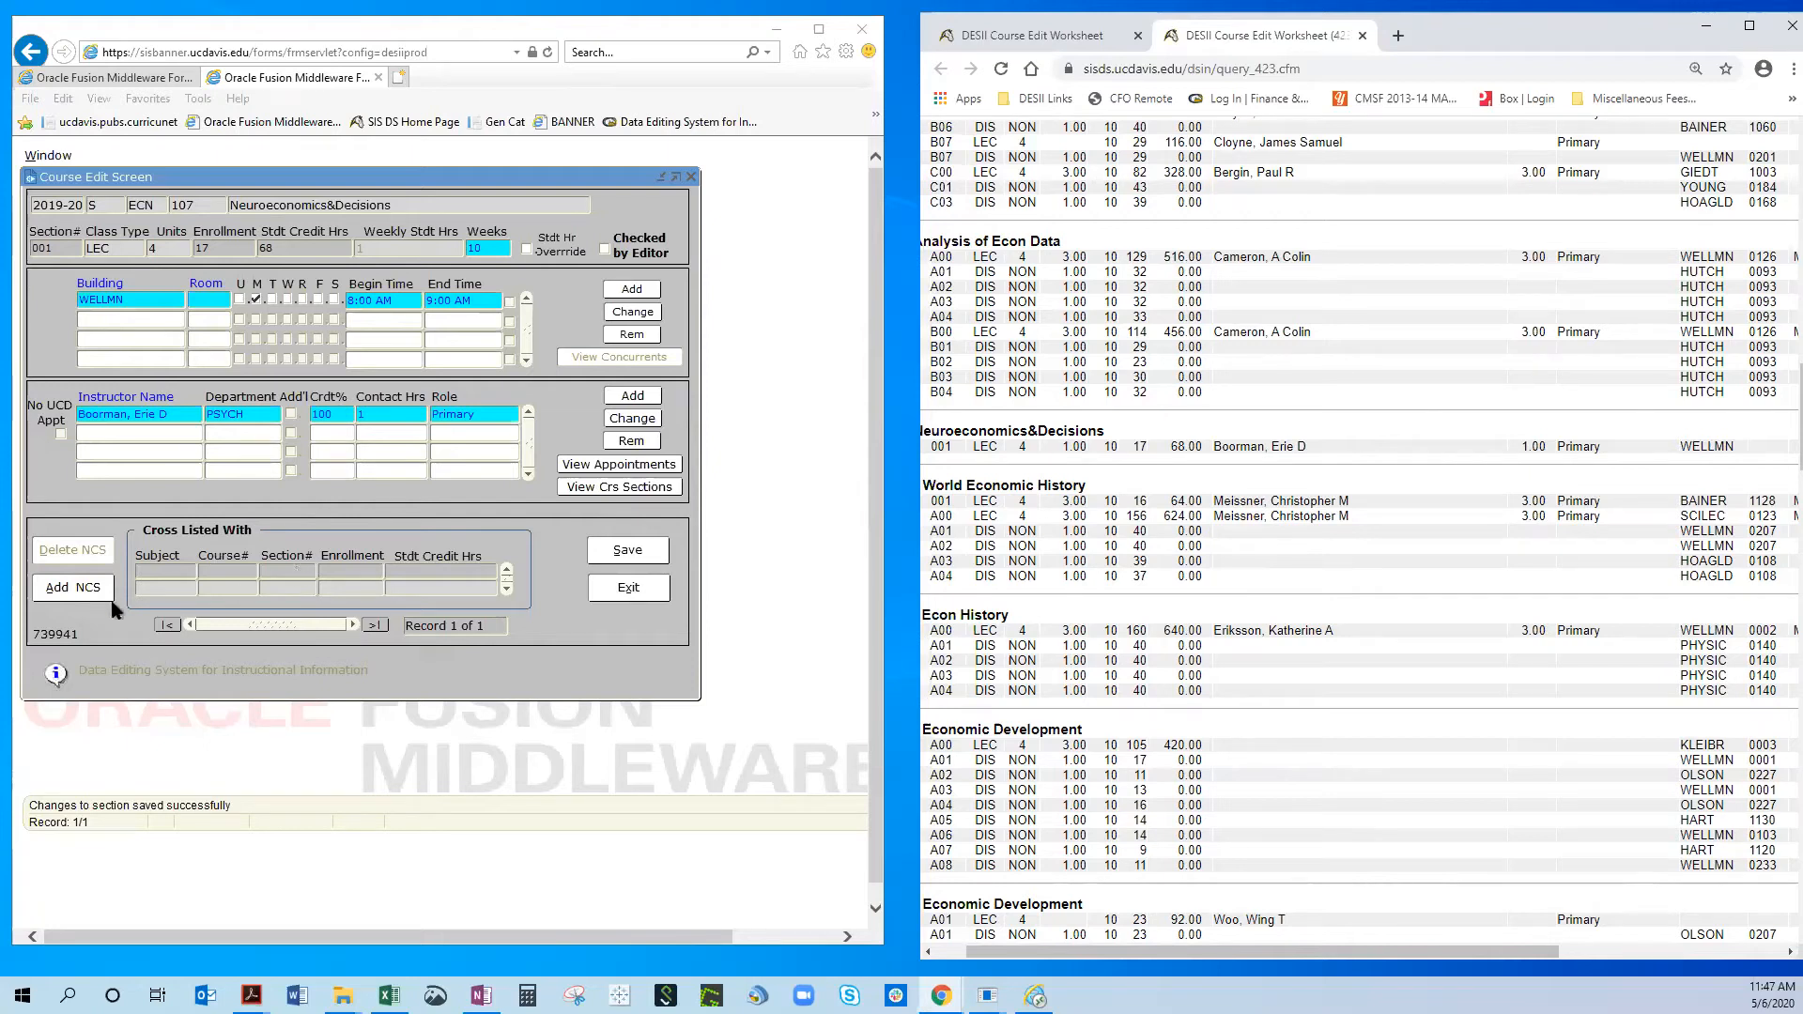
drag(1388, 955, 1321, 948)
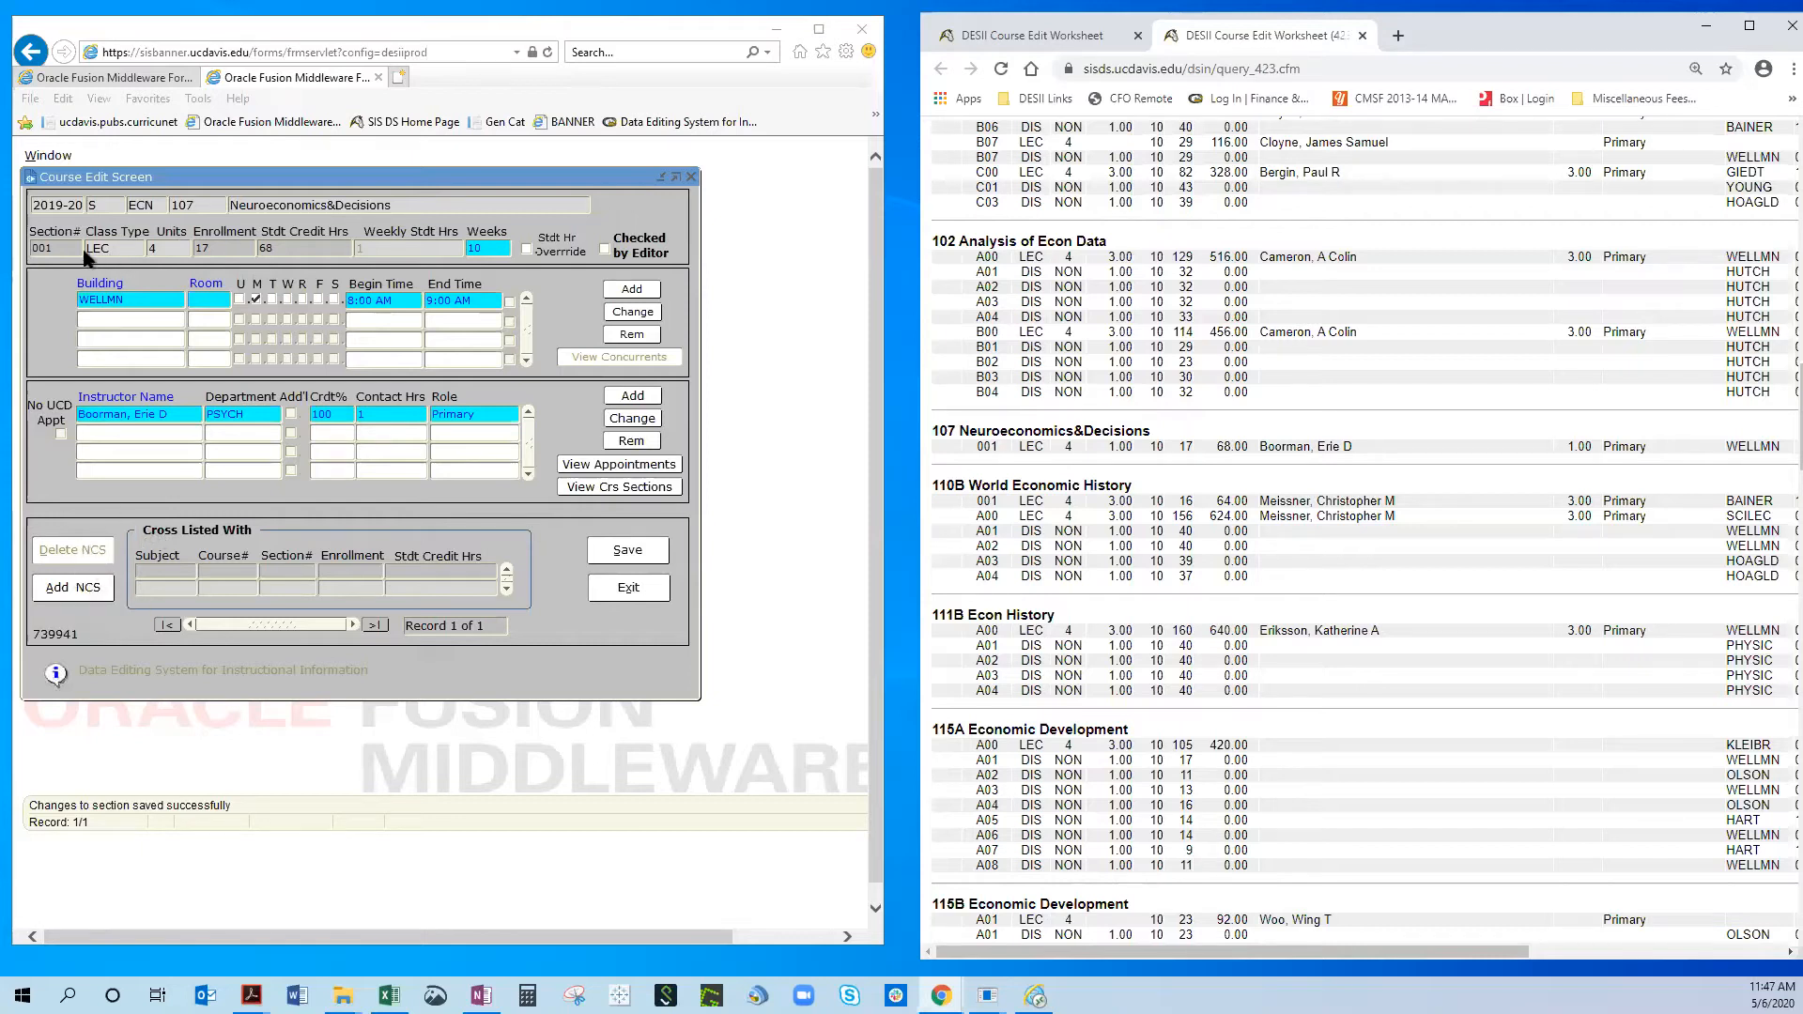
Add a non-credit section numbered 001 to course 107 with class type FWK, enrollment 17 and 10 weeks, and save it.
click(85, 591)
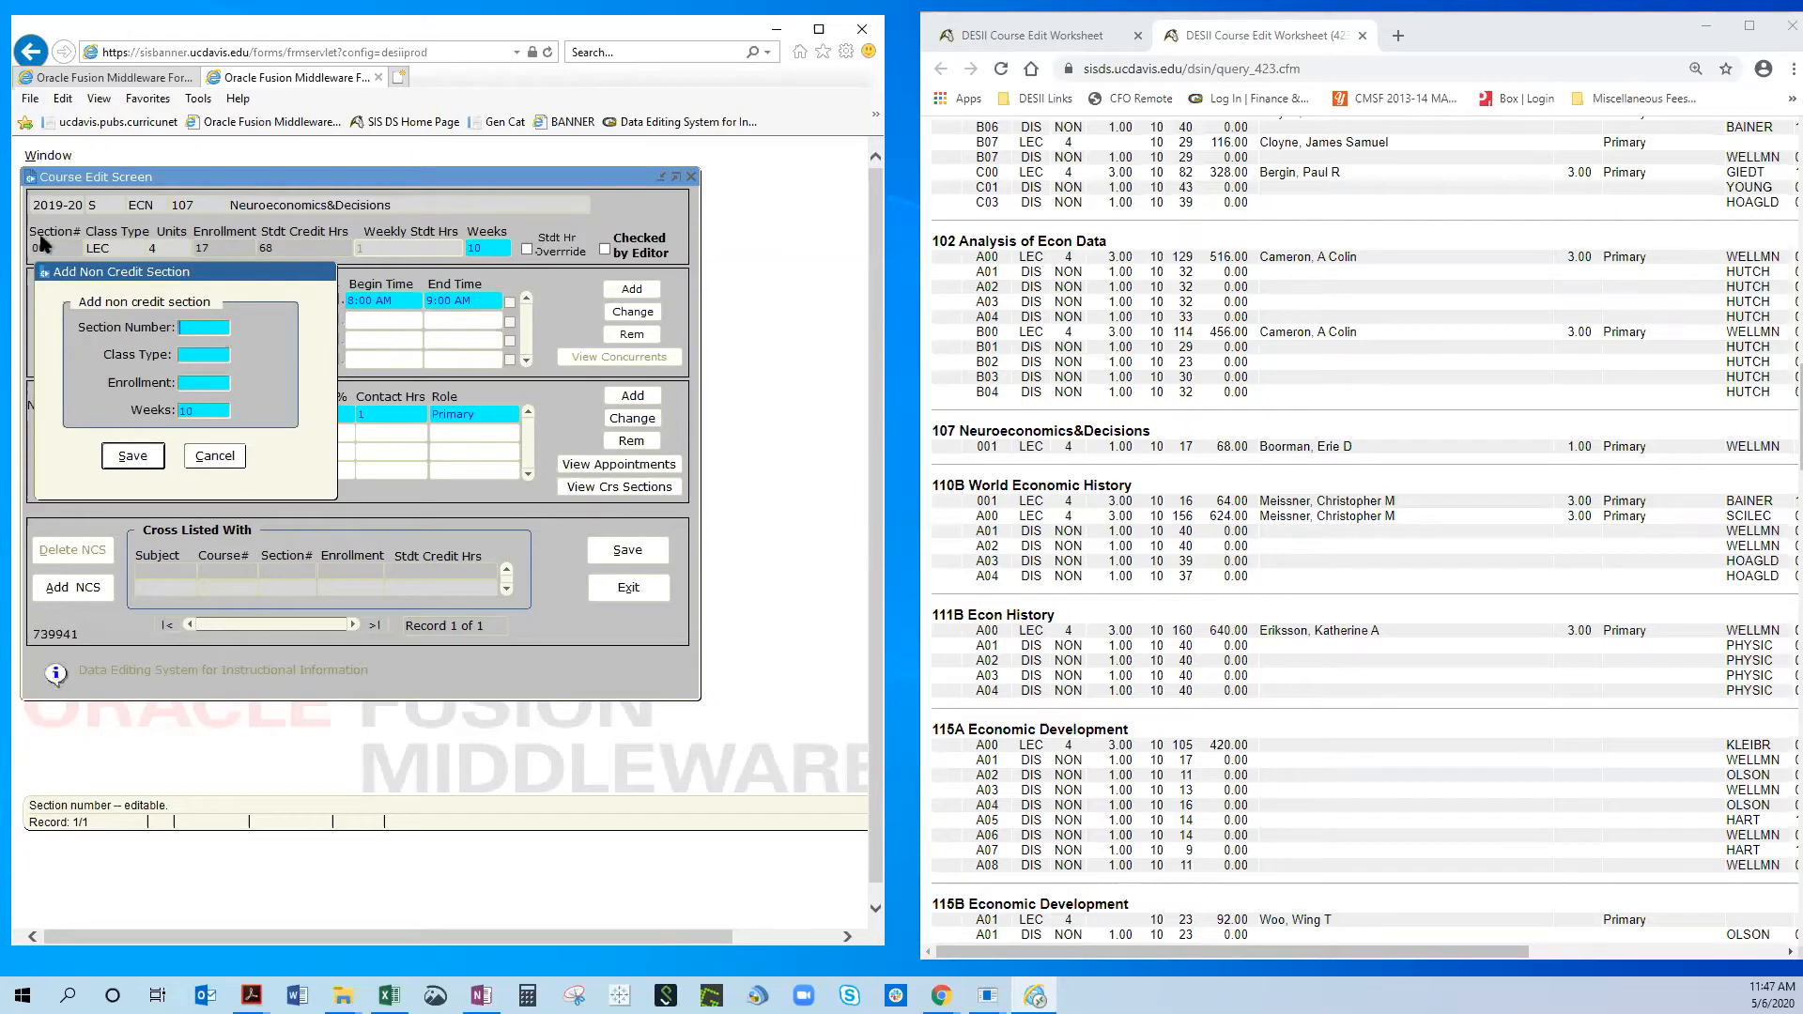
text(001)
double_click(199, 352)
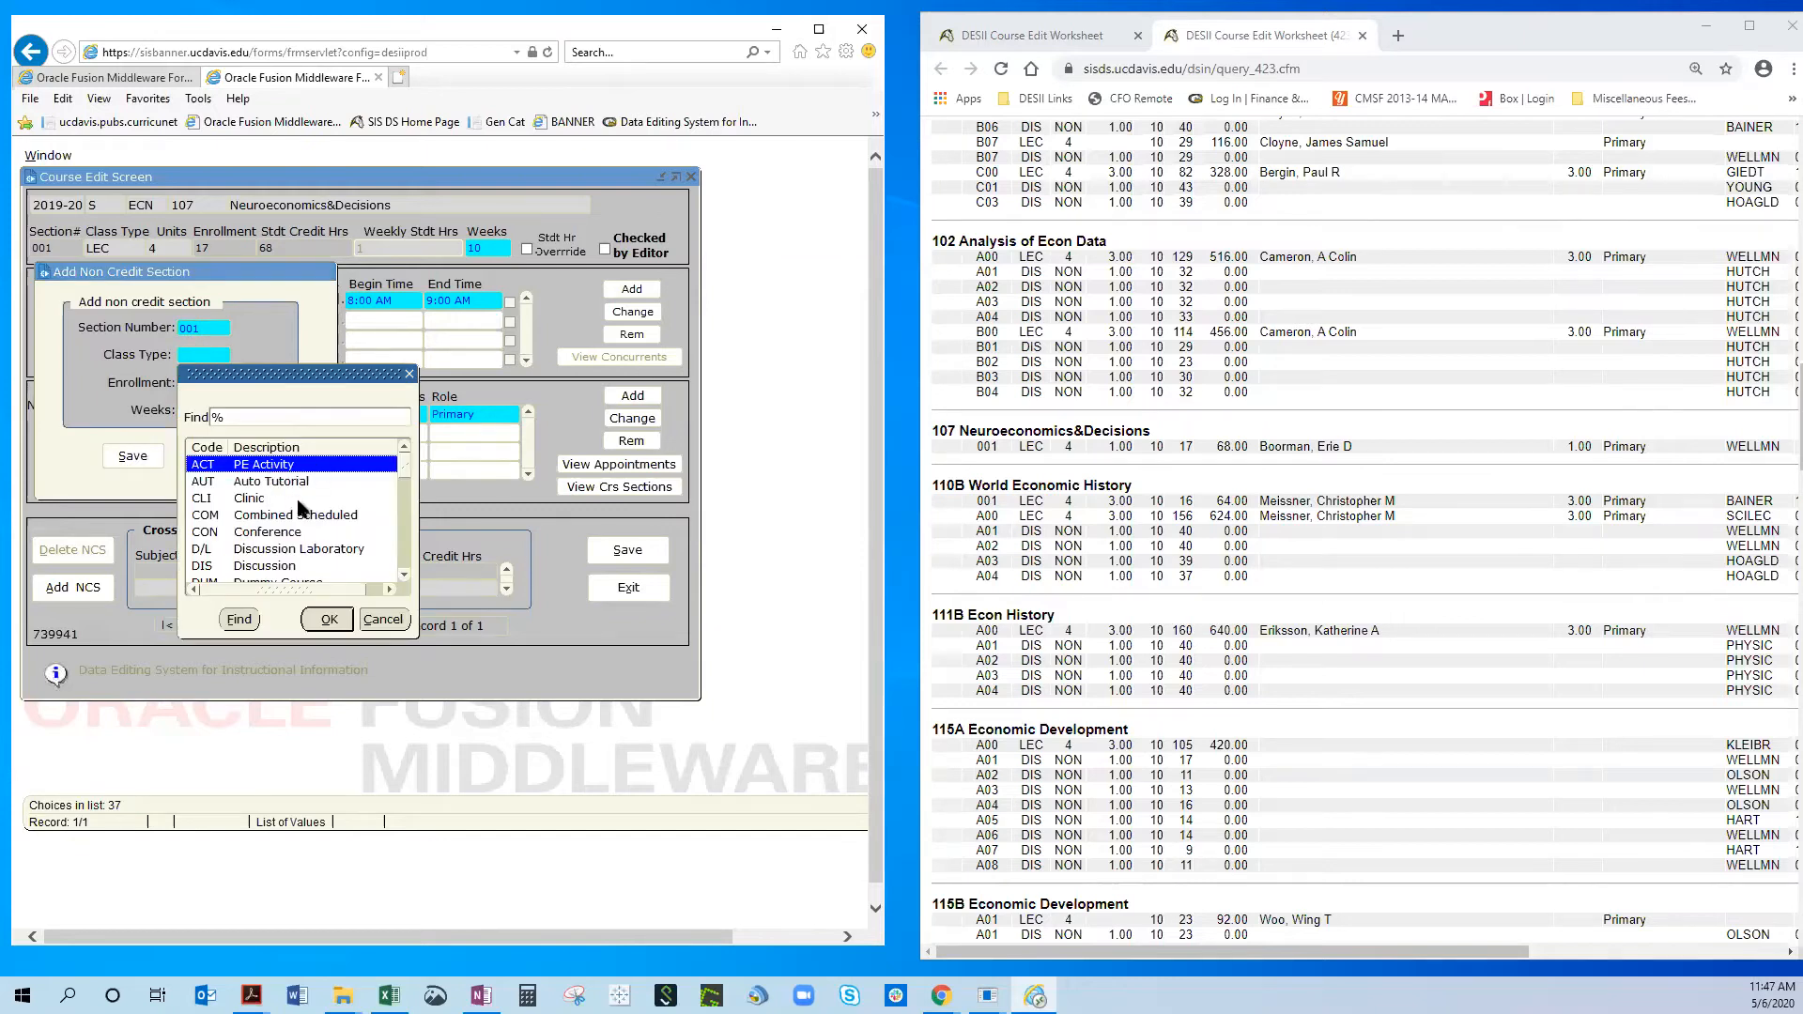
scroll(302, 508, down, 2)
mouse_move(402, 481)
mouse_down()
mouse_move(409, 537)
mouse_move(420, 474)
mouse_up()
click(281, 517)
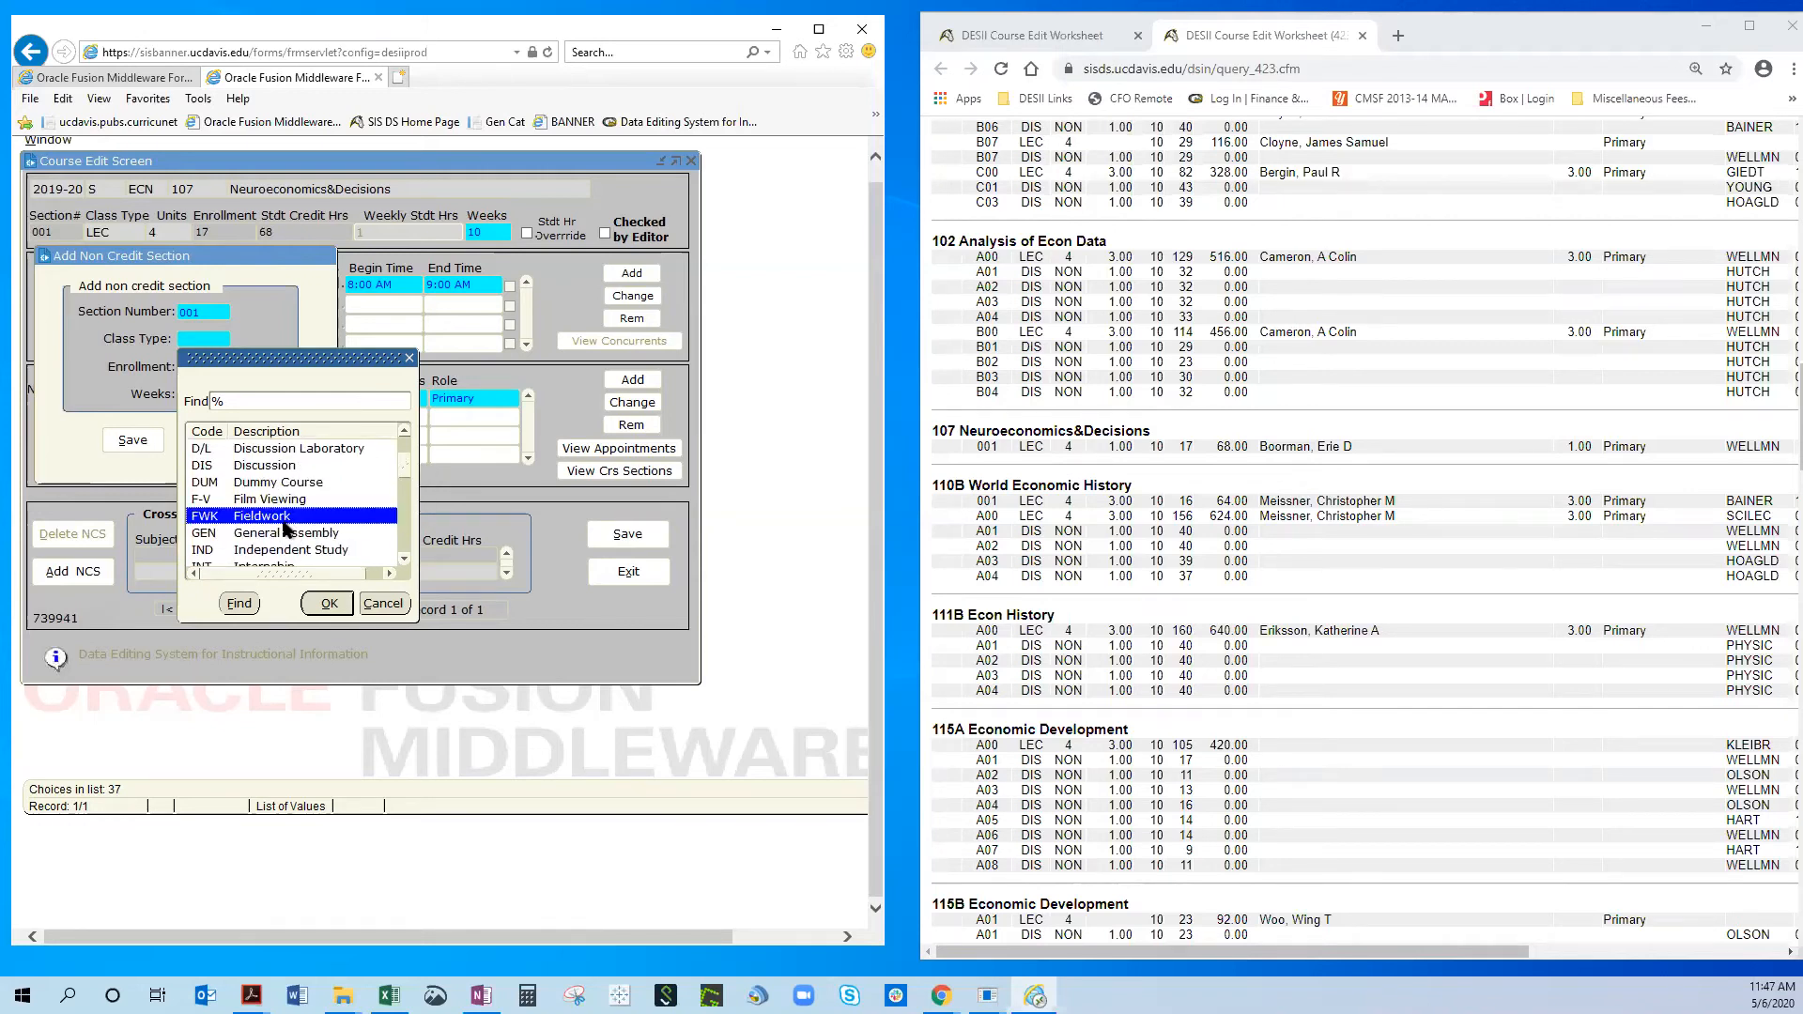
click(322, 604)
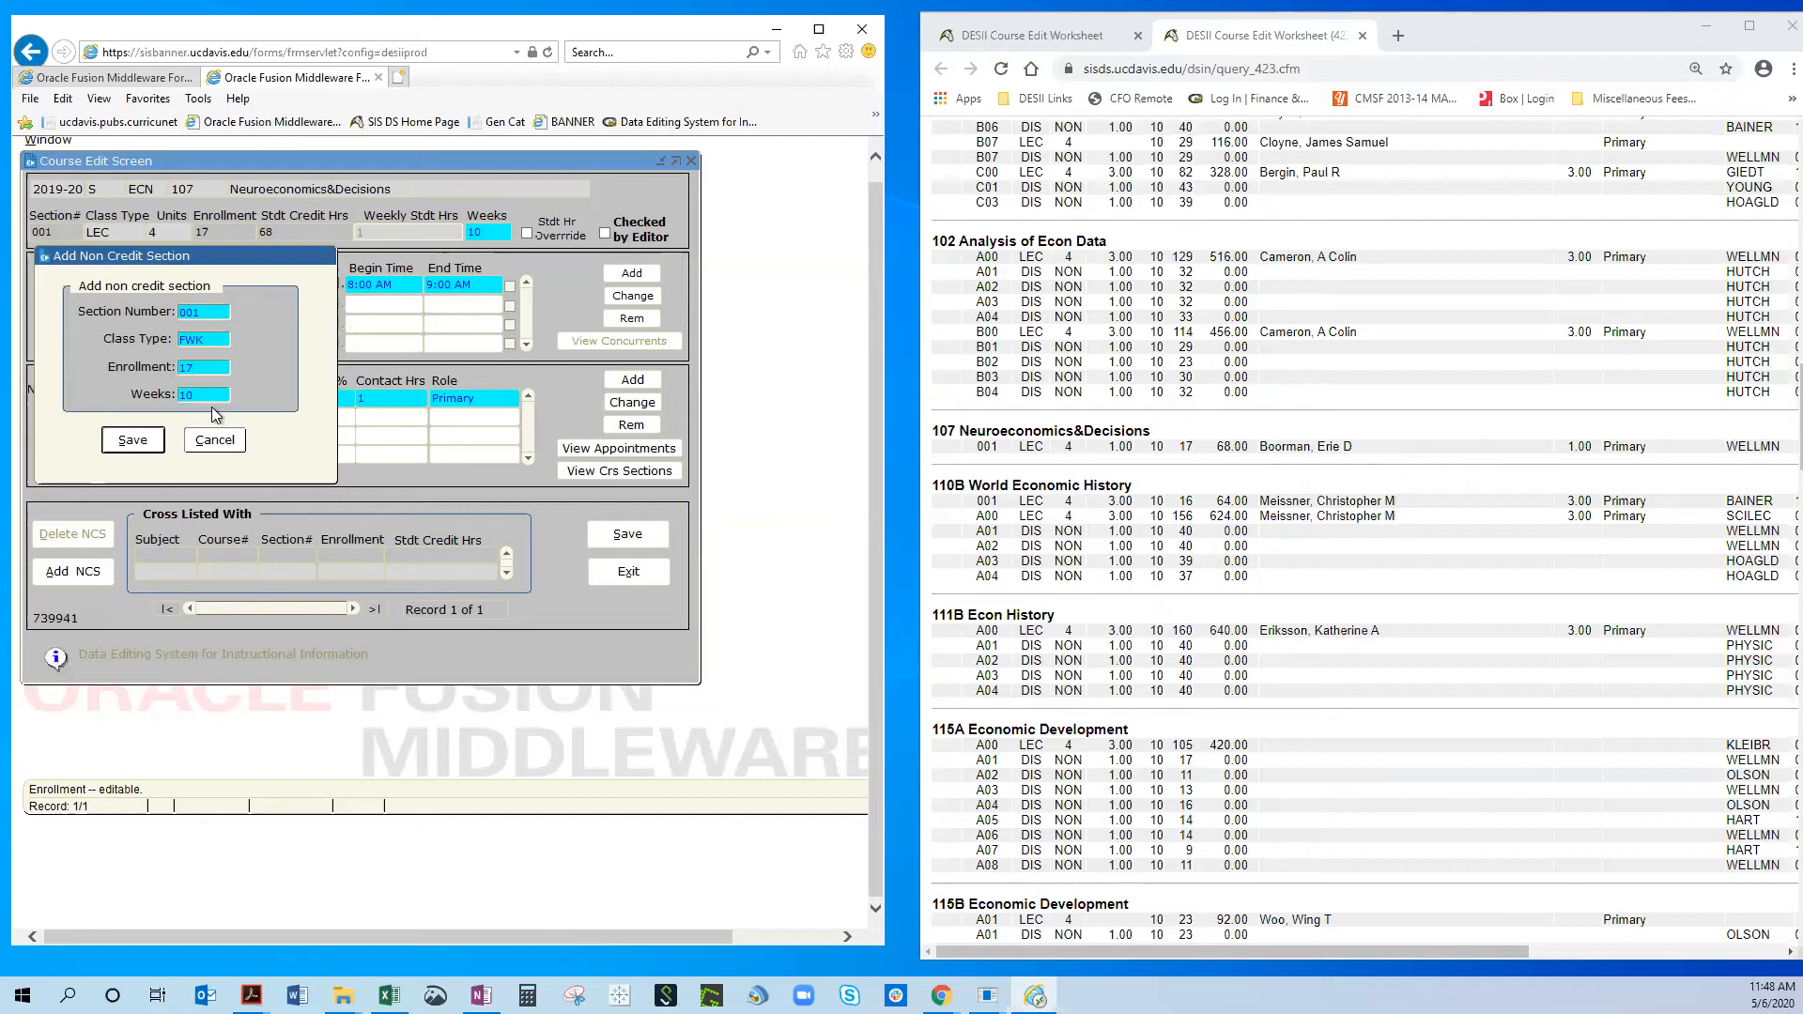
click(137, 445)
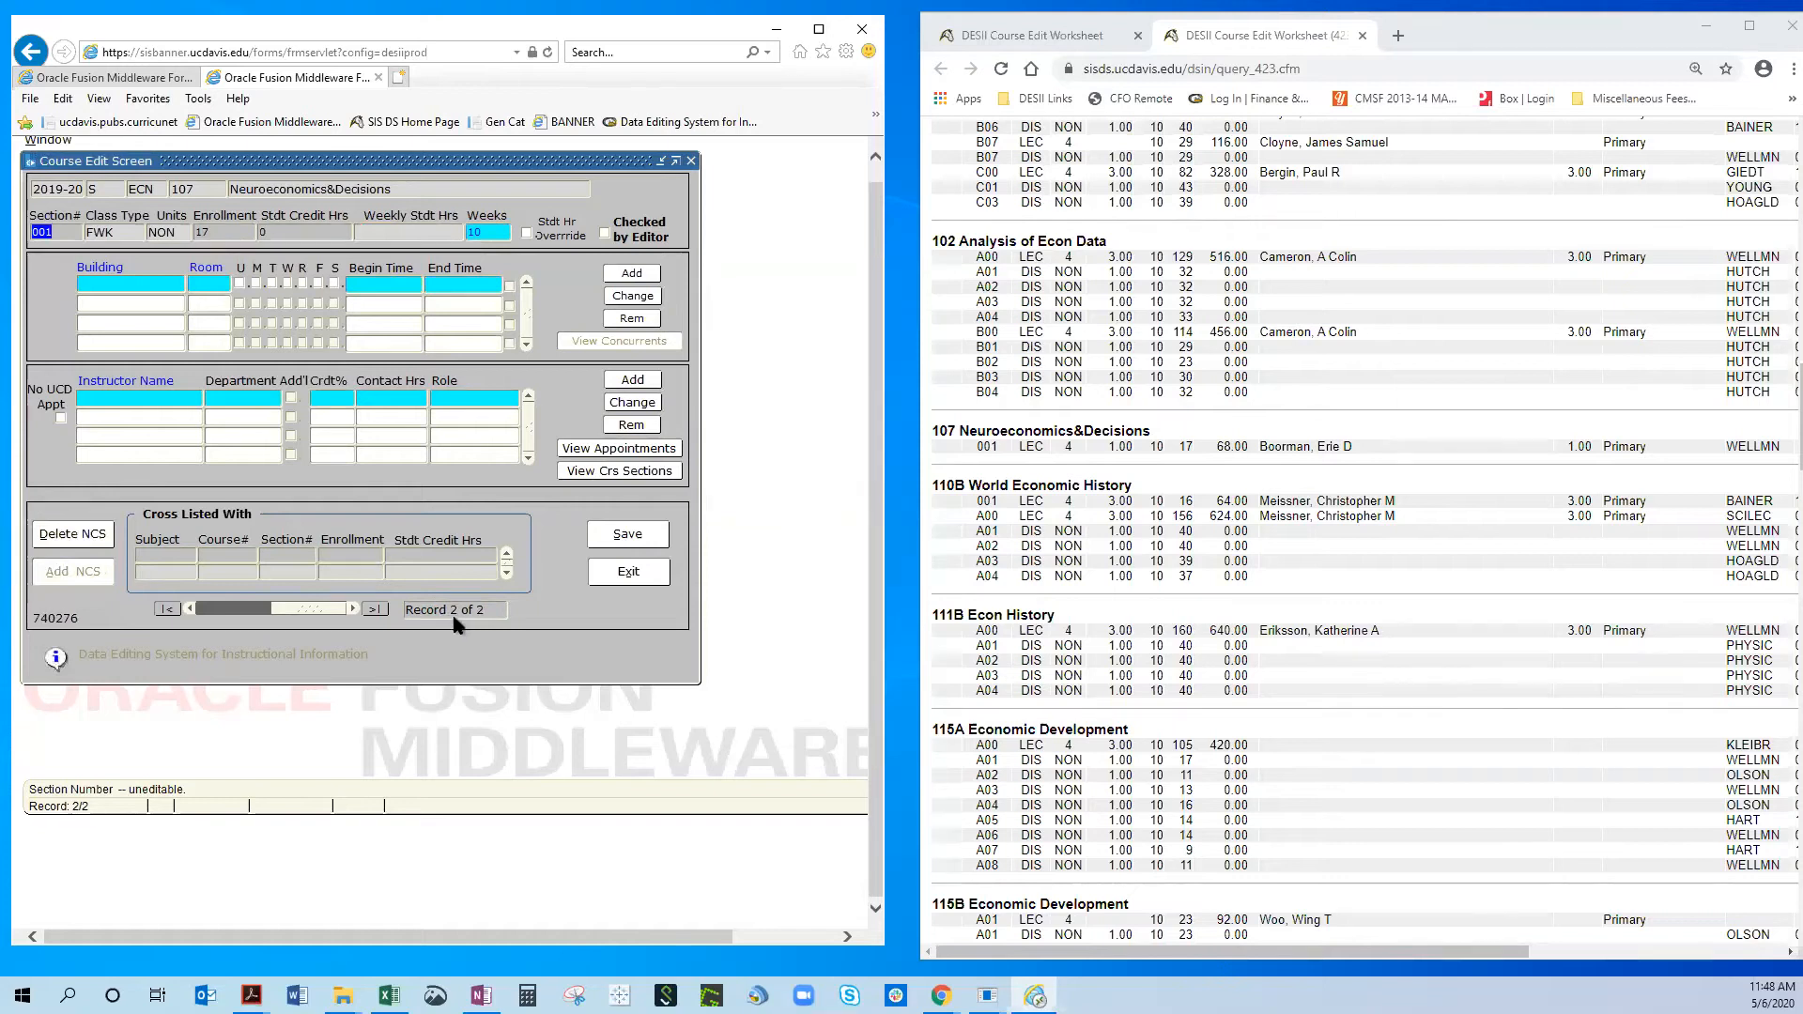
Add a facility record to the non-credit FWK section of course 107 with building OFFCAM, Saturday, 8:00 AM to 5:00 PM.
click(228, 605)
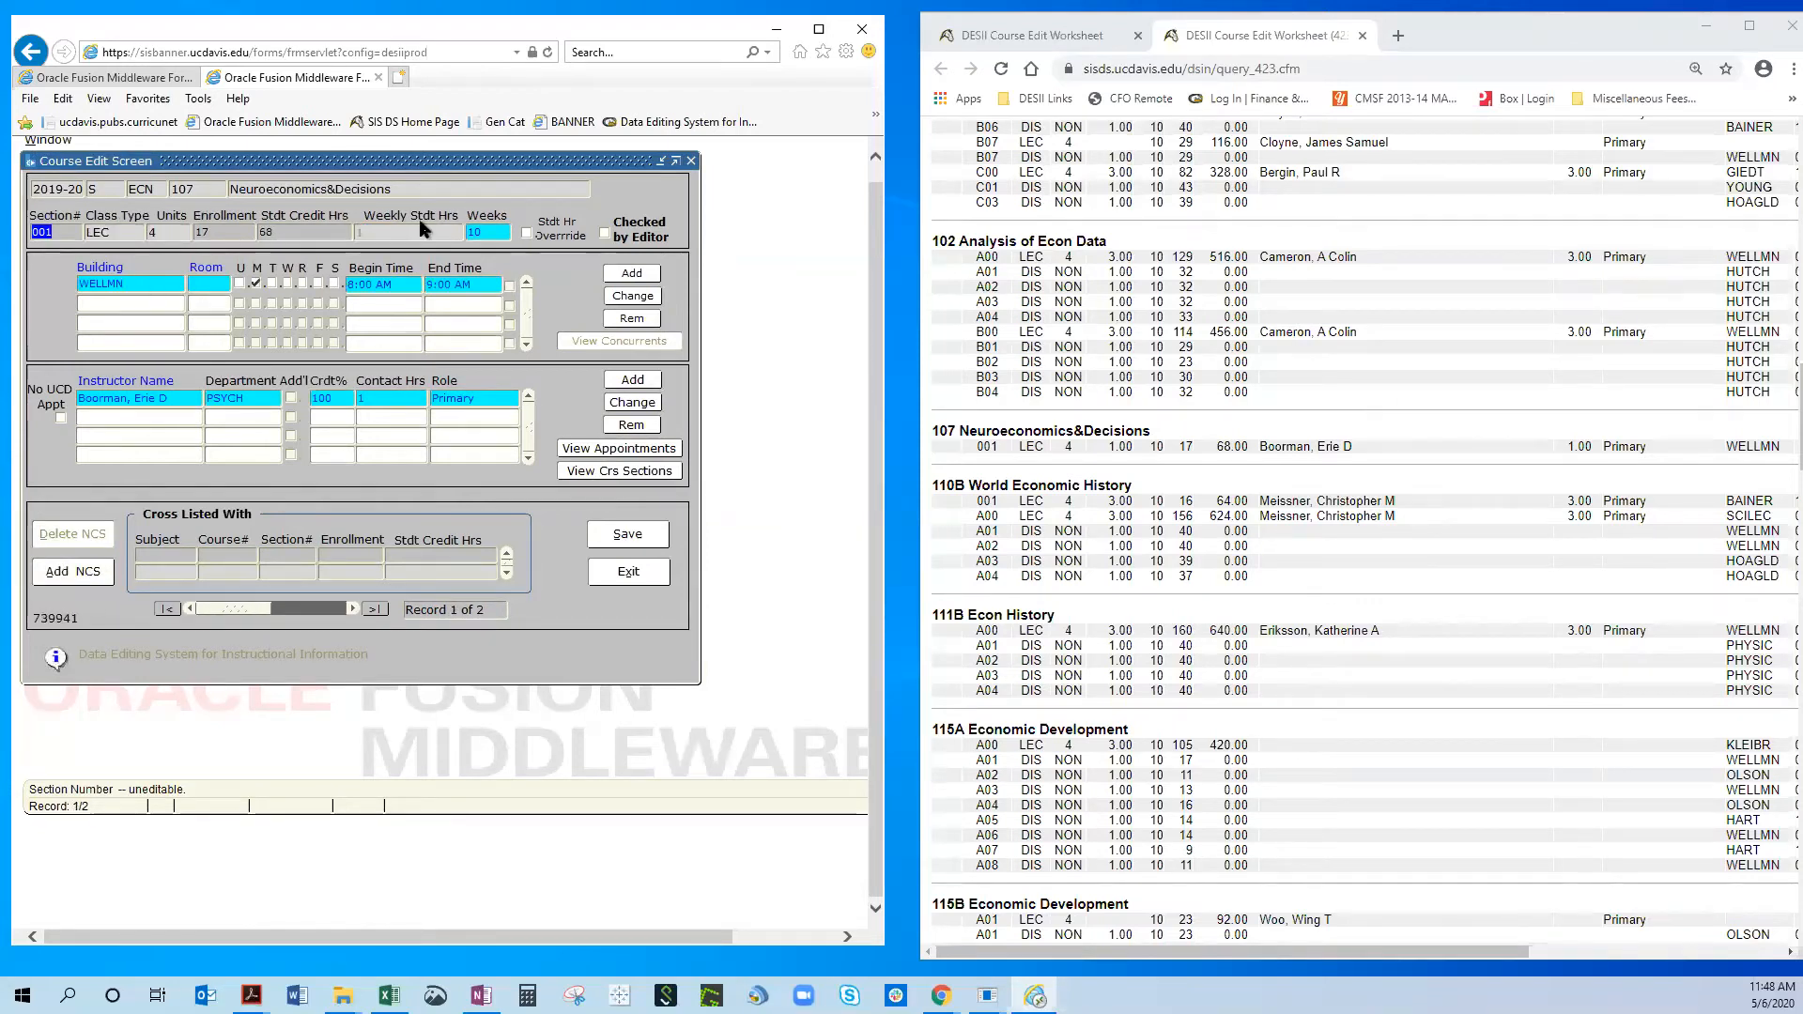
click(328, 612)
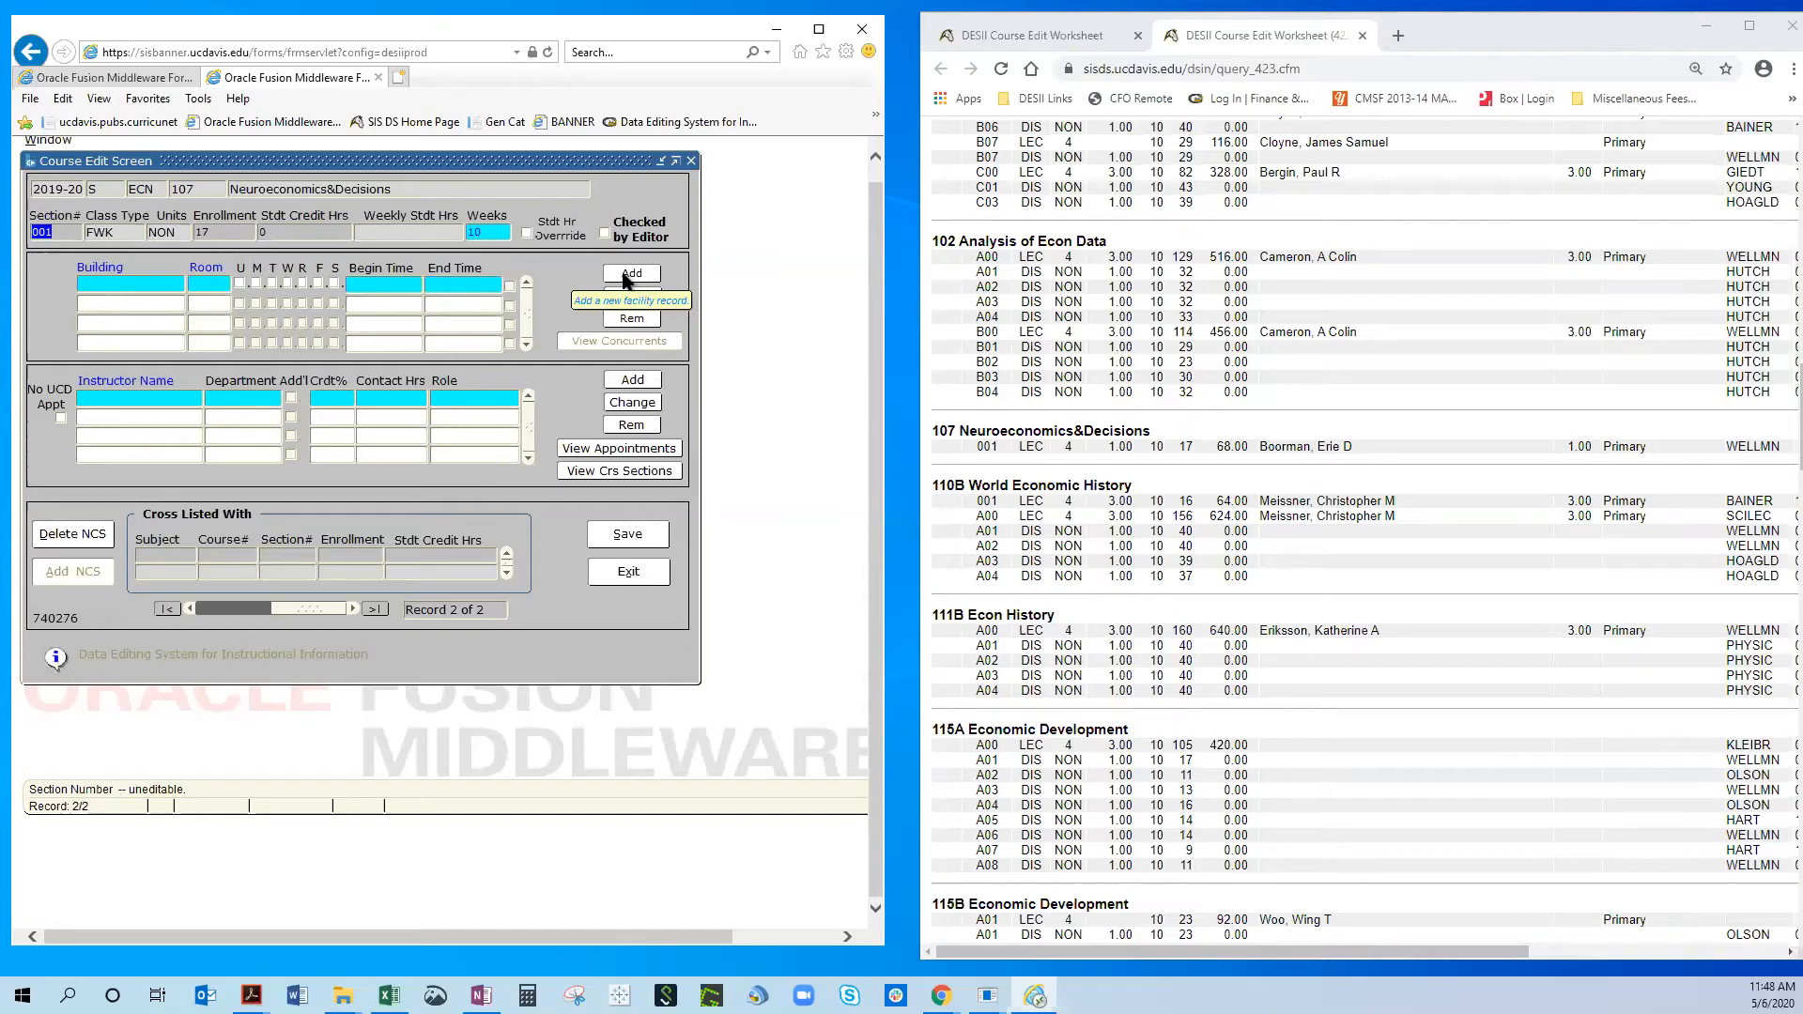
click(628, 274)
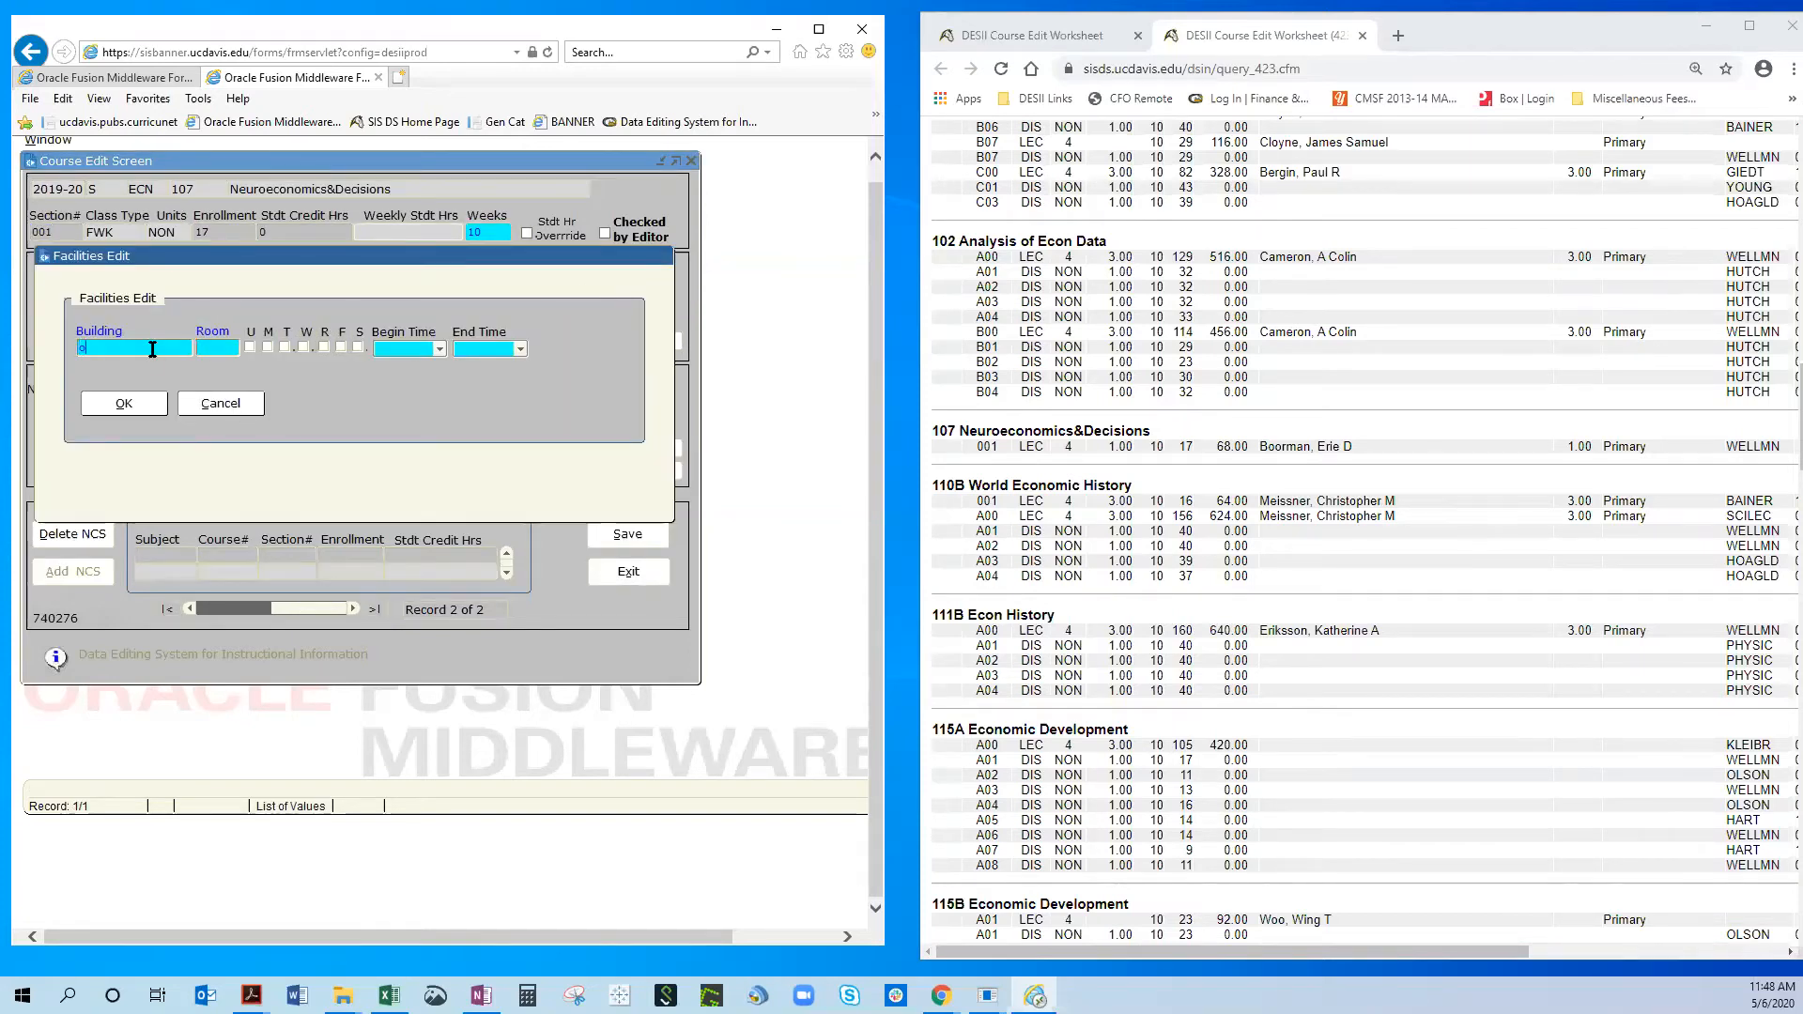
text(off)
click(359, 346)
click(437, 348)
key(8)
key(Tab)
key(5)
key(5)
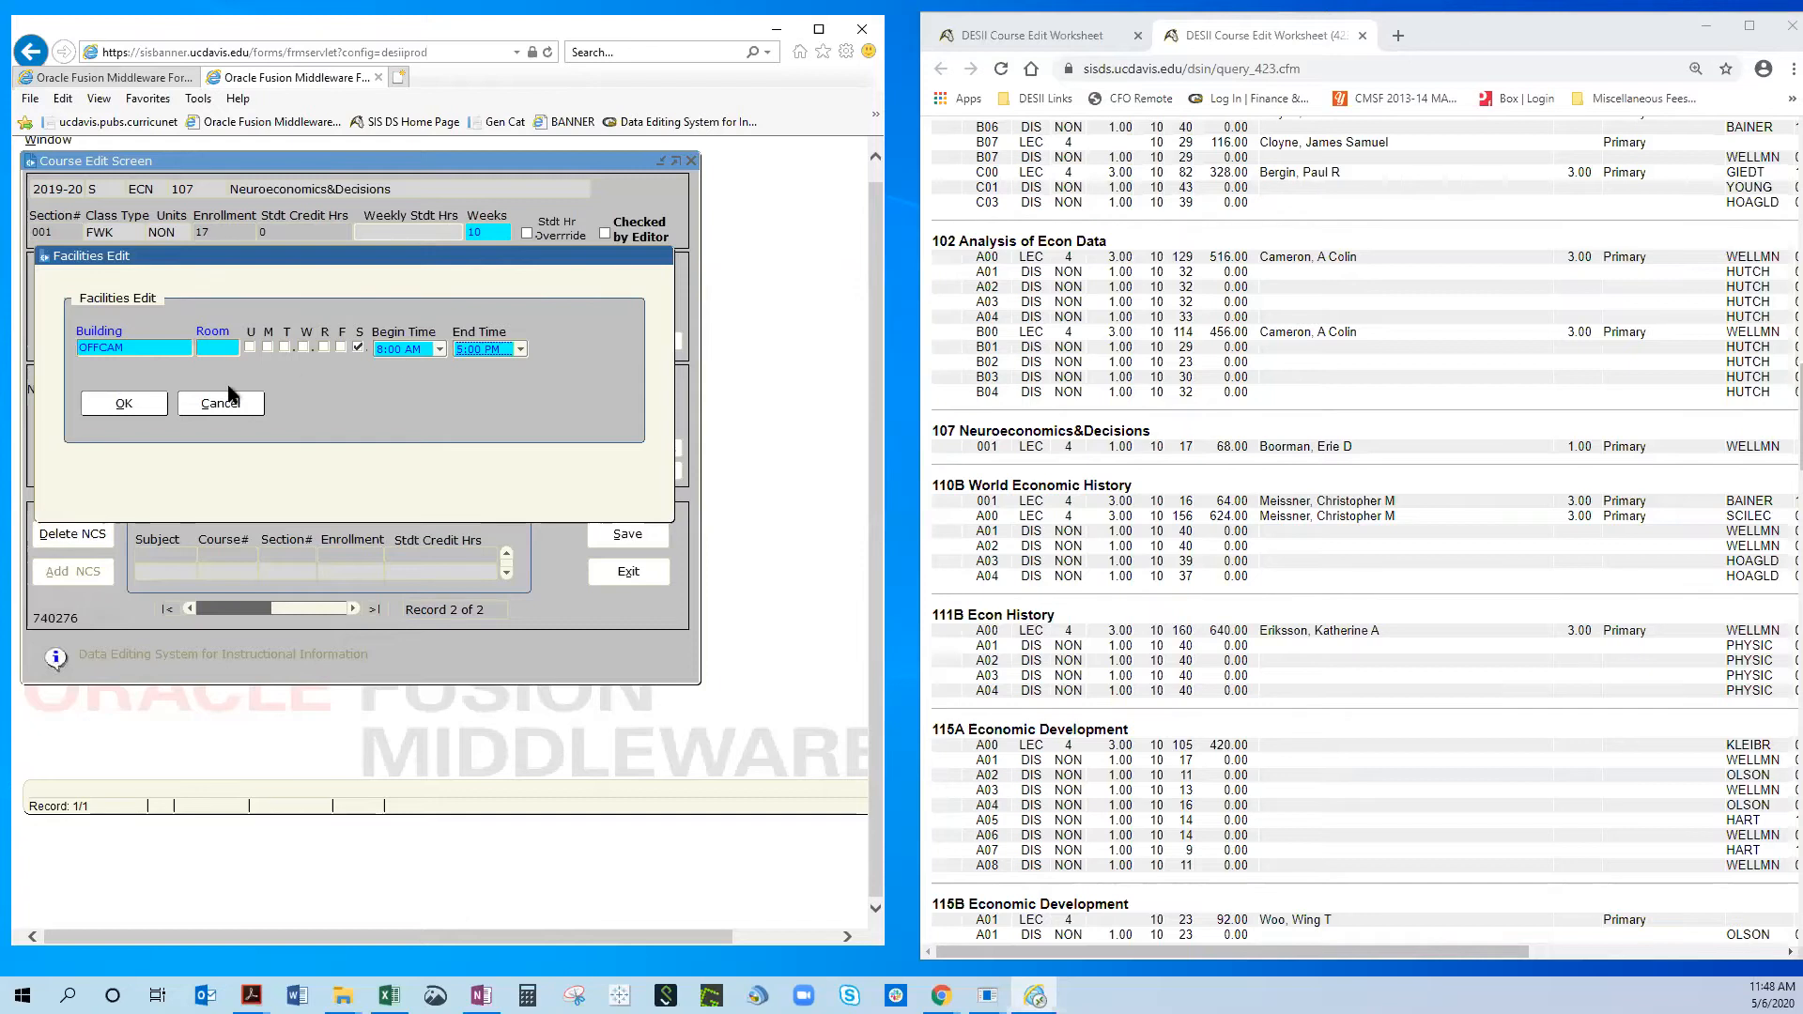
click(123, 403)
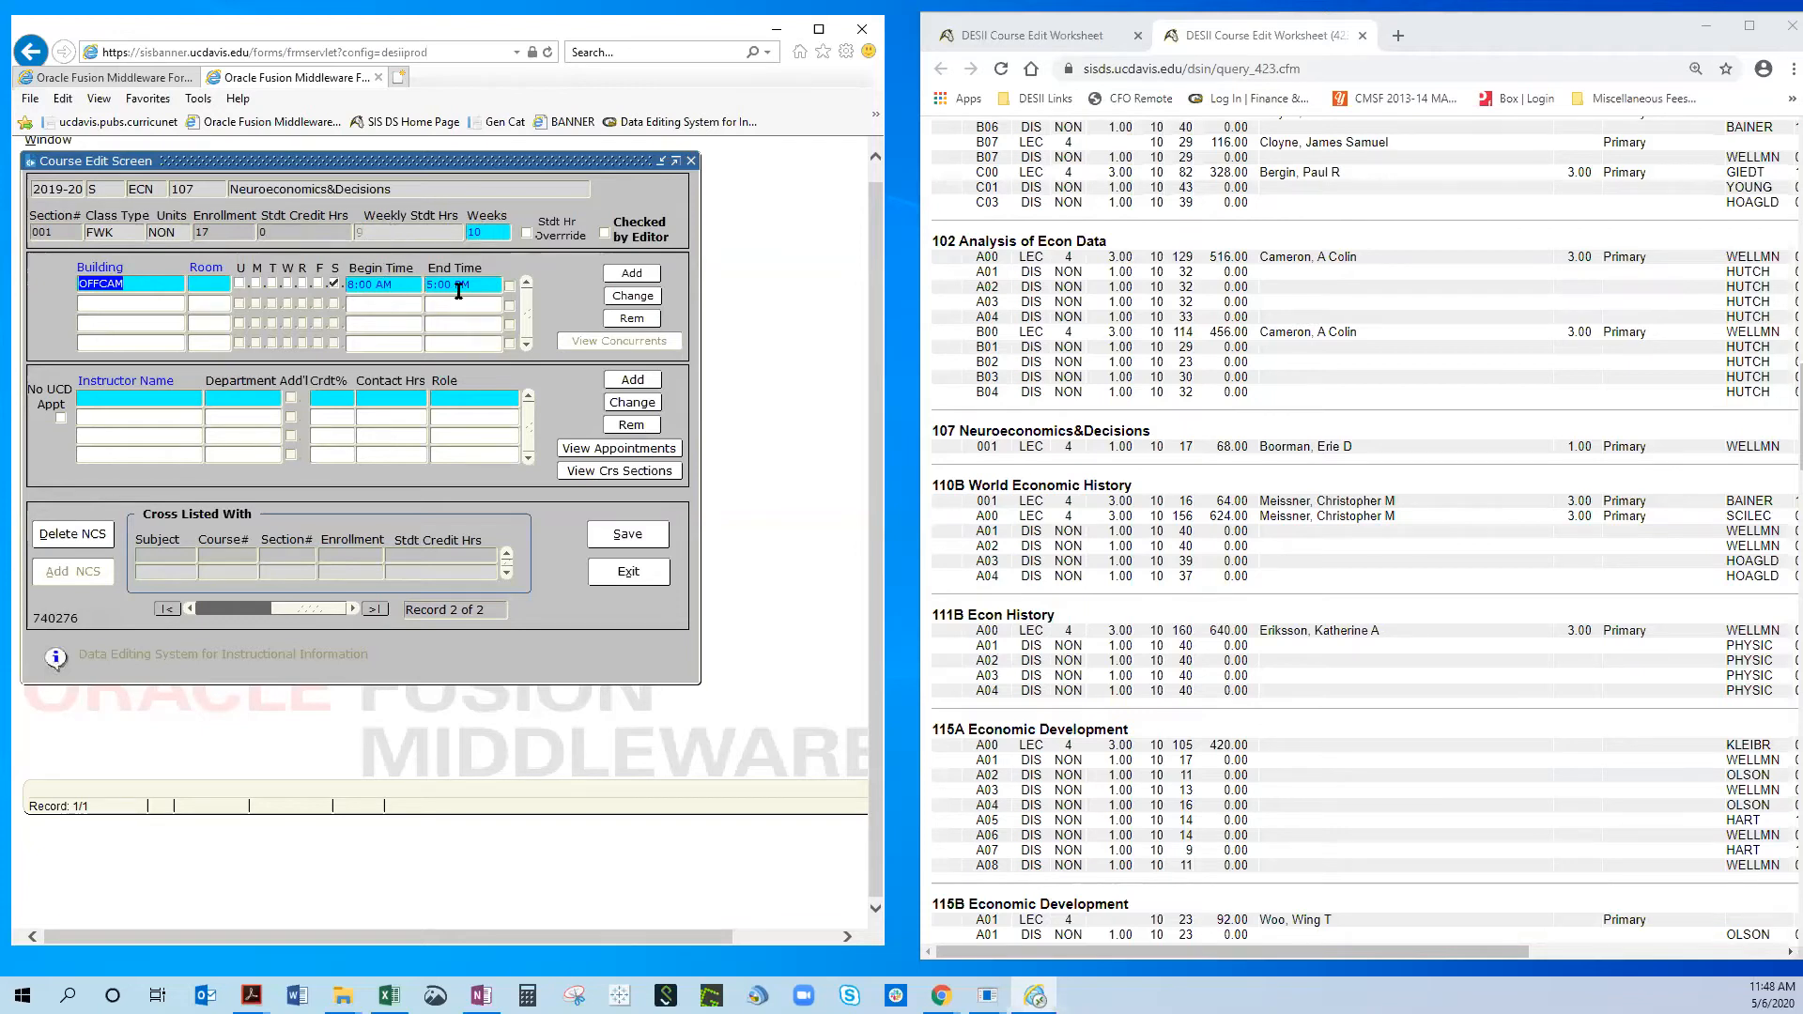
Try overriding the FWK section's weekly student hours with 8 and switch the override back off.
click(526, 234)
click(380, 235)
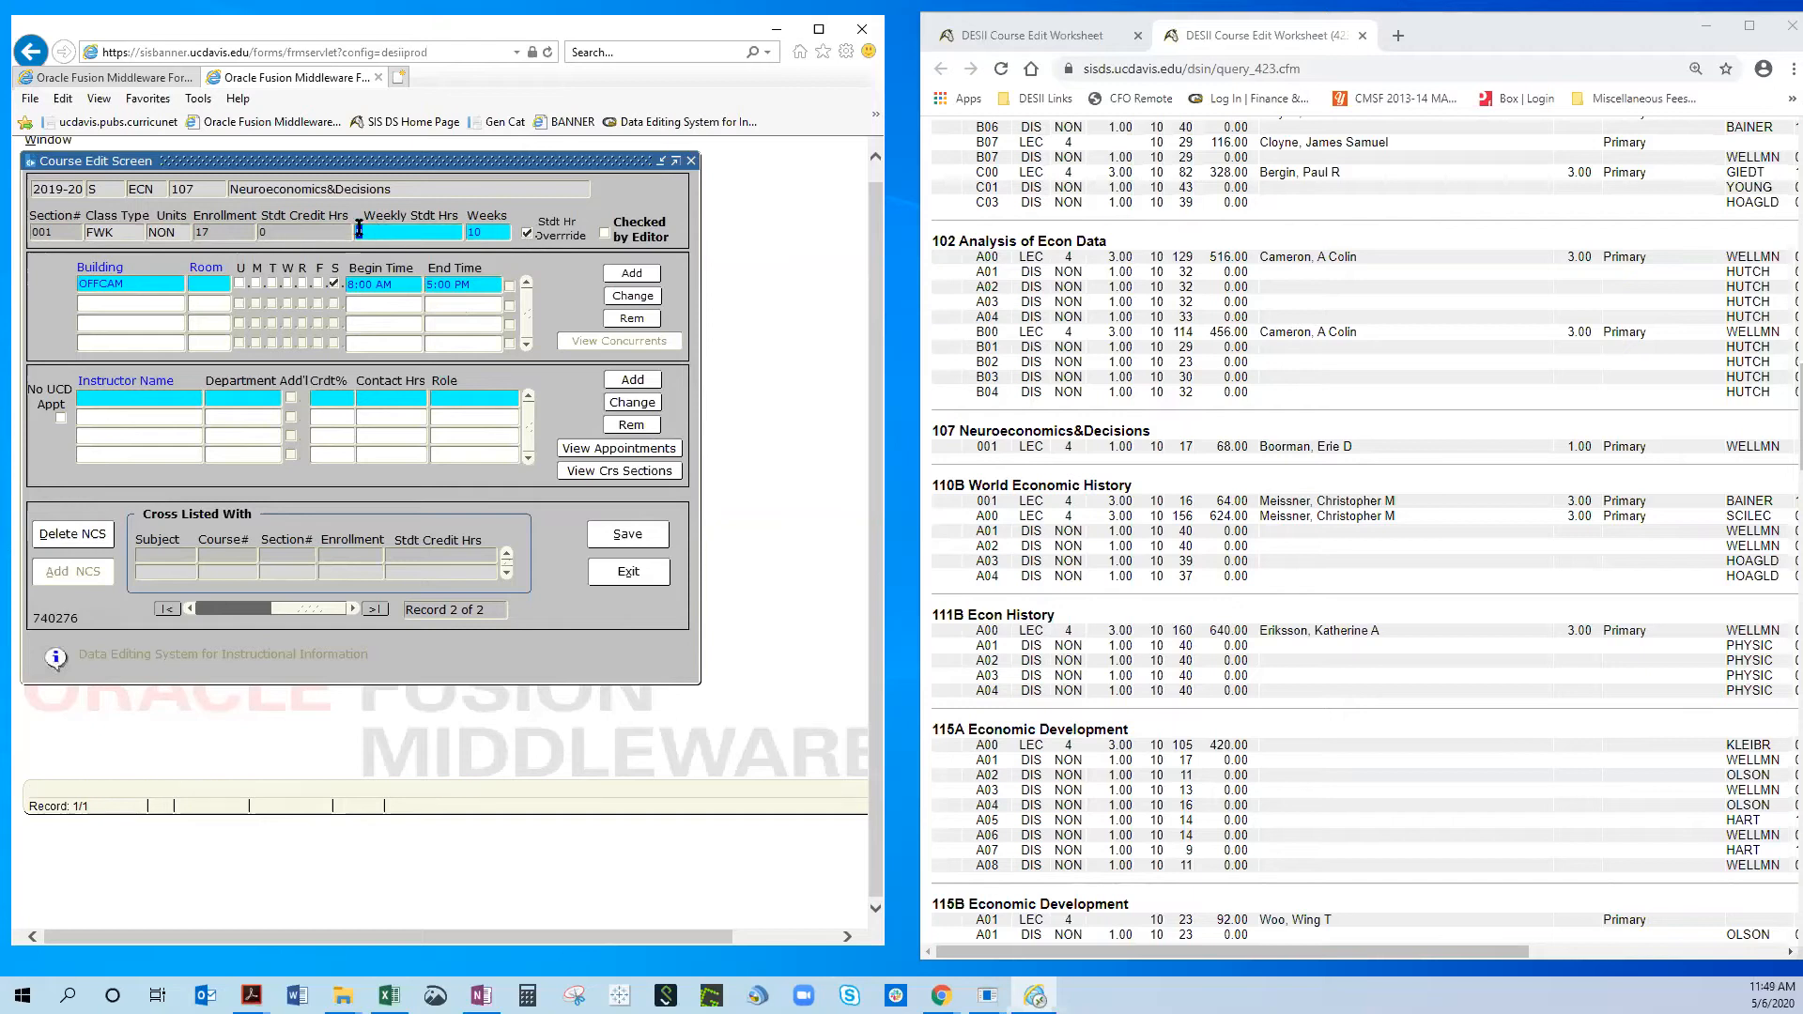
text(8)
mouse_move(528, 240)
click(527, 234)
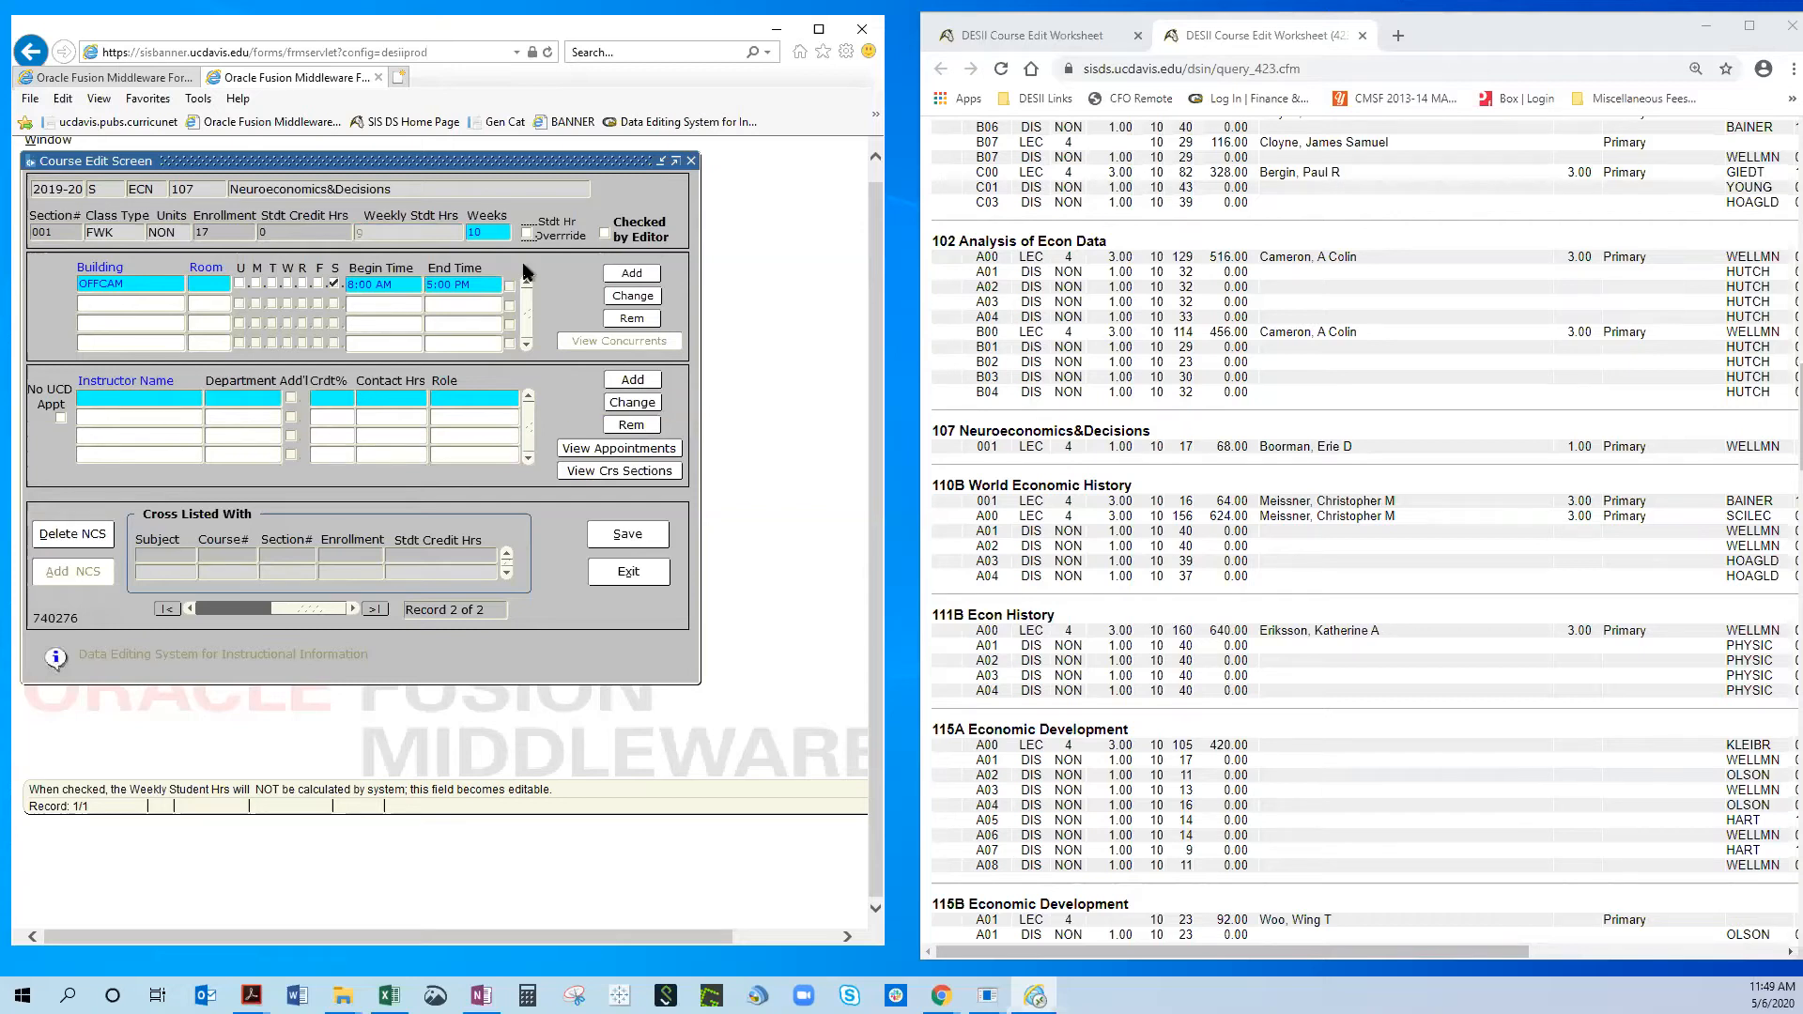
Start adding an instructor to the FWK section and search the instructor selection list by partial last and first name.
click(642, 387)
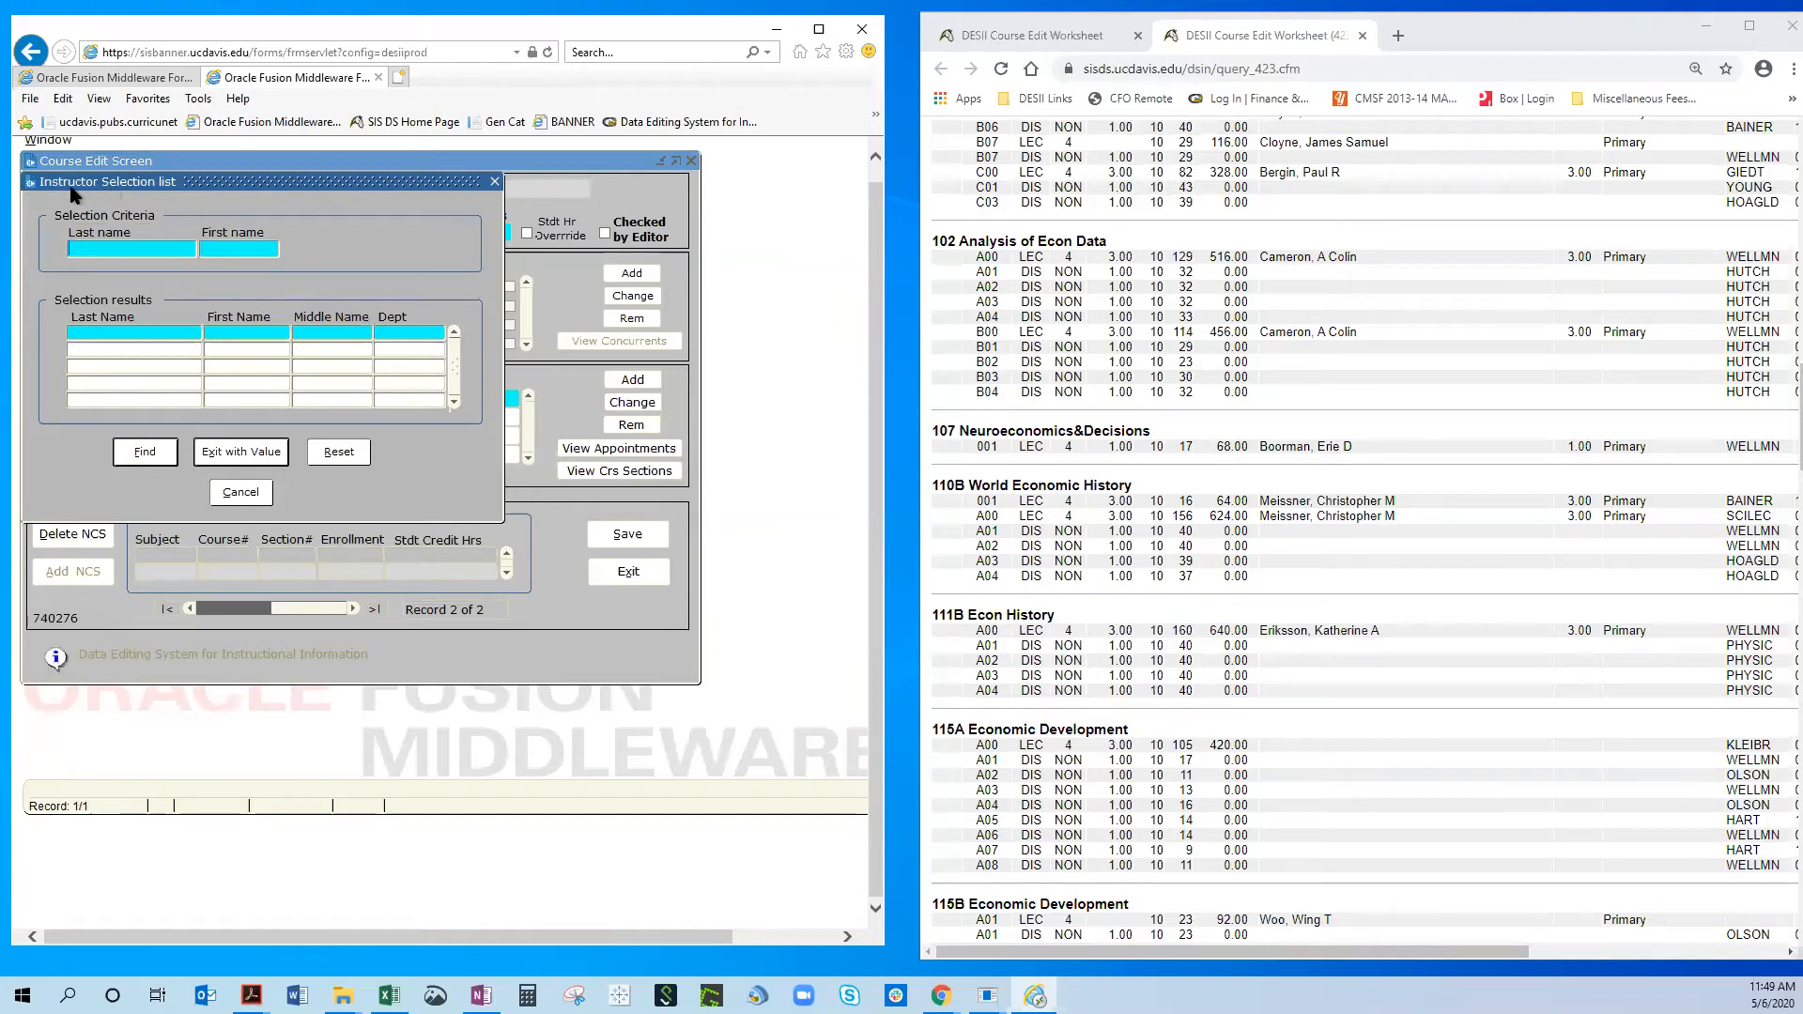
click(120, 250)
text(cam)
key(Tab)
text(co)
click(158, 457)
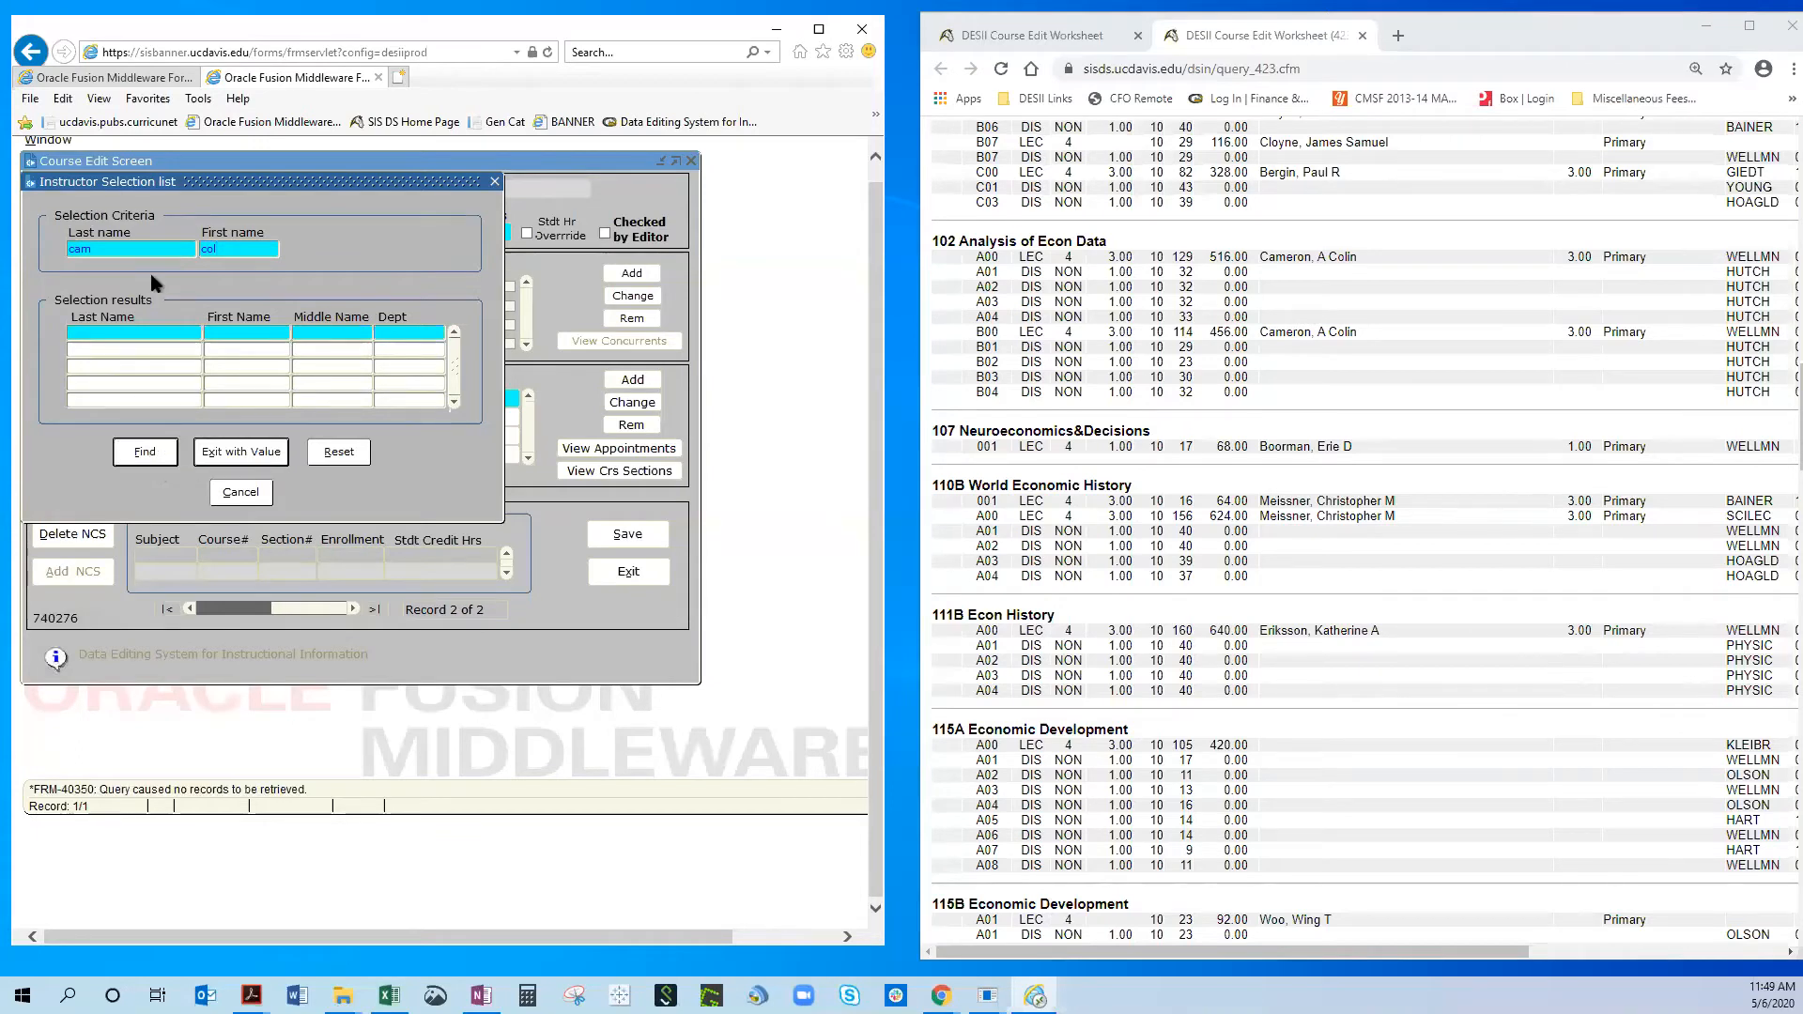
Search for a different instructor by partial last and first name and bring the match into the FWK section's instructor record.
click(130, 252)
key(BackSpace)
key(BackSpace)
key(BackSpace)
text(strau)
key(Tab)
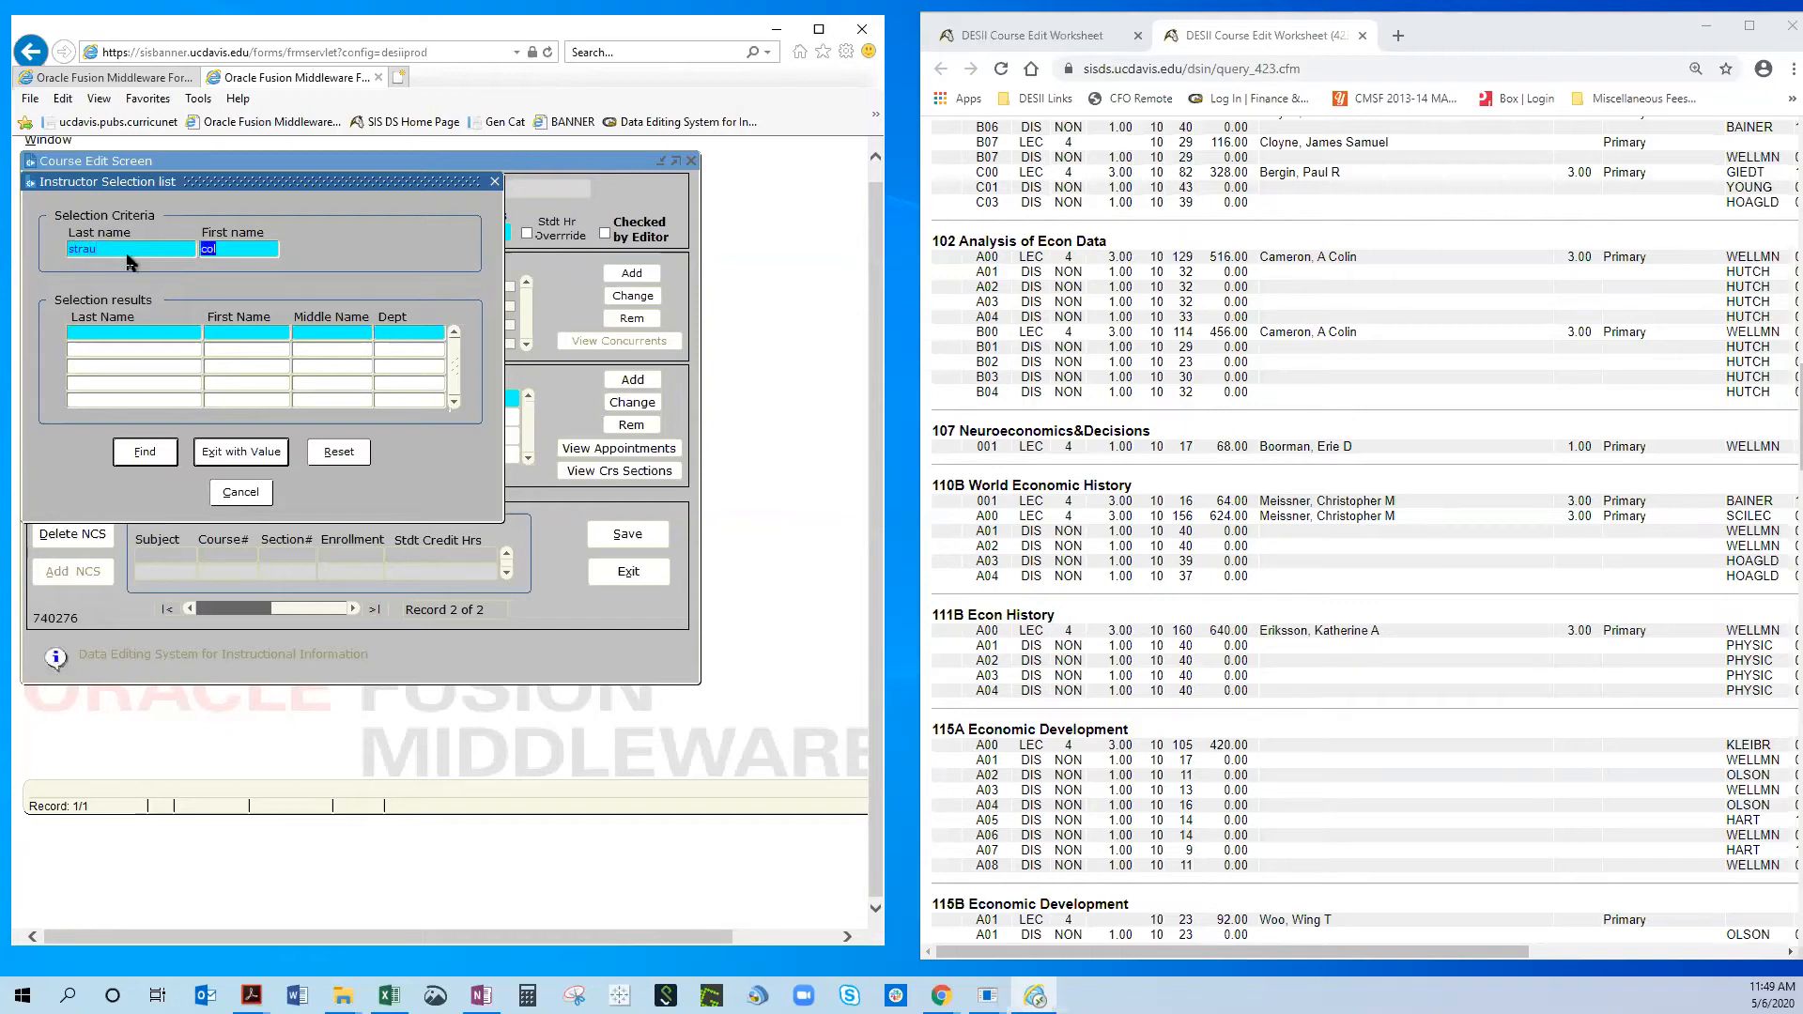
text(tere)
click(143, 448)
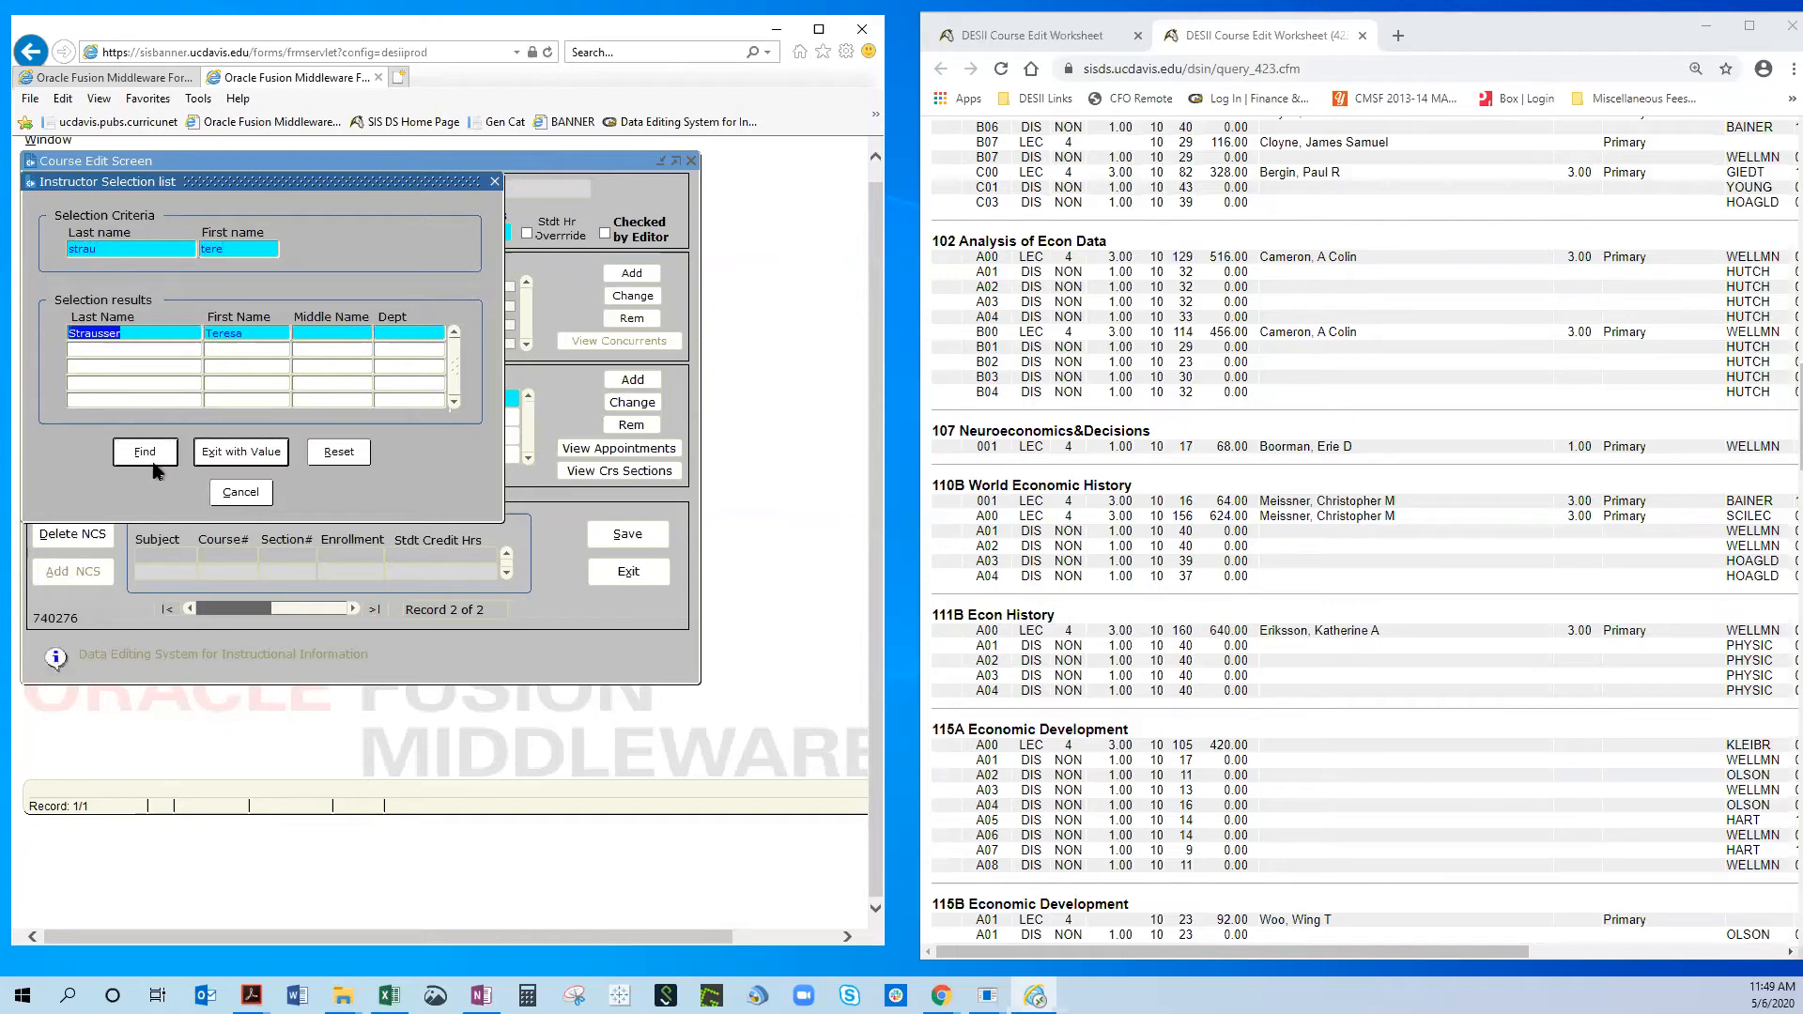
click(231, 456)
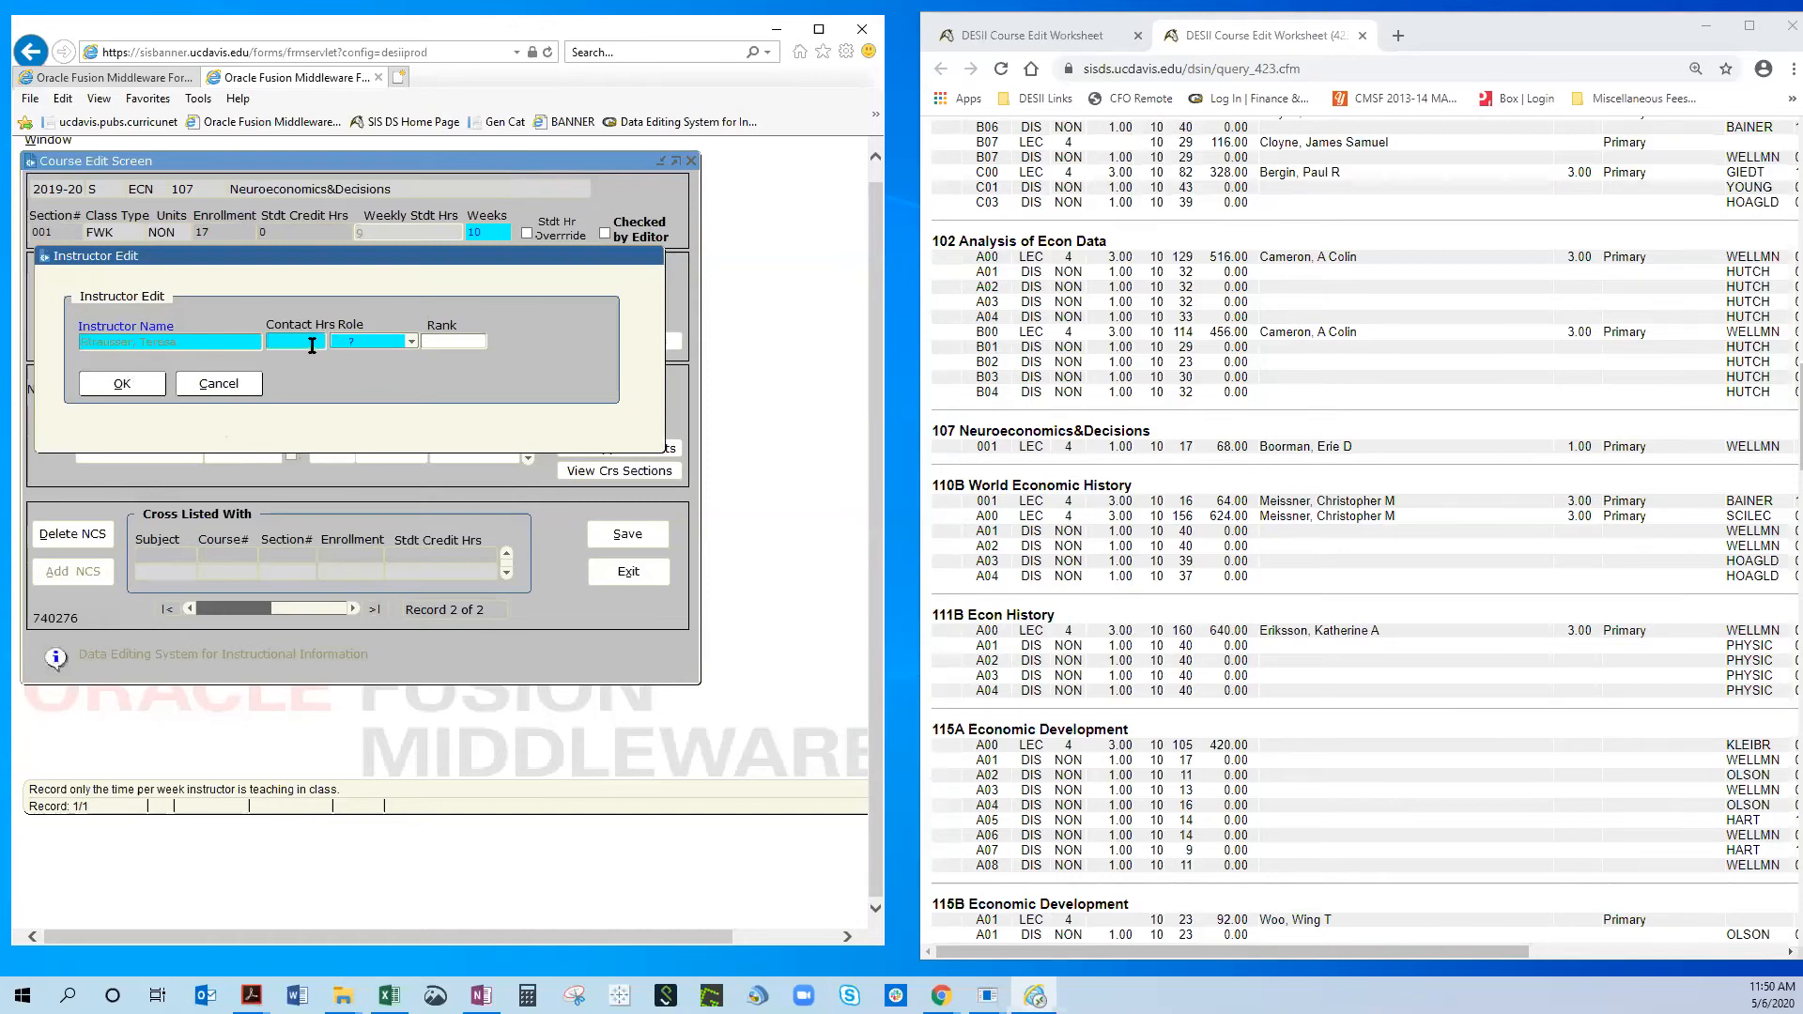
Give the FWK section's instructor 9 contact hours and the Primary role, and save the section changes.
text(9)
click(409, 342)
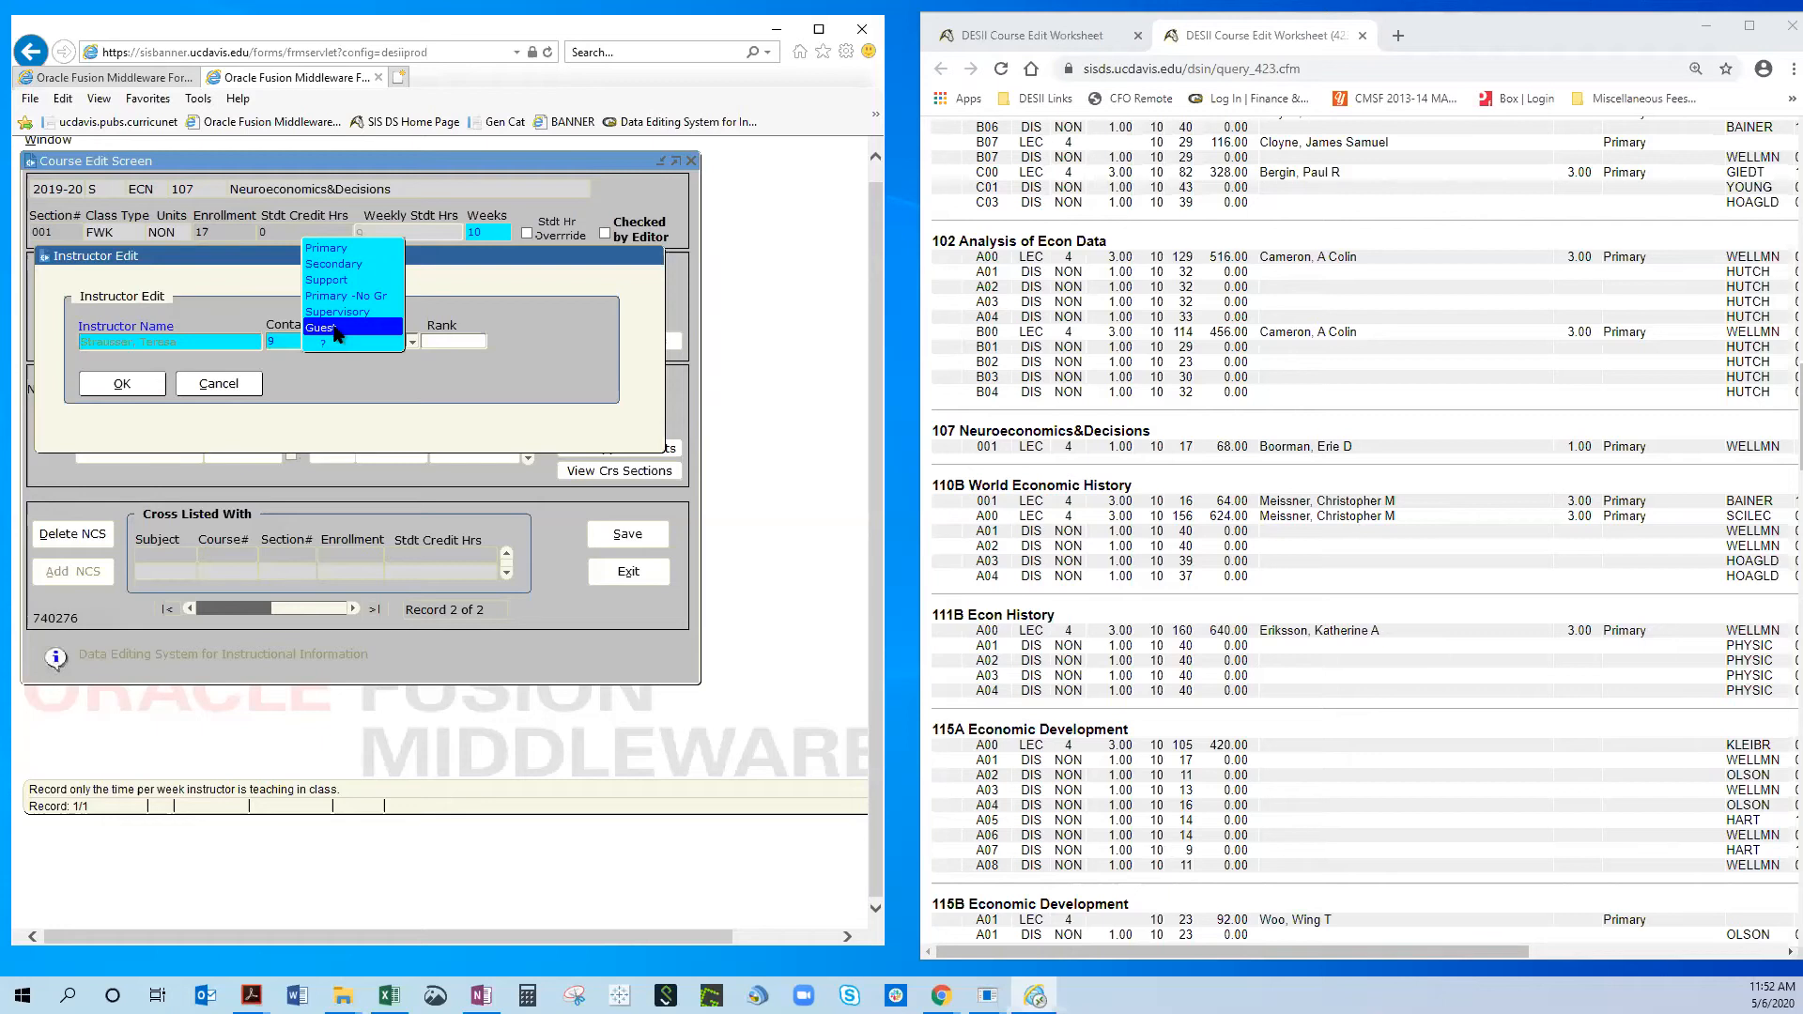
click(332, 248)
click(144, 380)
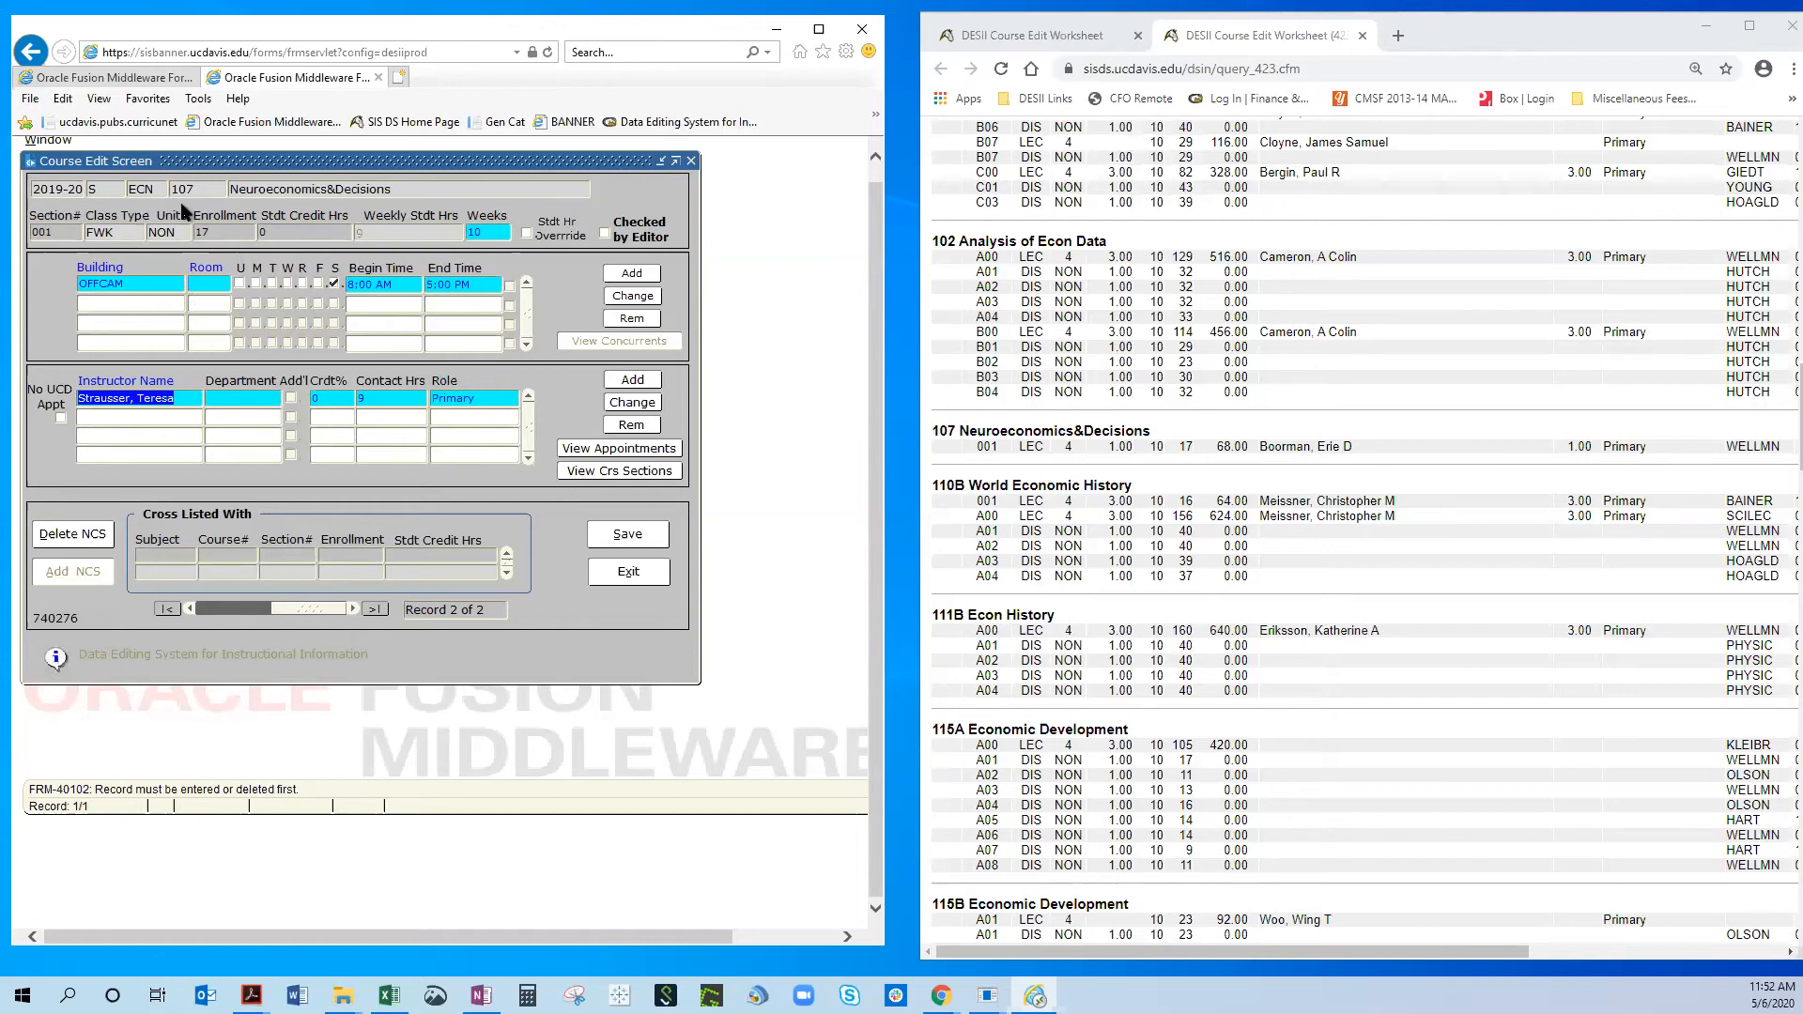
click(238, 615)
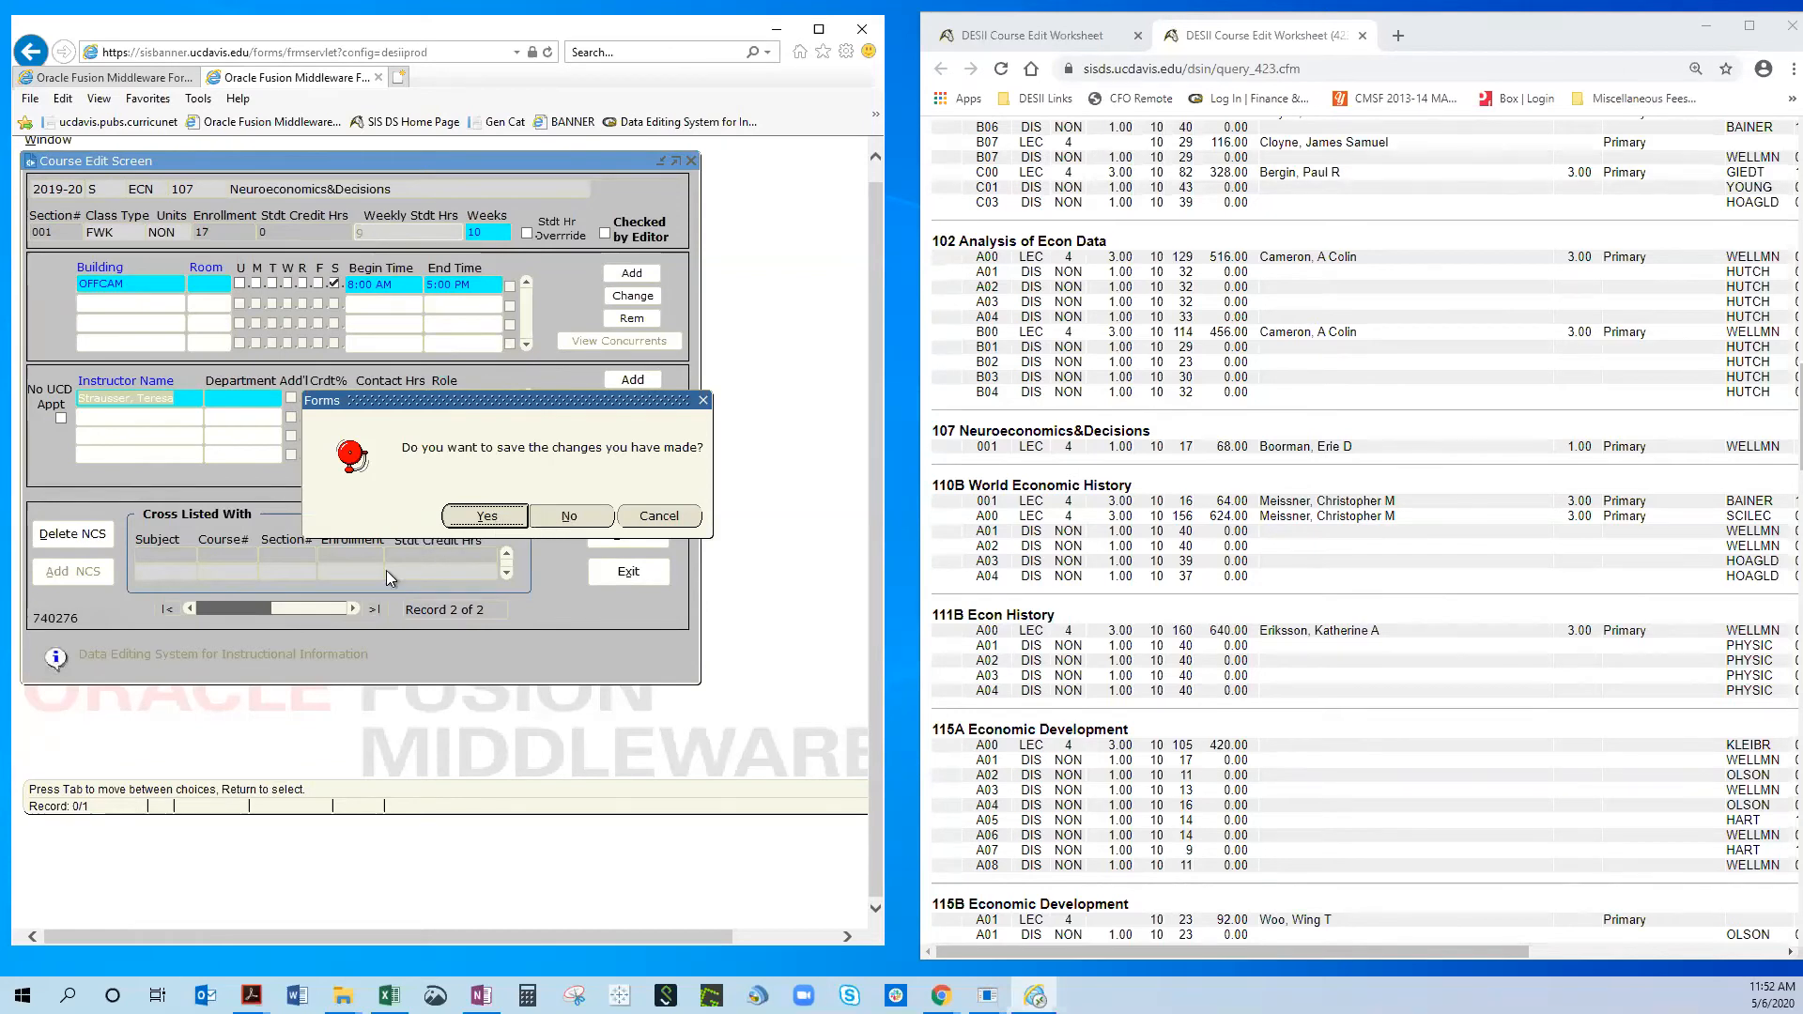
click(467, 517)
Examine the appointments and course sections of the instructor assigned to the 107 lecture section.
click(246, 610)
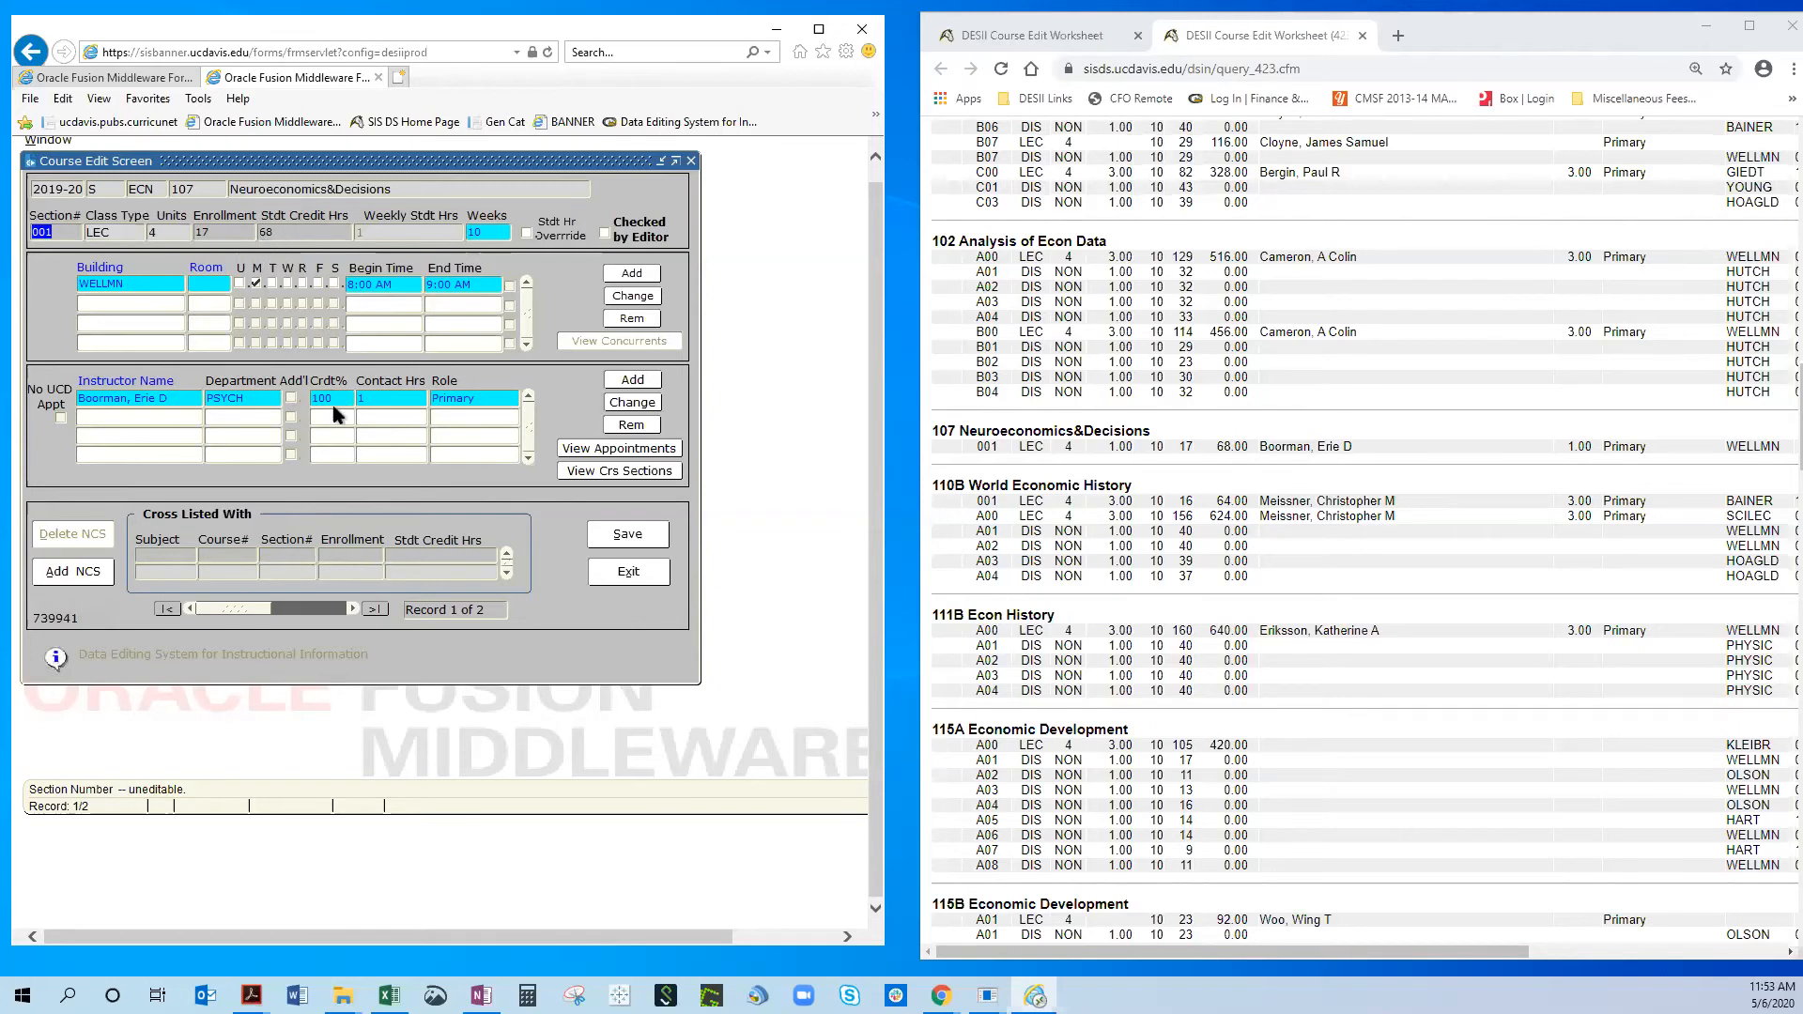
mouse_move(335, 407)
mouse_move(158, 408)
click(573, 449)
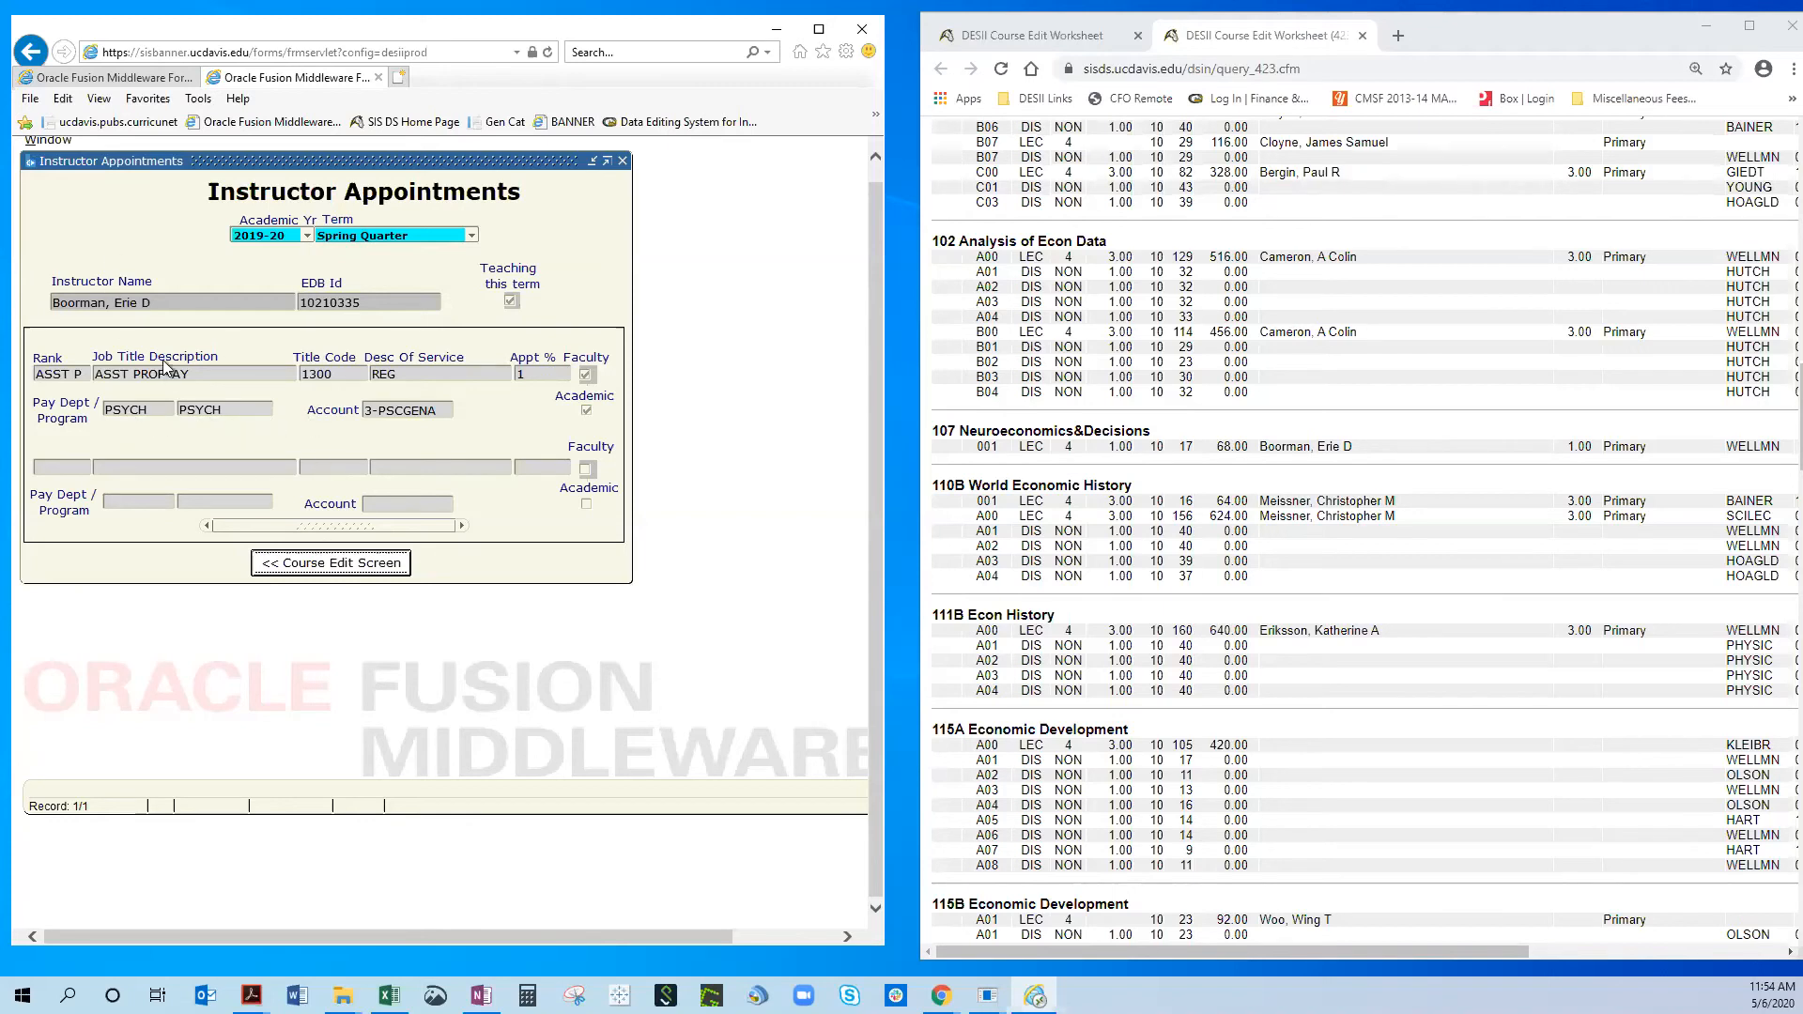
click(304, 563)
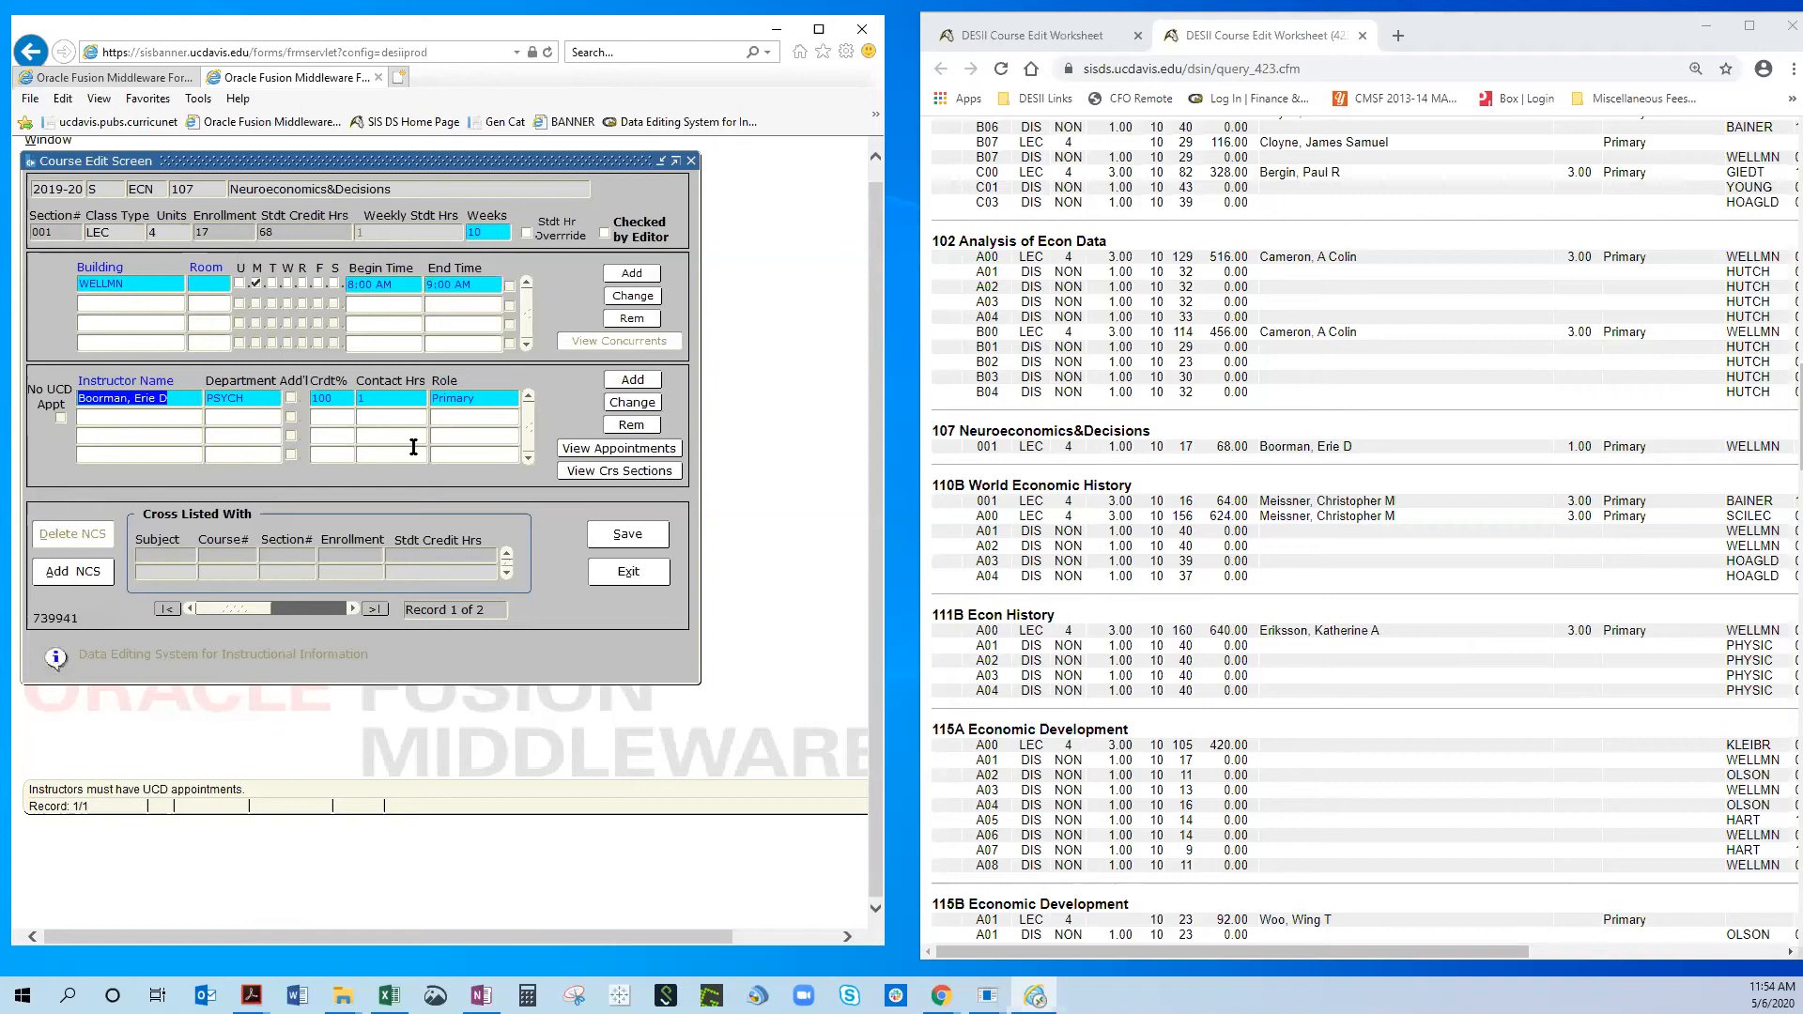
click(585, 474)
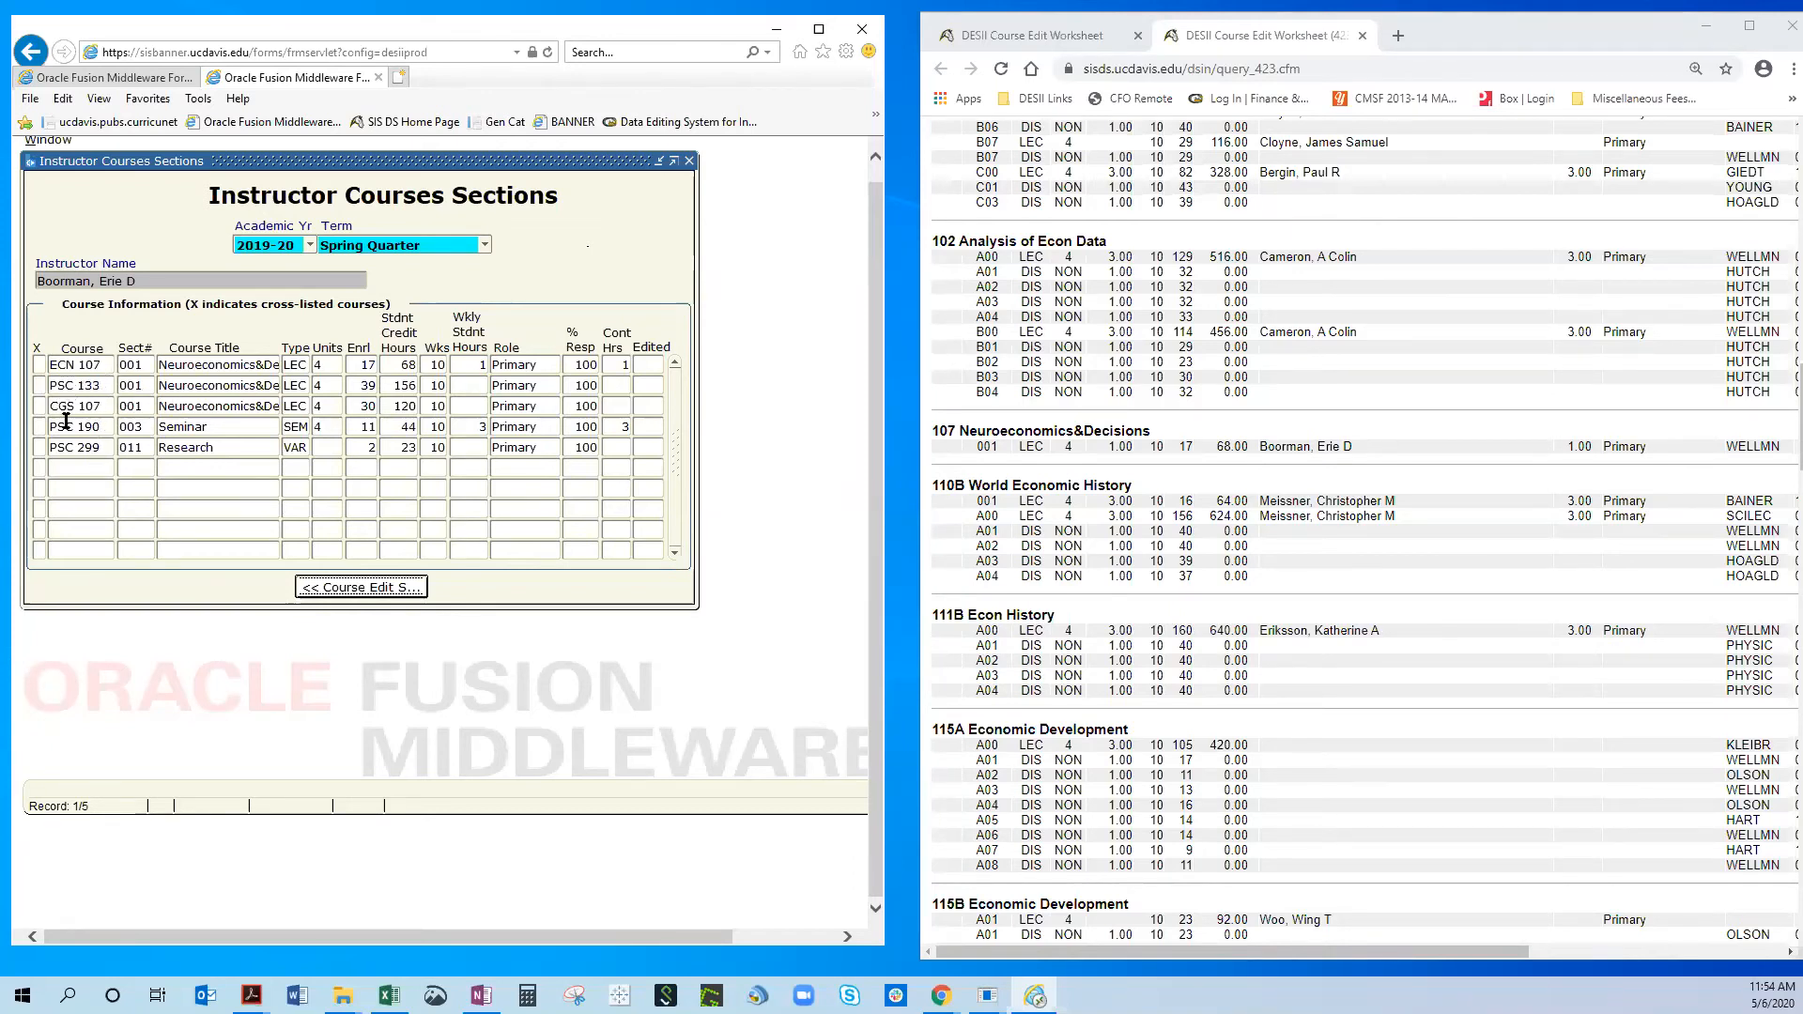
click(316, 589)
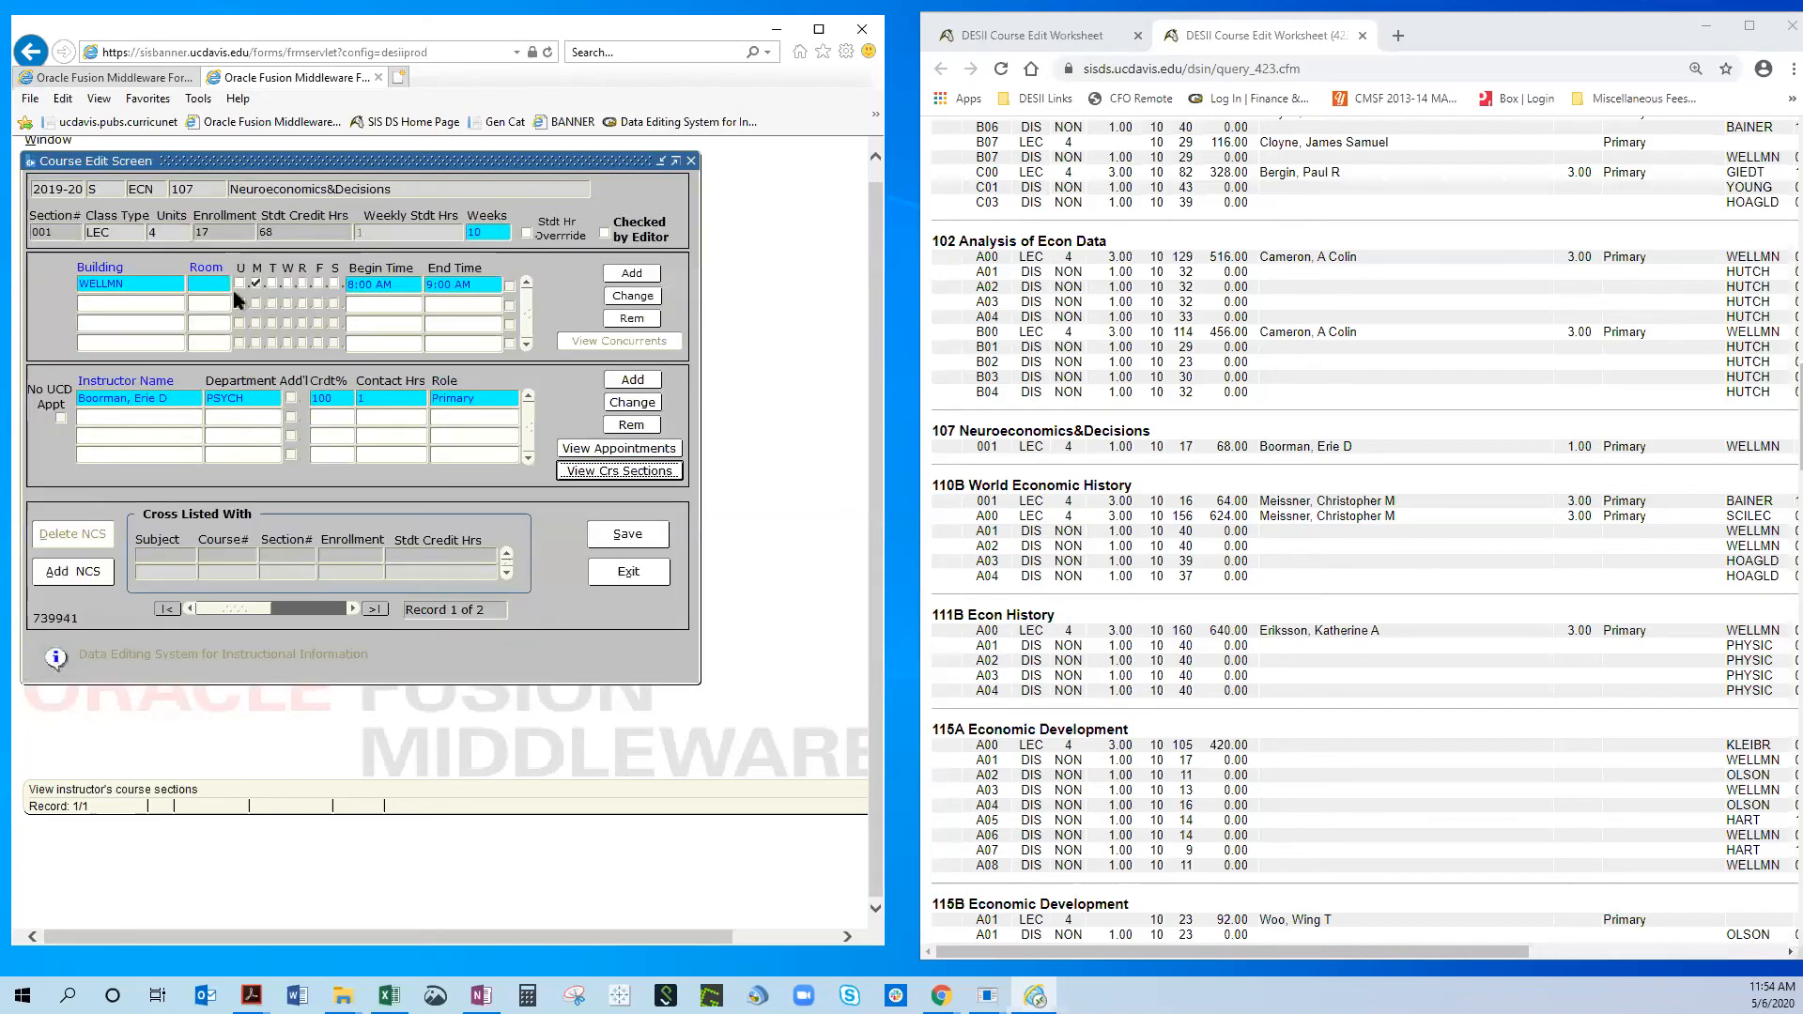
Leave ECN 107, look up CGS 107 for Spring Quarter 2020 and examine its lecture section.
click(629, 572)
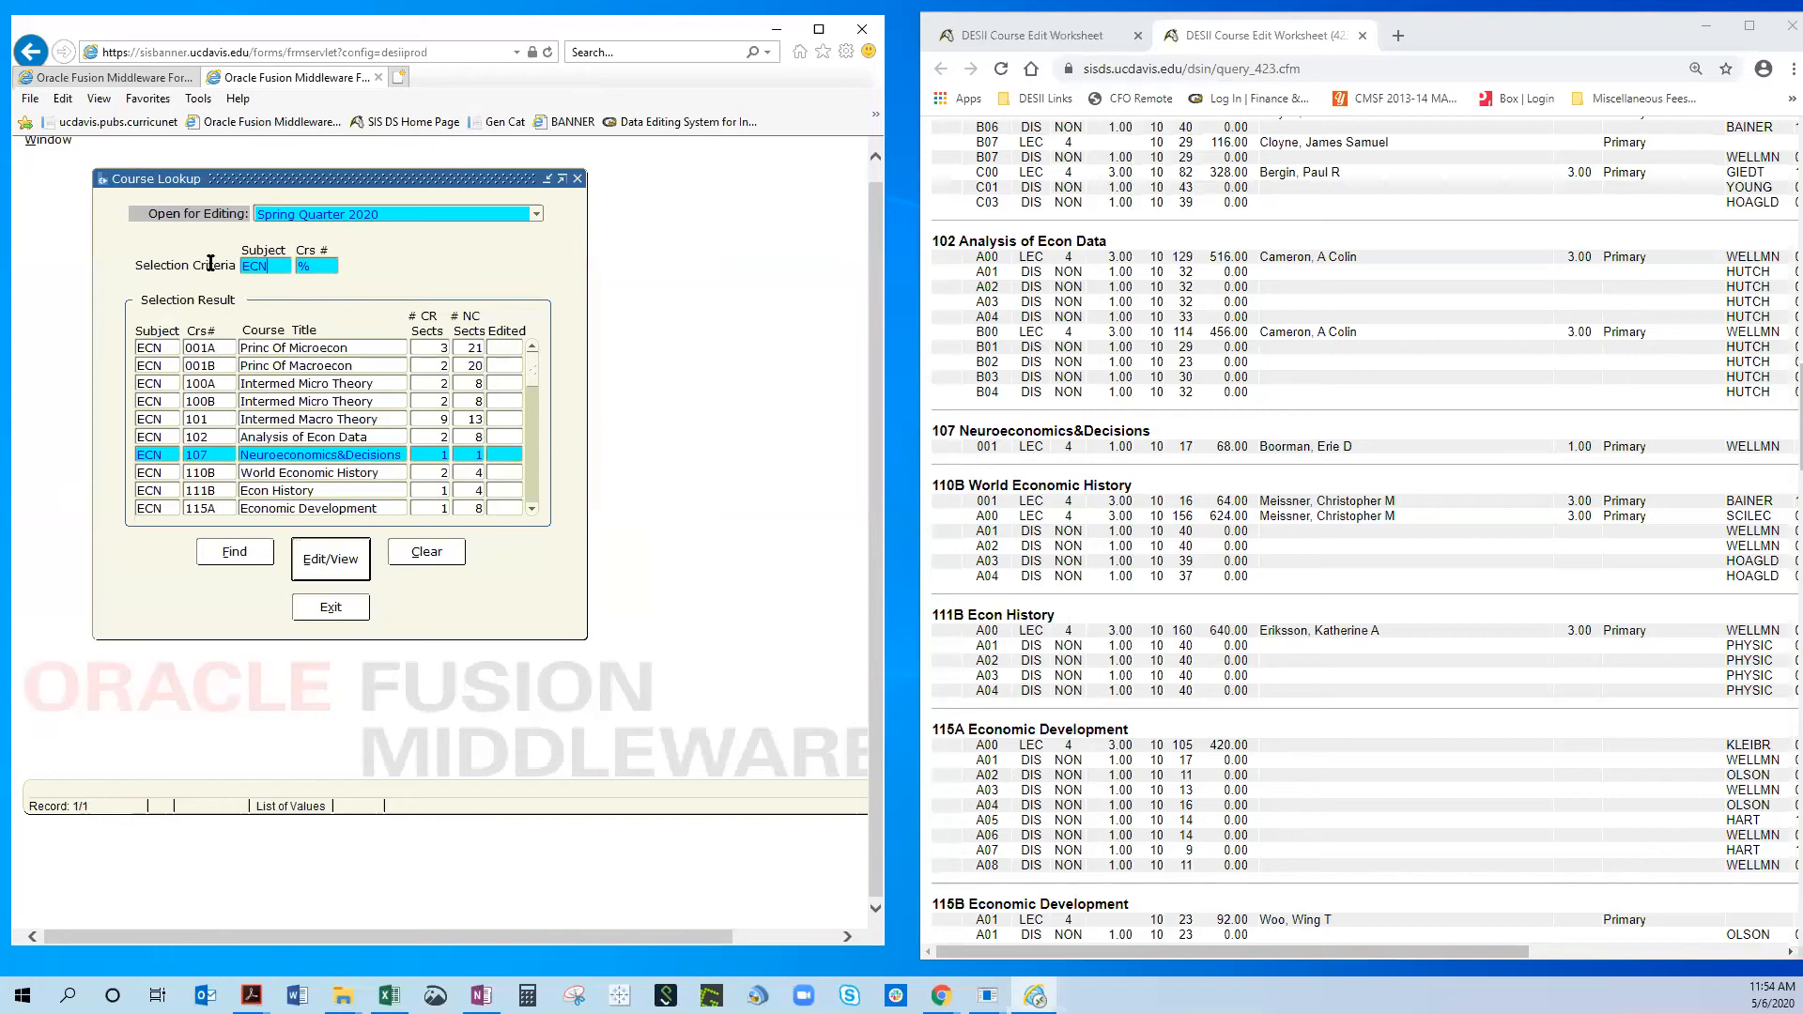
key(Tab)
click(328, 562)
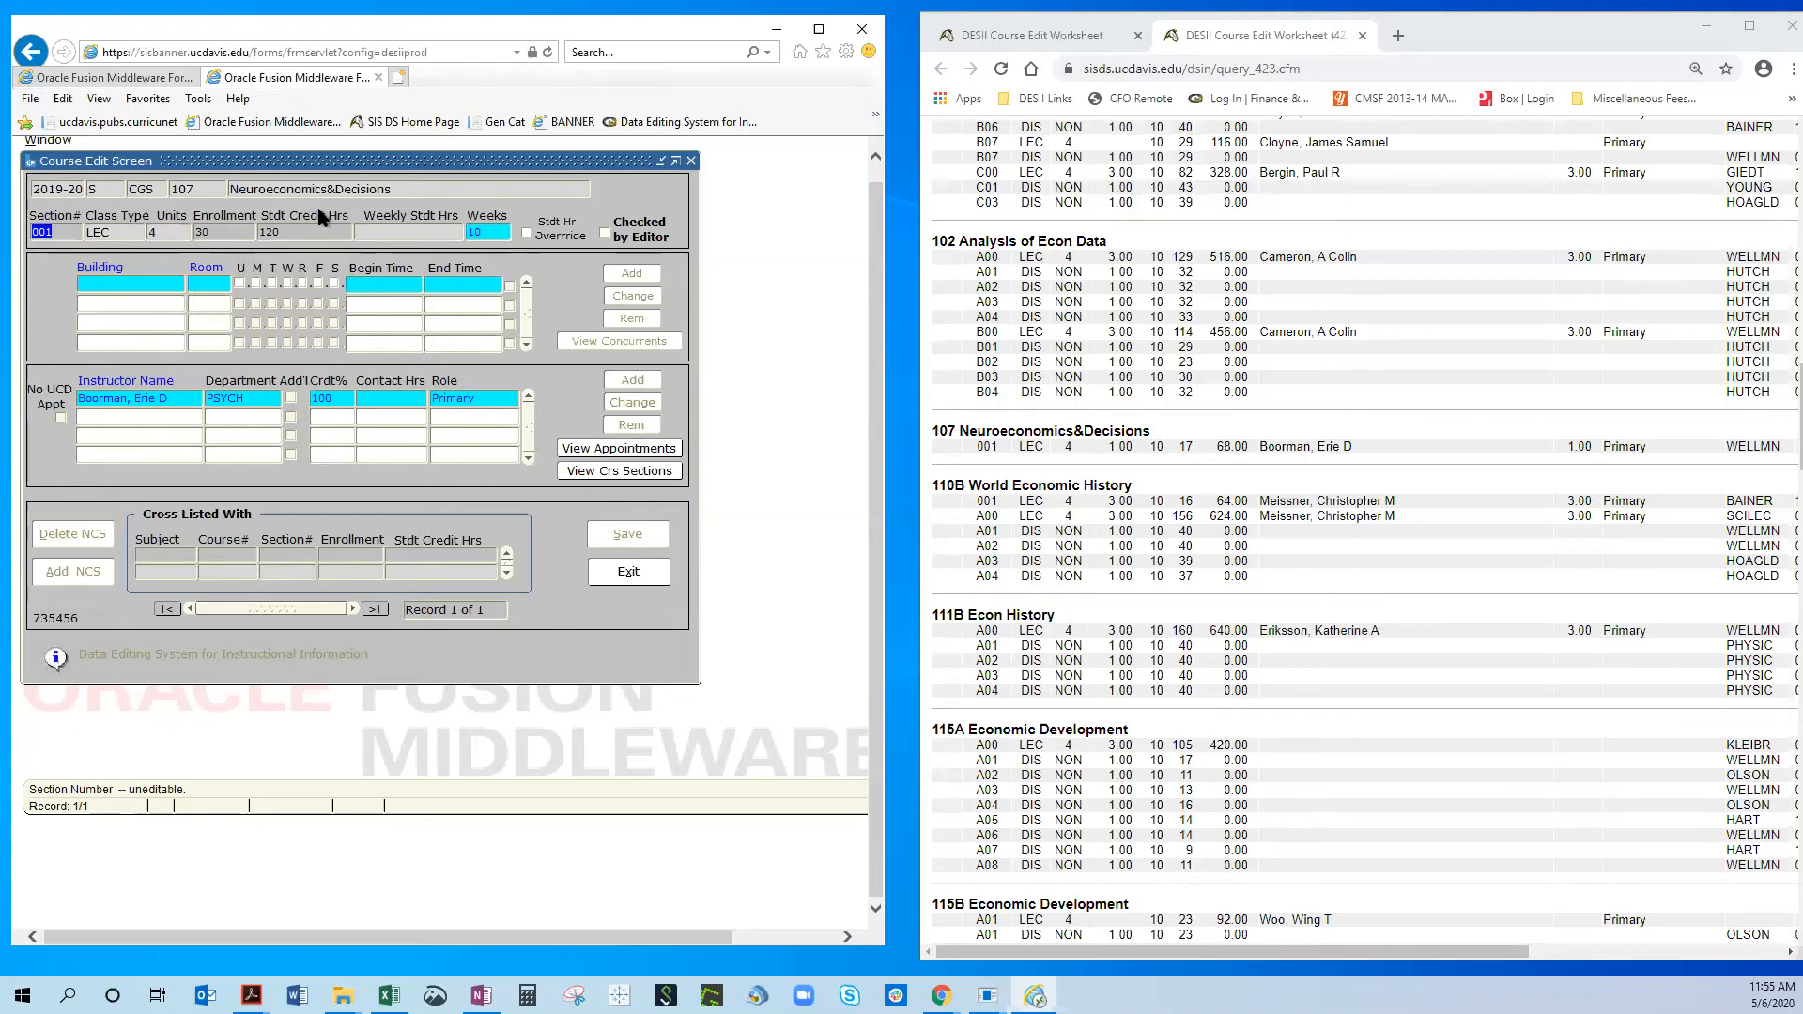
click(628, 576)
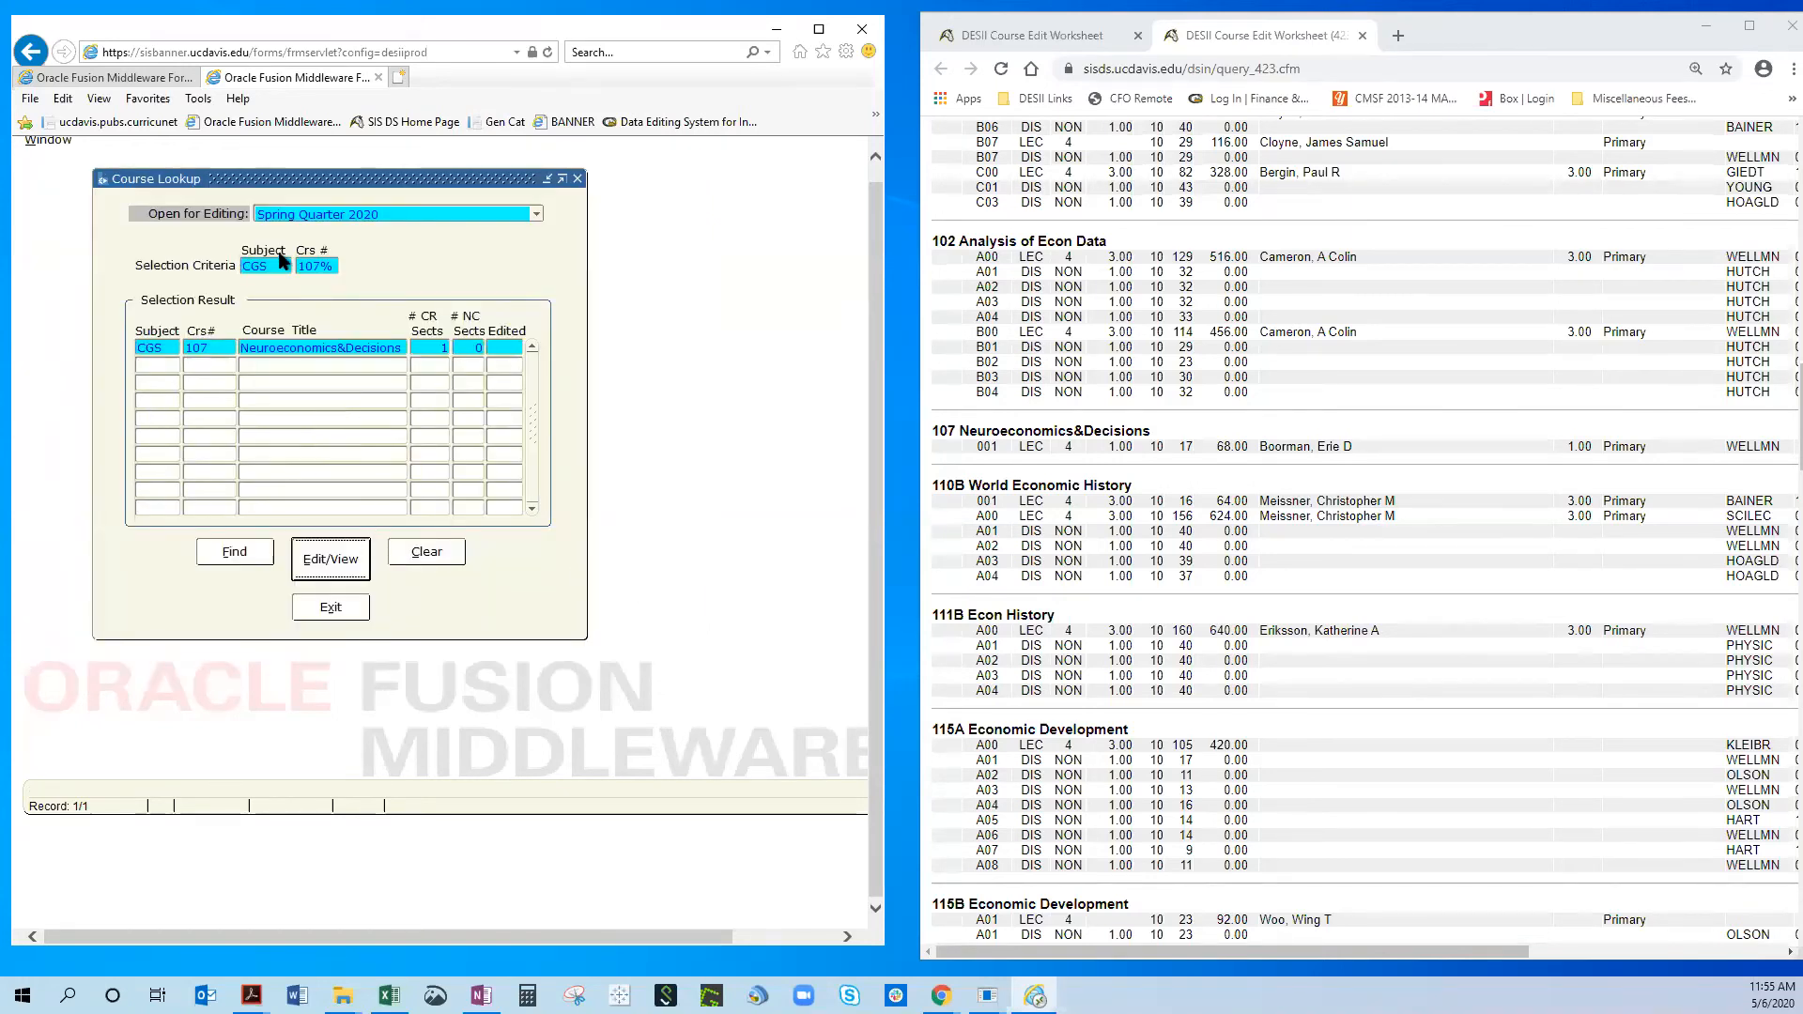
Restart the course lookup and search for subject ECN, course number 107.
click(324, 606)
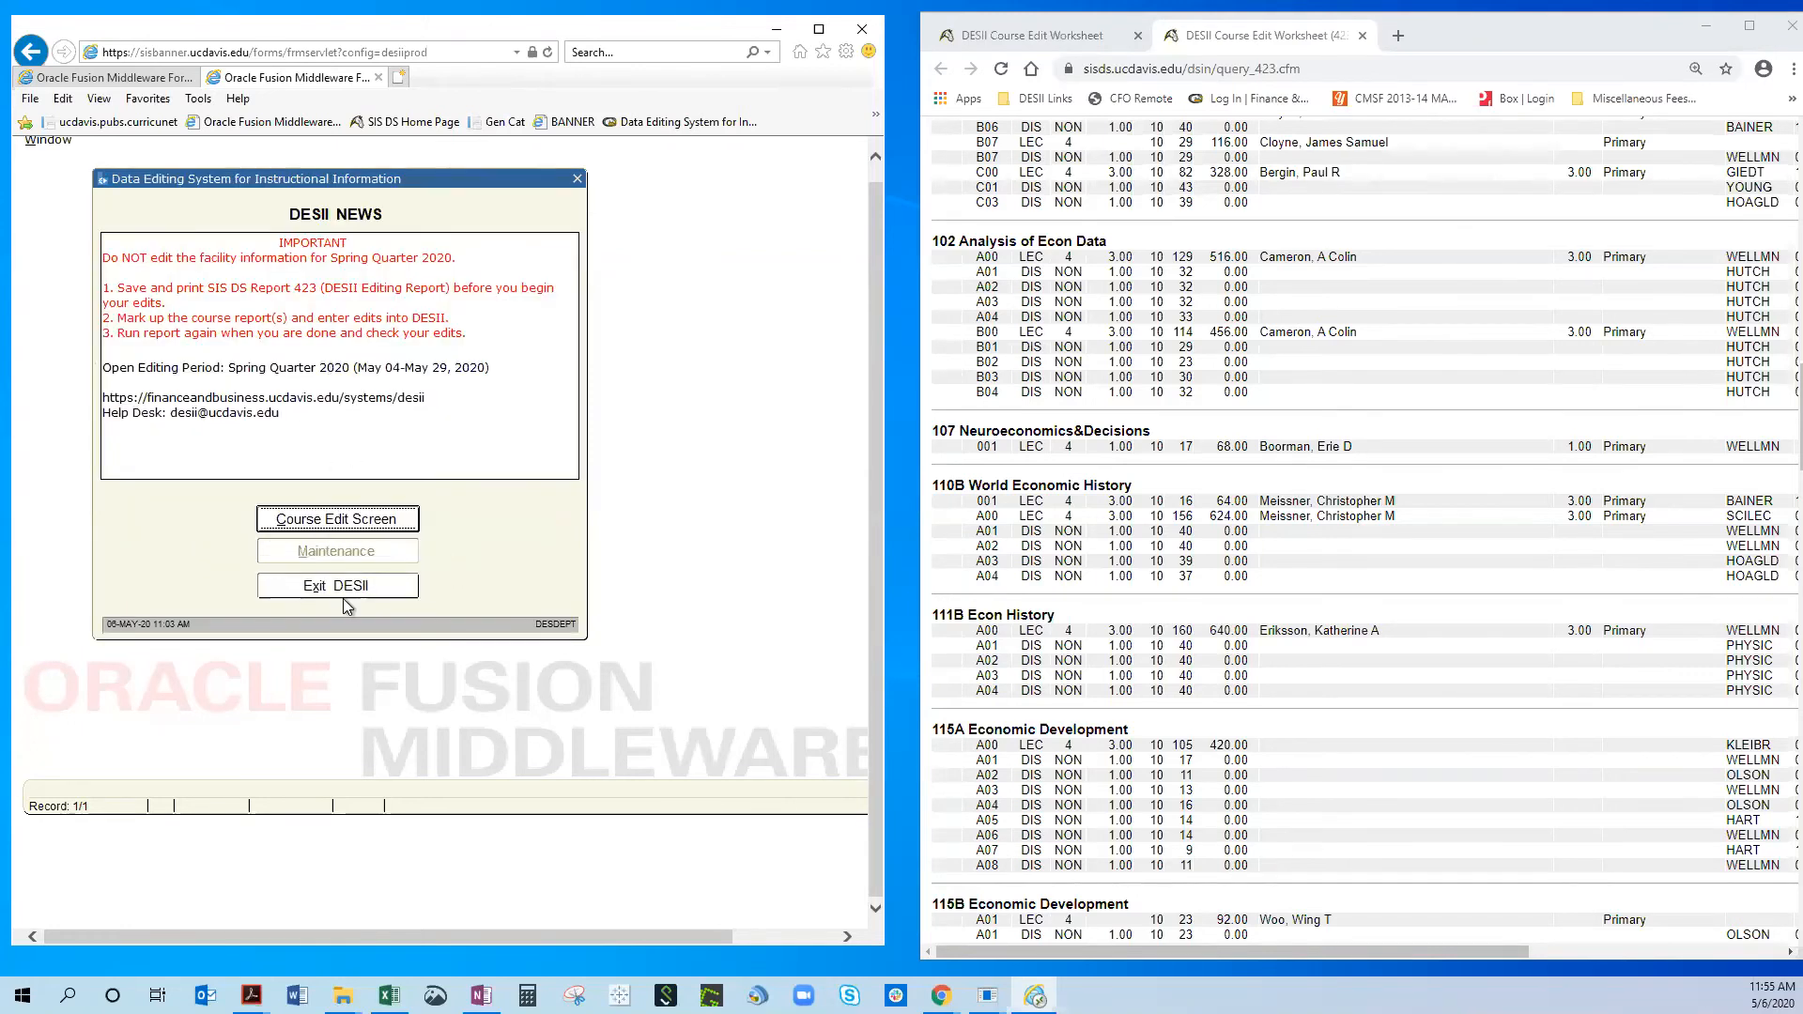
click(329, 526)
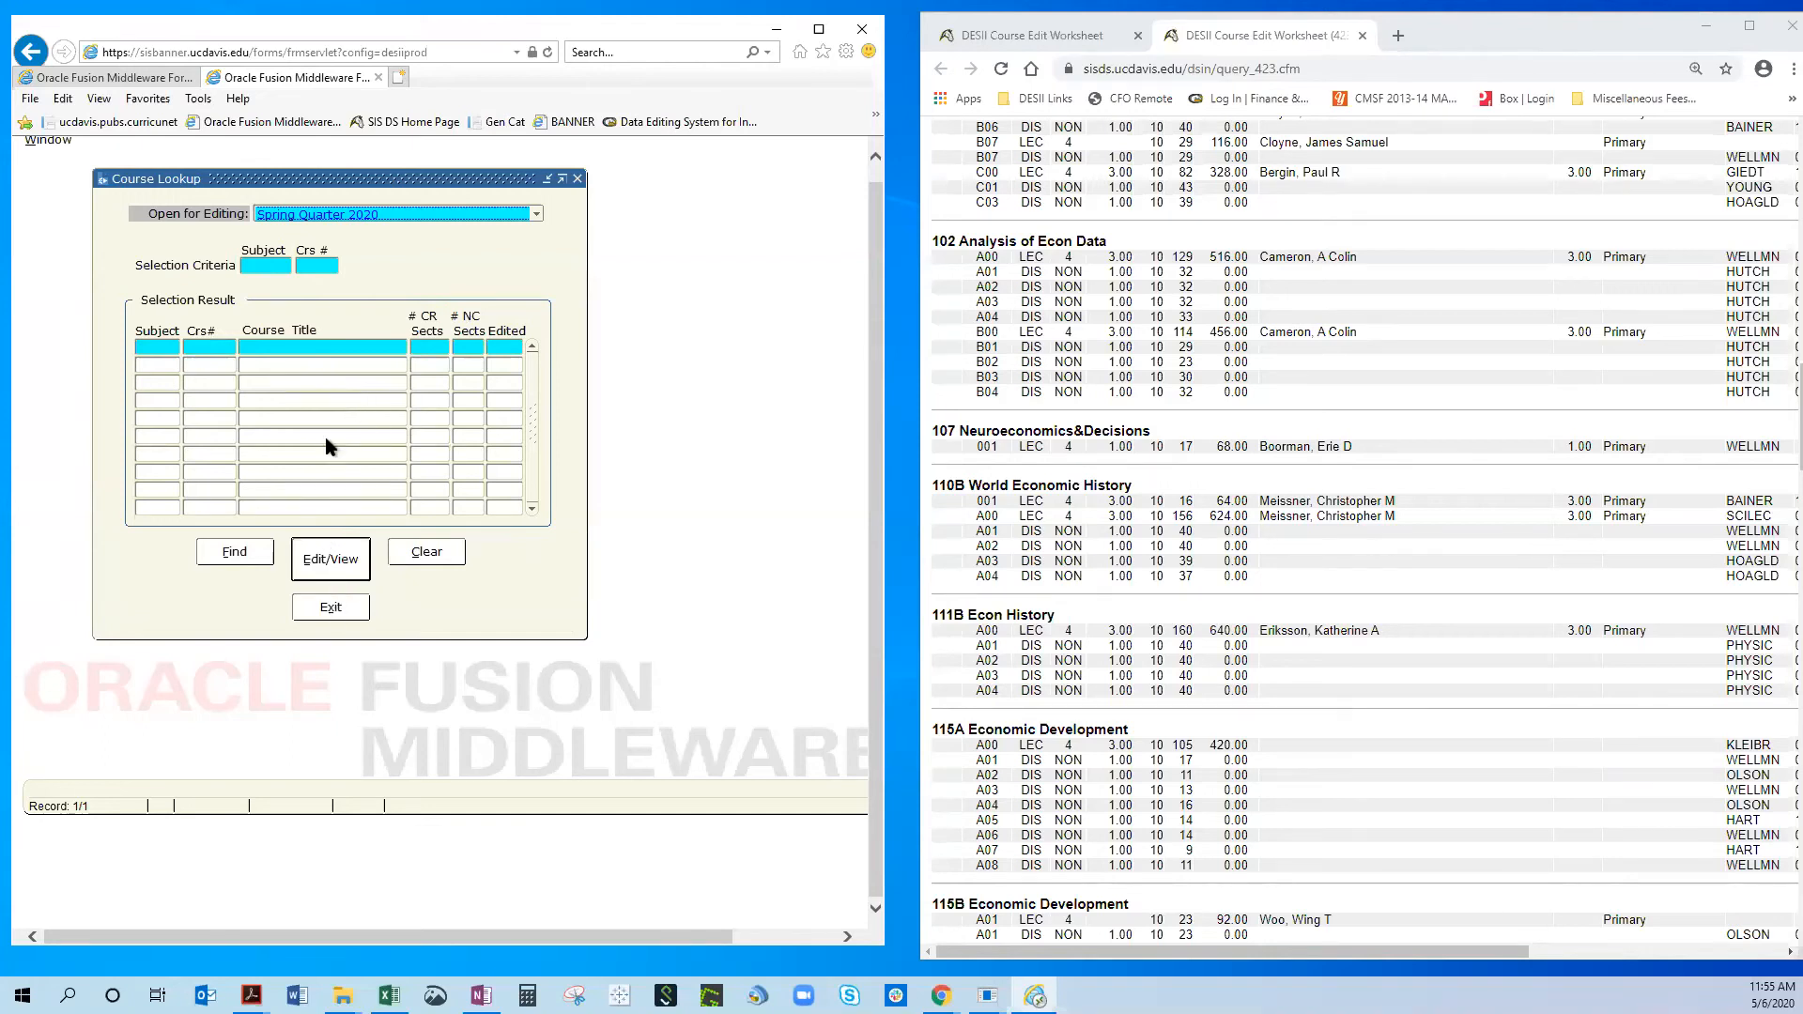
click(279, 271)
key(Tab)
text(107)
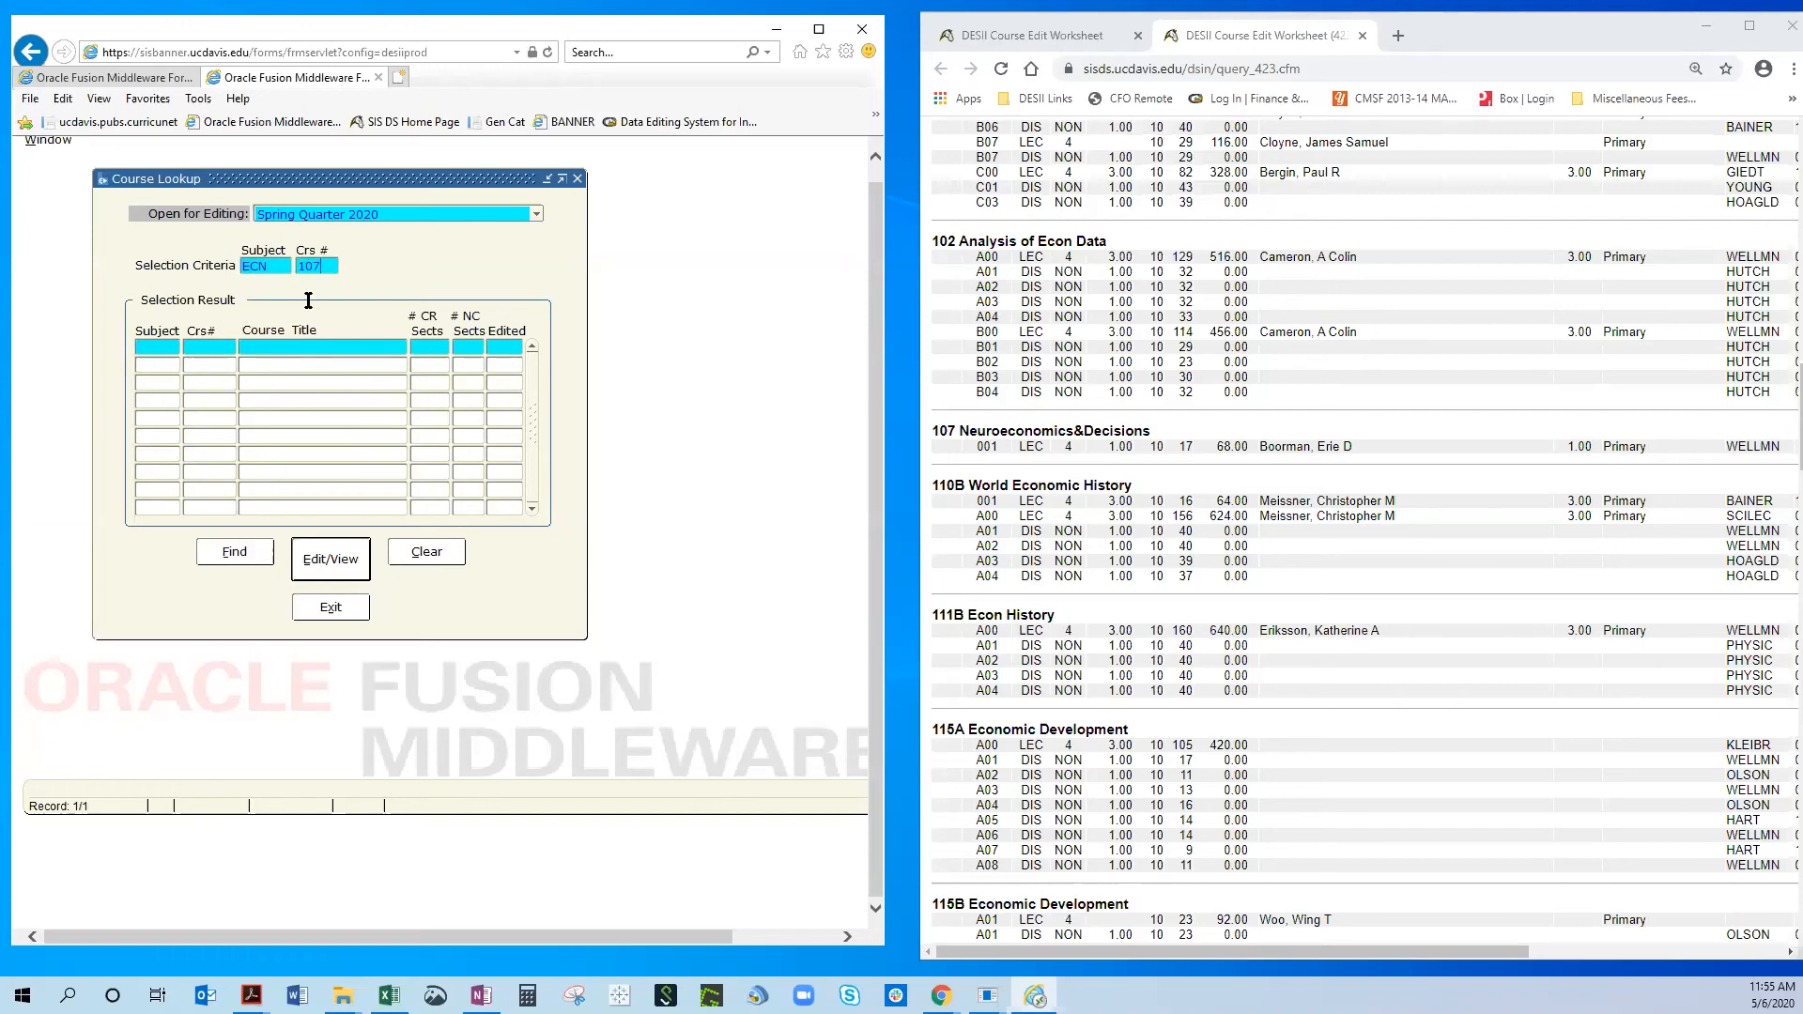
click(258, 552)
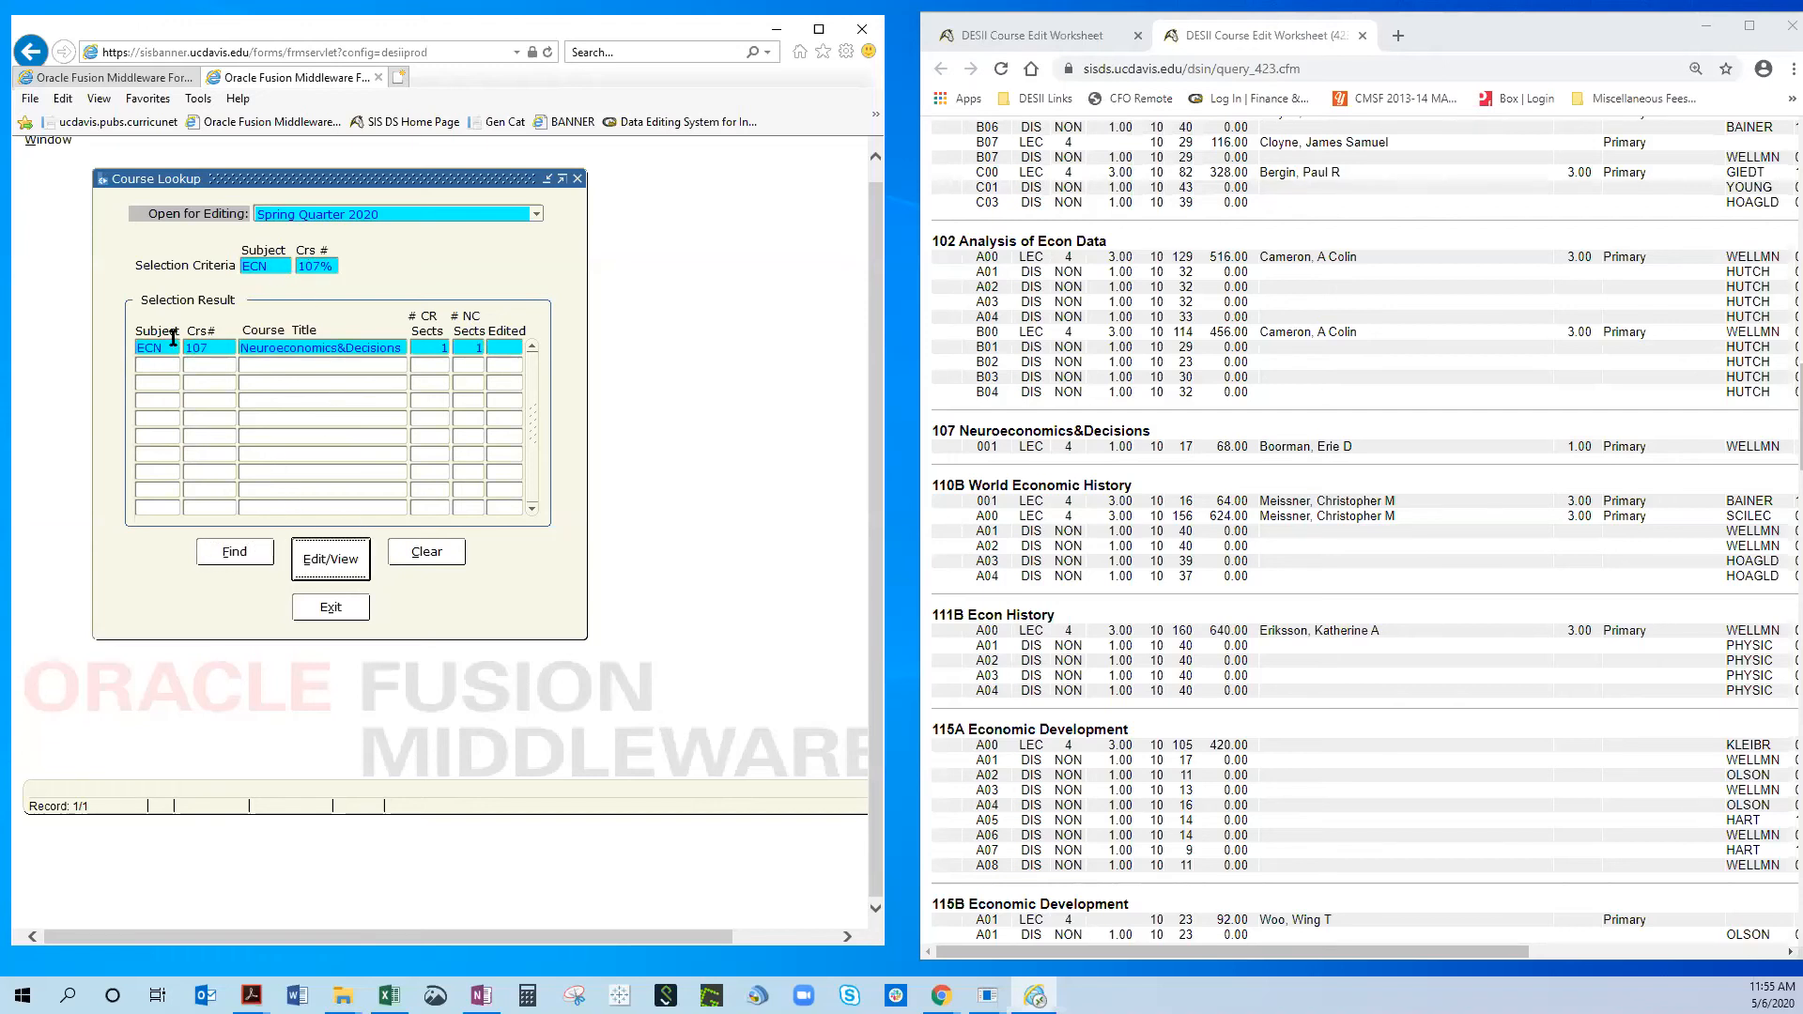
List all ECN courses by clearing the course number criterion and open 107 Neuroeconomics&Decisions for editing.
drag(321, 267, 276, 265)
key(BackSpace)
click(251, 559)
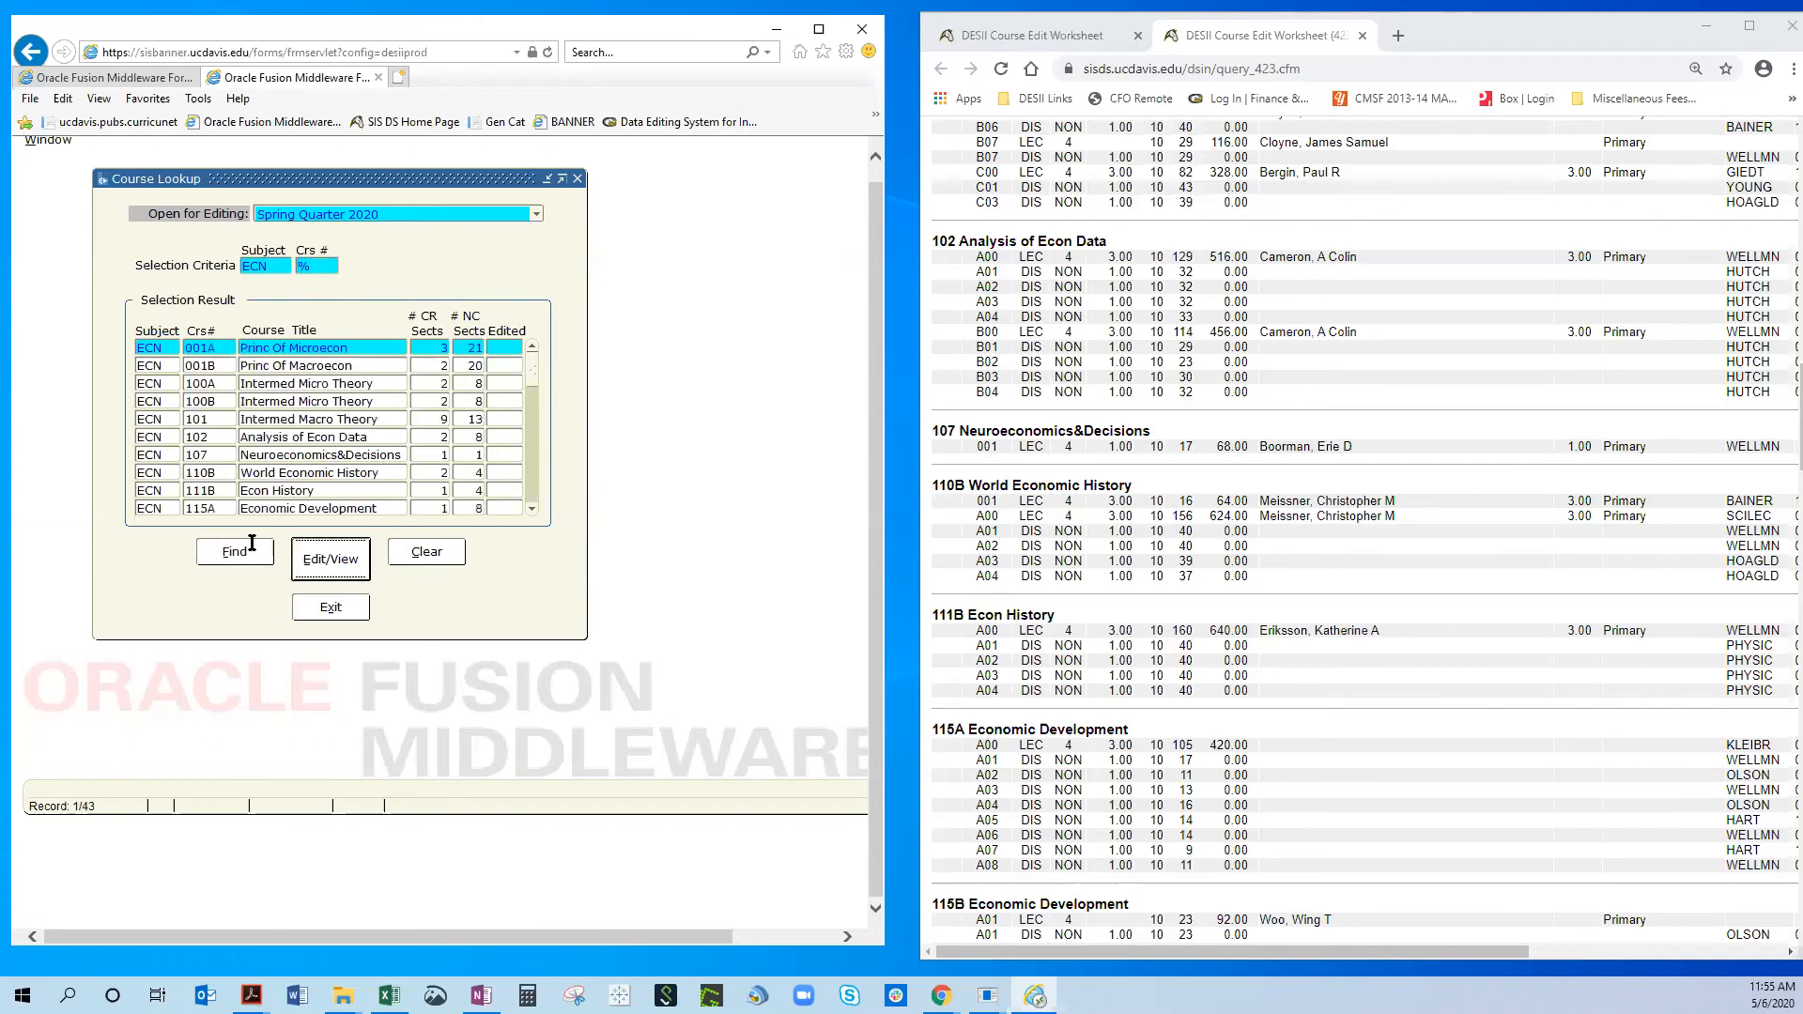
click(312, 451)
click(331, 561)
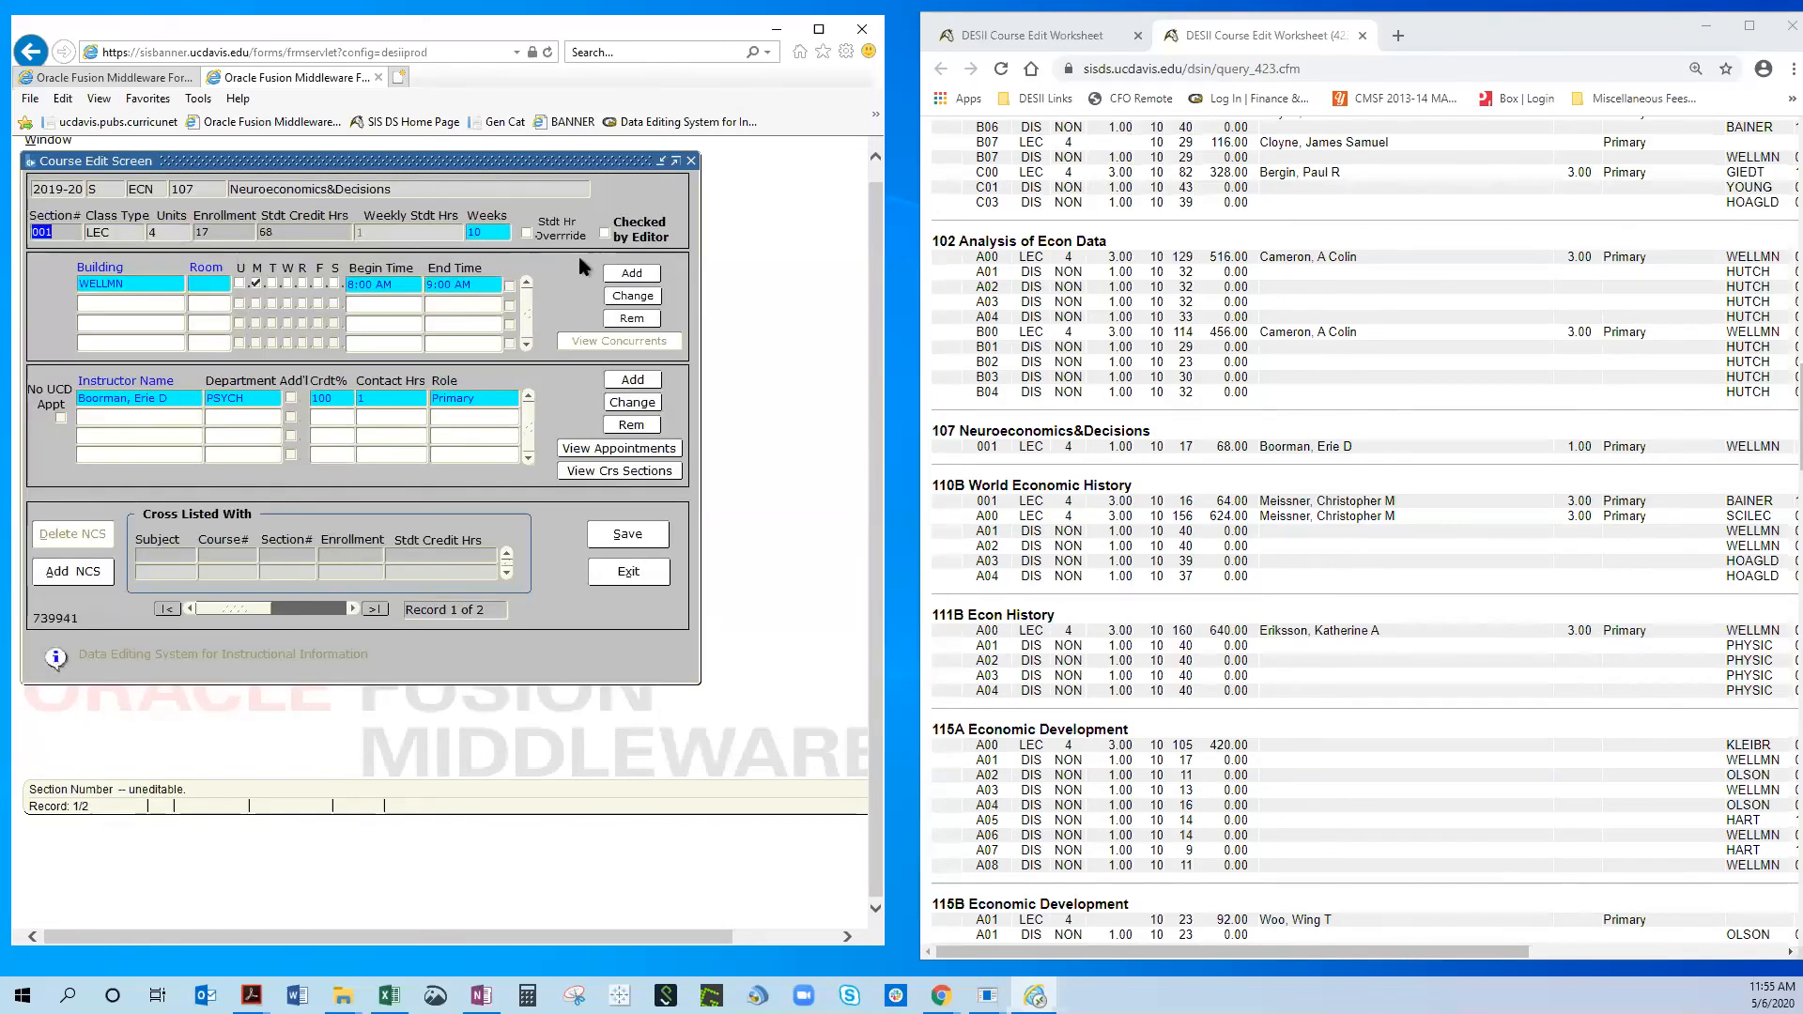
Mark both the lecture and the FWK section of ECN 107 as checked by the editor, save each, and review both.
click(604, 233)
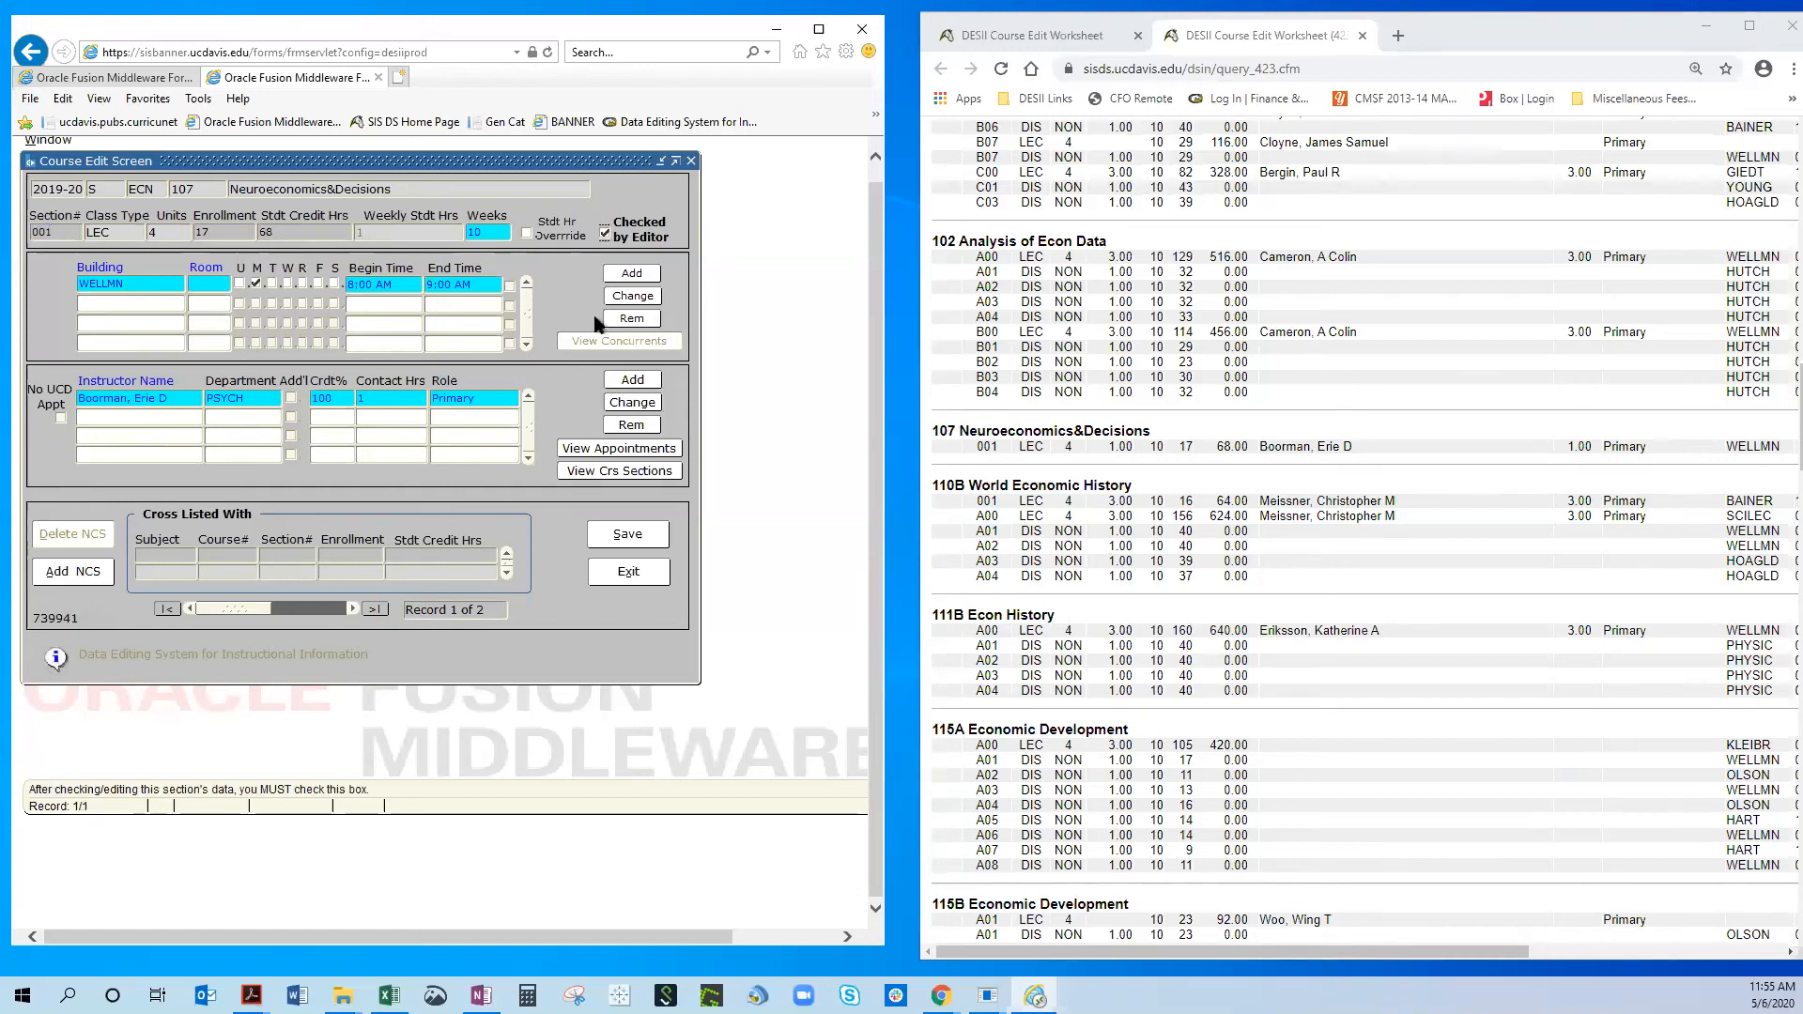
click(627, 547)
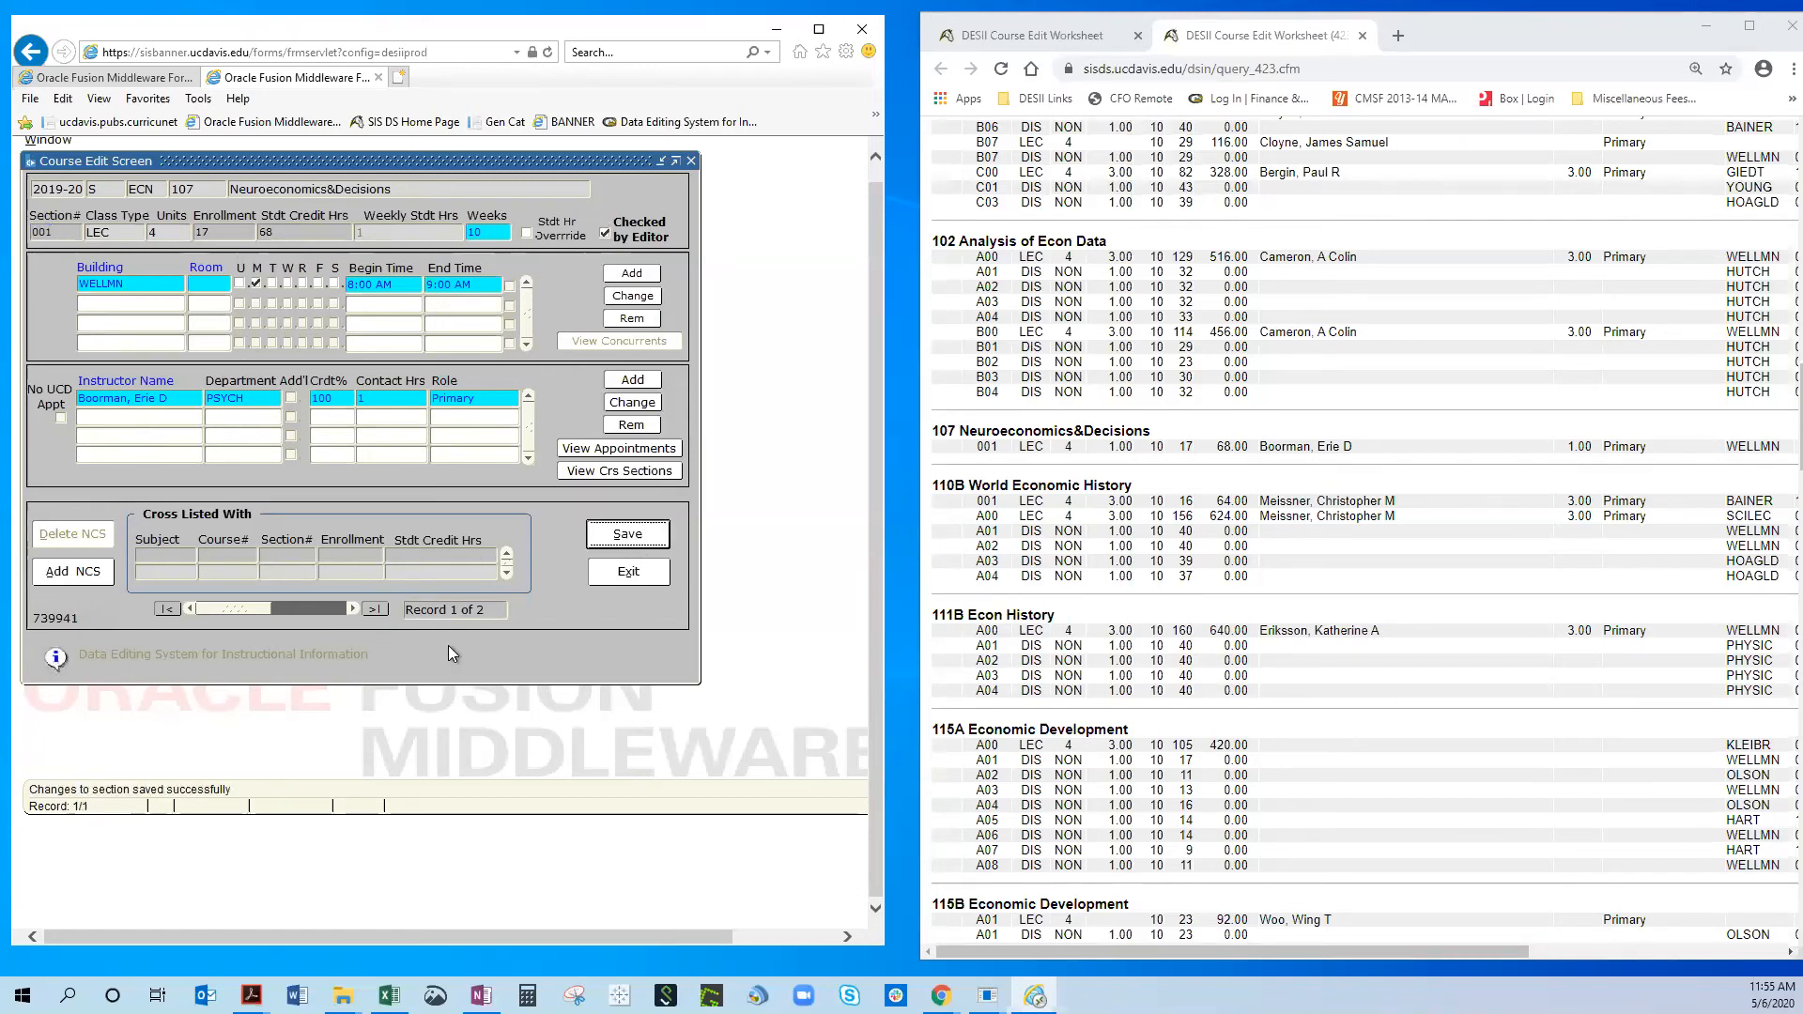
click(352, 609)
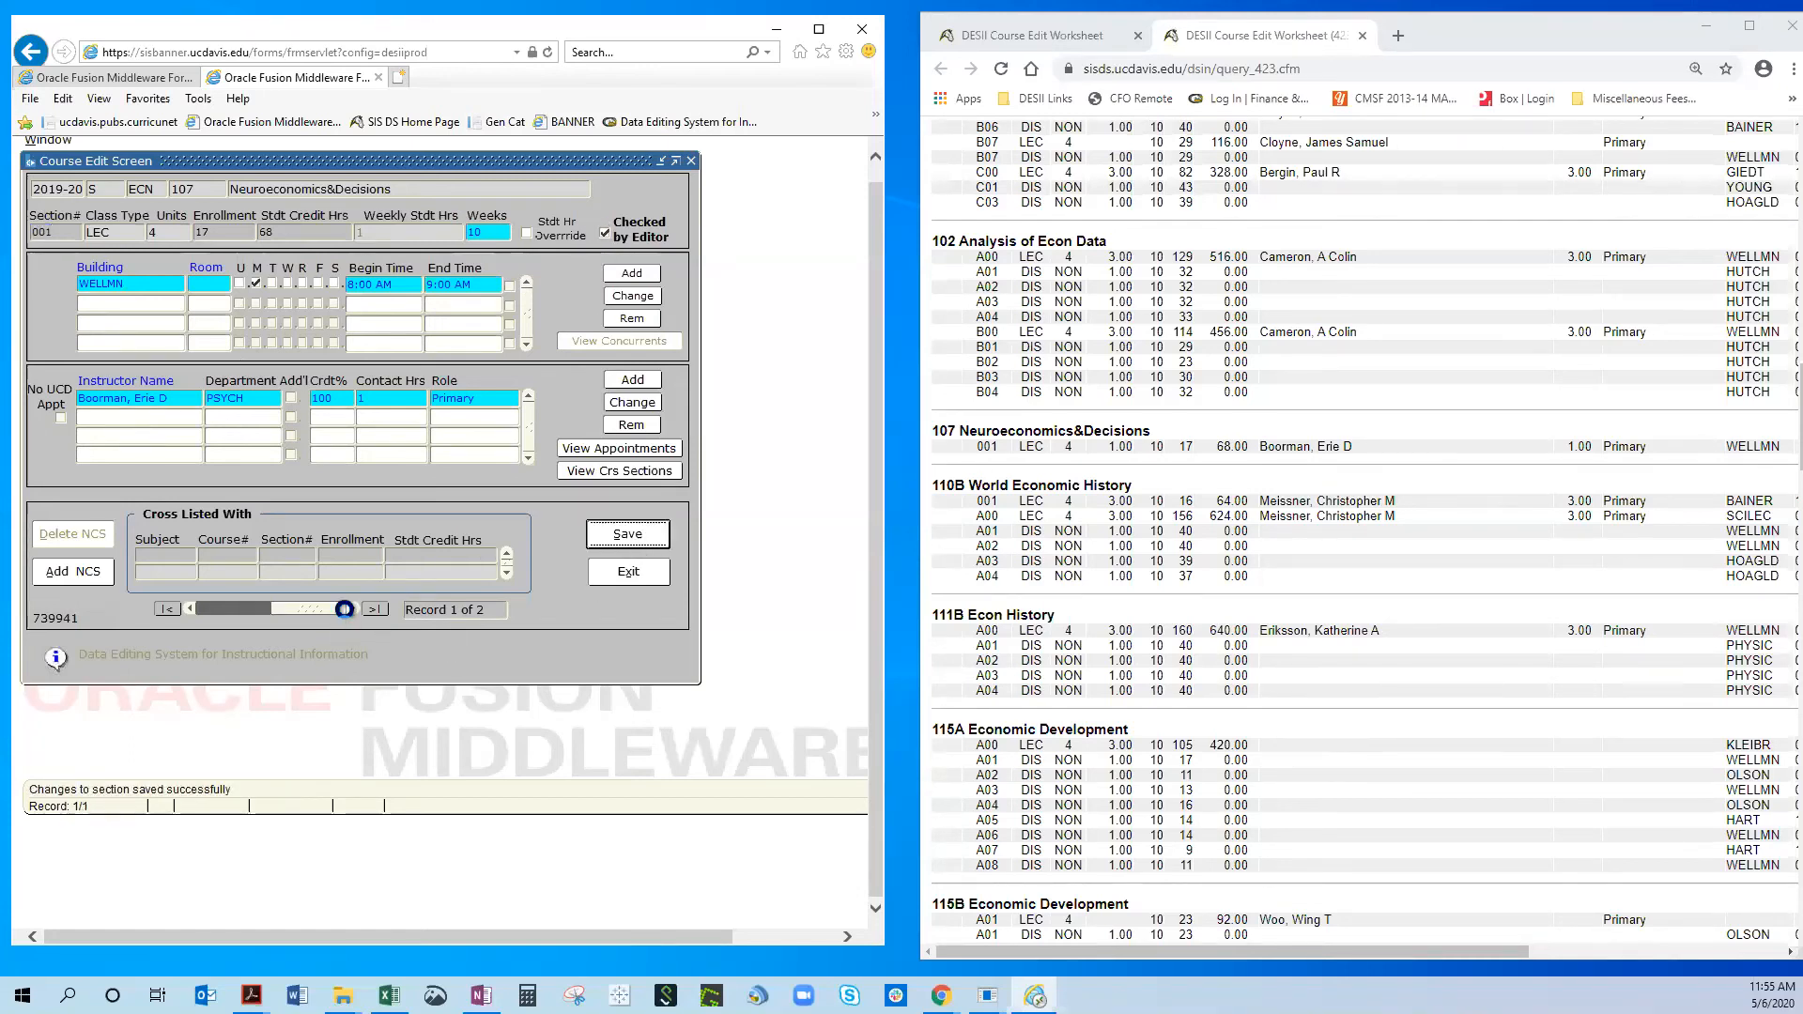
click(605, 233)
click(627, 538)
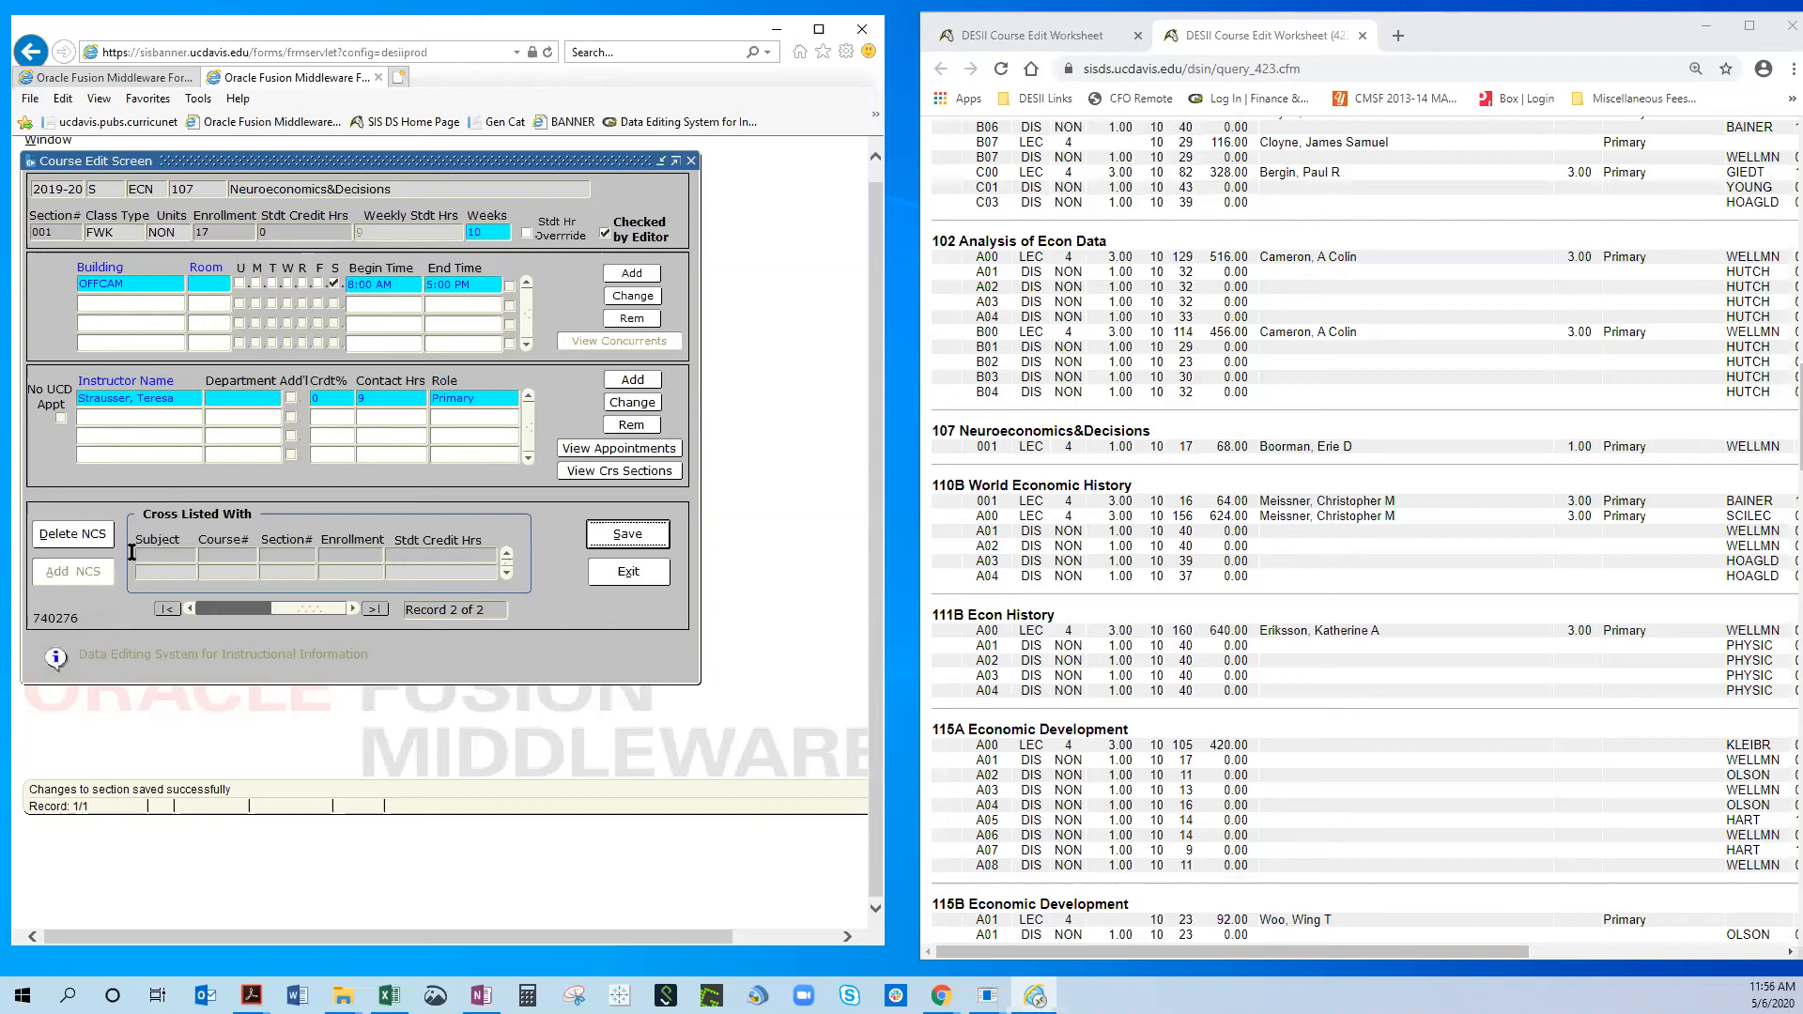
click(220, 615)
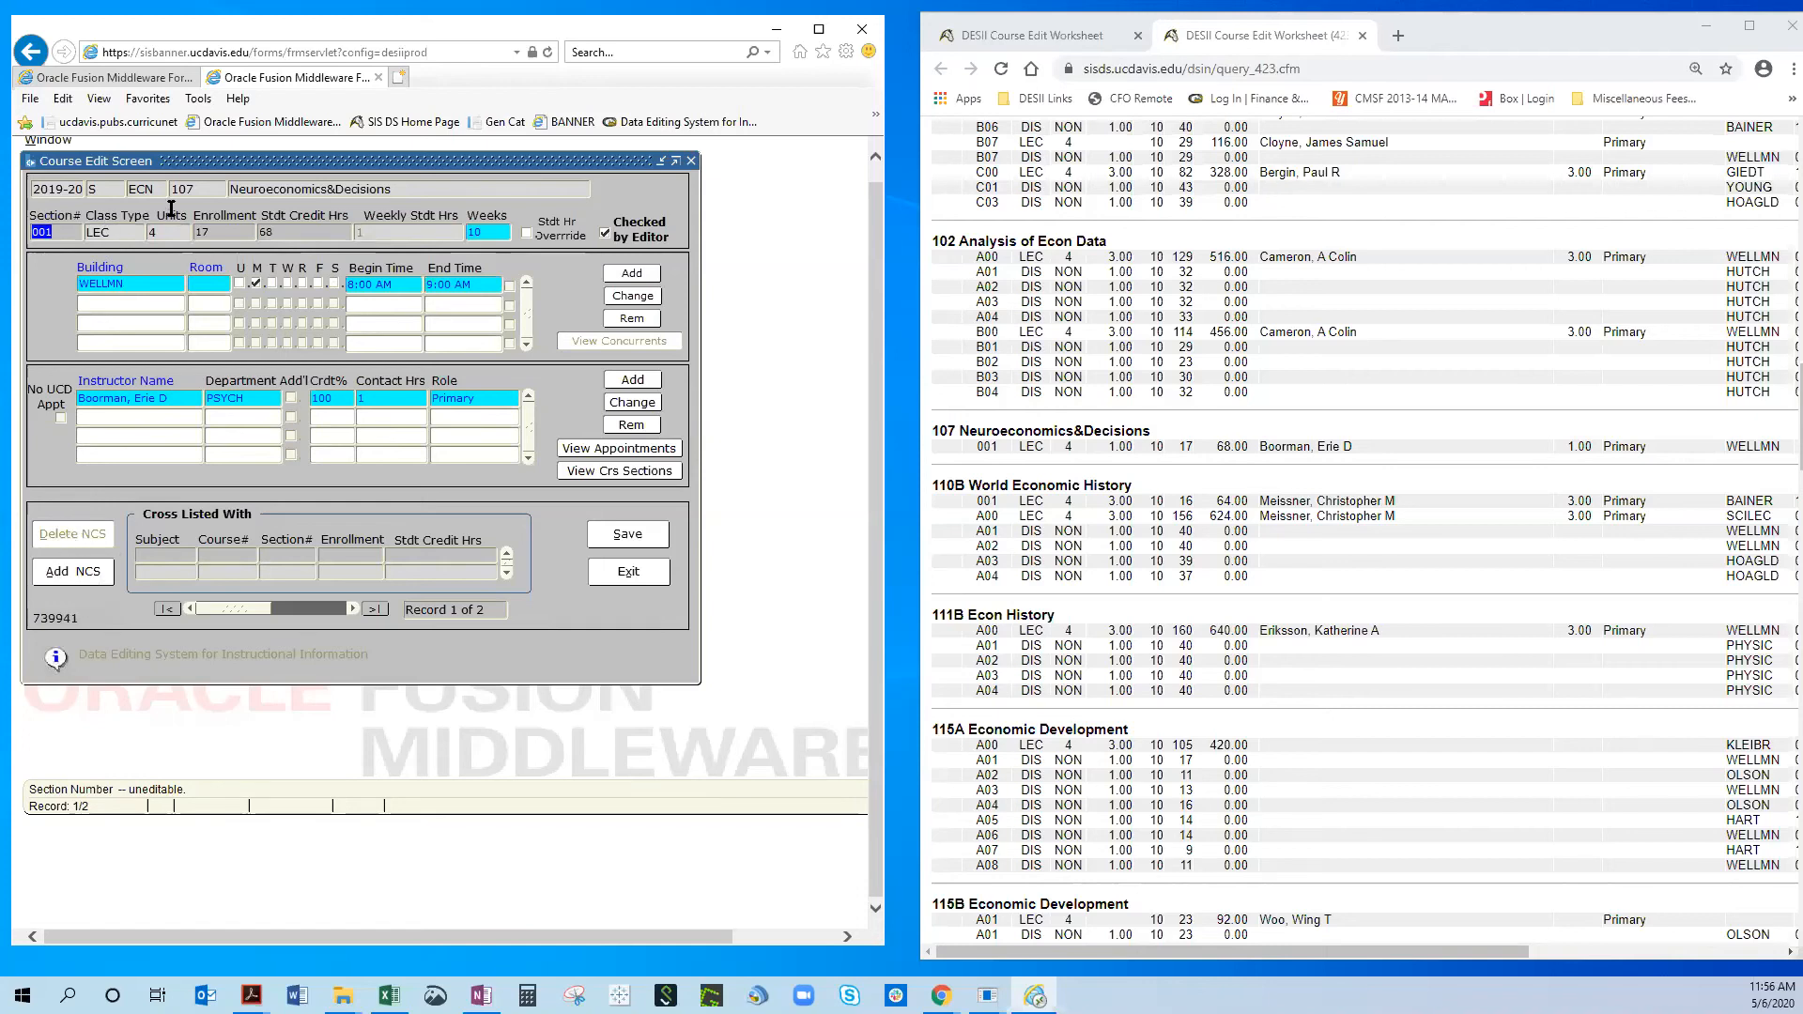
click(341, 609)
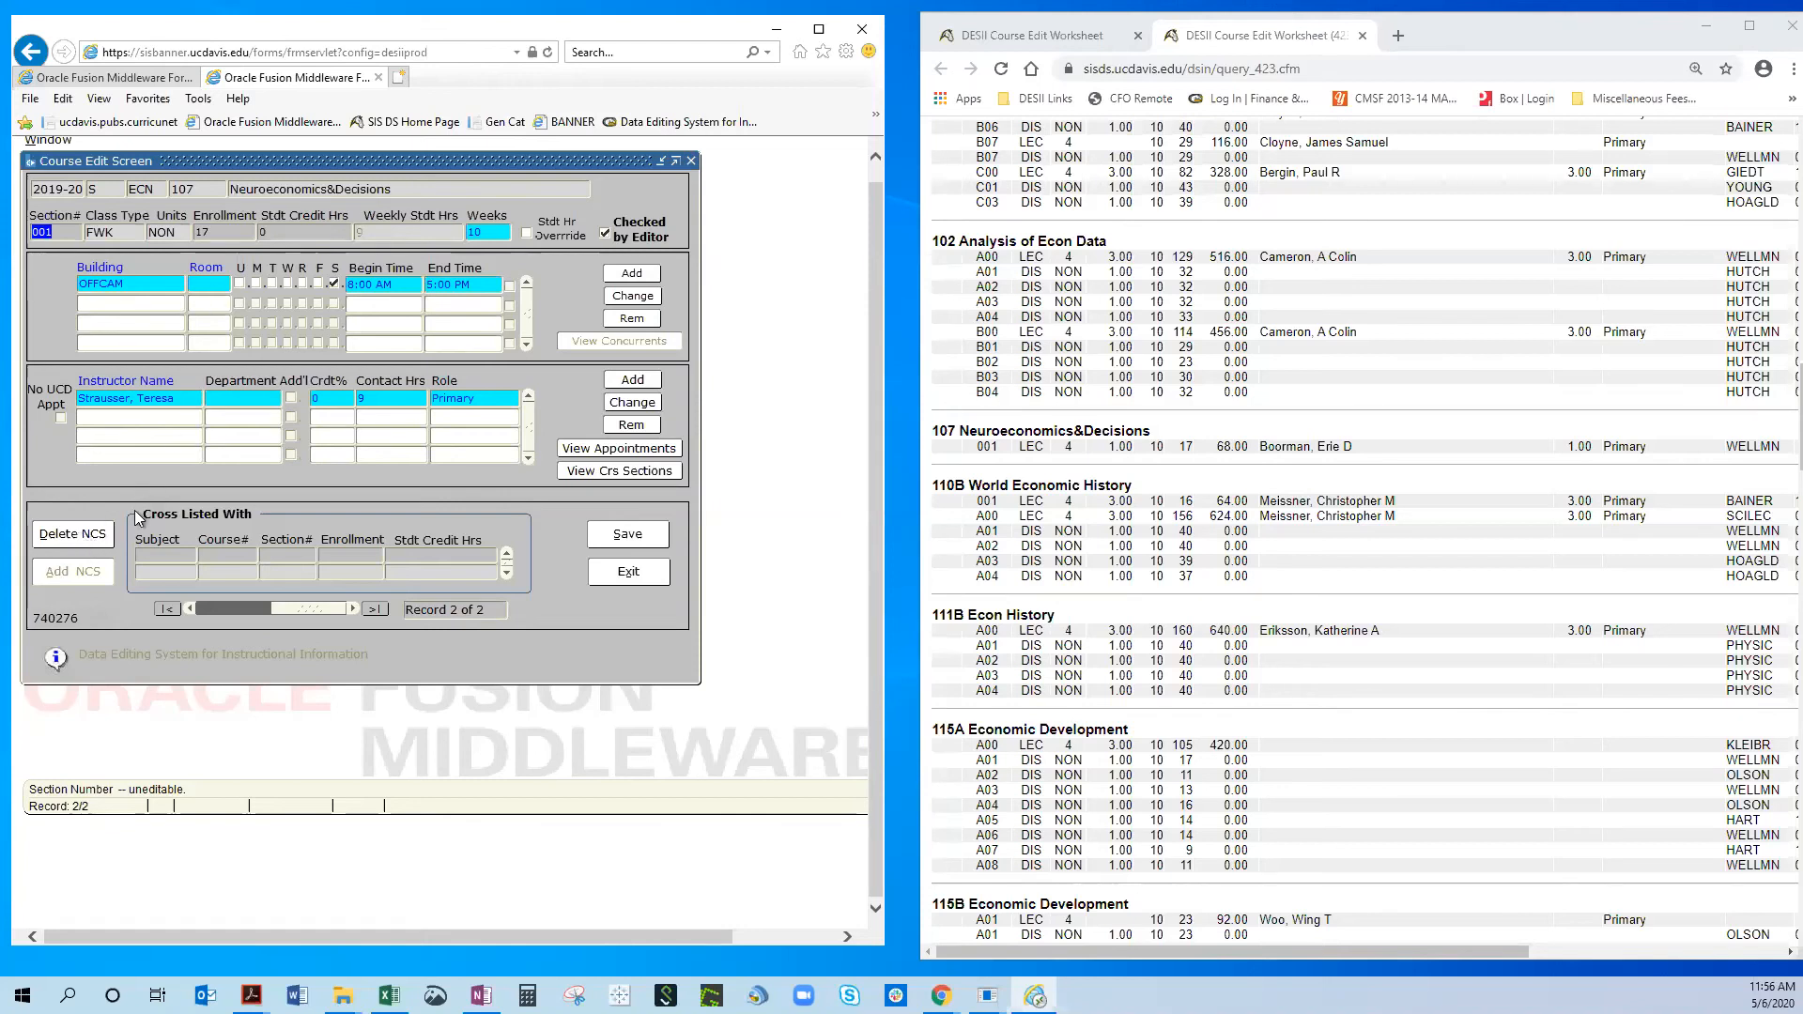
Delete the non-credit FWK section of ECN 107, confirm the deletion, save, and return to the course lookup.
click(73, 540)
click(554, 517)
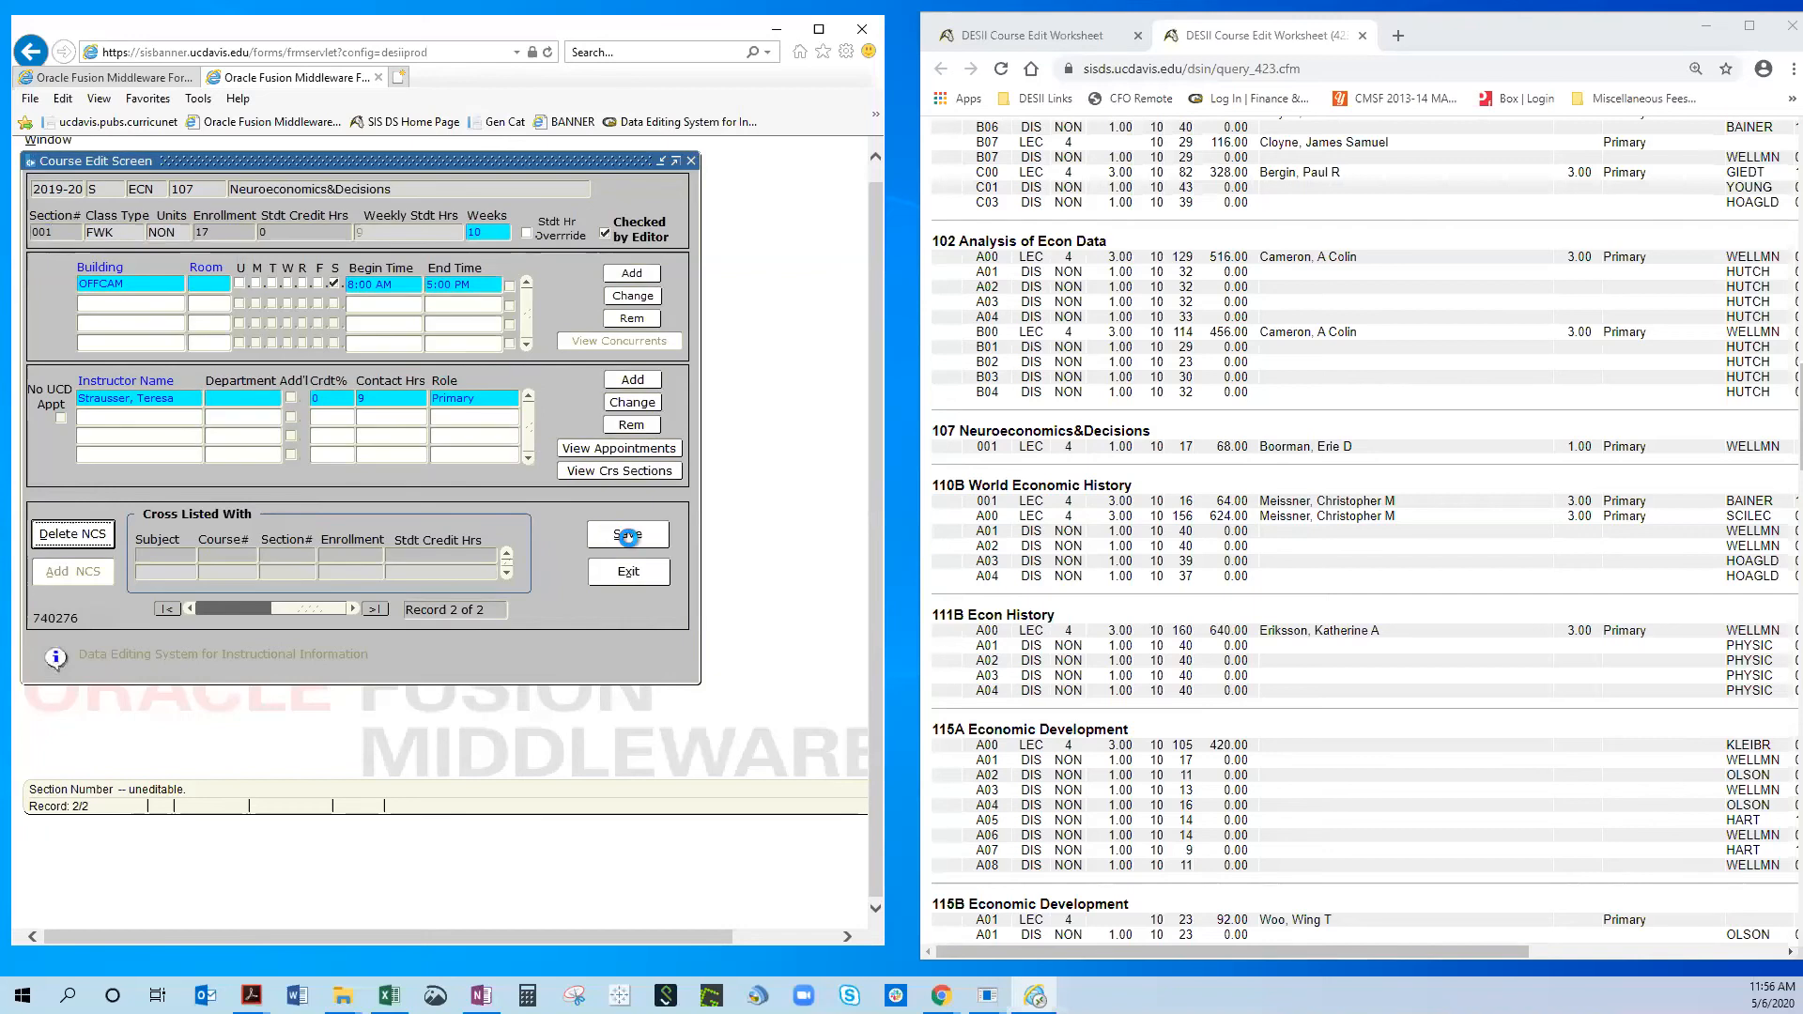
click(628, 535)
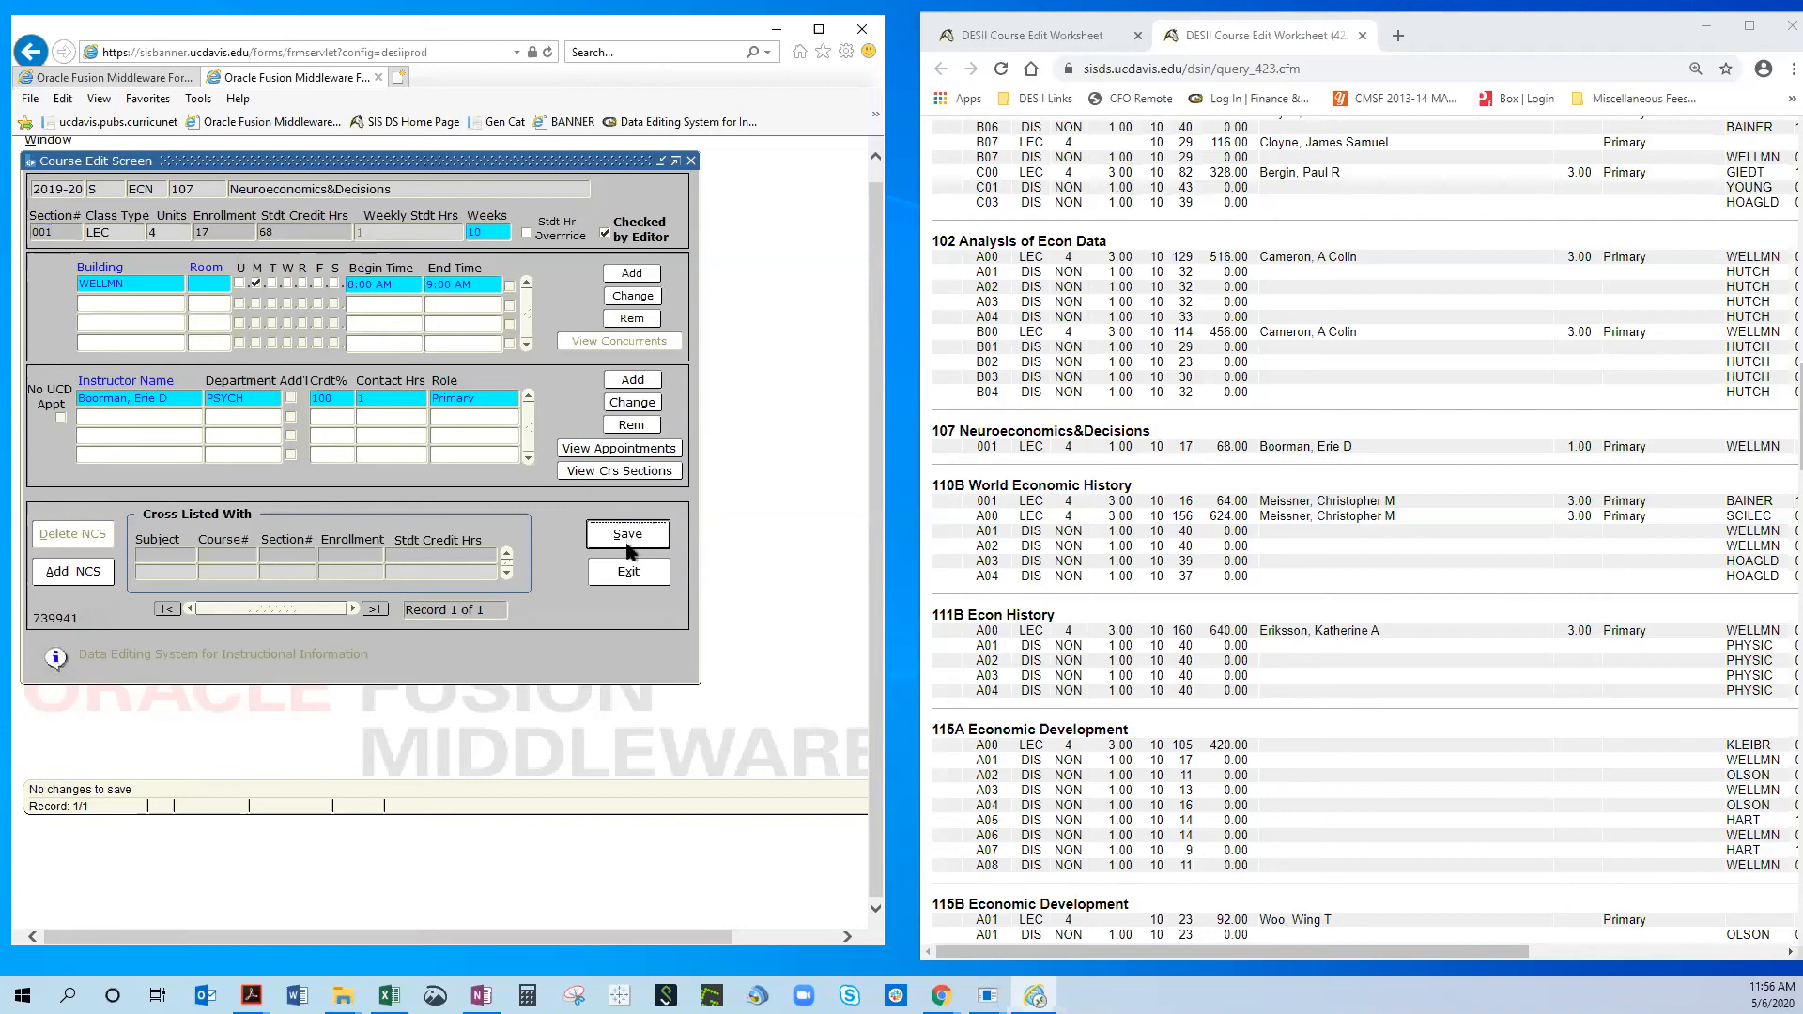
click(624, 577)
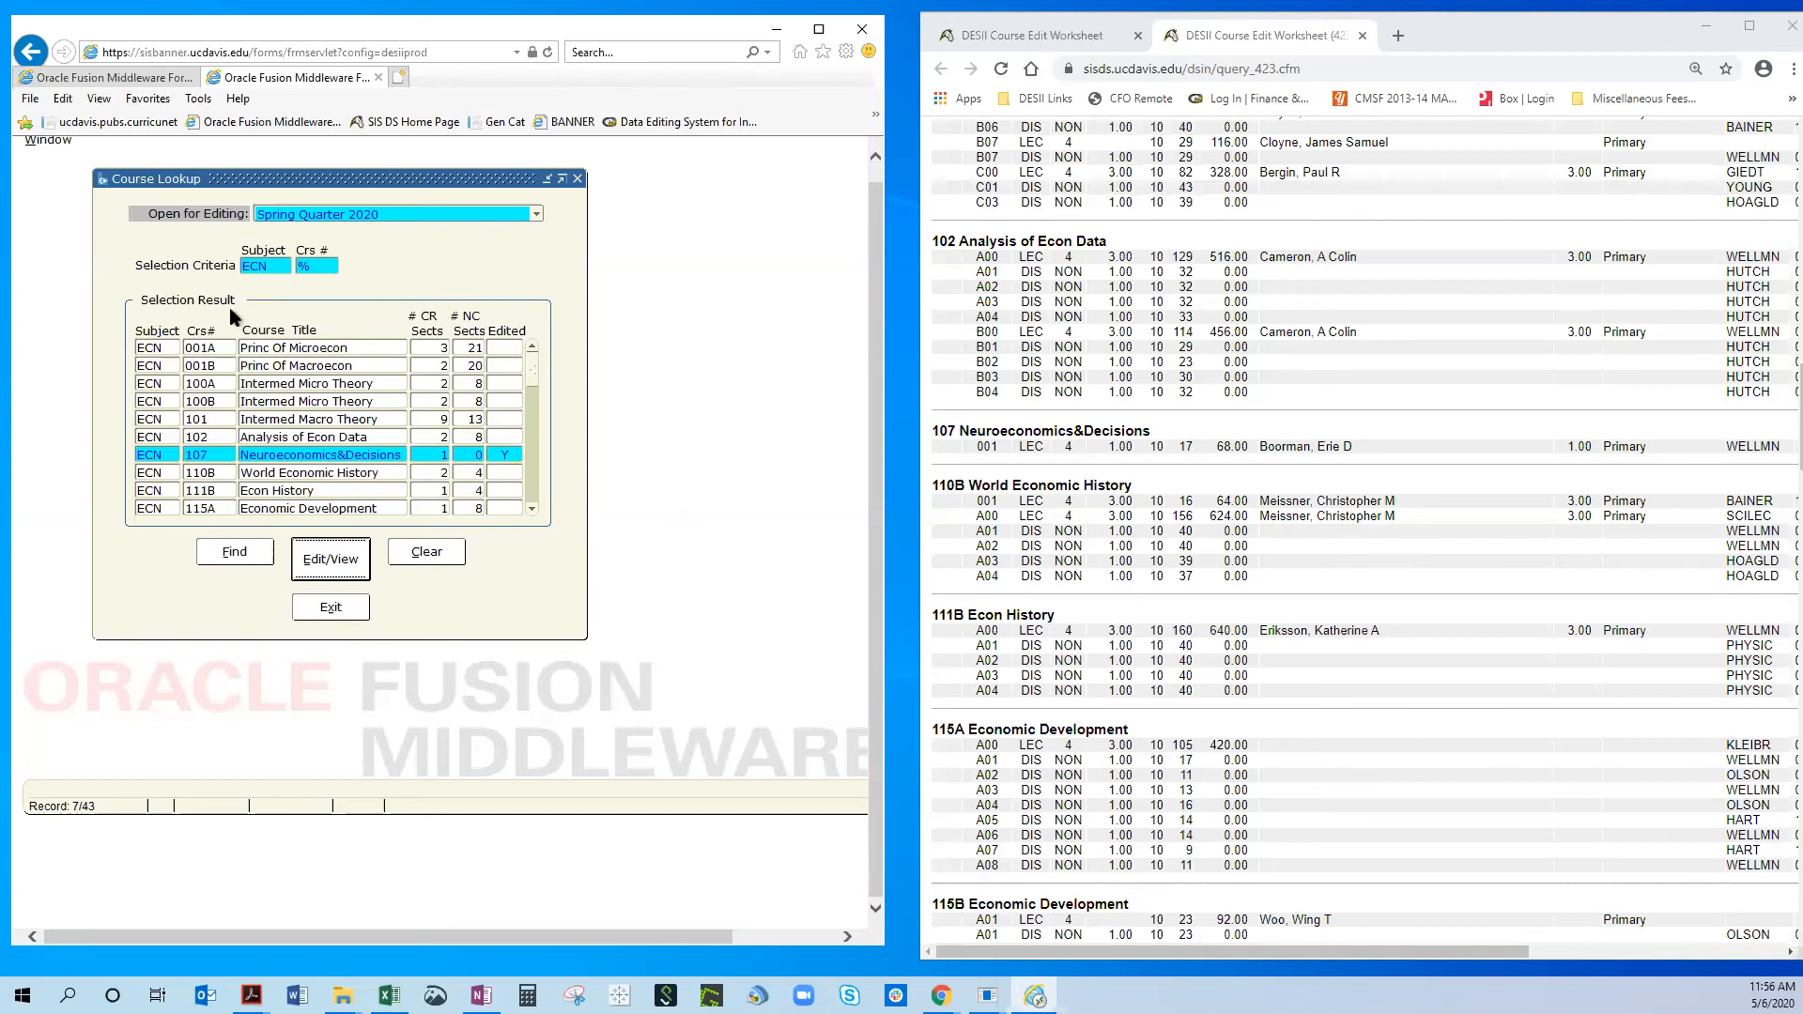
Open ECN 001A Princ Of Microecon for editing, with its section listing in the 423 worksheet alongside for comparison.
click(201, 352)
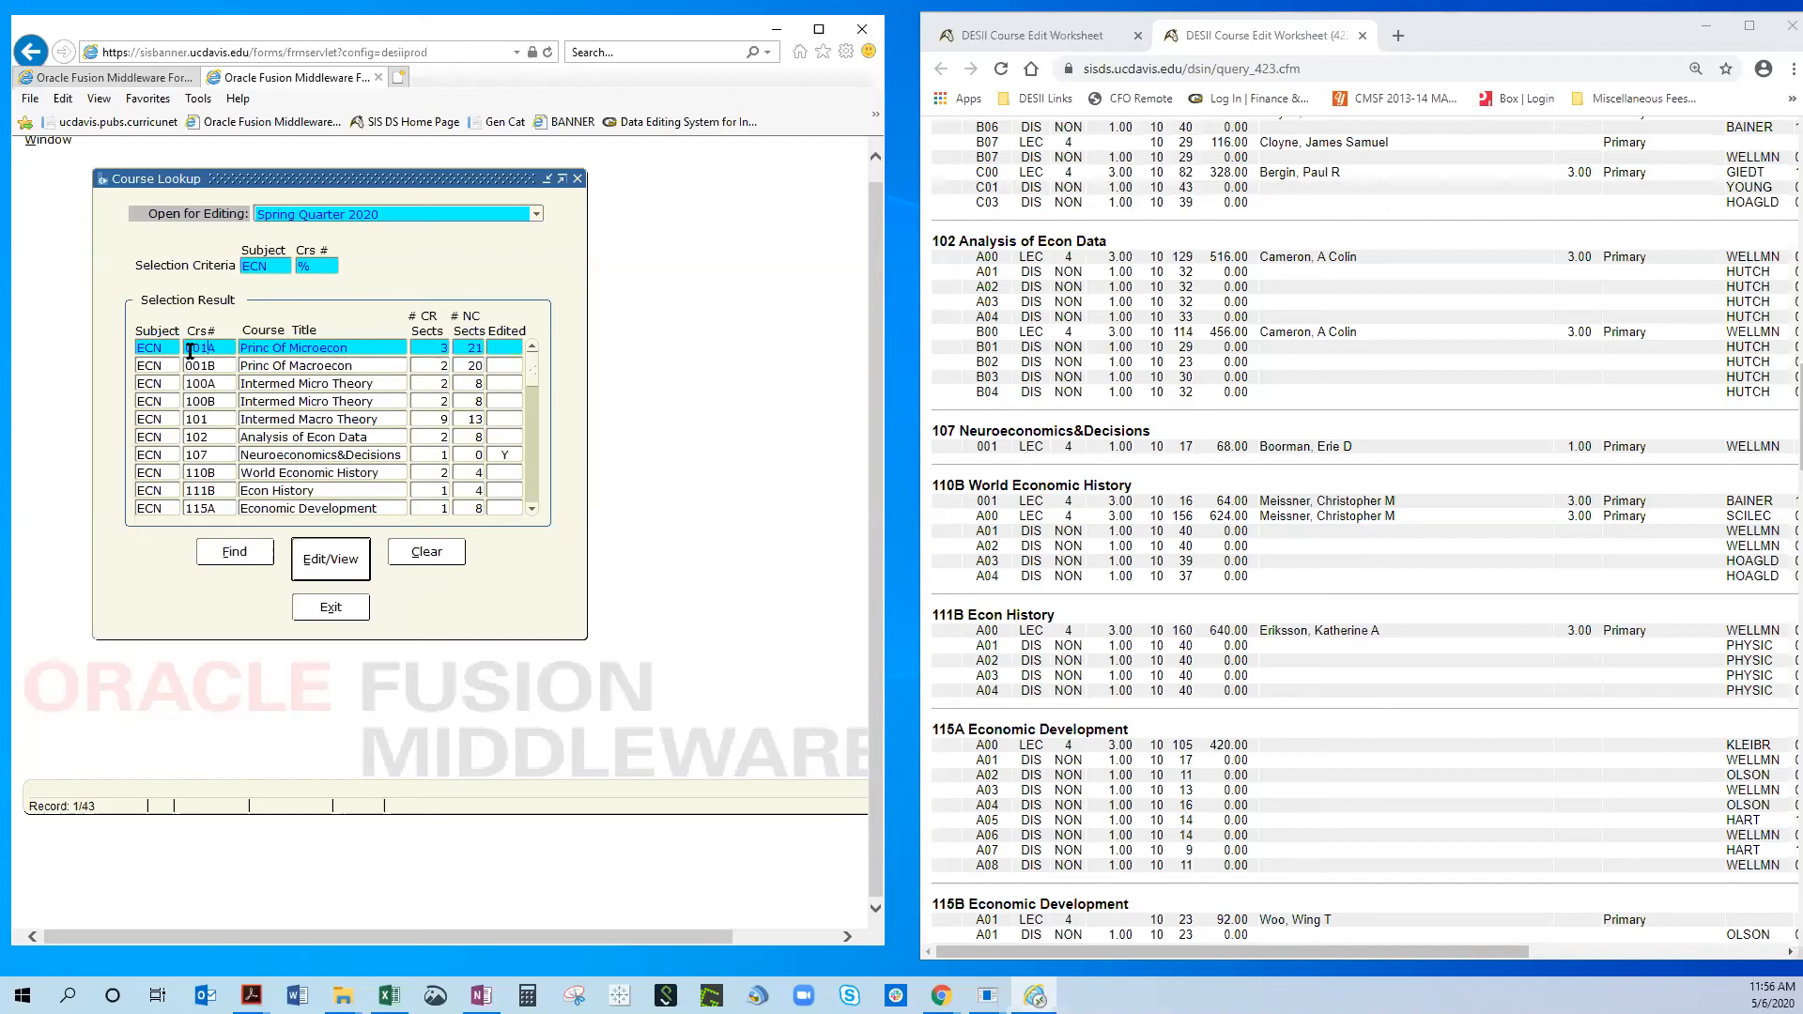
scroll(1180, 526, up, 5)
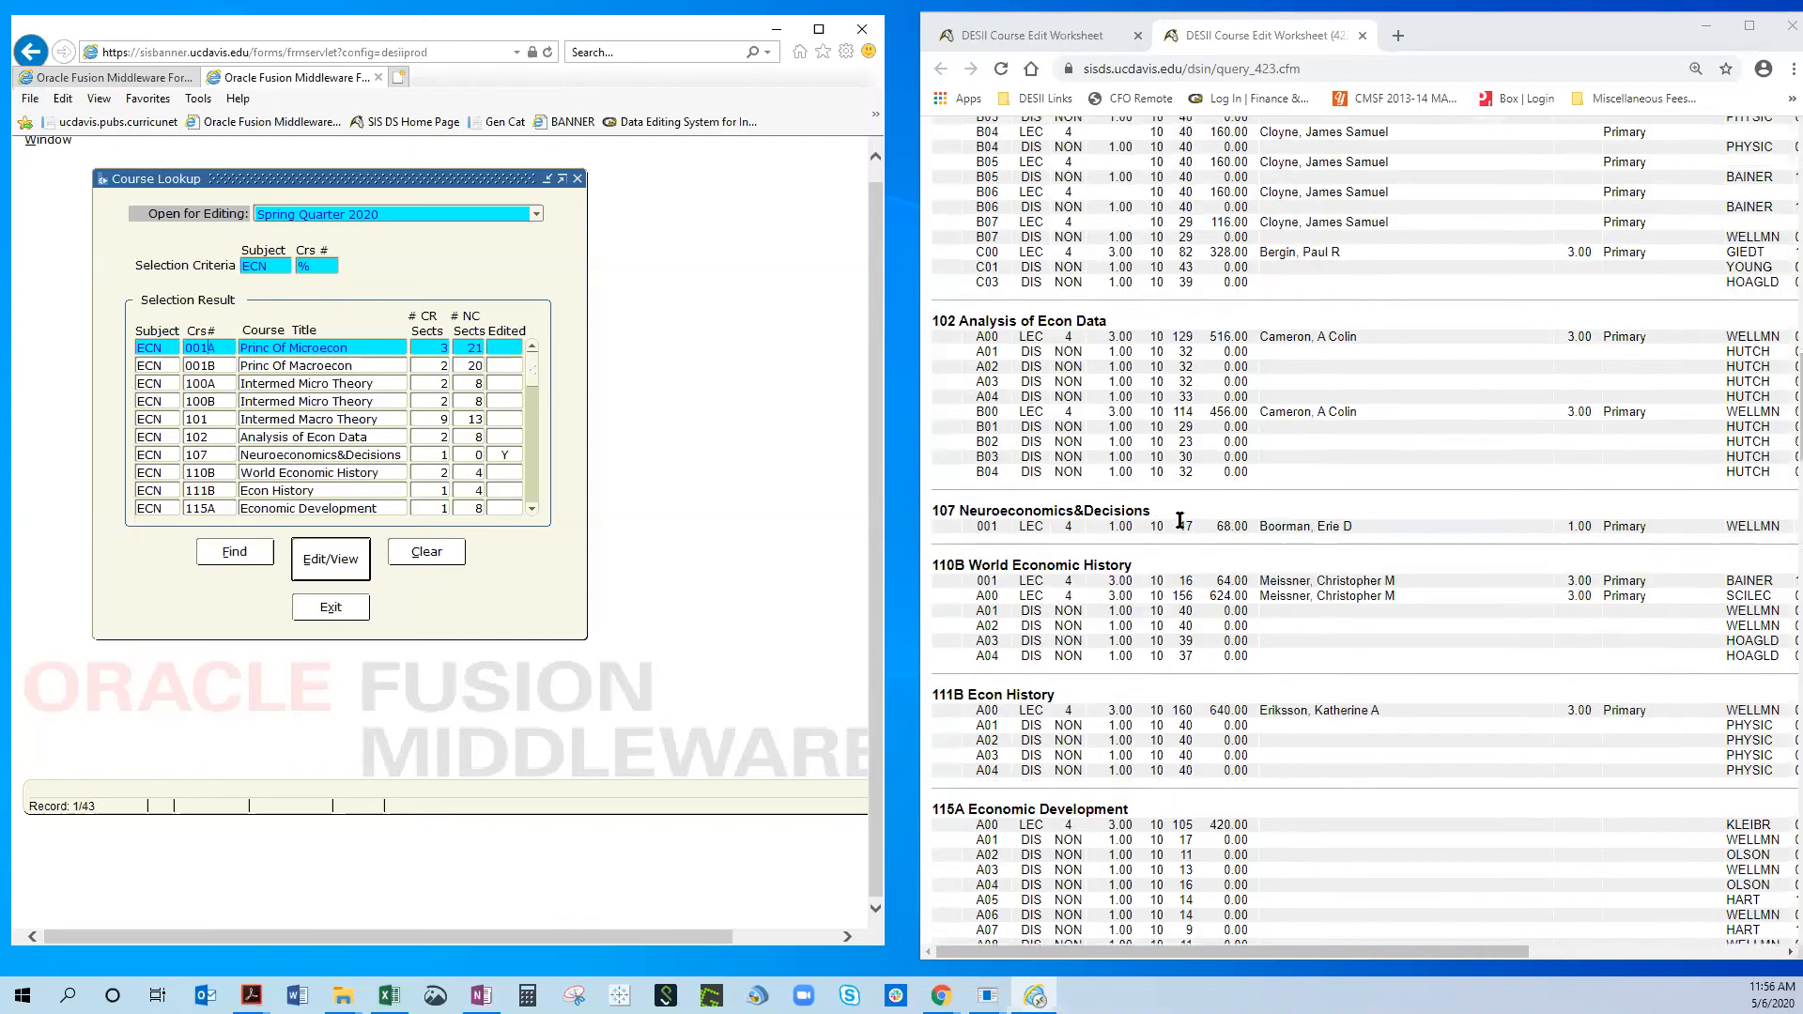
scroll(1181, 510, up, 15)
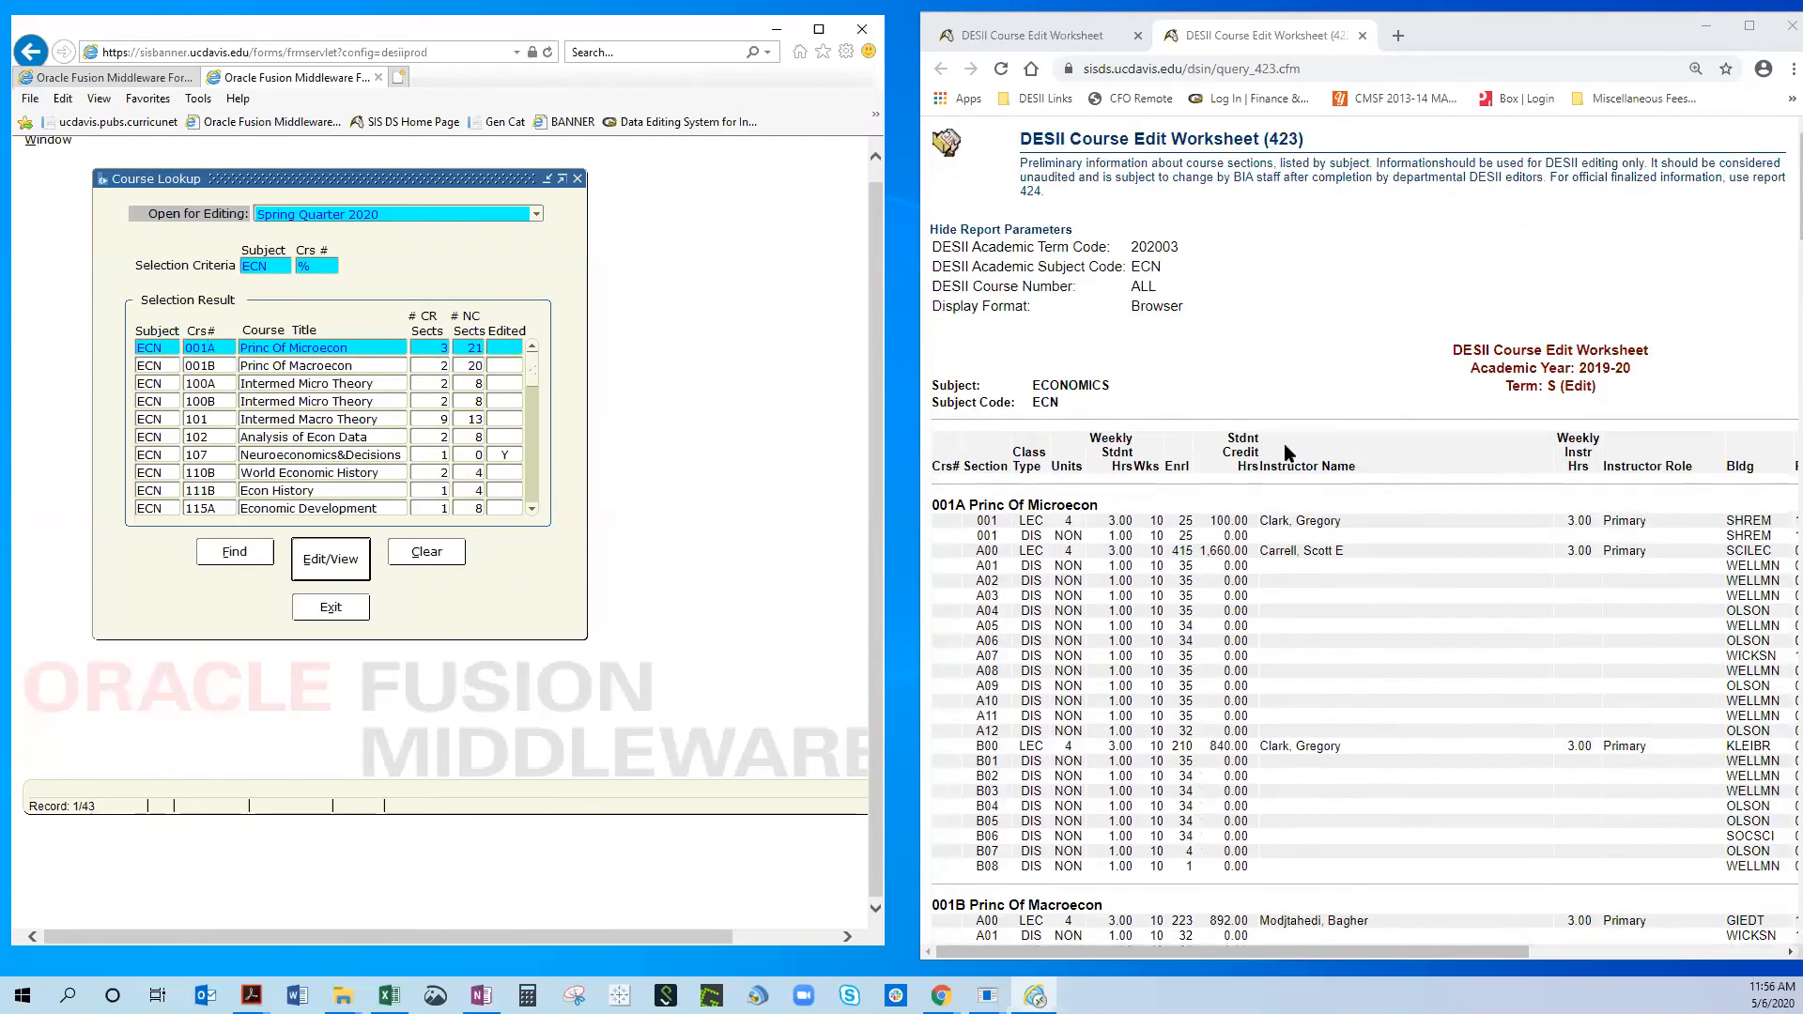
click(367, 569)
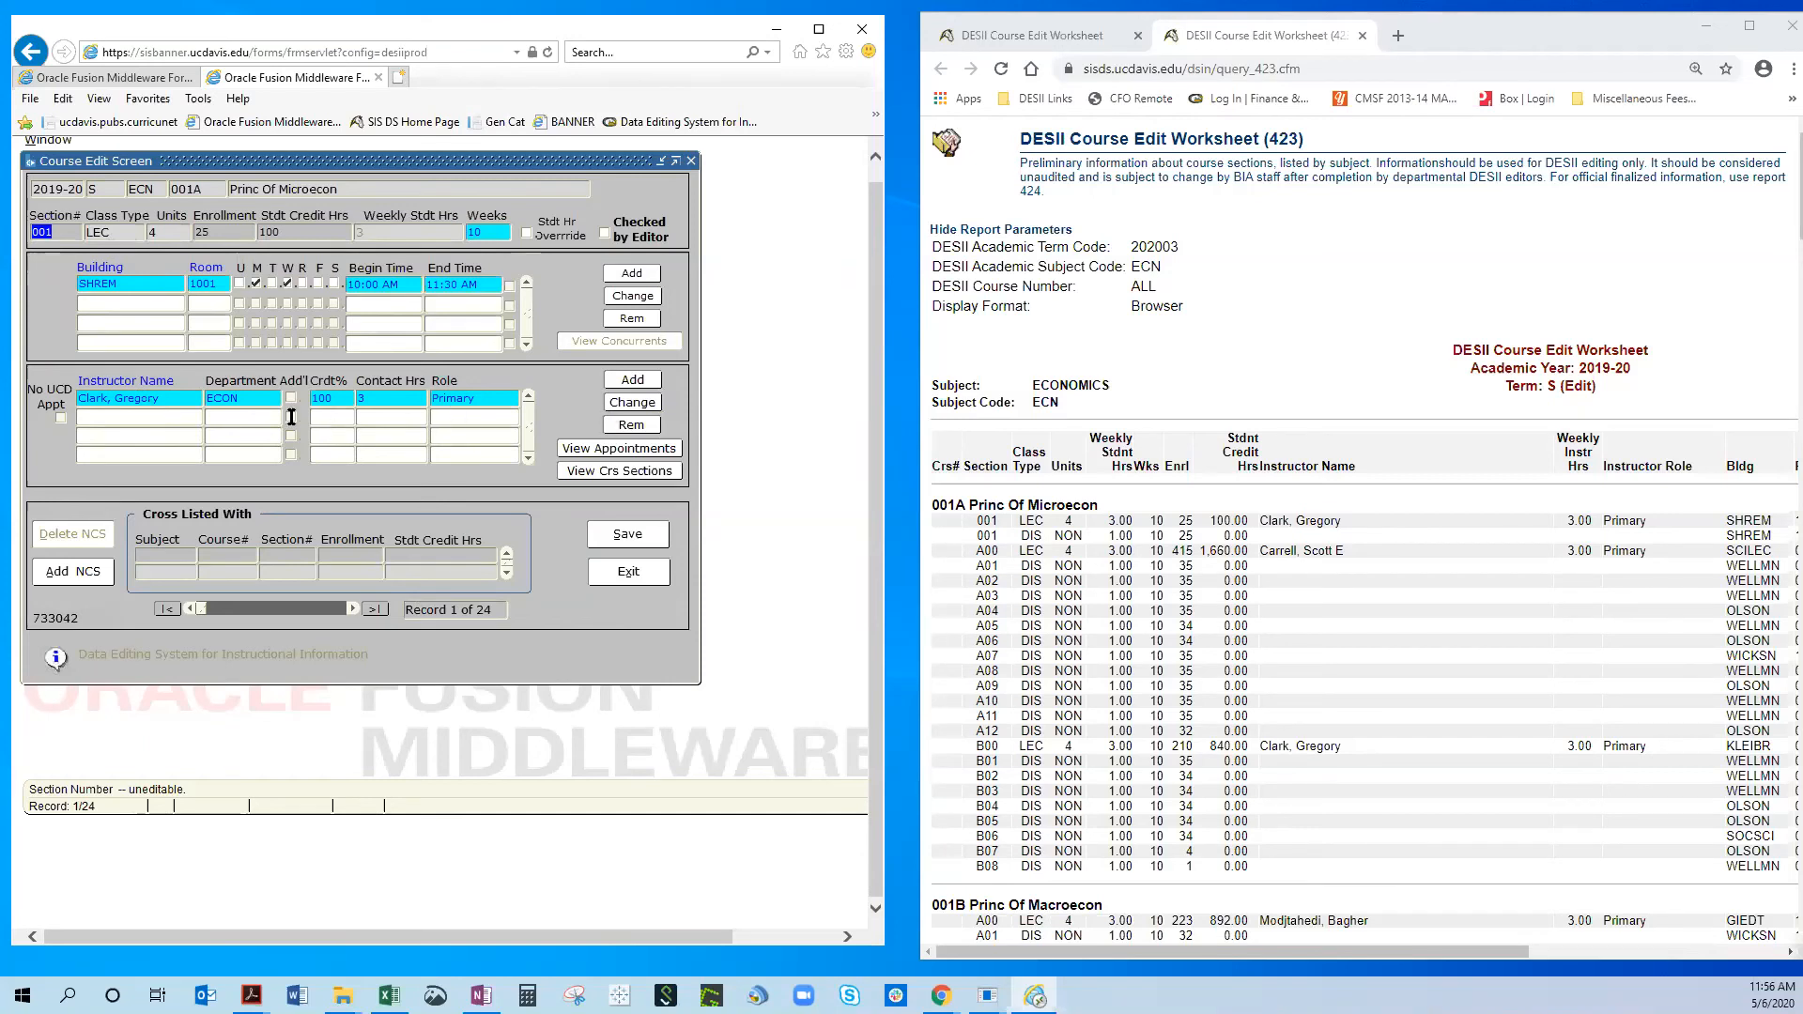
Mark lecture section 001 of ECN 001A as checked by the editor and save it, without adding an instructor.
click(632, 380)
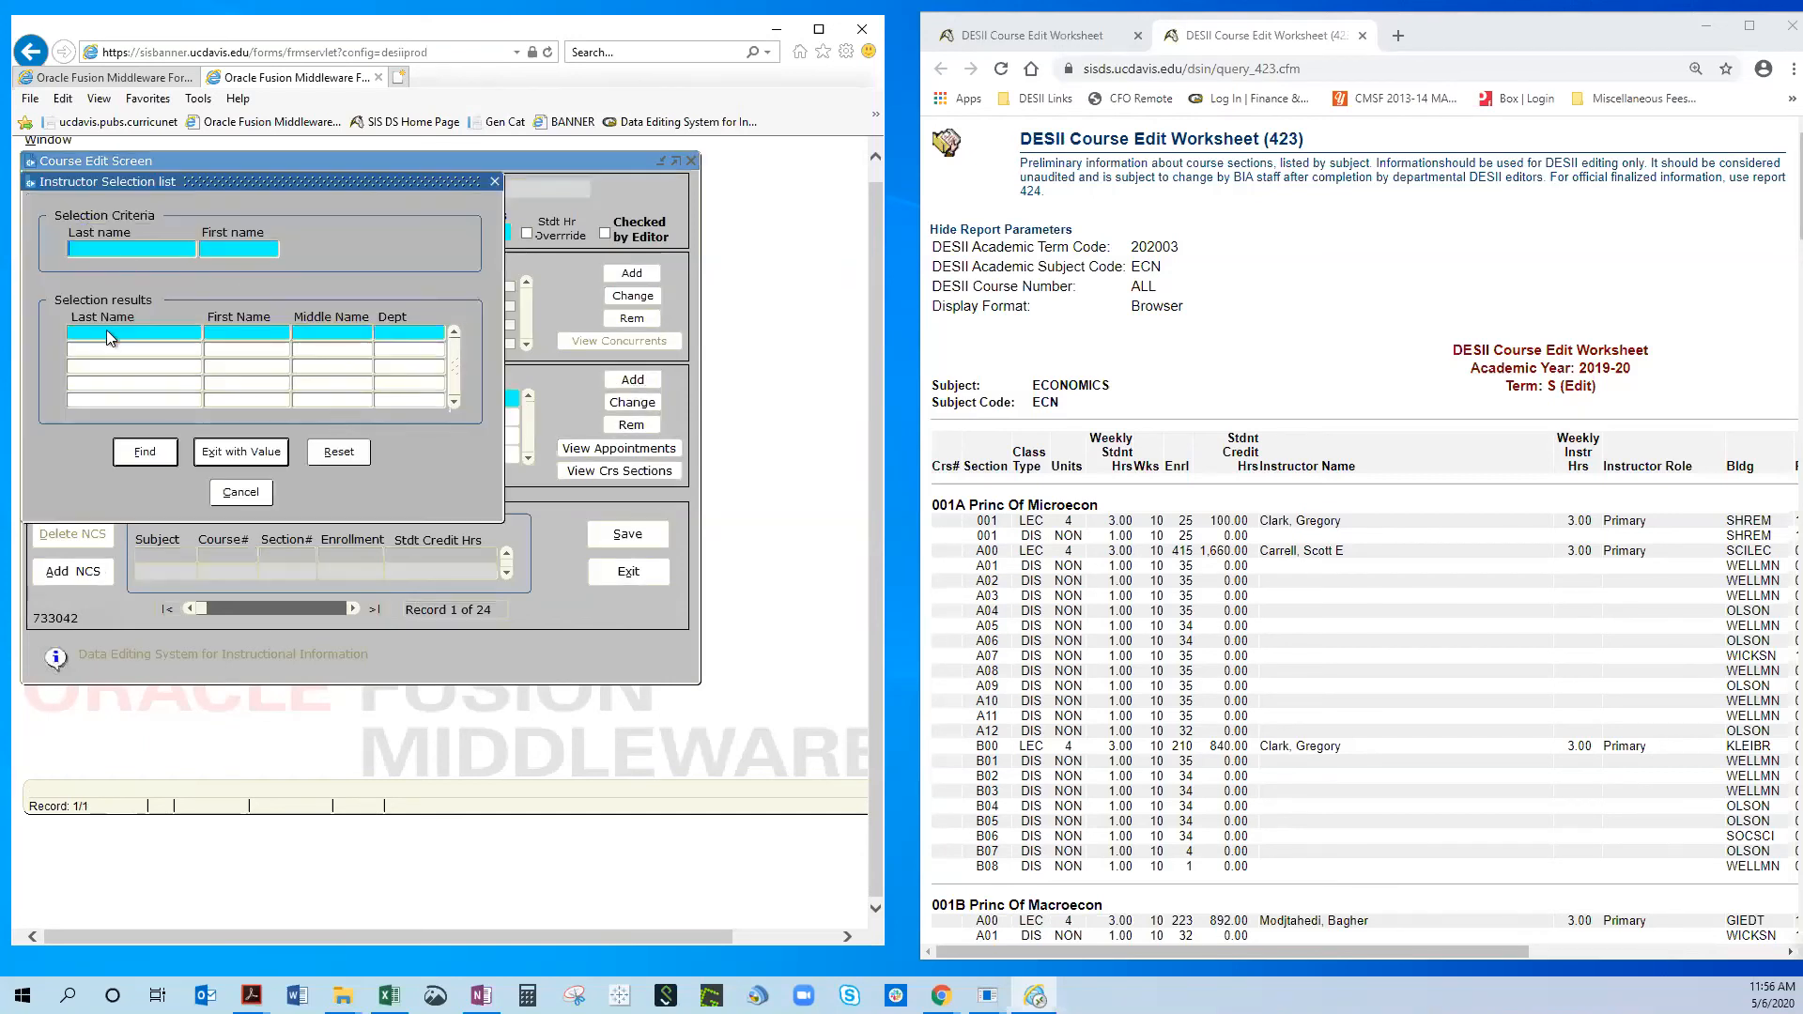
click(235, 493)
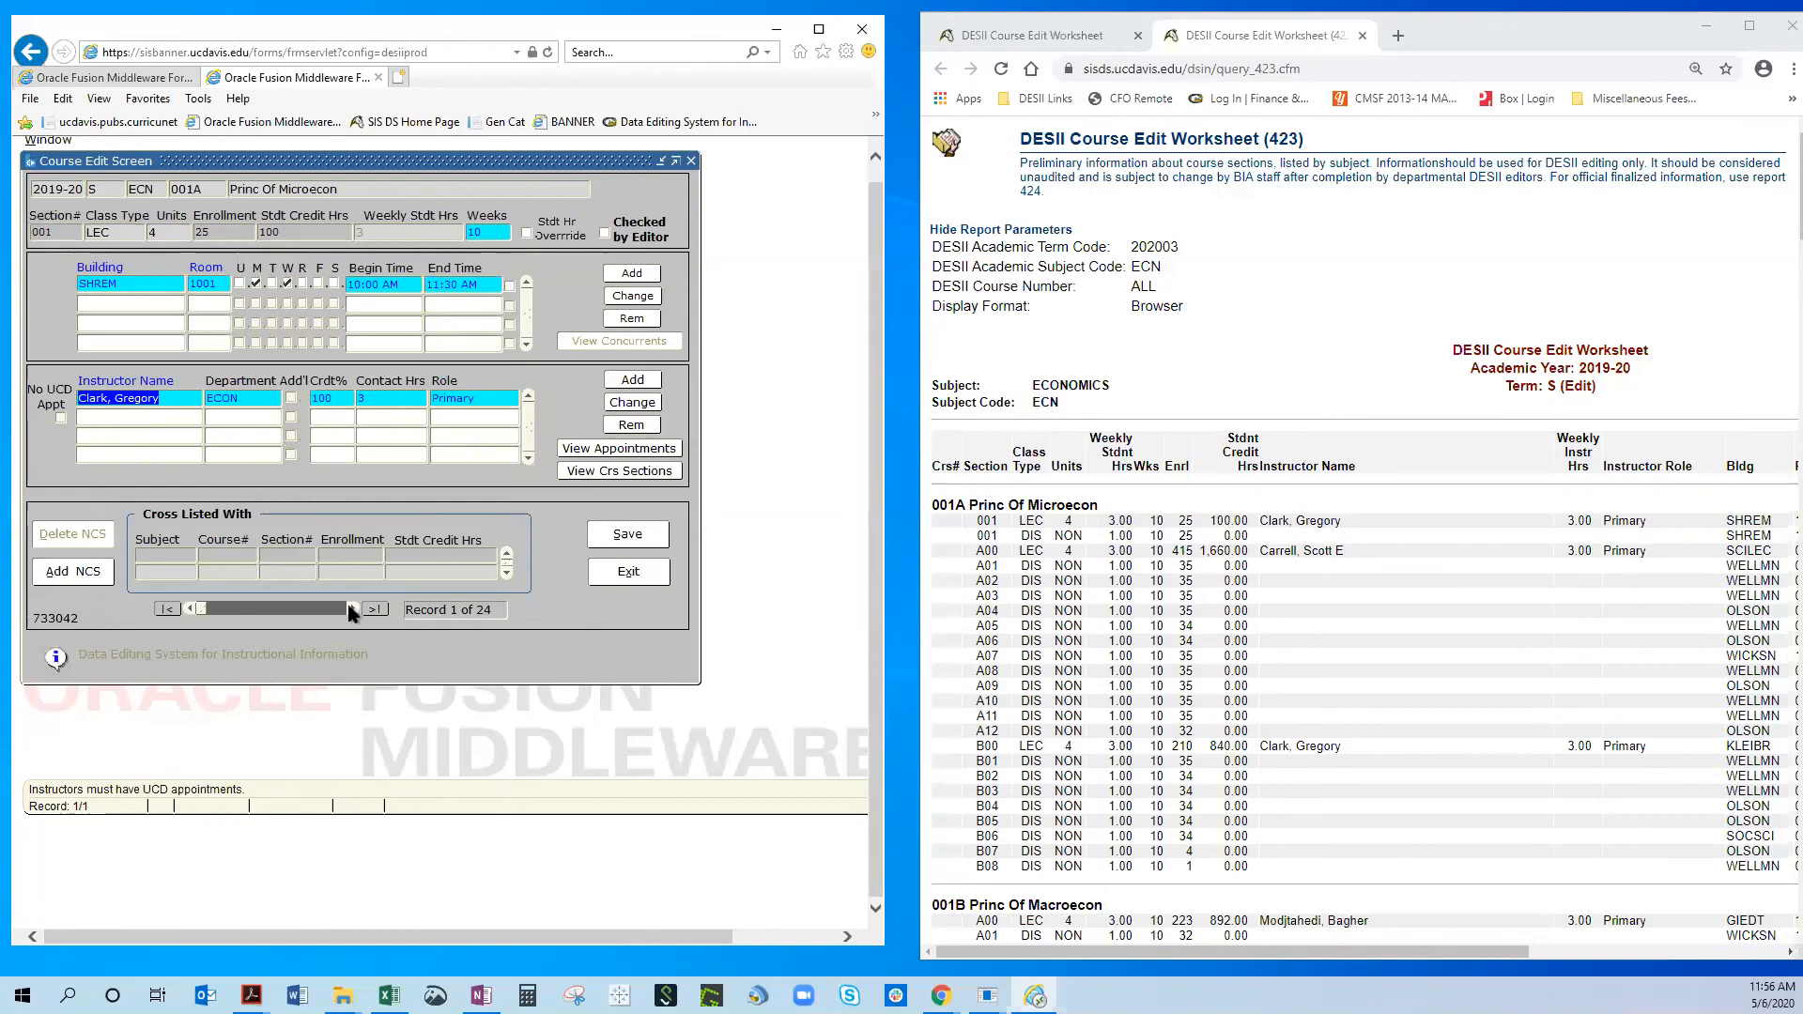
click(604, 233)
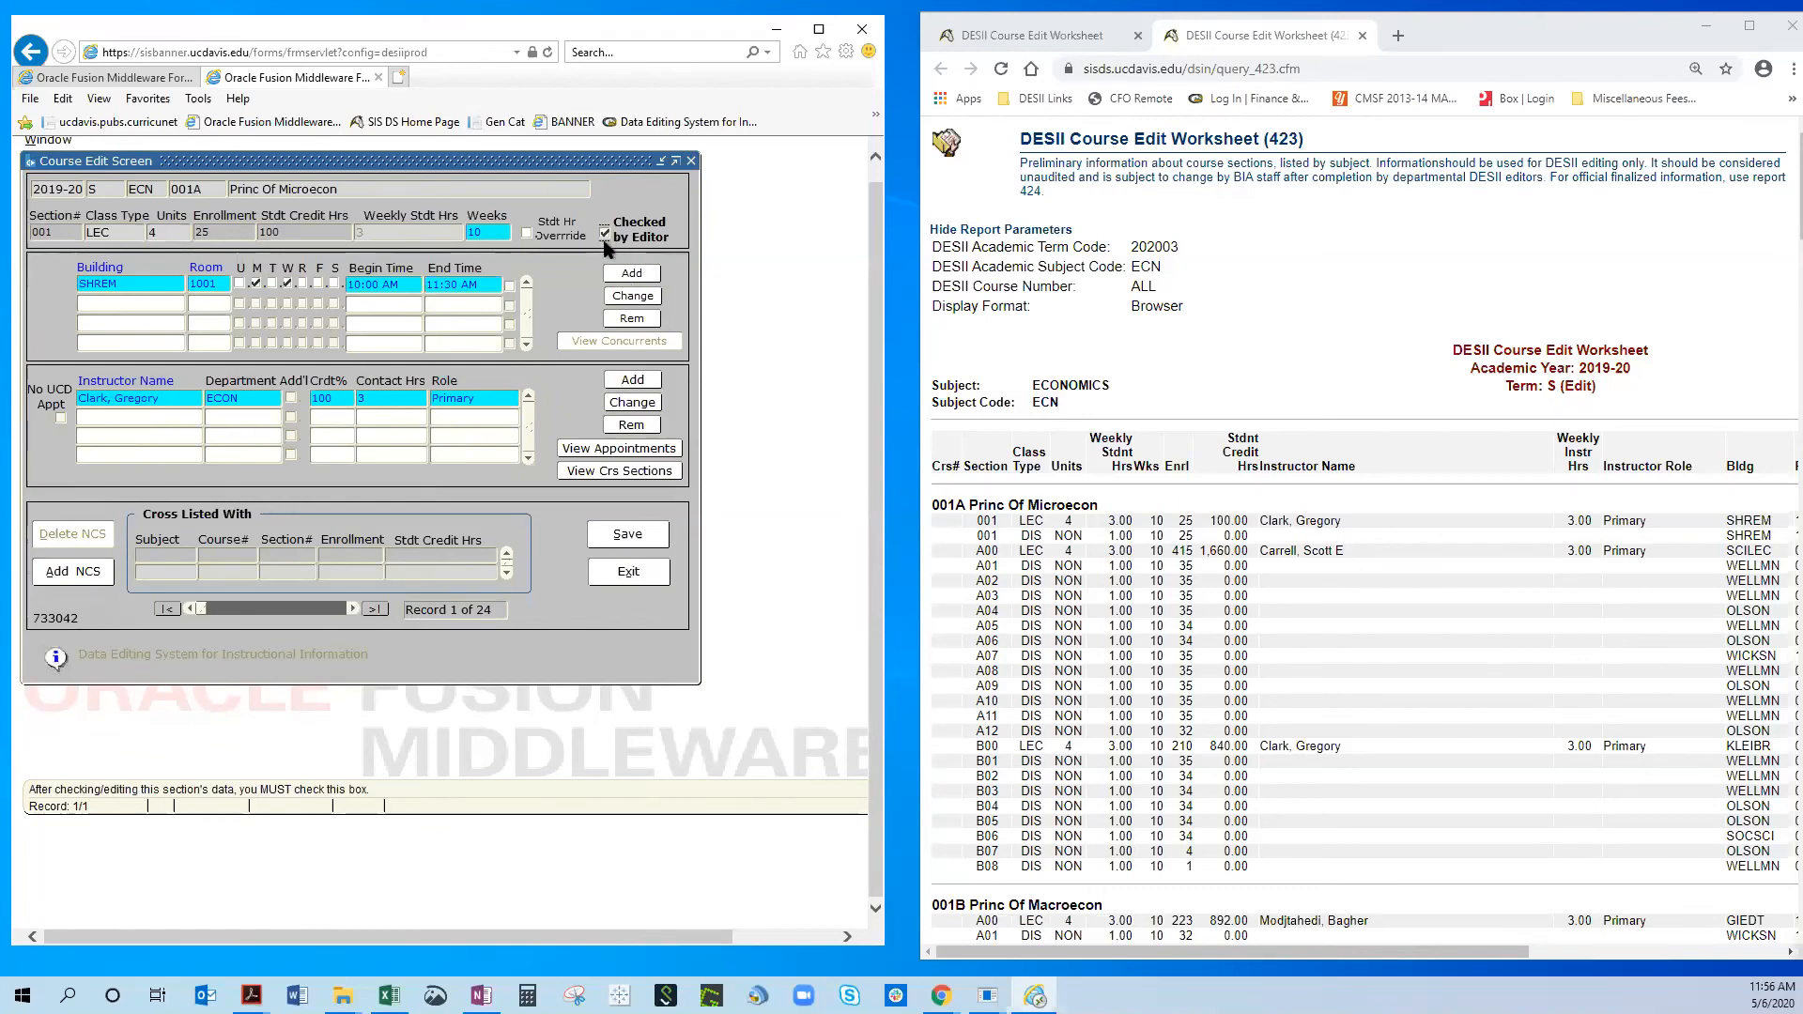
click(598, 530)
Skip past discussion section 001 to lecture section A00, mark it as checked by the editor and save.
click(353, 608)
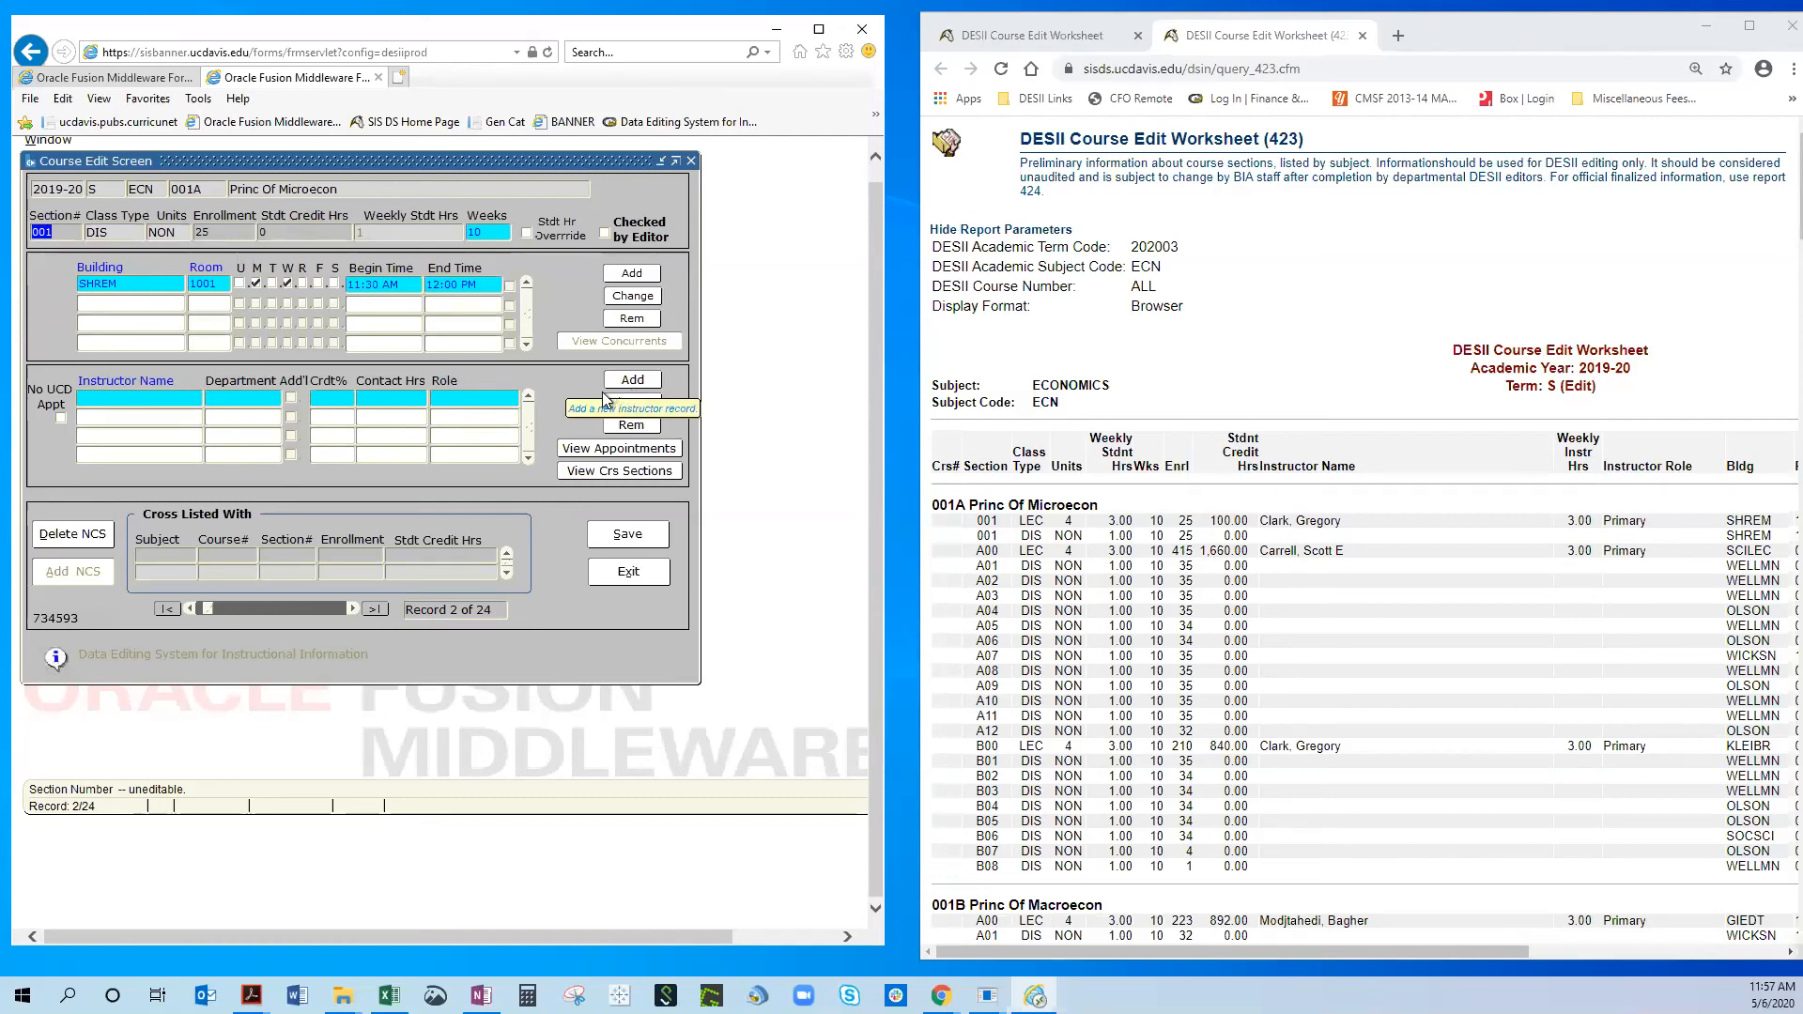
click(352, 609)
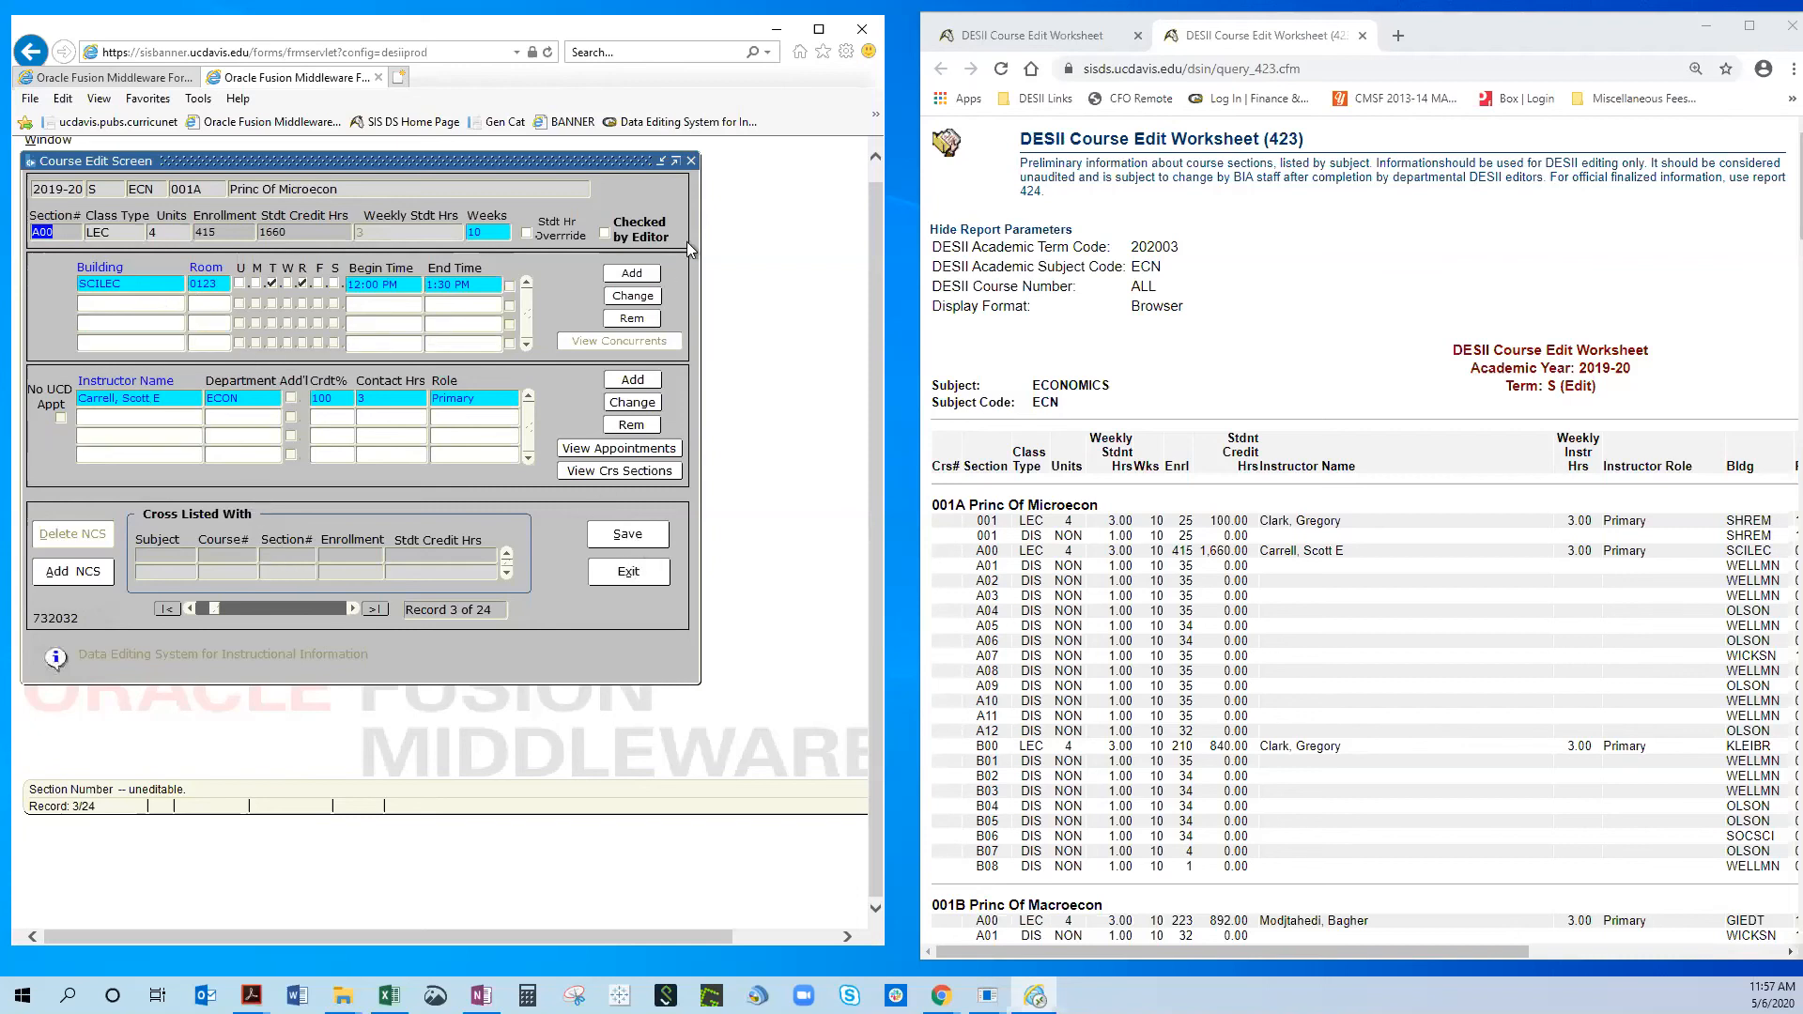
click(605, 234)
click(645, 539)
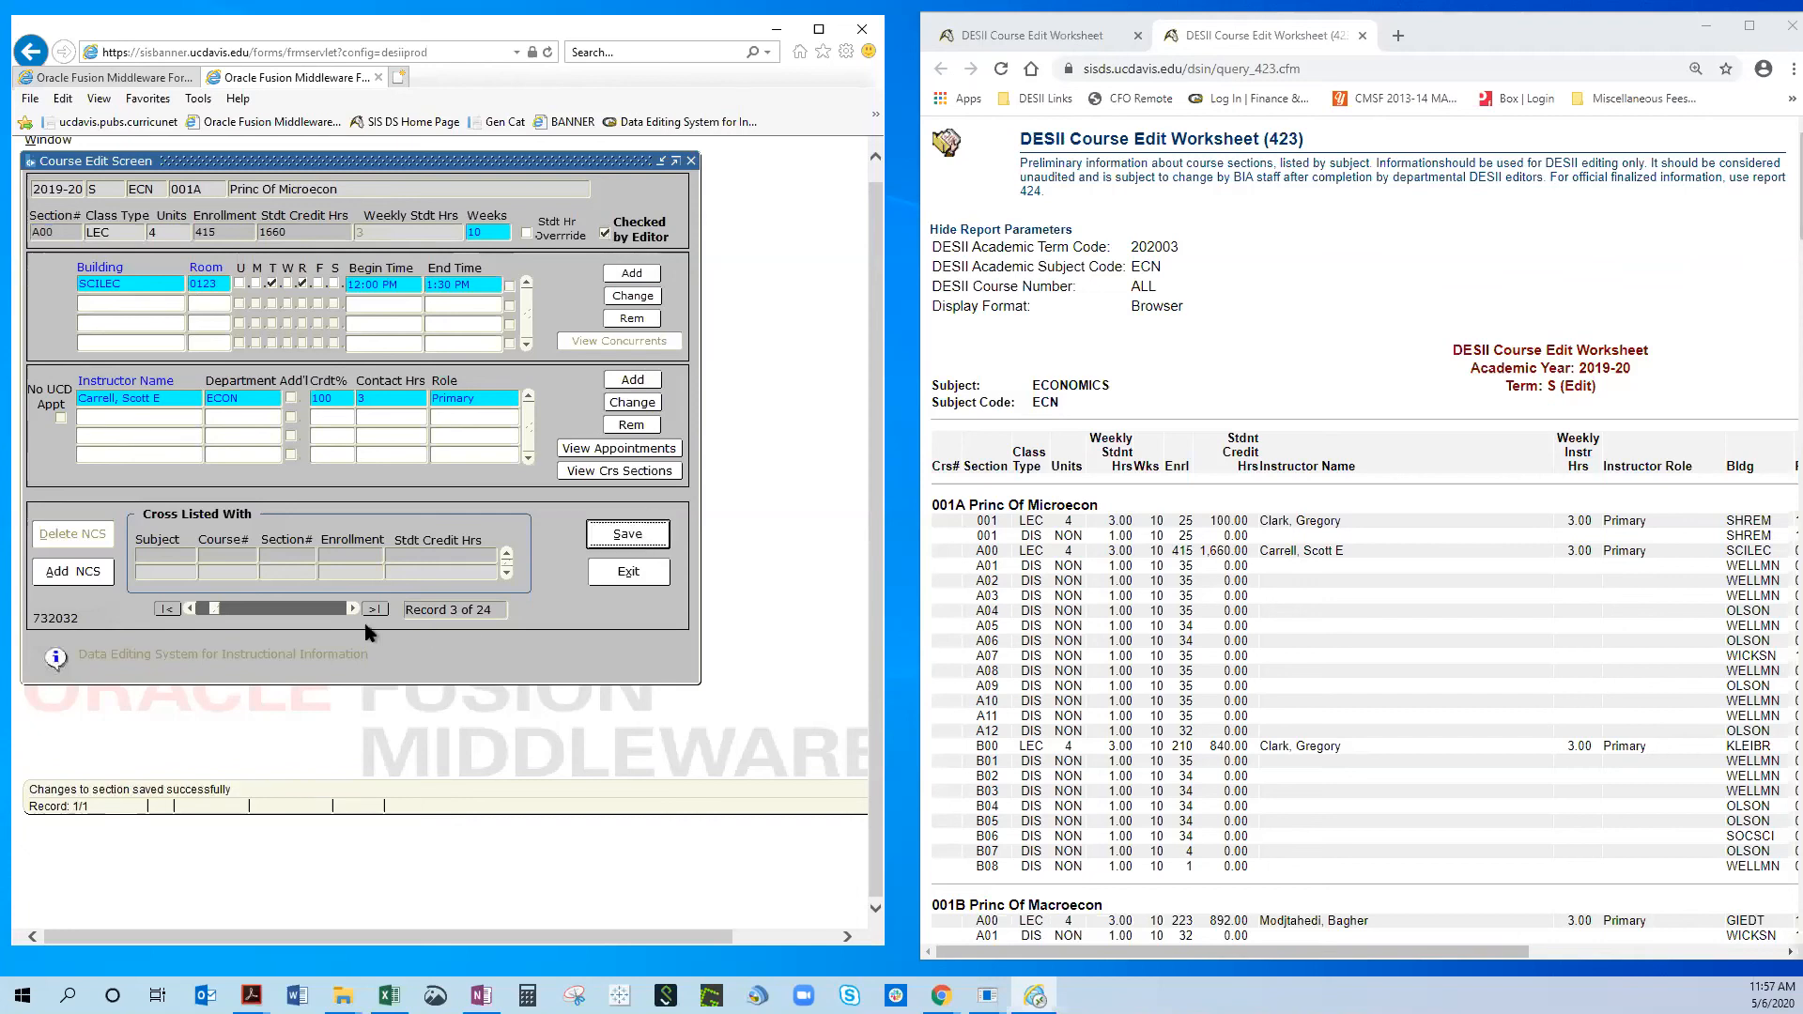
Examine the ECN 001A discussion sections starting with A01, and return to the course lookup.
click(354, 610)
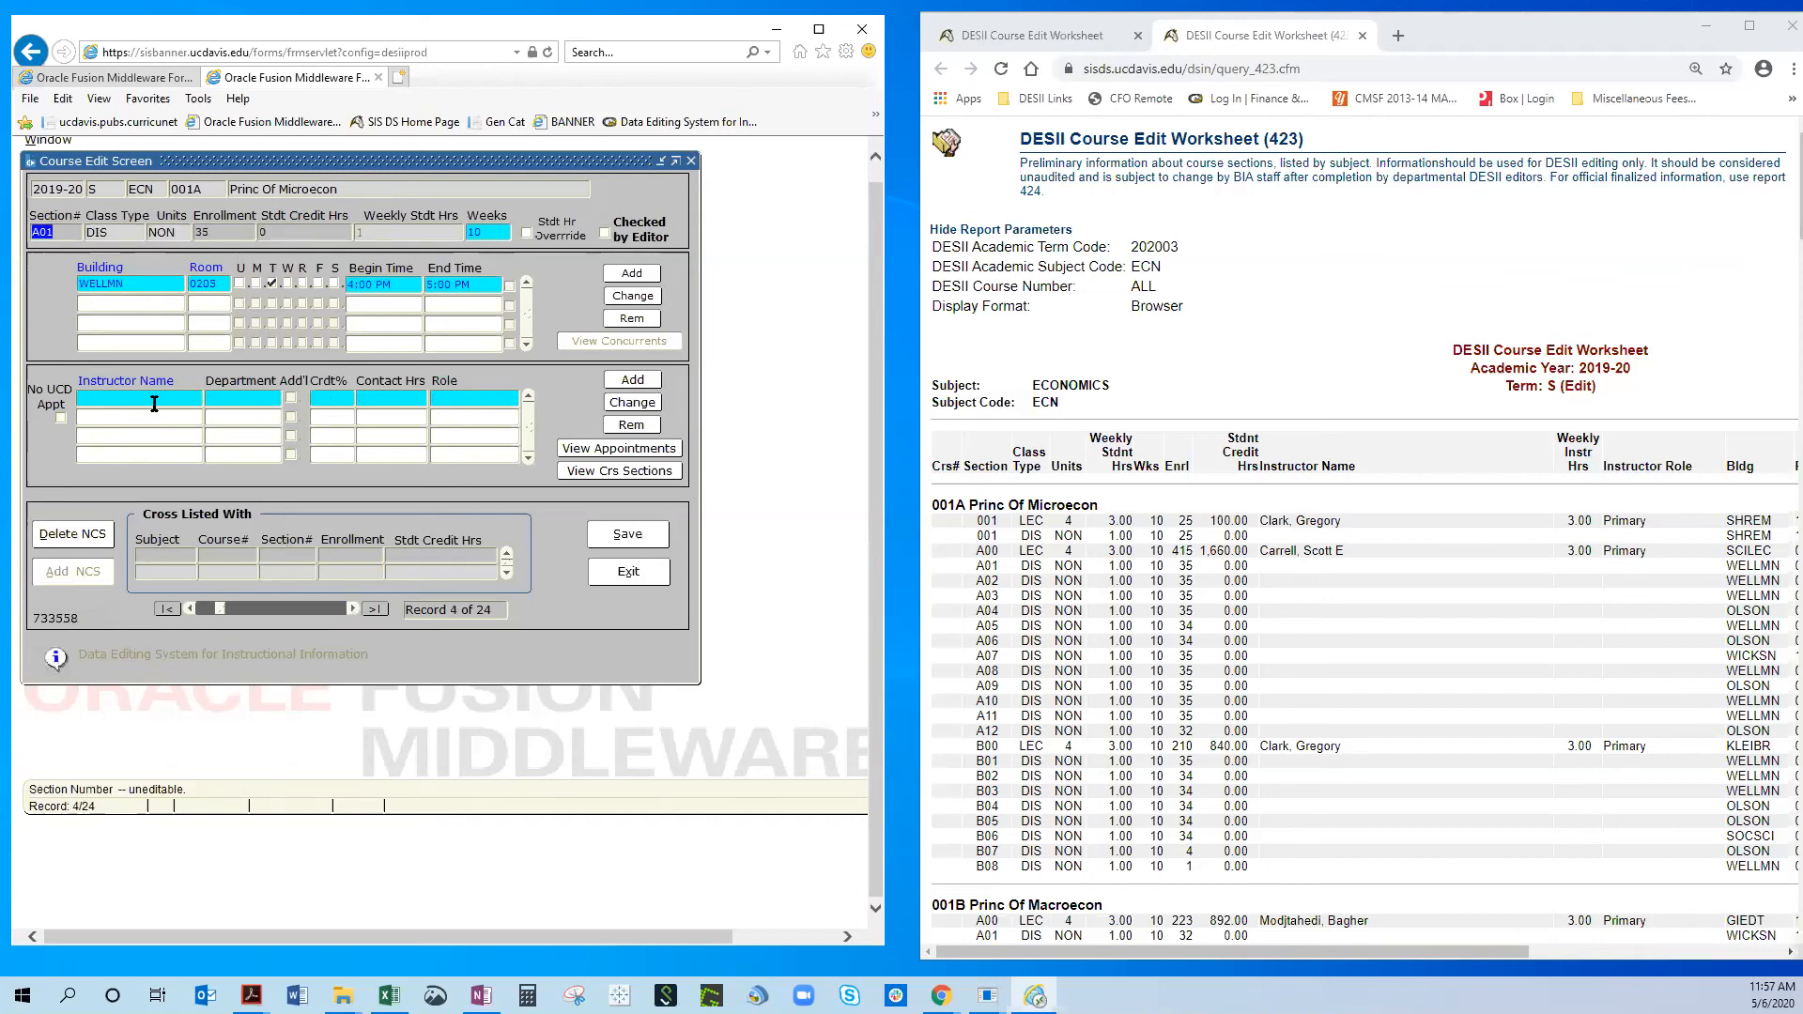
click(354, 609)
click(606, 570)
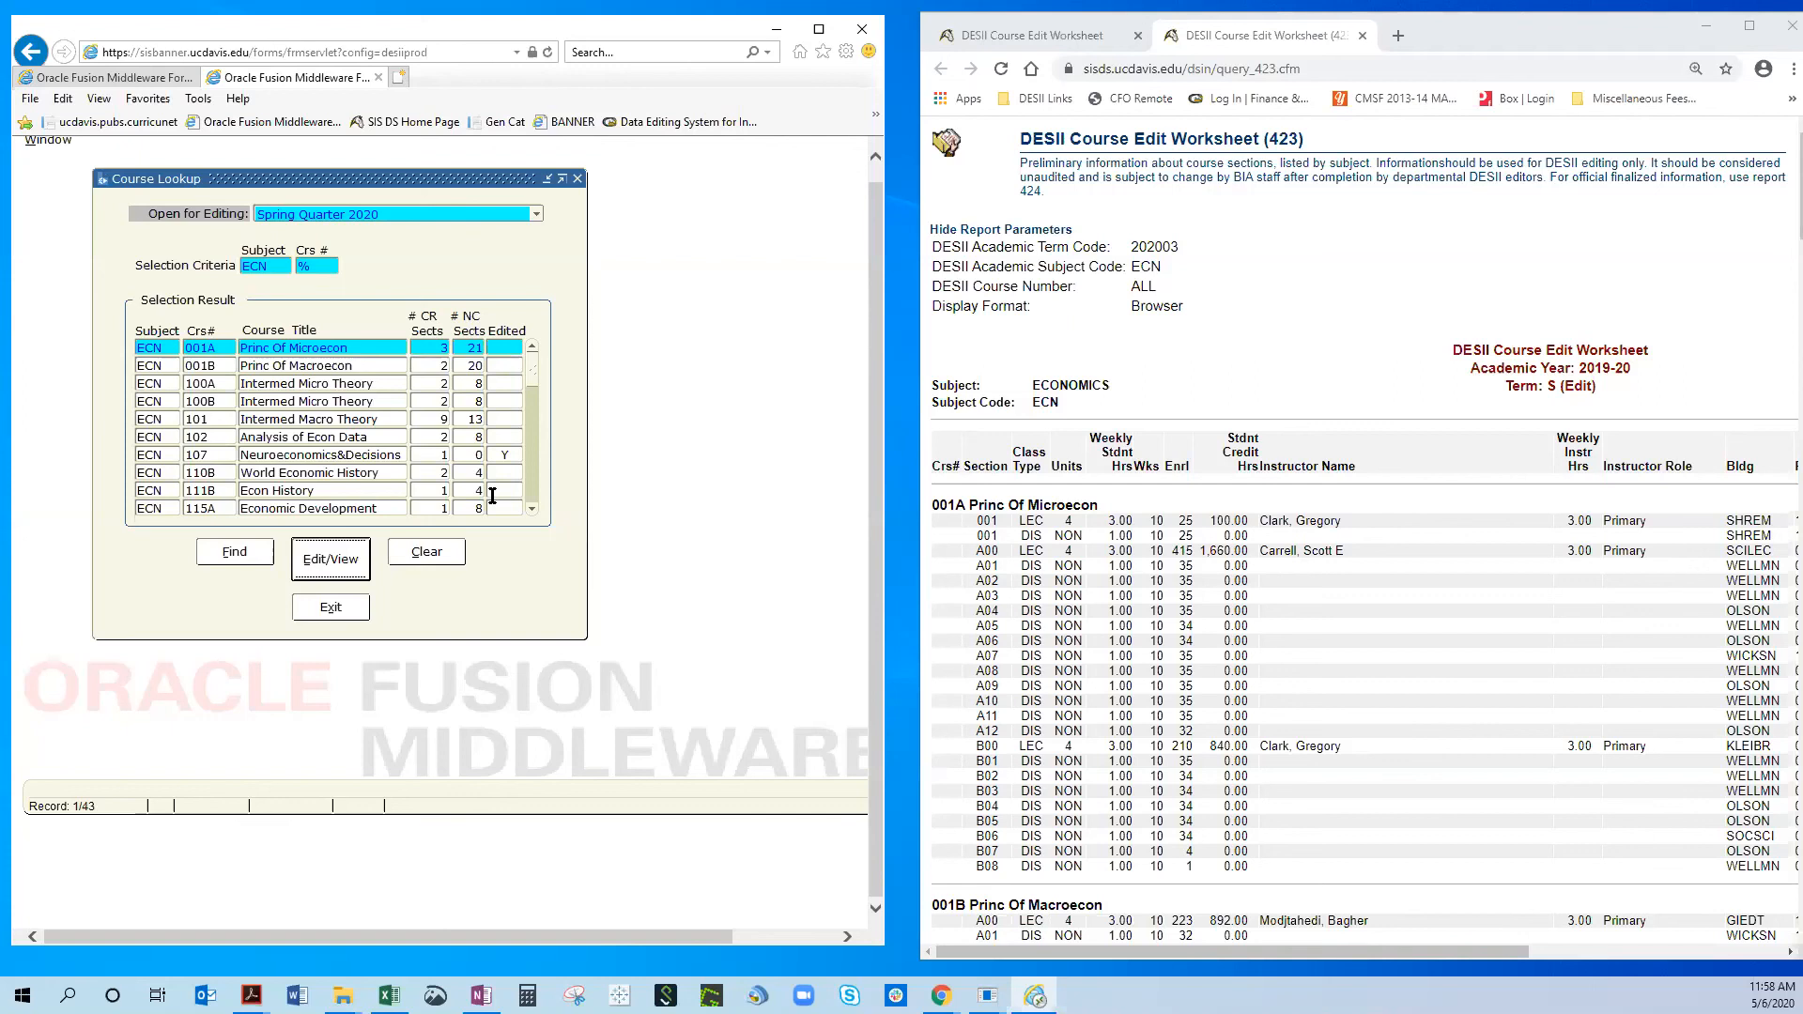
Reopen ECN 001A to review lecture section 001, leave it, and maximize the 423 worksheet window.
click(331, 562)
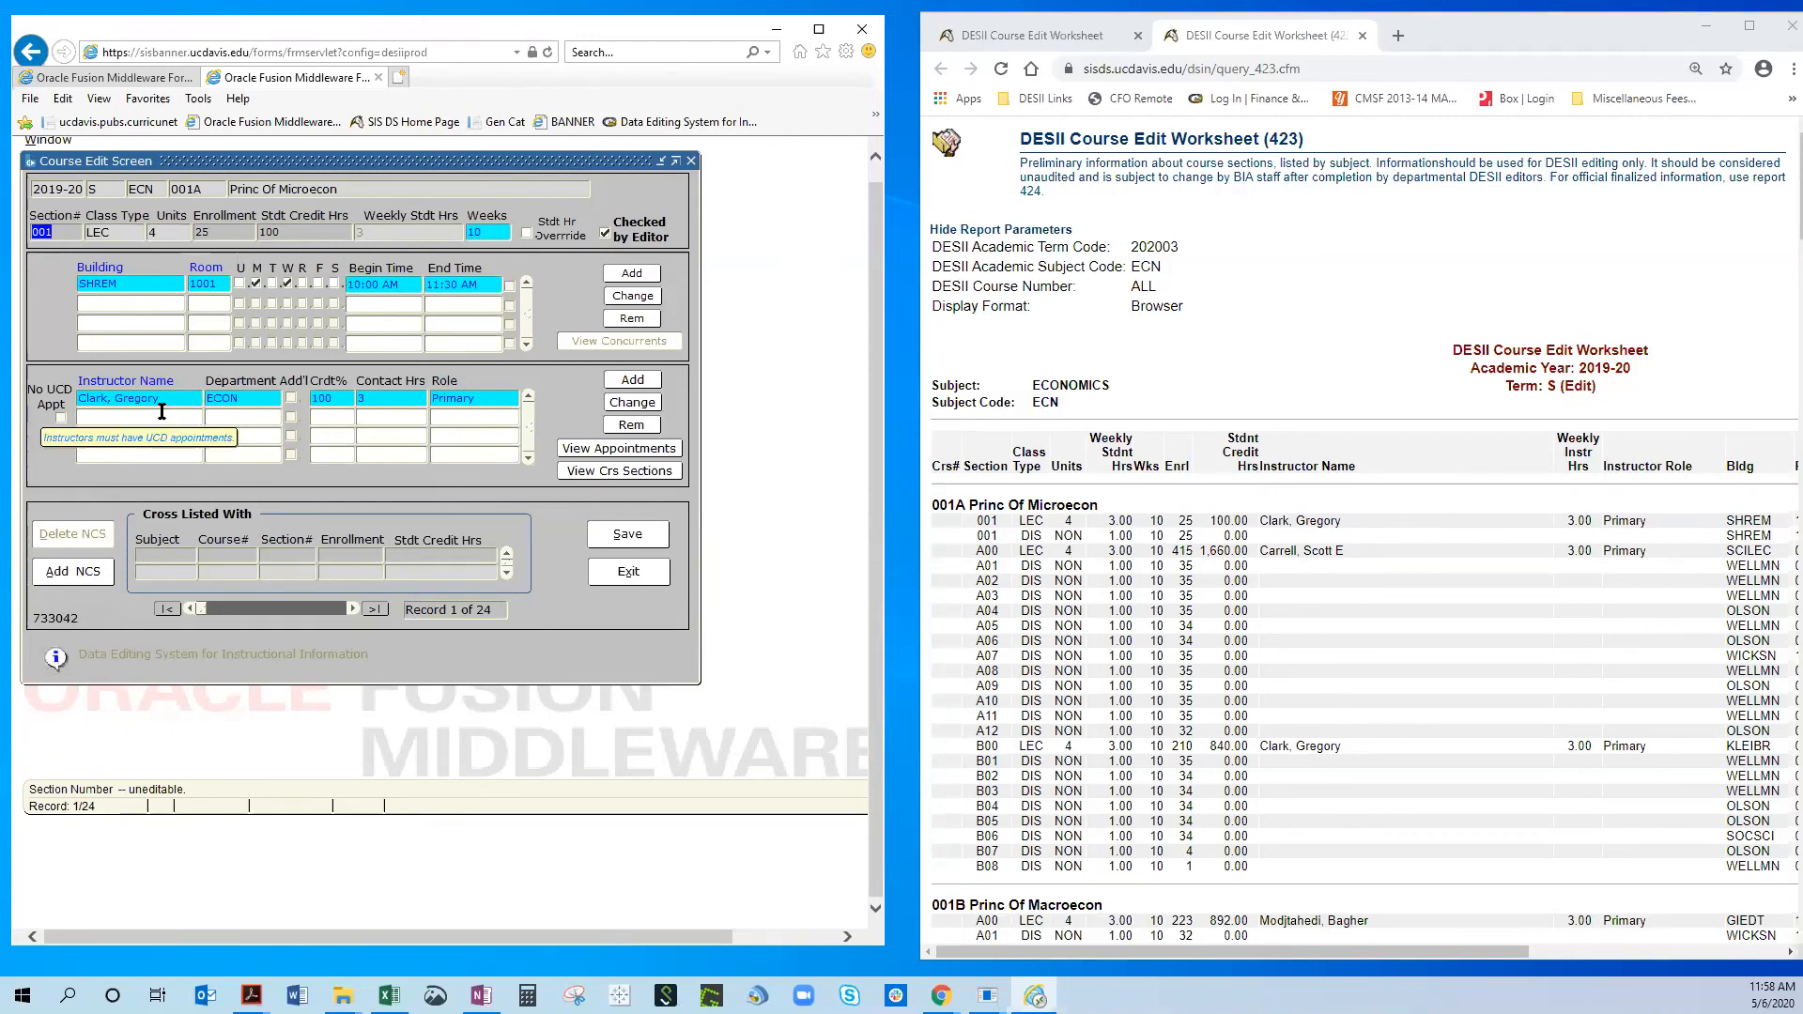
click(627, 572)
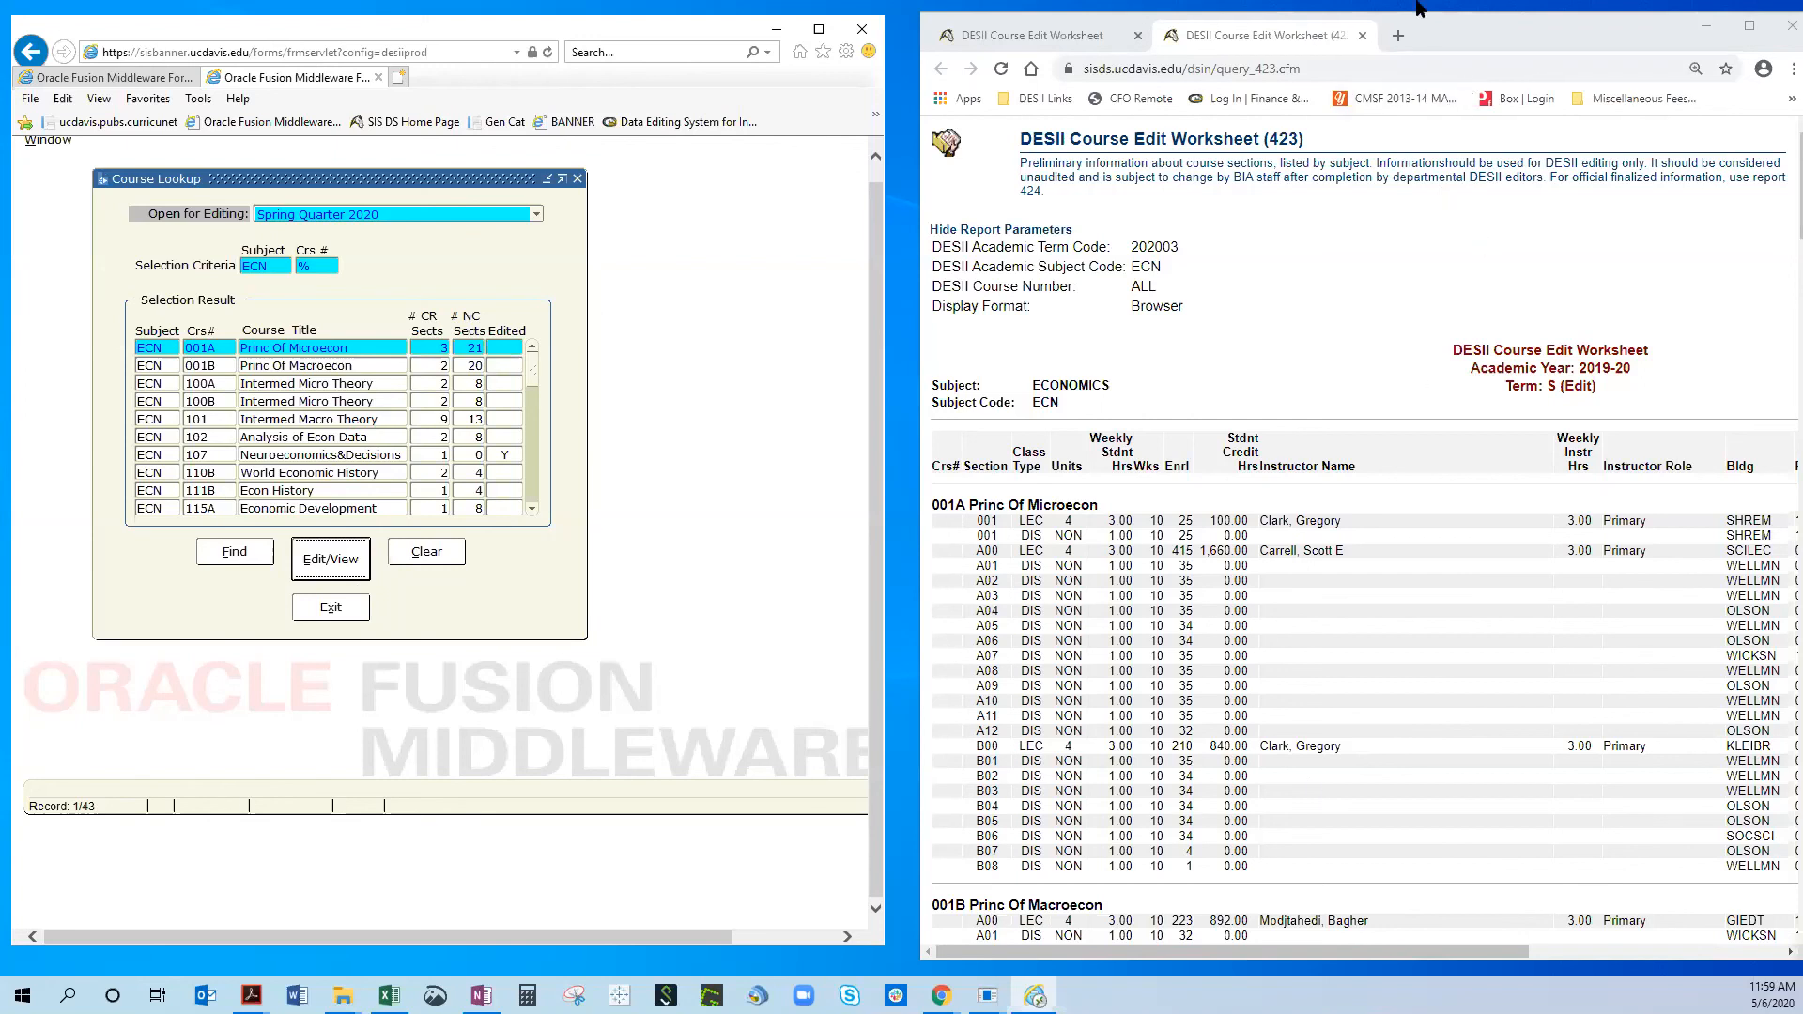
click(1749, 28)
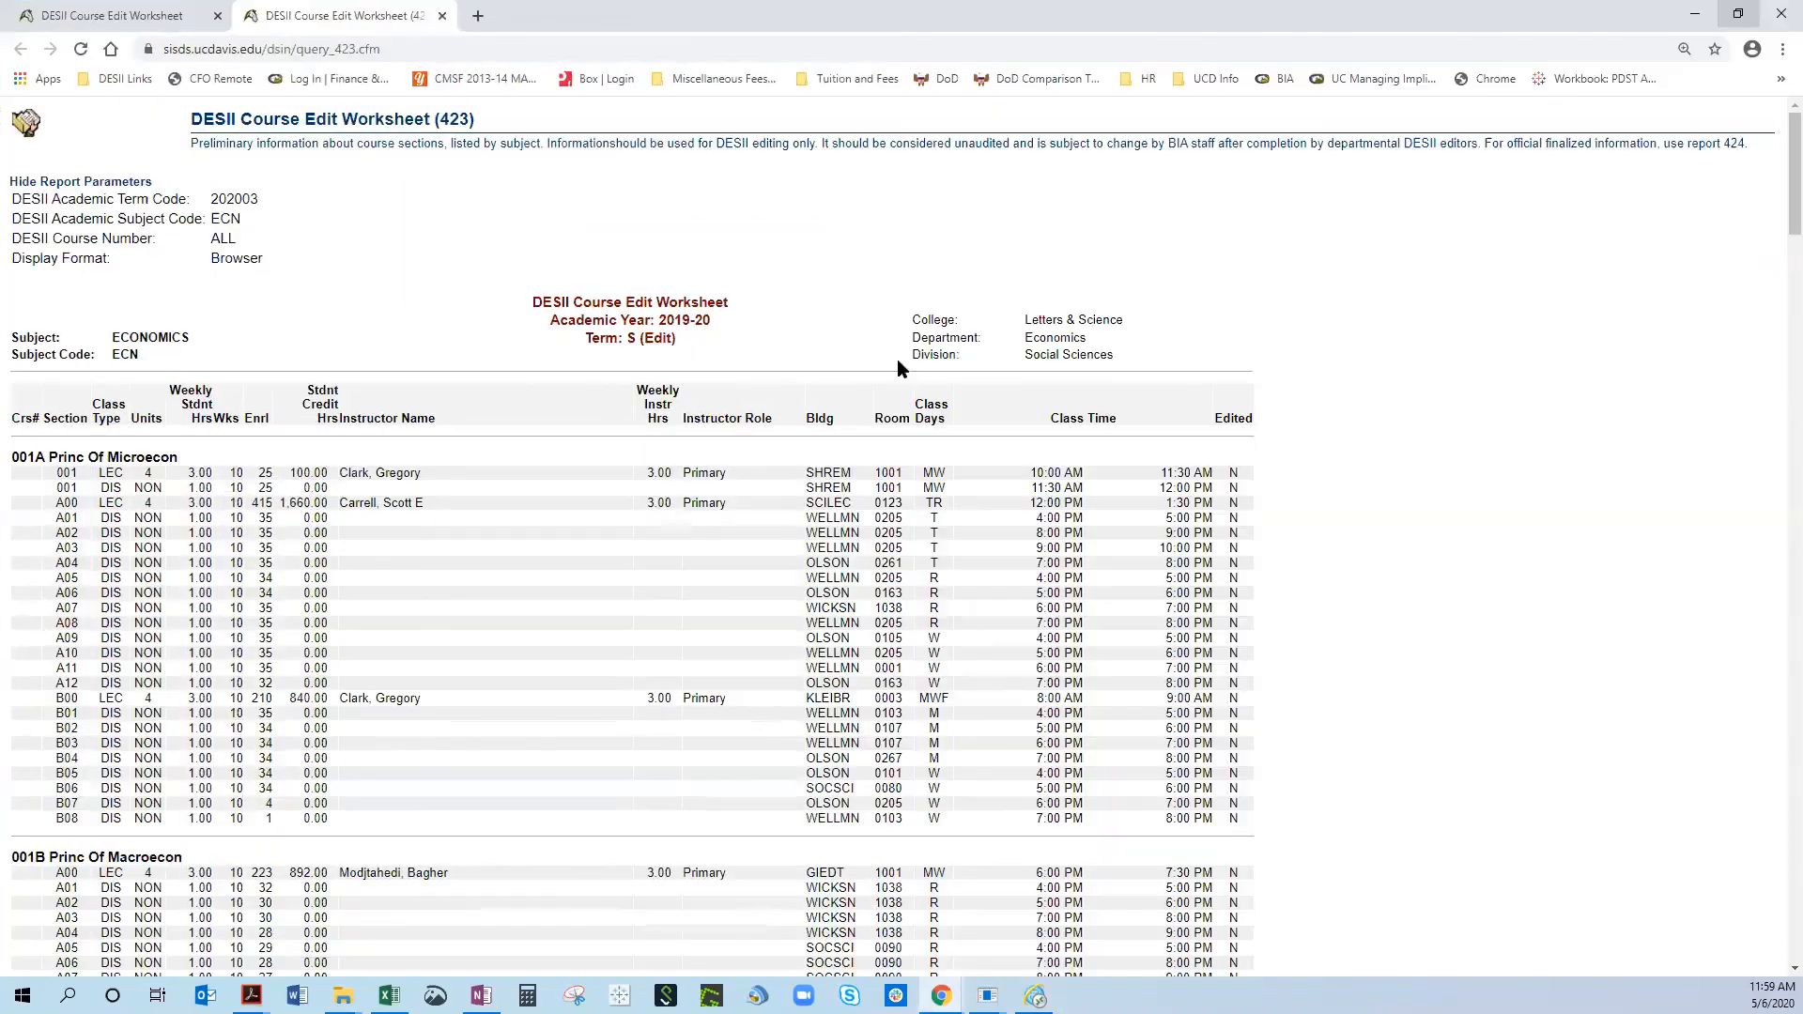